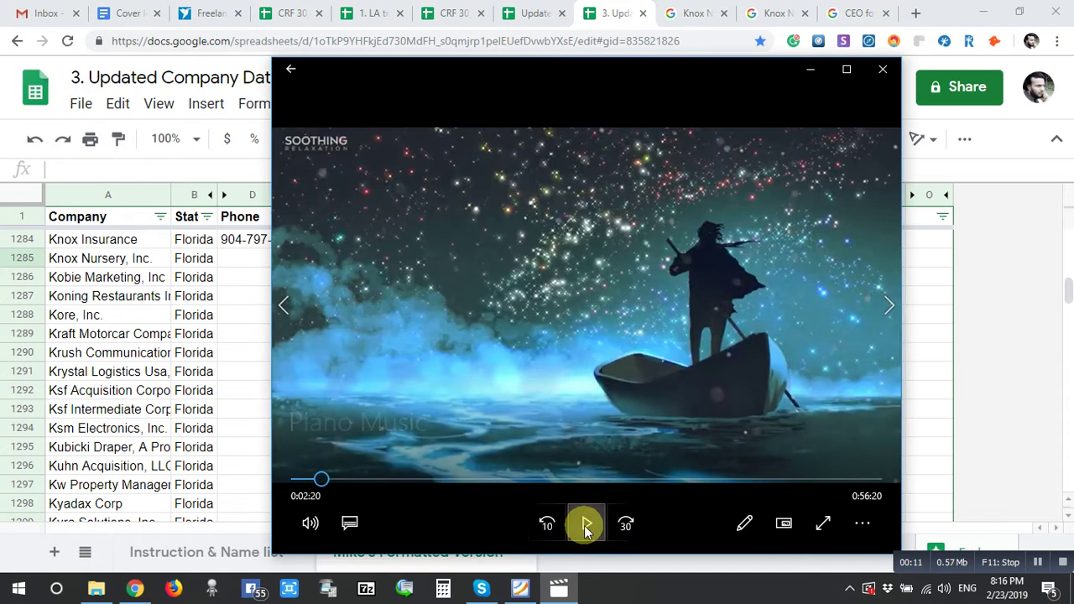
- Minimize the music player and review the Phone, Website and CEO / Owner columns for Knox Insurance
click(559, 589)
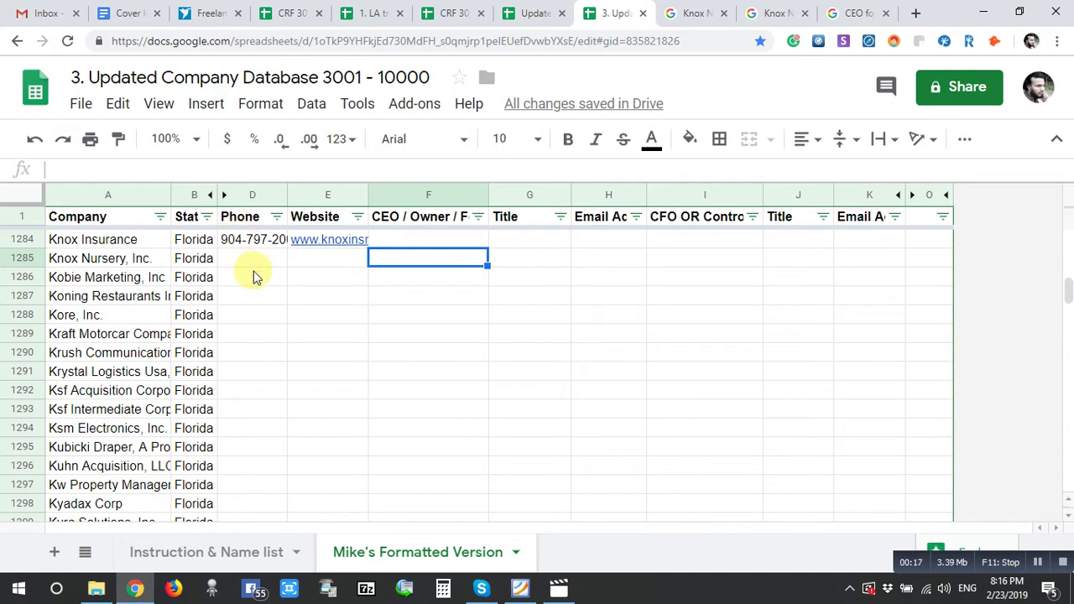
click(241, 225)
click(335, 214)
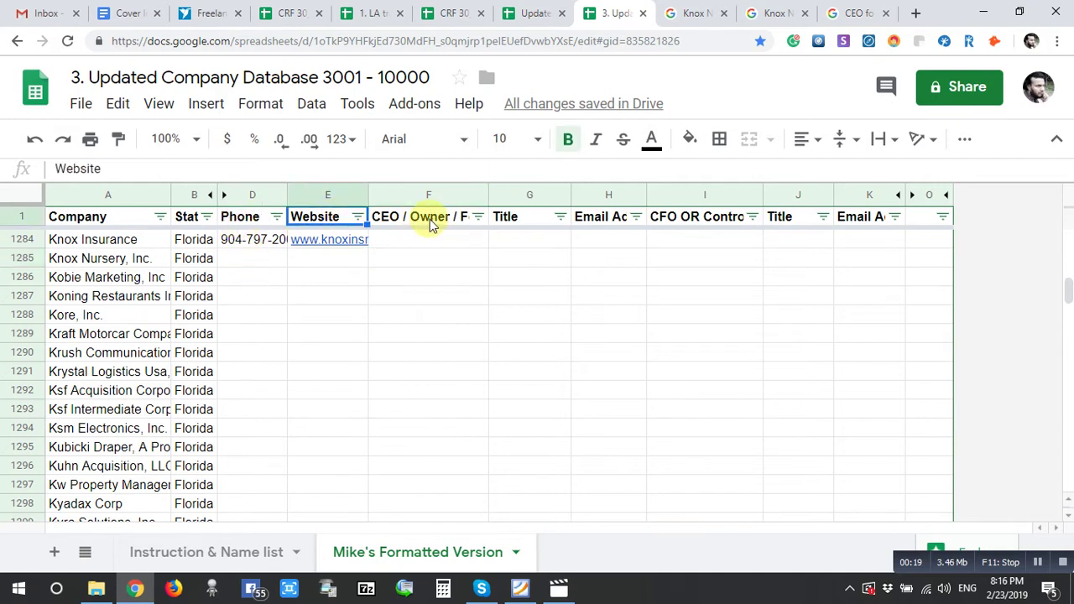
click(430, 224)
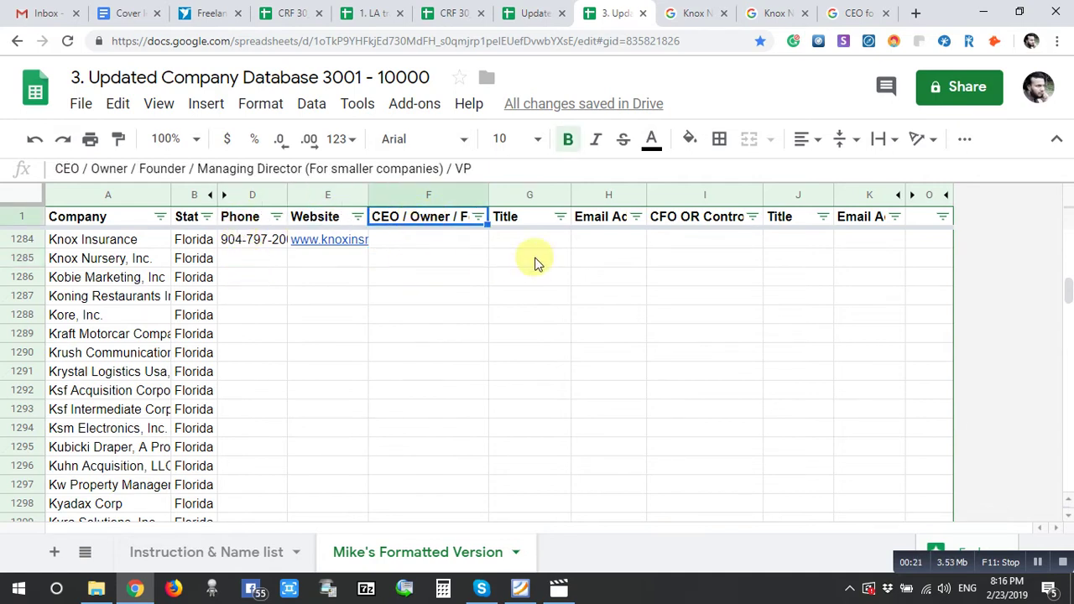
click(599, 241)
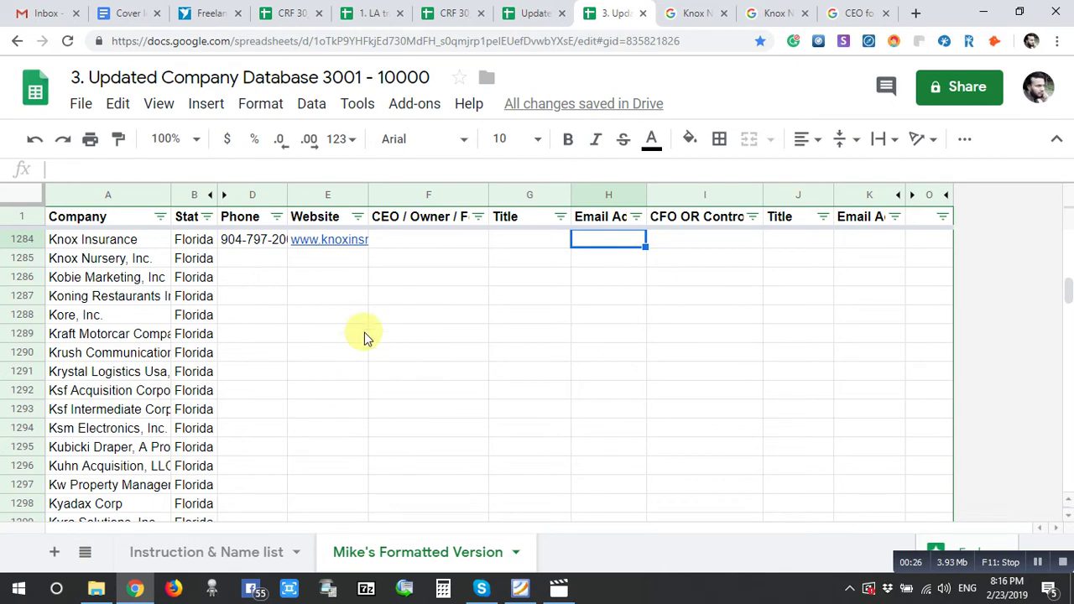
click(351, 314)
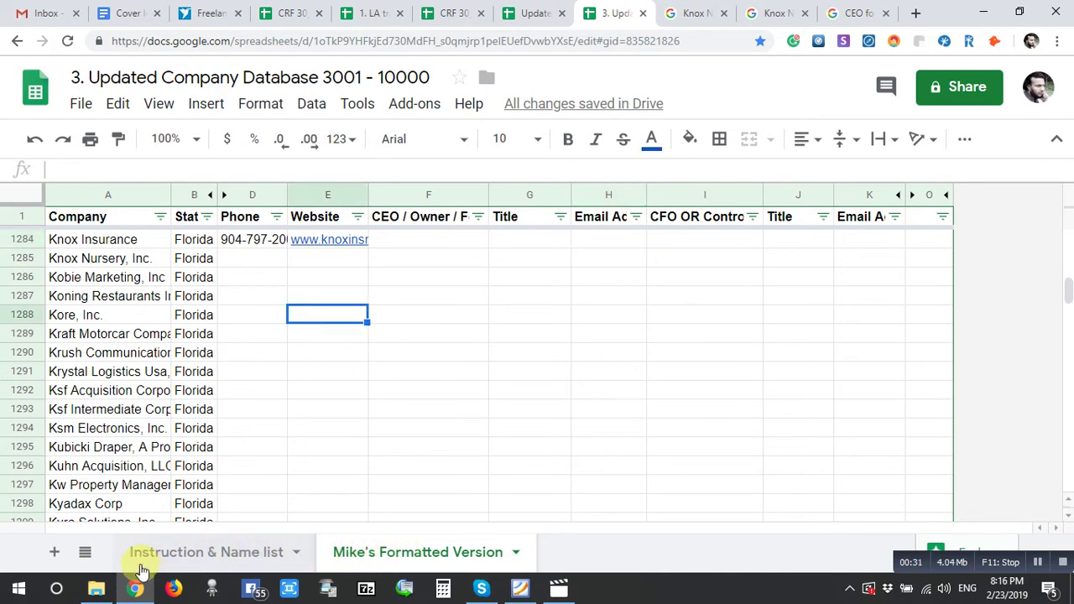
- On the Instruction & Name list sheet, review the first-contact titles from Owner / Co-Owner to Managing director
click(193, 564)
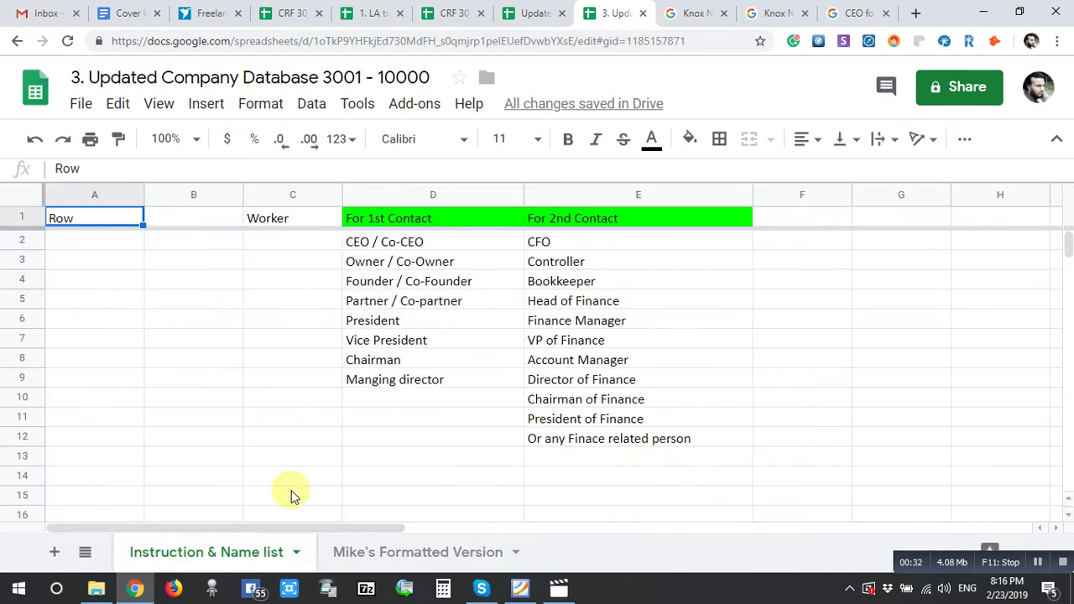
click(347, 461)
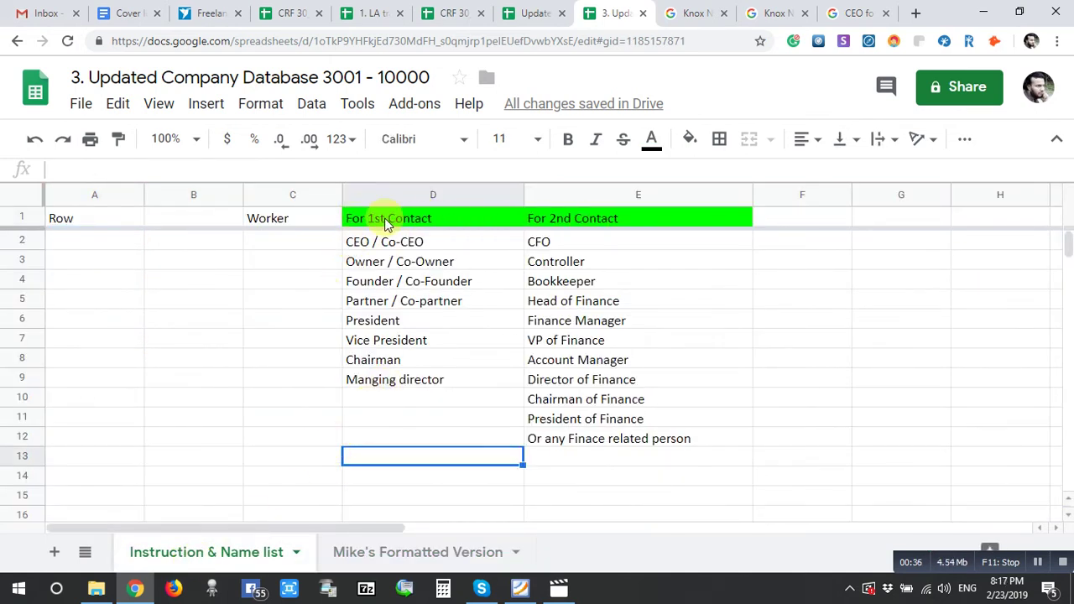
click(424, 221)
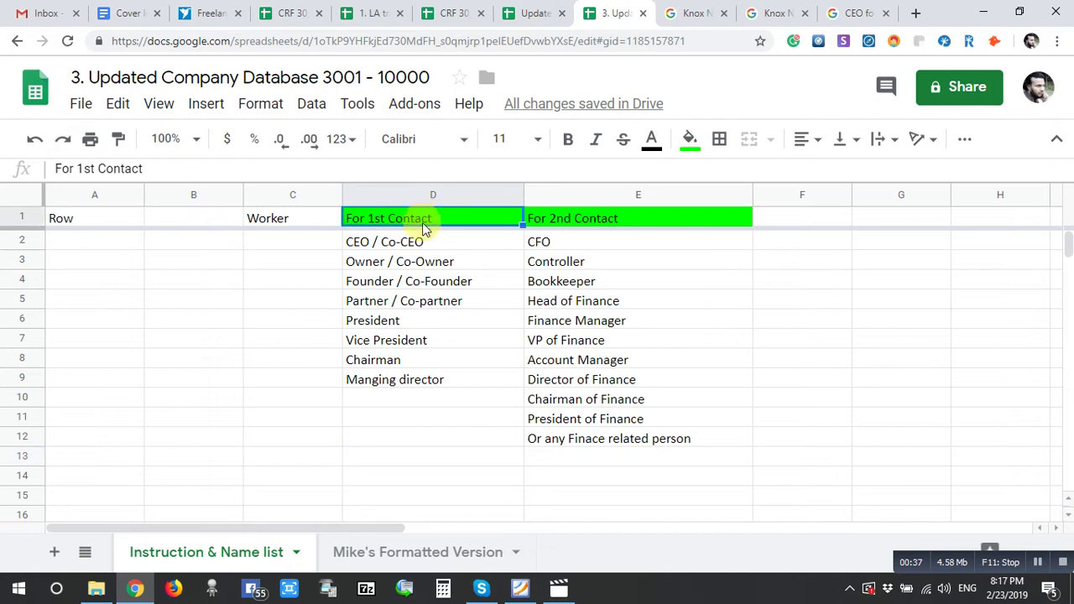
click(379, 262)
click(437, 283)
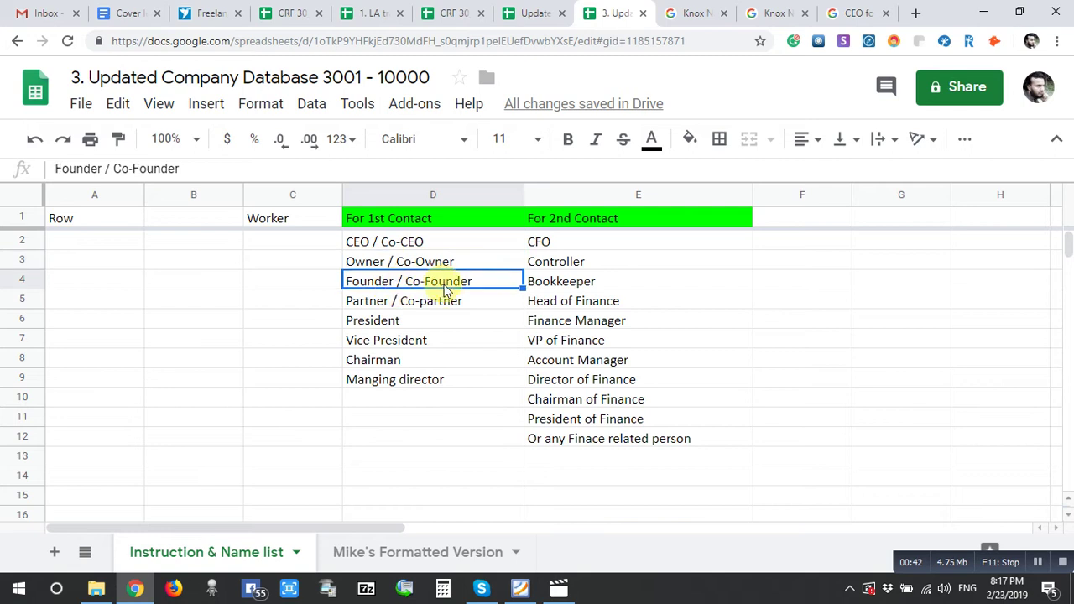
click(371, 306)
click(367, 325)
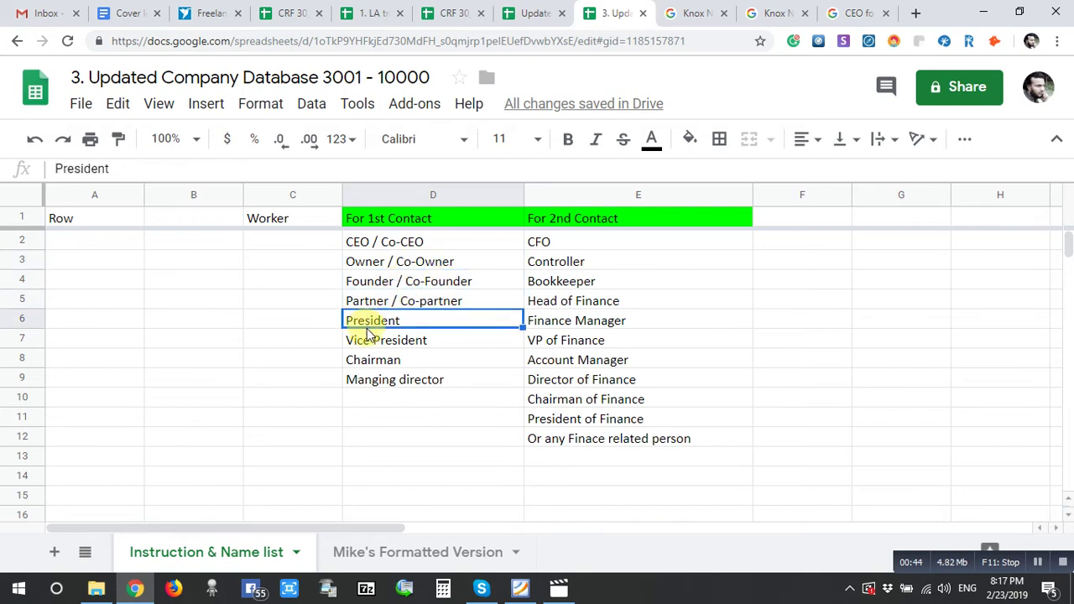
click(369, 344)
click(370, 365)
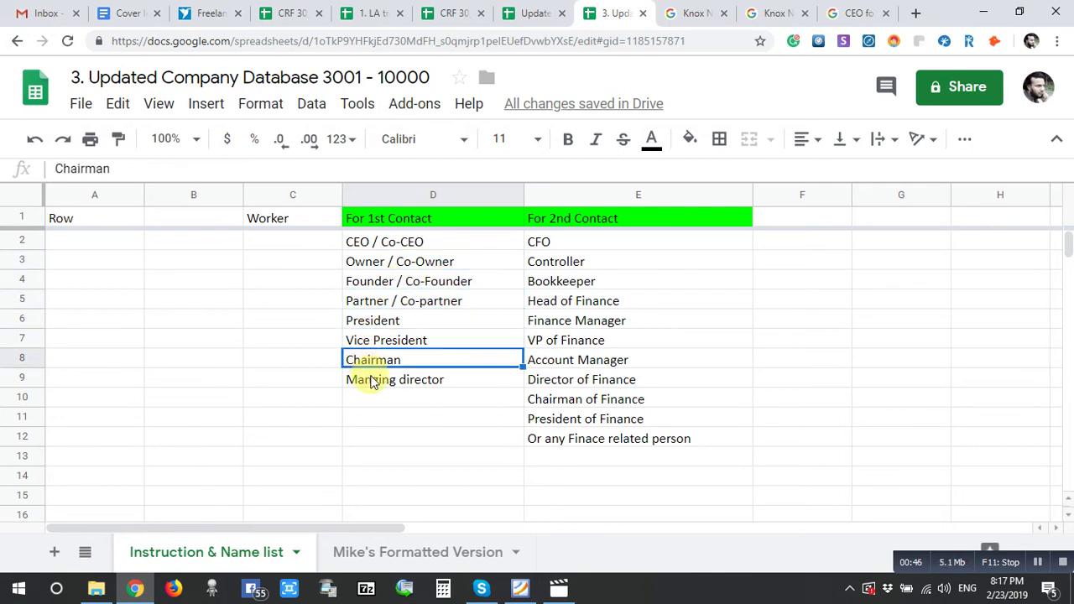
click(371, 384)
- Start entering GM / General Manager in D10 below the first-contact titles
click(374, 401)
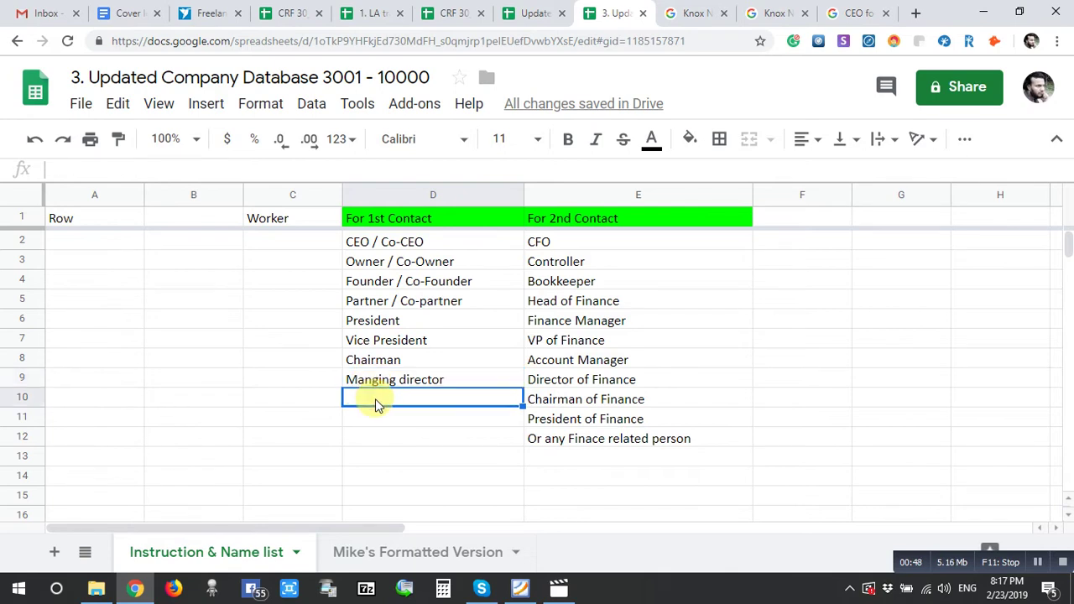
text(M)
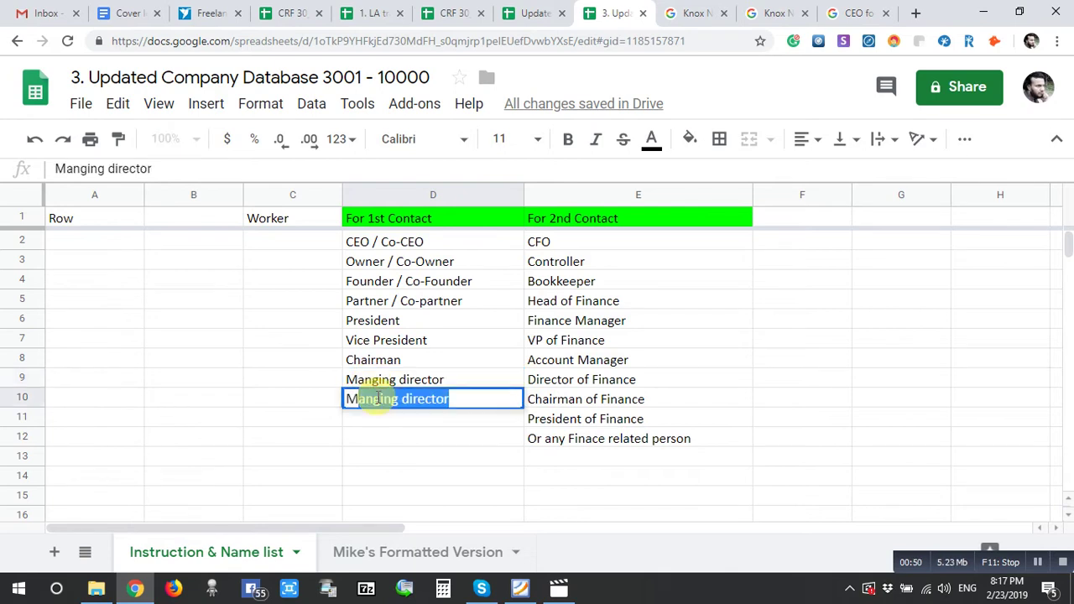
key(BackSpace)
key(BackSpace)
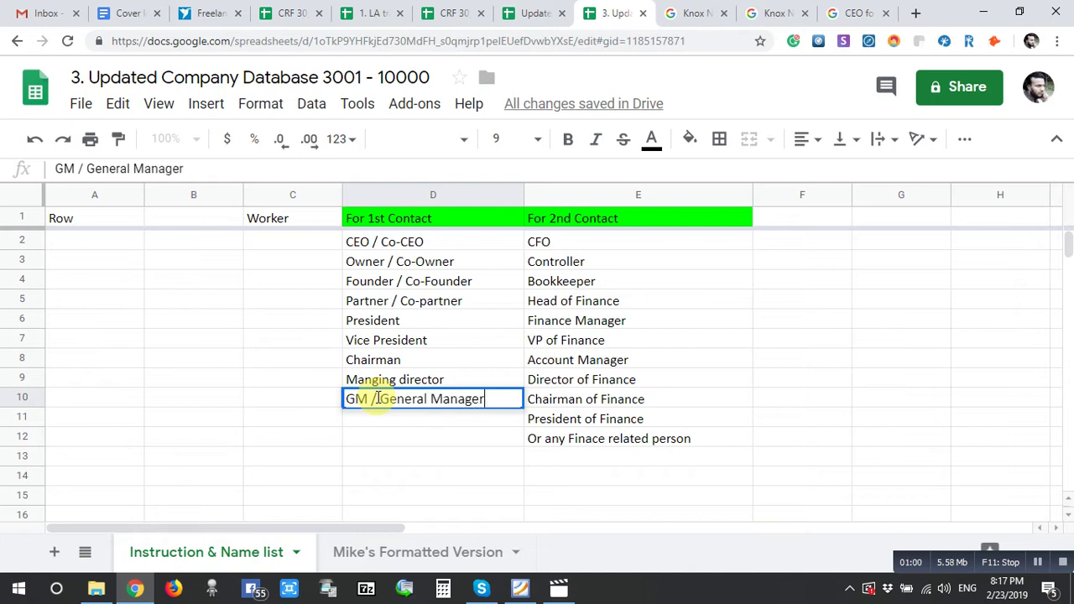
- Commit GM / General Manager and review the finance titles from CFO to President of Finance
click(709, 261)
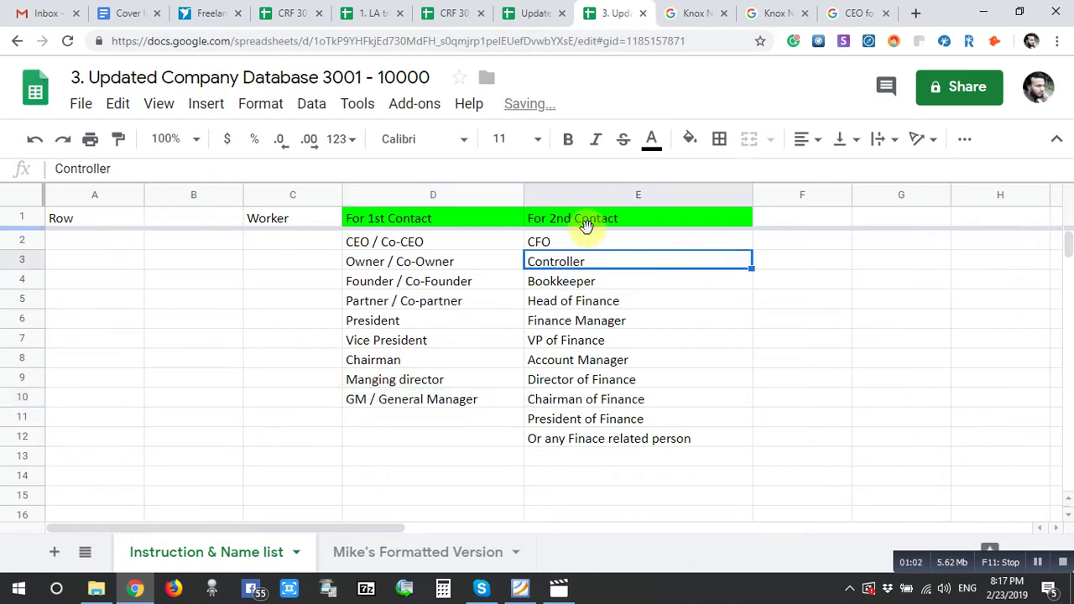
click(565, 243)
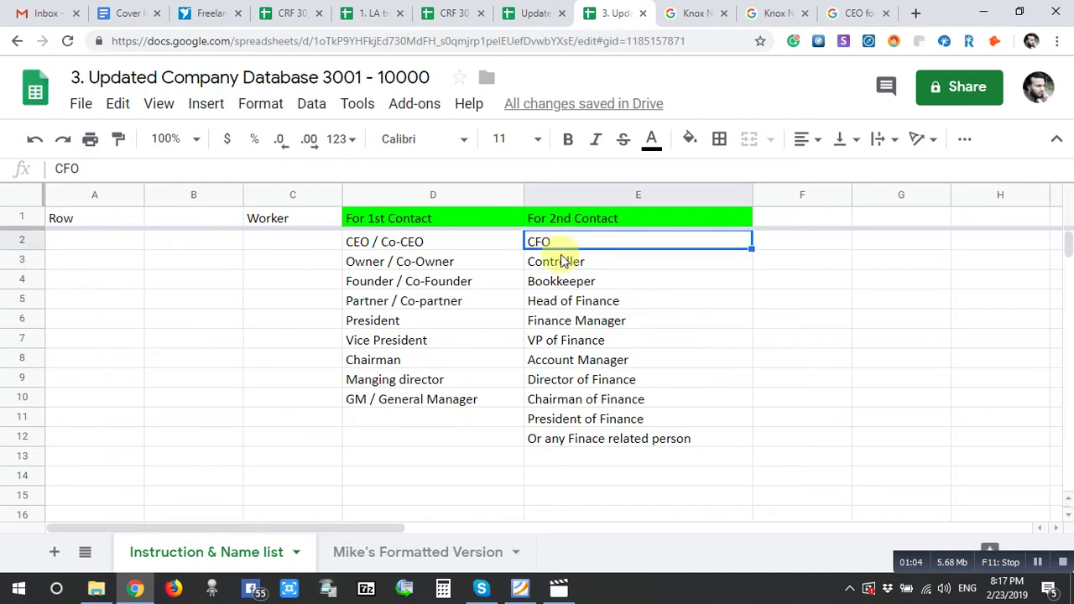
click(558, 263)
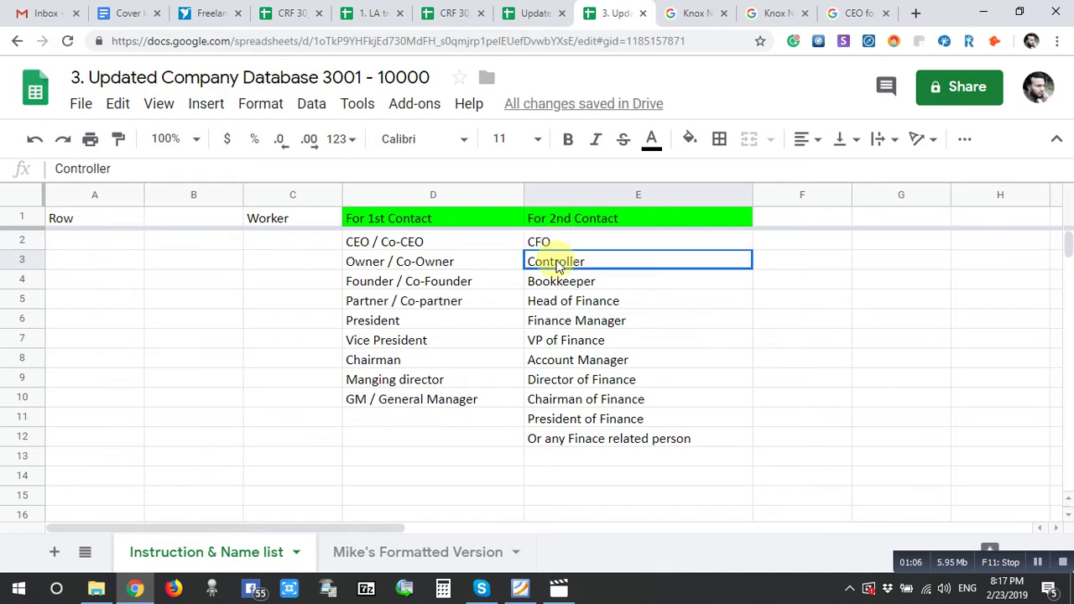
click(568, 283)
click(567, 302)
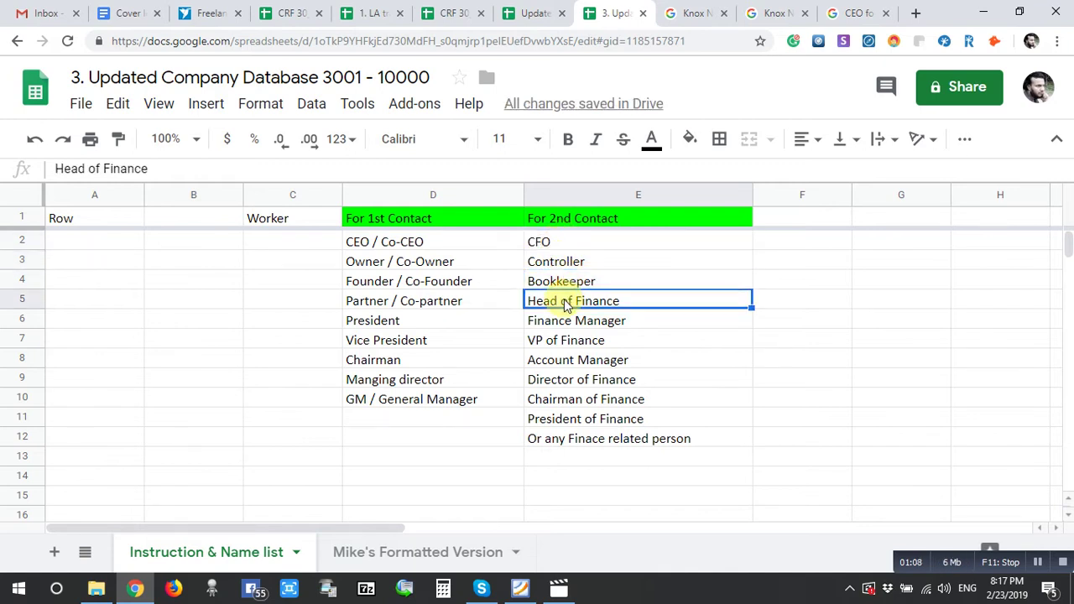
click(568, 324)
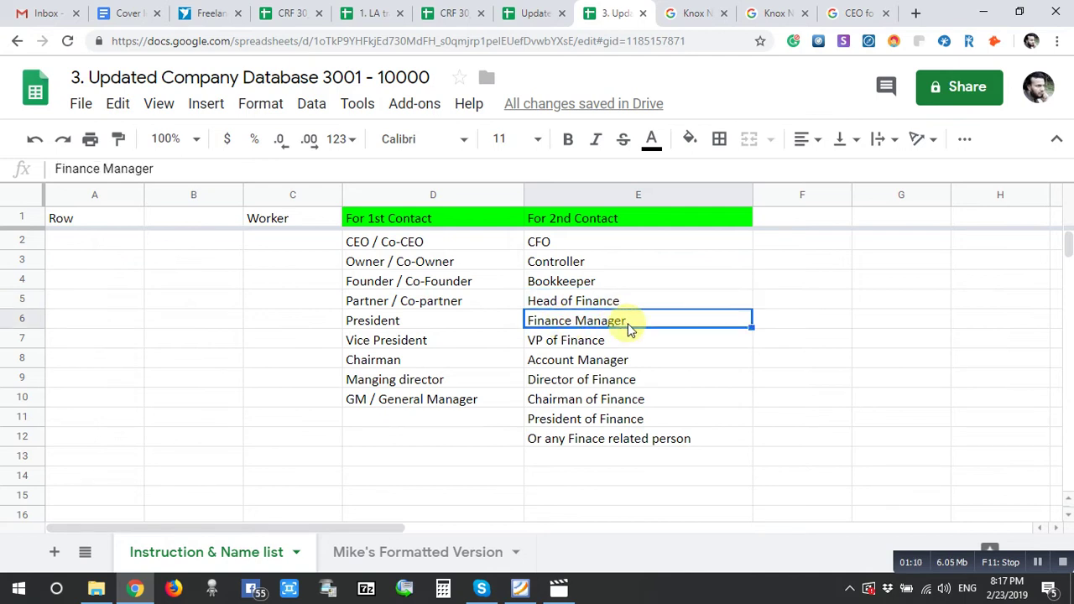
click(544, 343)
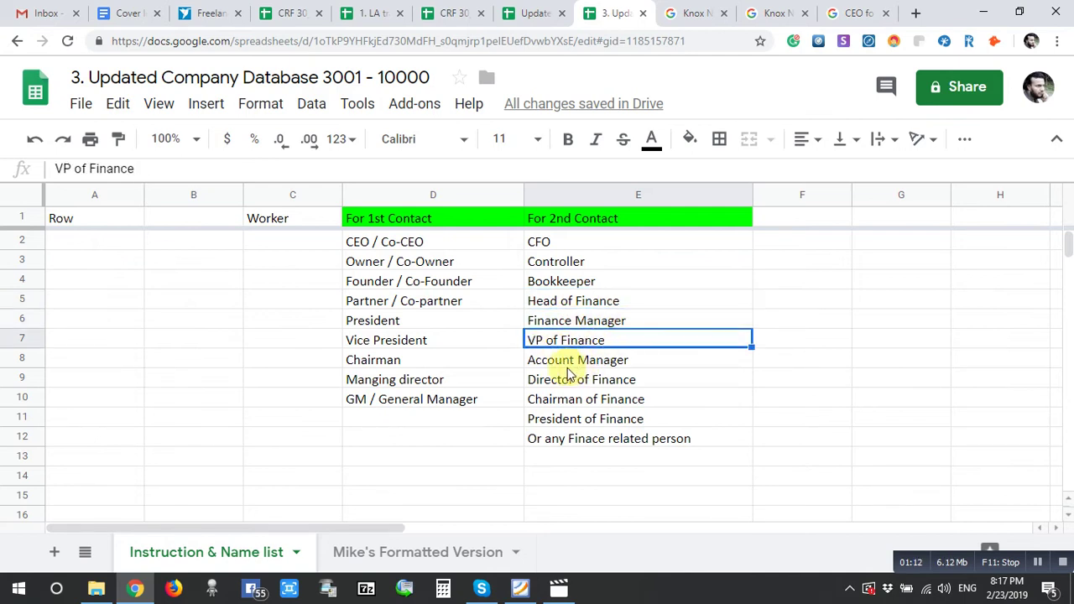
click(606, 363)
click(564, 382)
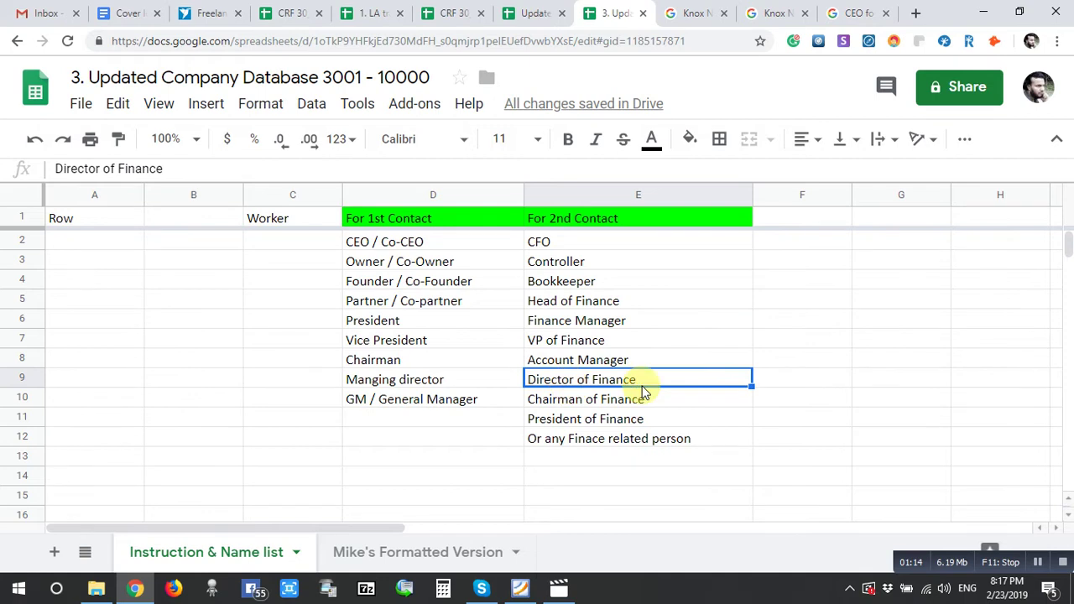
click(561, 402)
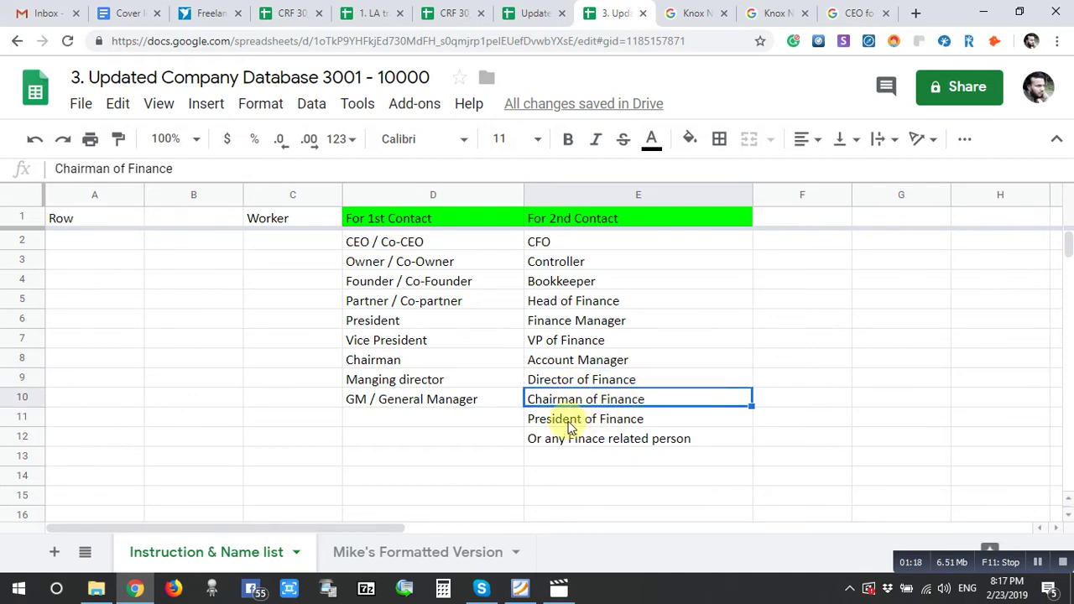
click(570, 425)
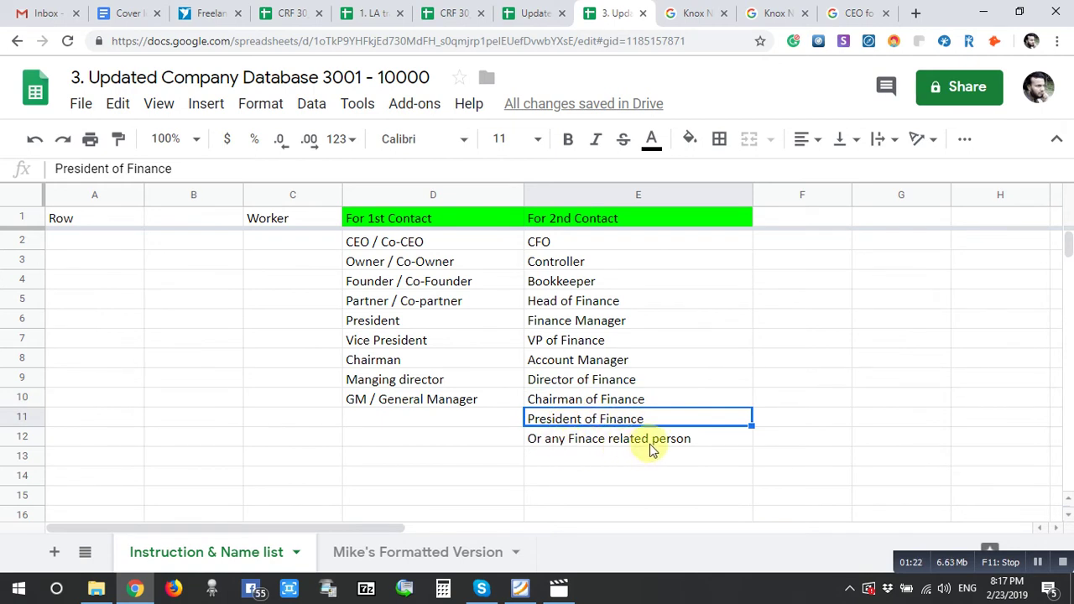
click(598, 454)
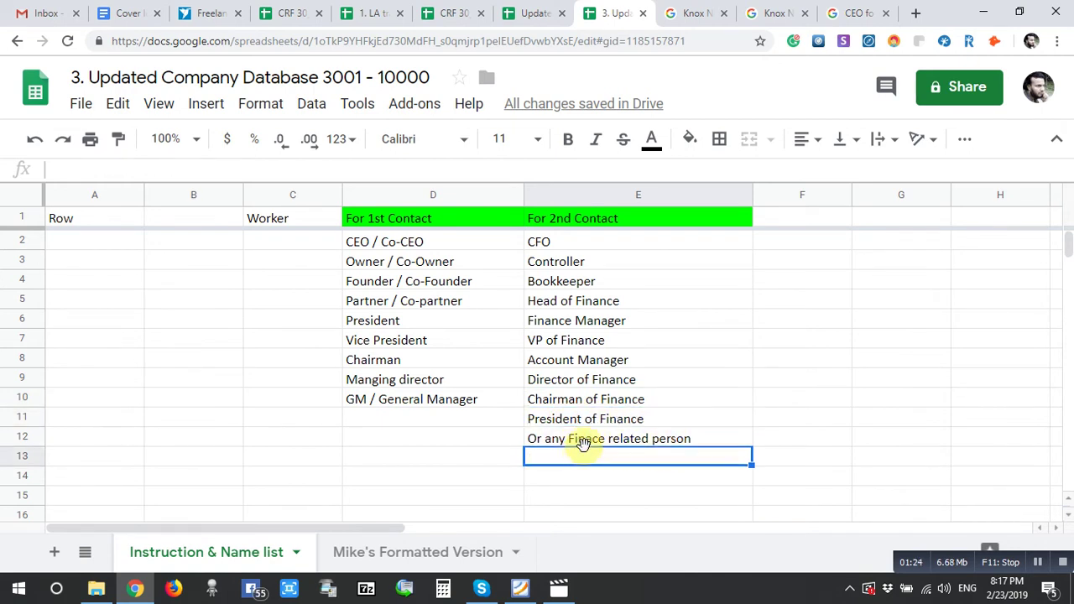
click(582, 439)
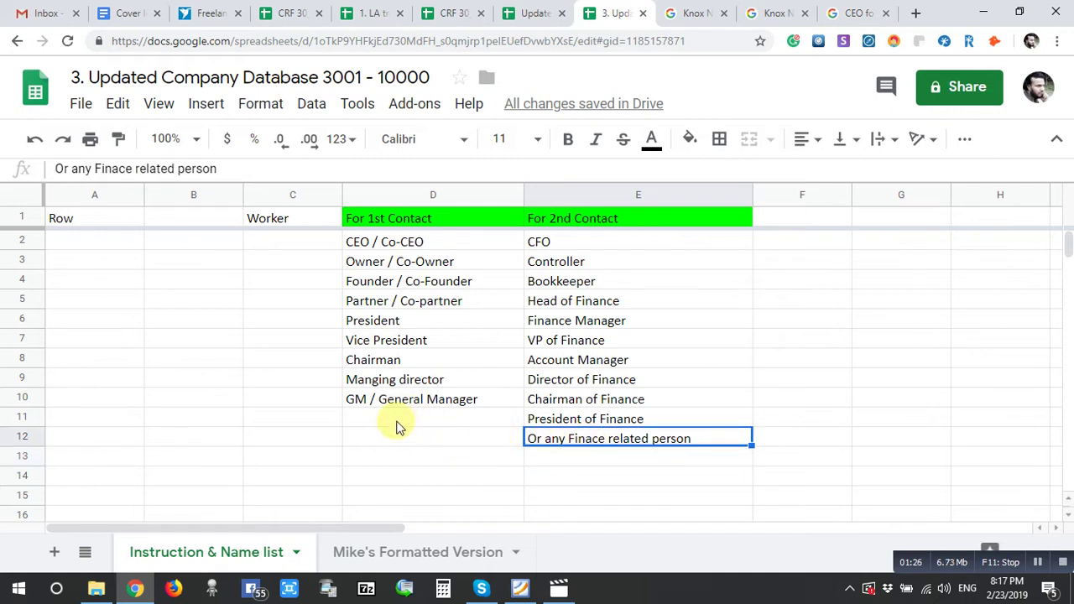
- Select the full first-contact title list, then check the empty cells D11 and D12 beneath it
drag(395, 420, 401, 243)
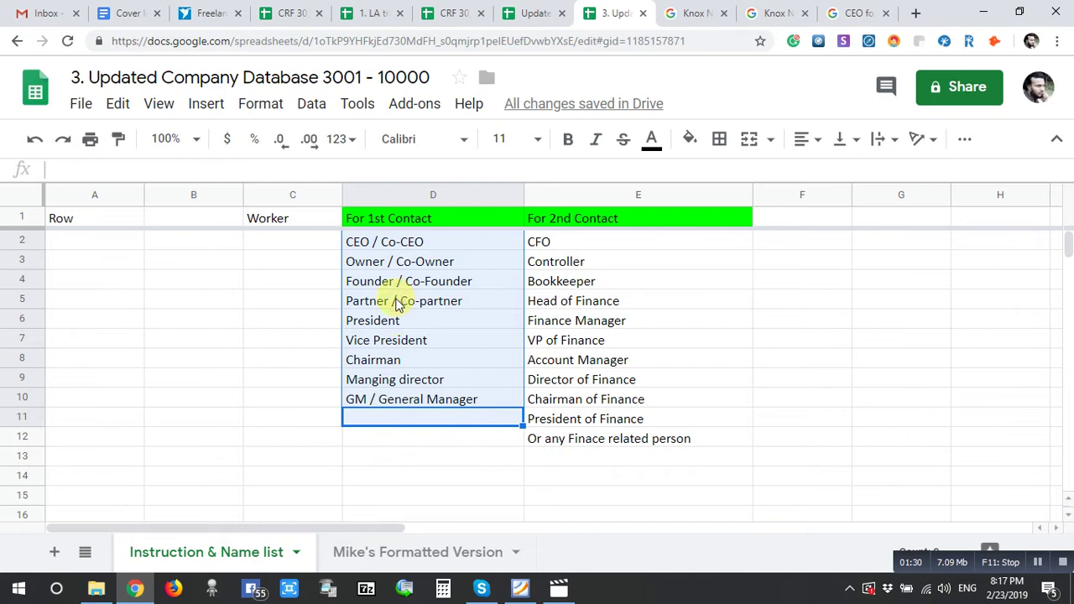
click(382, 326)
click(407, 457)
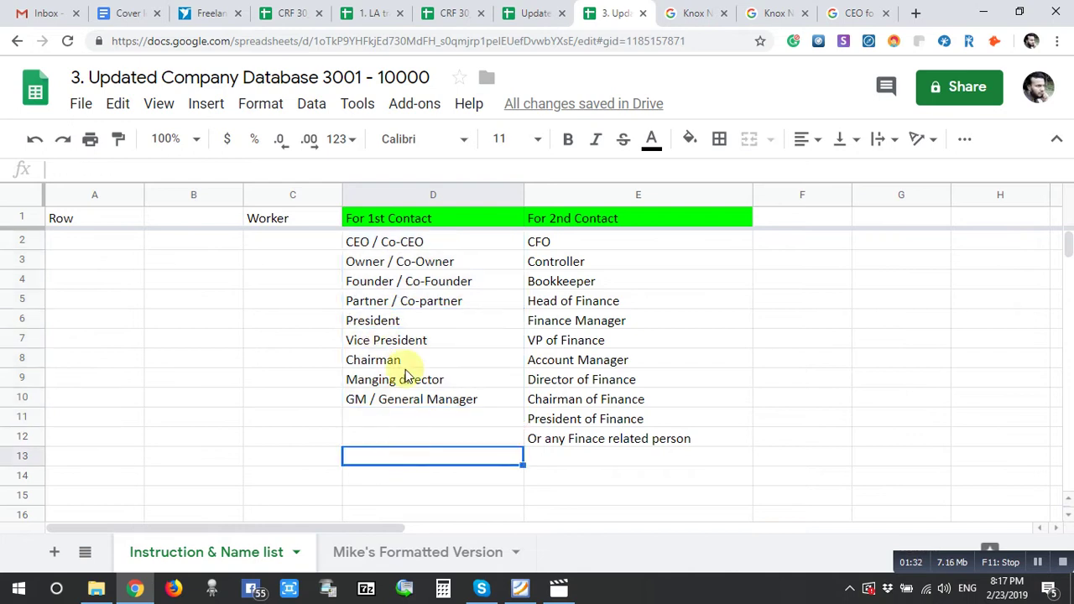
click(409, 420)
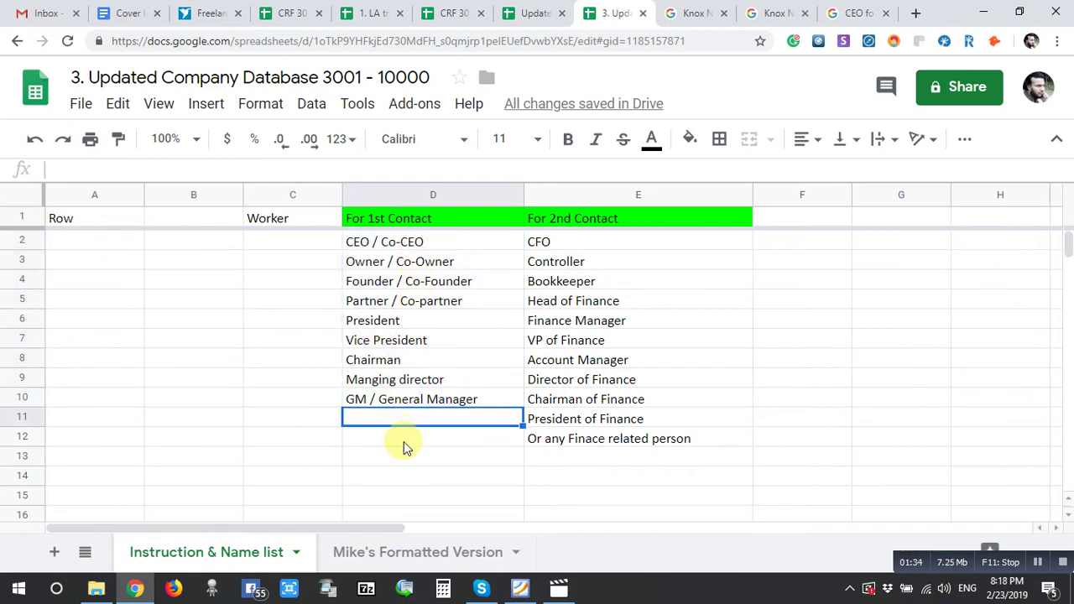
click(408, 443)
click(403, 422)
click(400, 443)
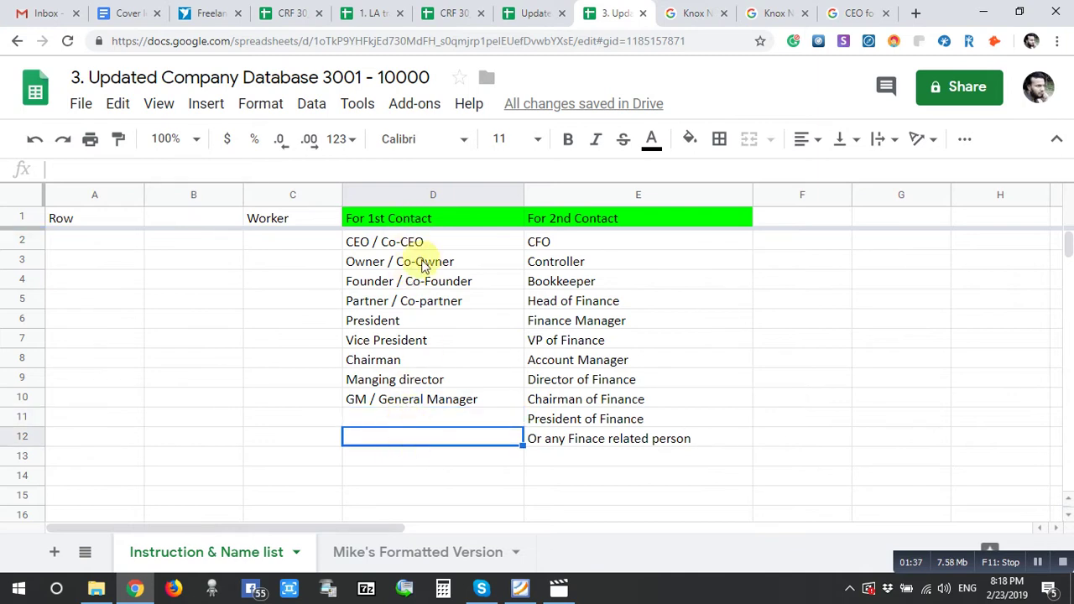
- Click through the empty cells below both title lists, then return to Mike's Formatted Version
click(399, 477)
click(400, 438)
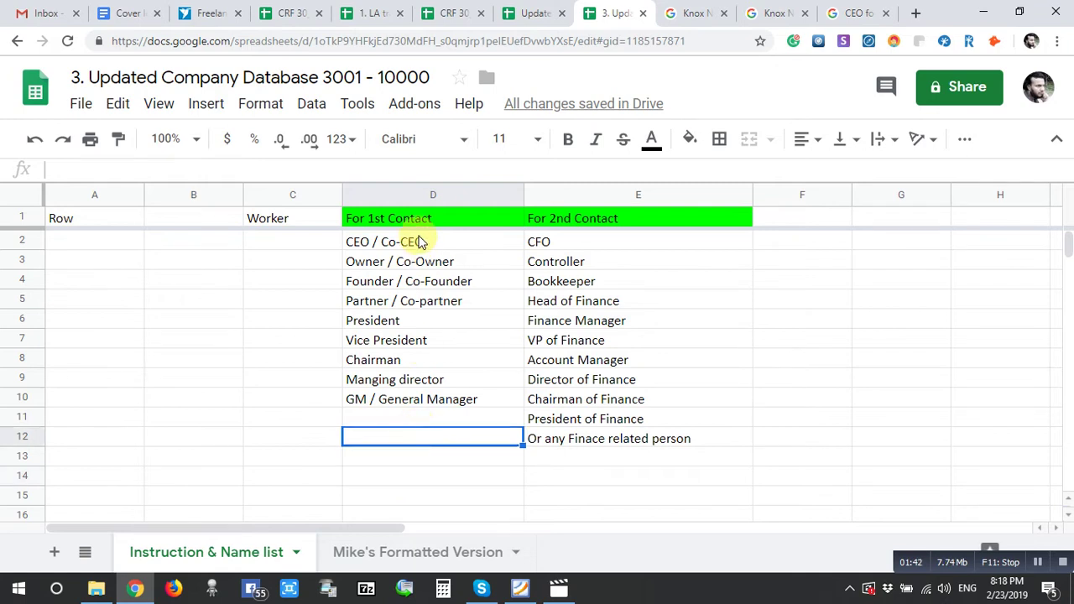
click(397, 421)
click(398, 437)
click(407, 423)
click(399, 440)
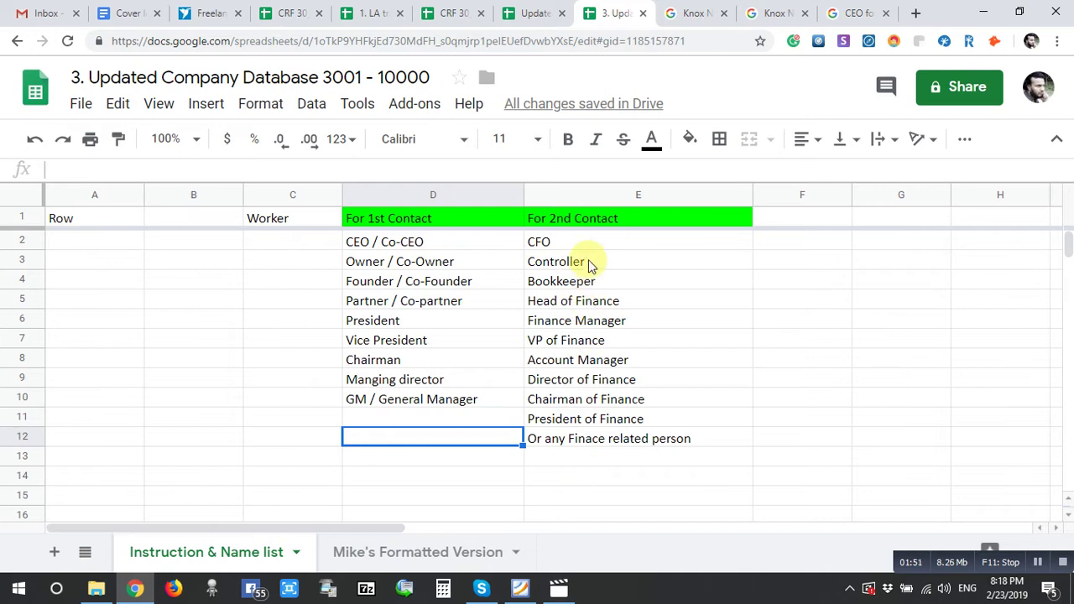
click(588, 470)
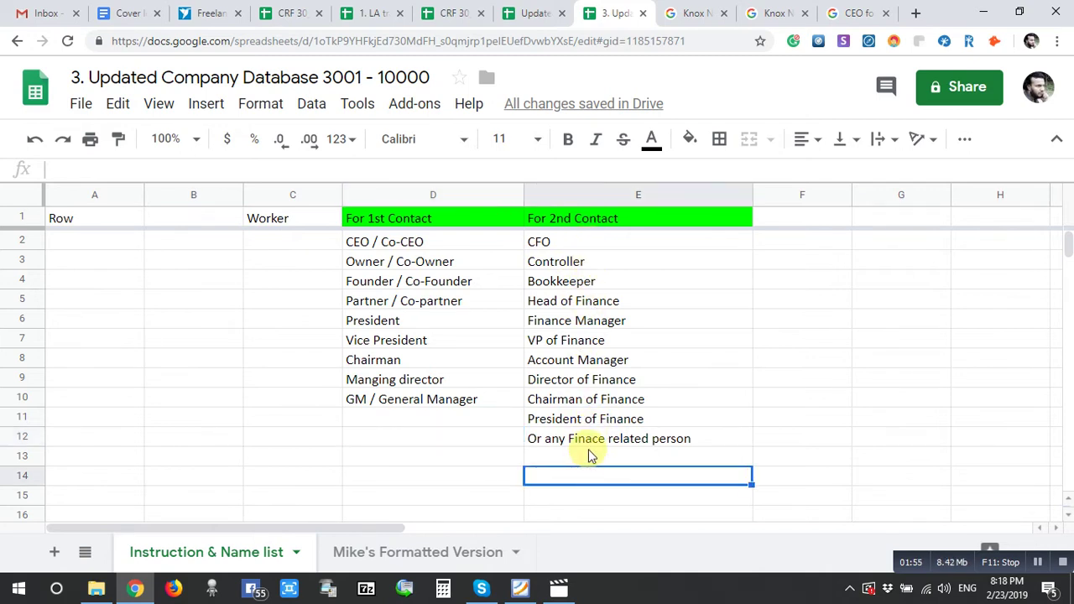
click(589, 459)
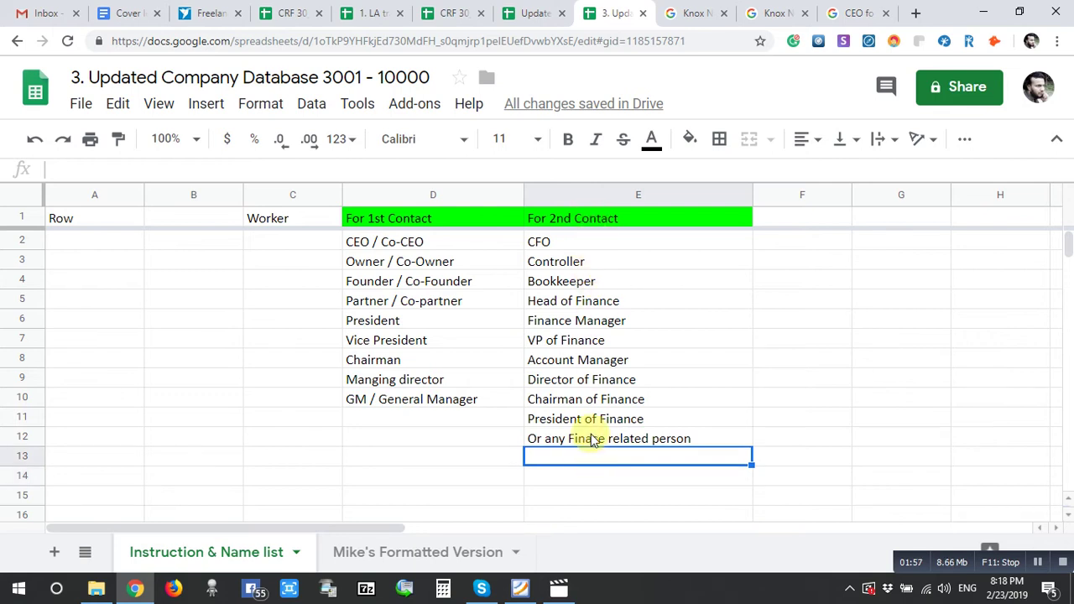
click(409, 440)
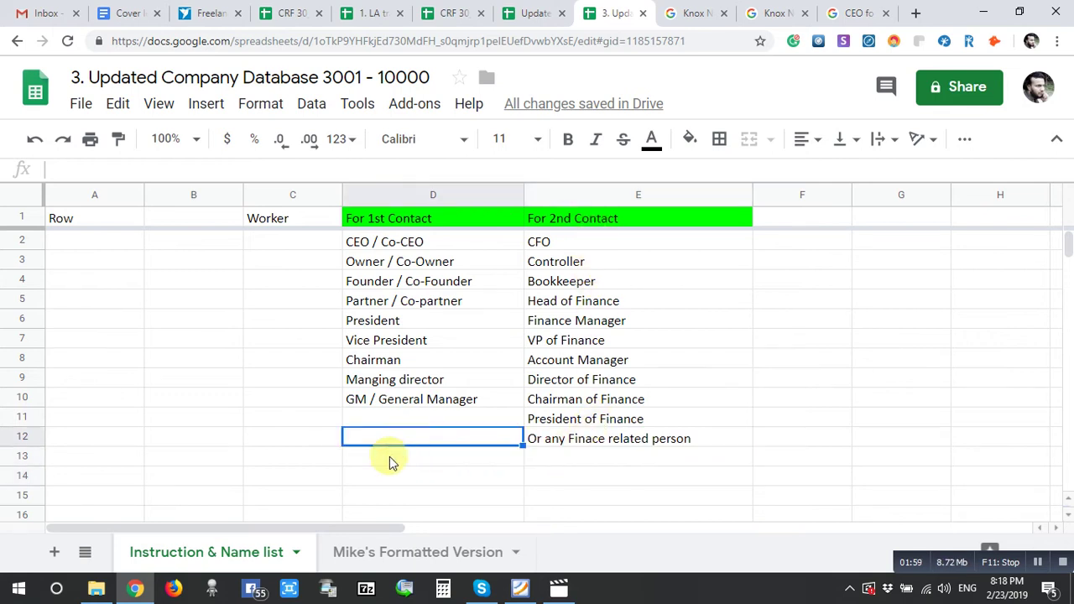
click(385, 560)
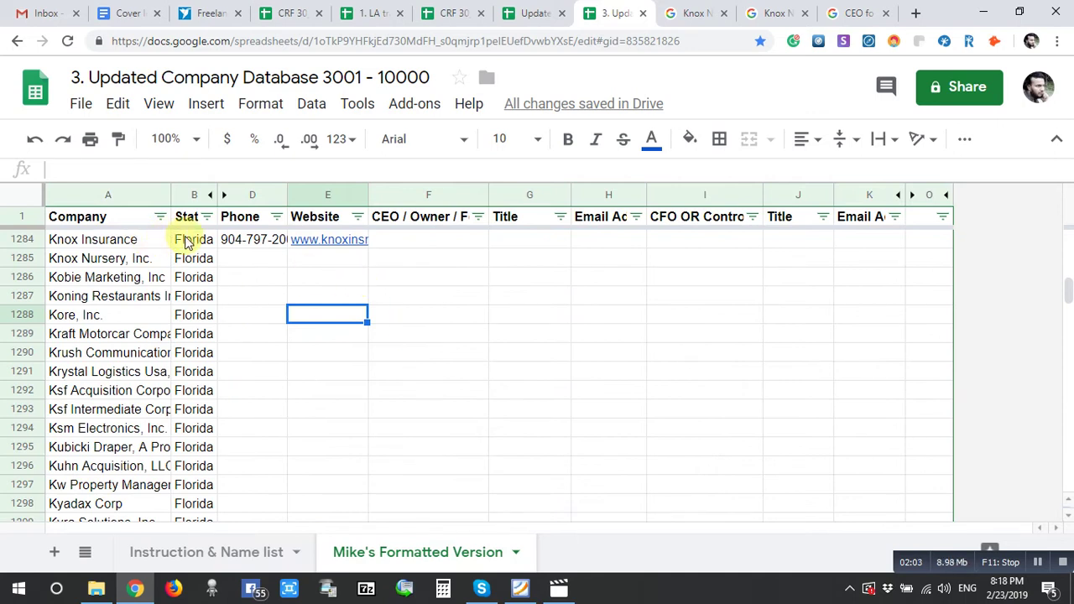
- Copy Knox Insurance and Florida from cells A1284:B1284
click(140, 244)
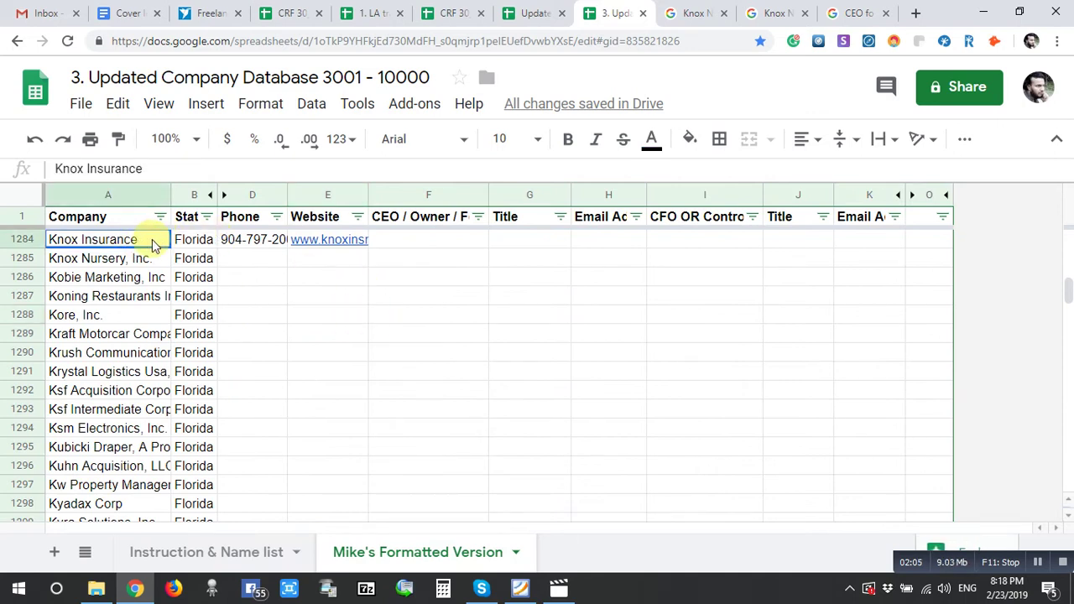
drag(151, 240, 183, 245)
right_click(188, 243)
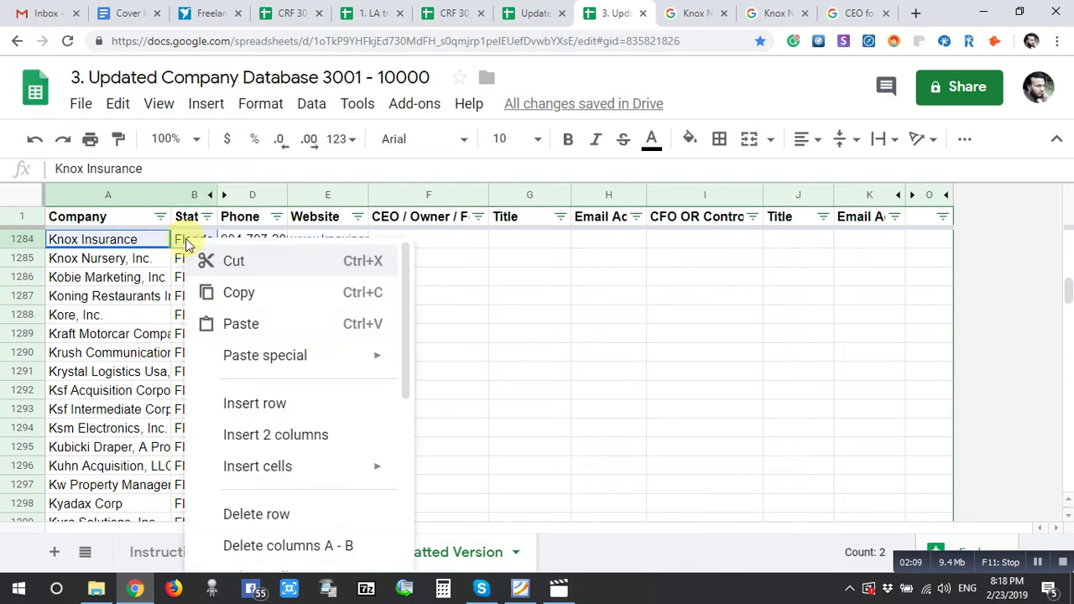
click(228, 288)
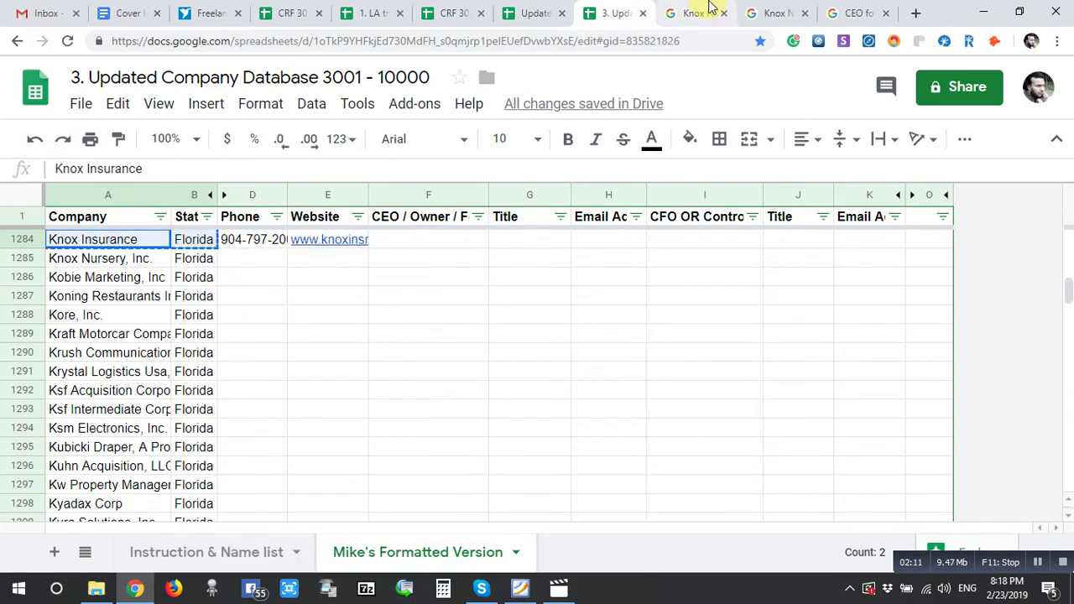
- Search Google for Knox Insurance Florida, pasting it over the old query
click(693, 12)
drag(371, 107, 163, 108)
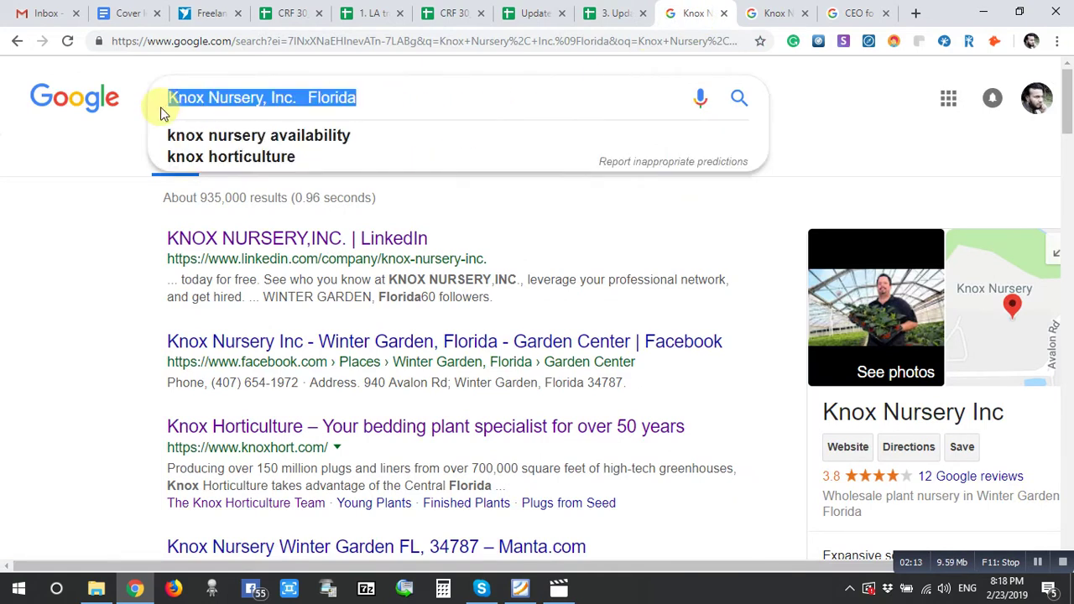
right_click(223, 100)
click(266, 181)
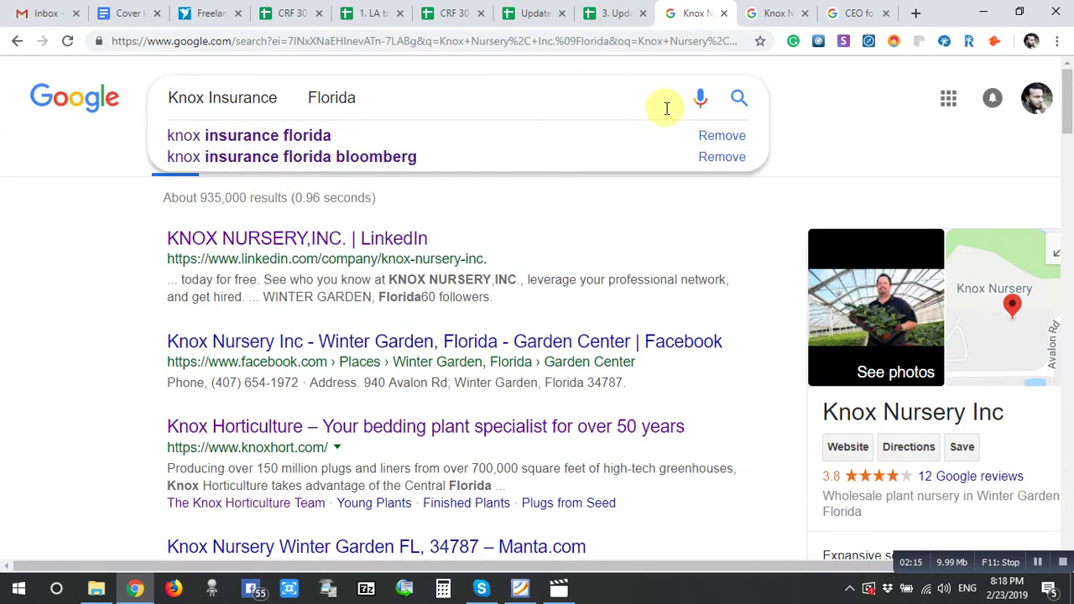
click(739, 98)
- Replace Knox Nursery with Knox Insurance Florida in the bloomberg search and review the results
click(774, 12)
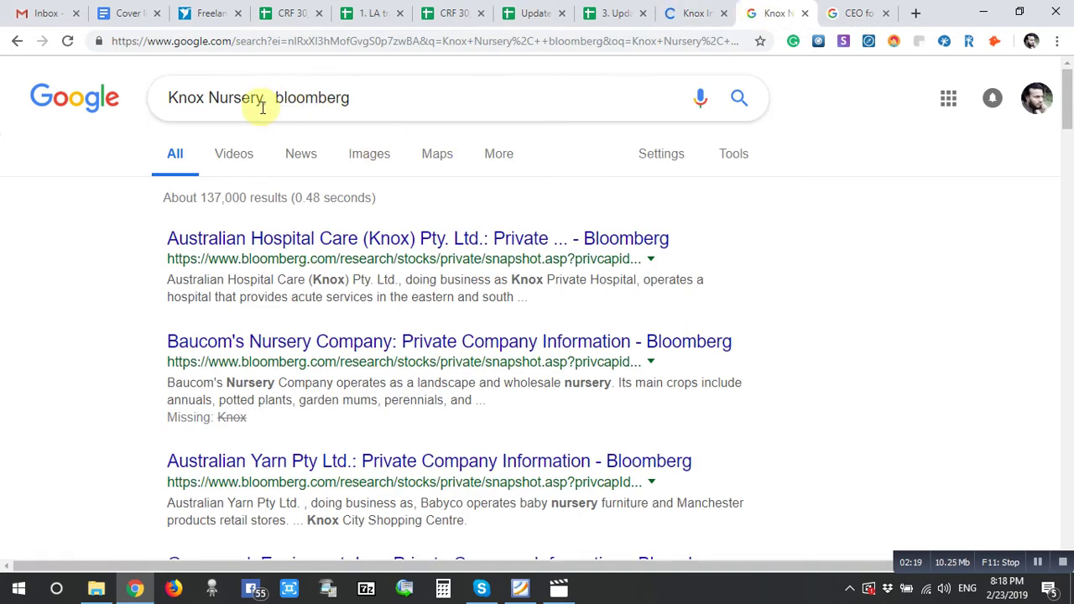
drag(268, 97, 129, 113)
right_click(198, 98)
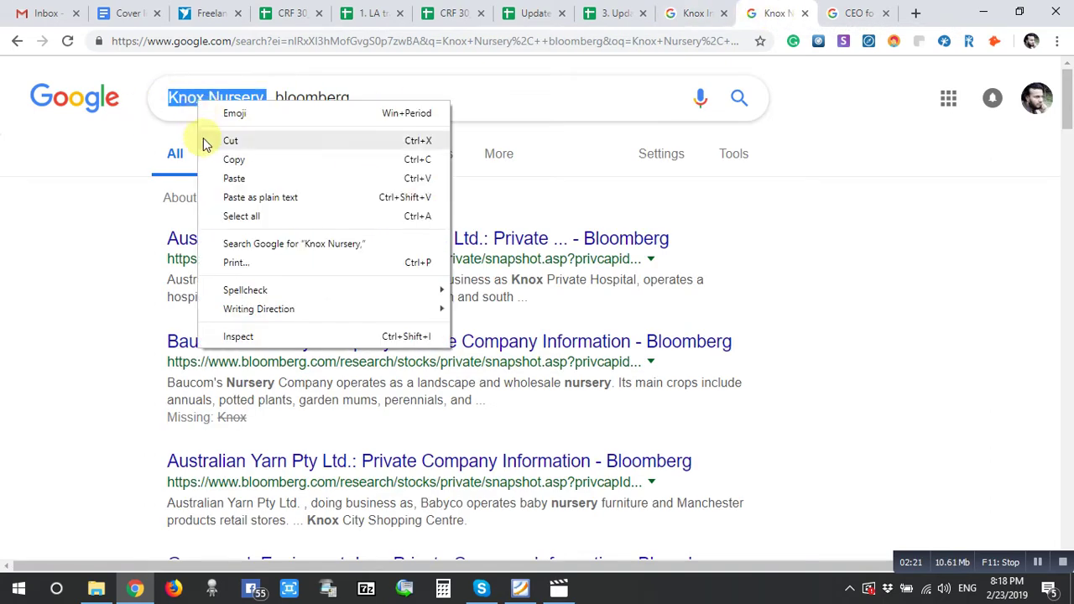
click(231, 179)
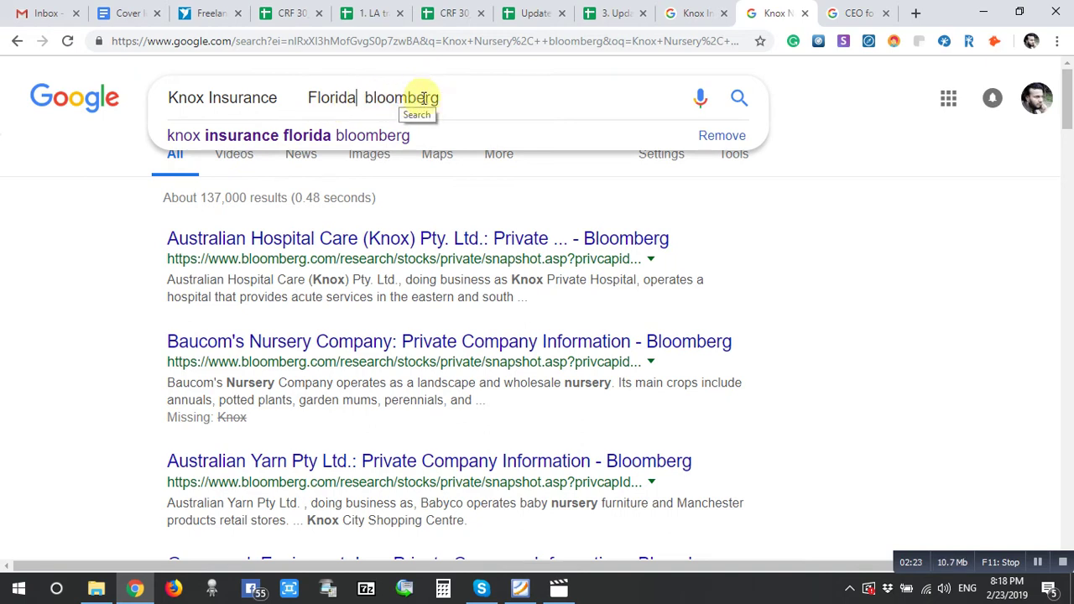
click(739, 99)
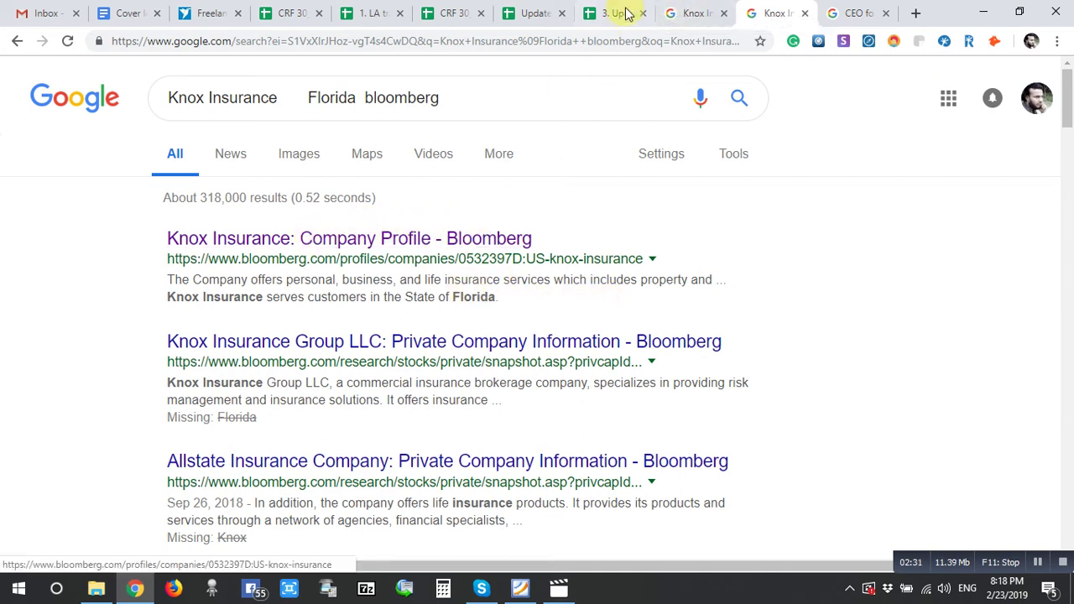
click(695, 9)
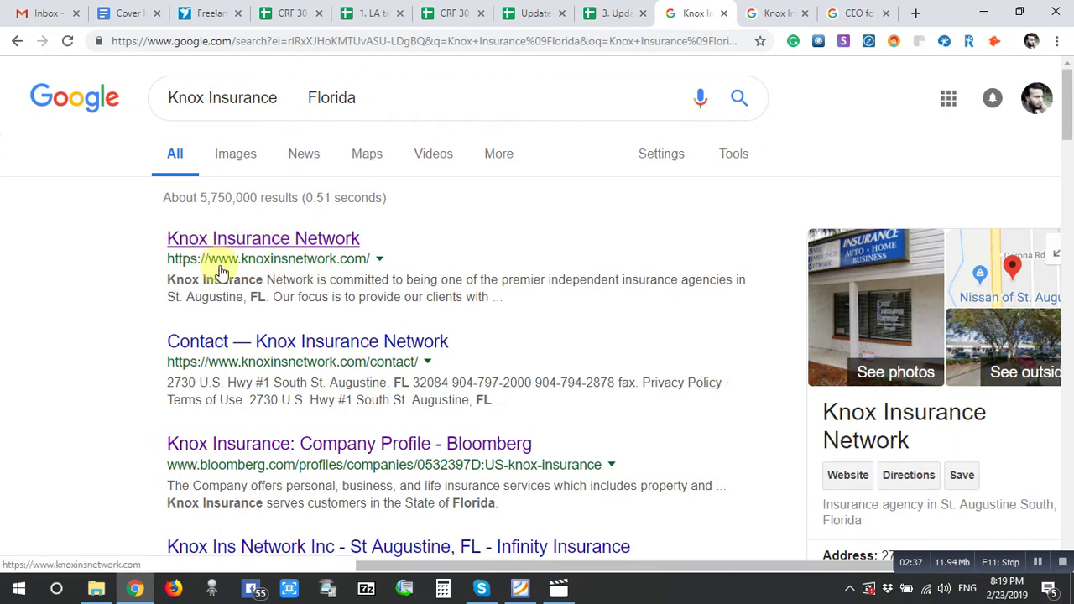
click(769, 10)
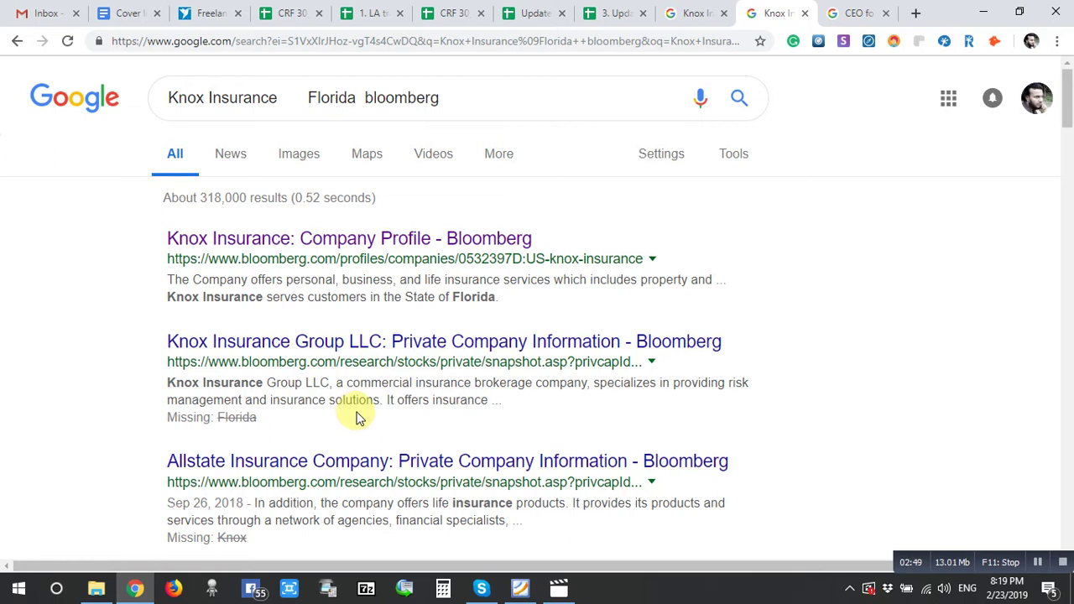
scroll(359, 417, down, 3)
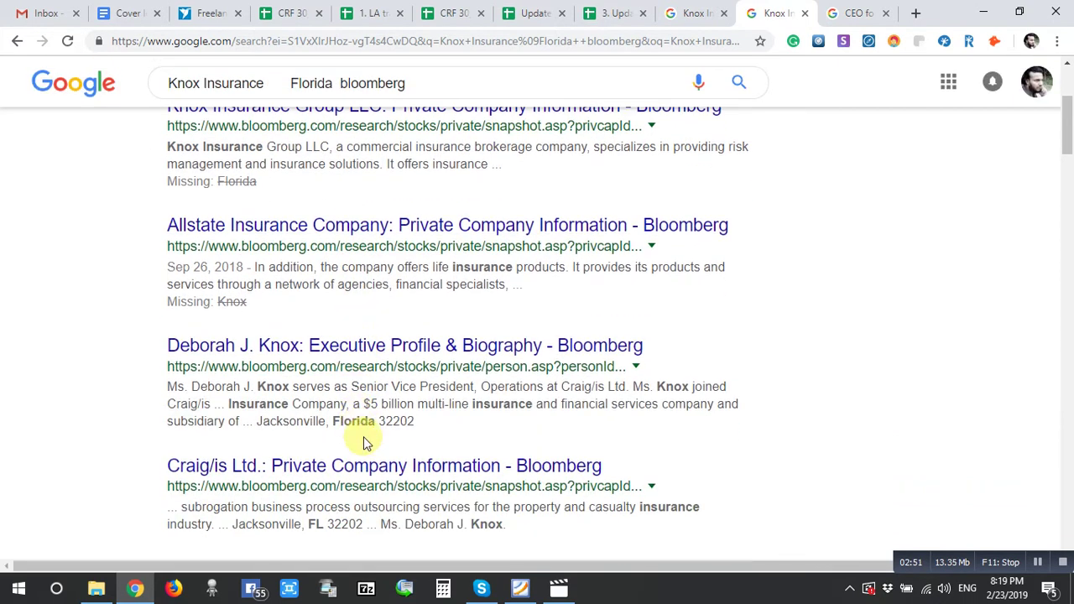
scroll(363, 437, up, 3)
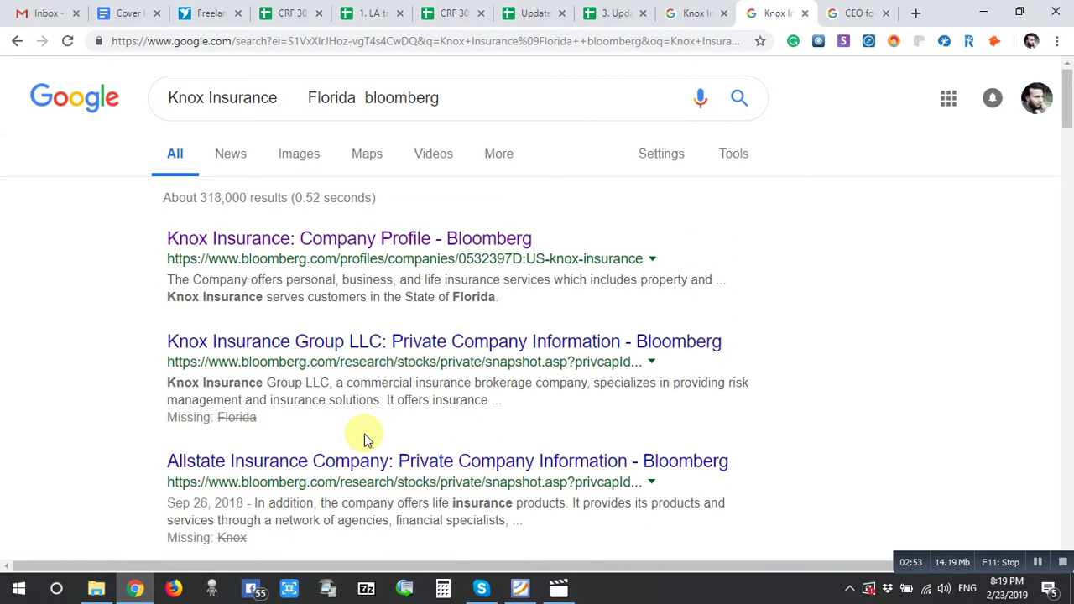
- Open the Knox Insurance and Knox Insurance Group LLC Bloomberg profiles in new tabs
right_click(356, 243)
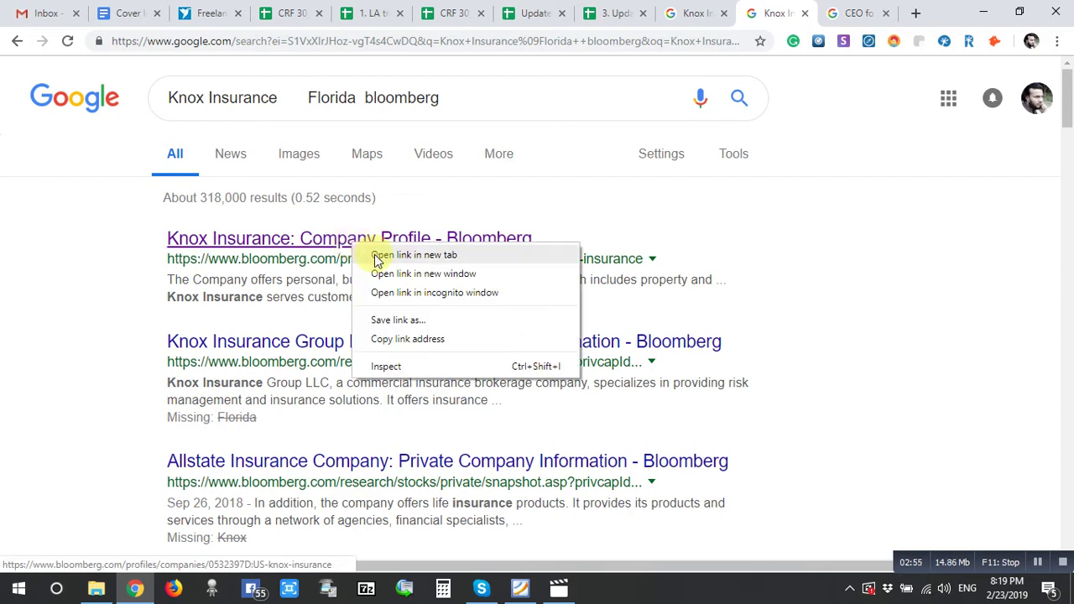
click(373, 261)
right_click(344, 344)
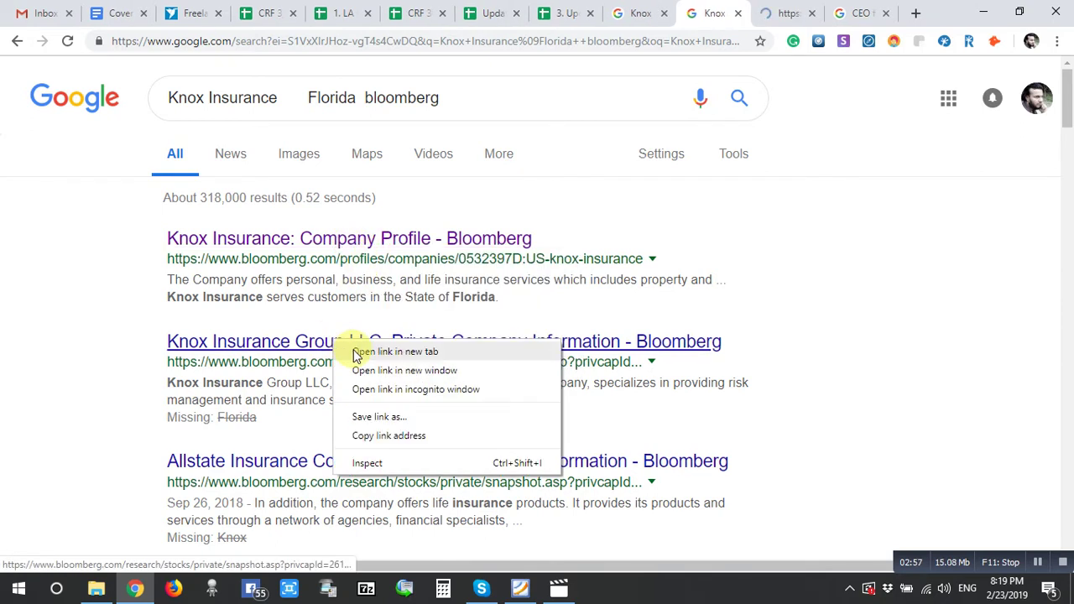
click(383, 351)
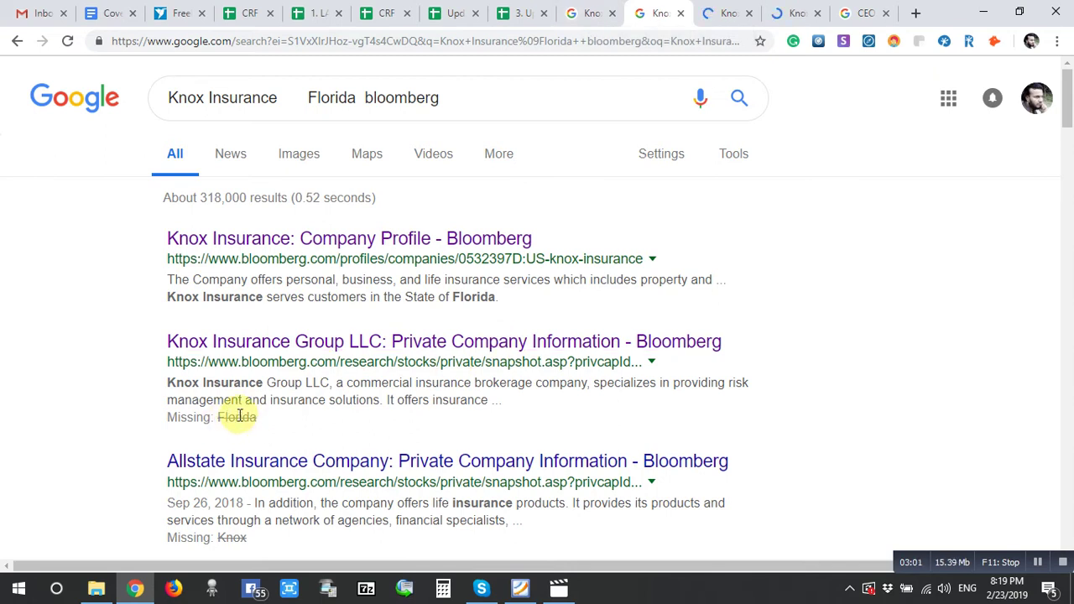
- Scroll through the Knox Insurance Group LLC overview, then return to the company spreadsheet
click(801, 8)
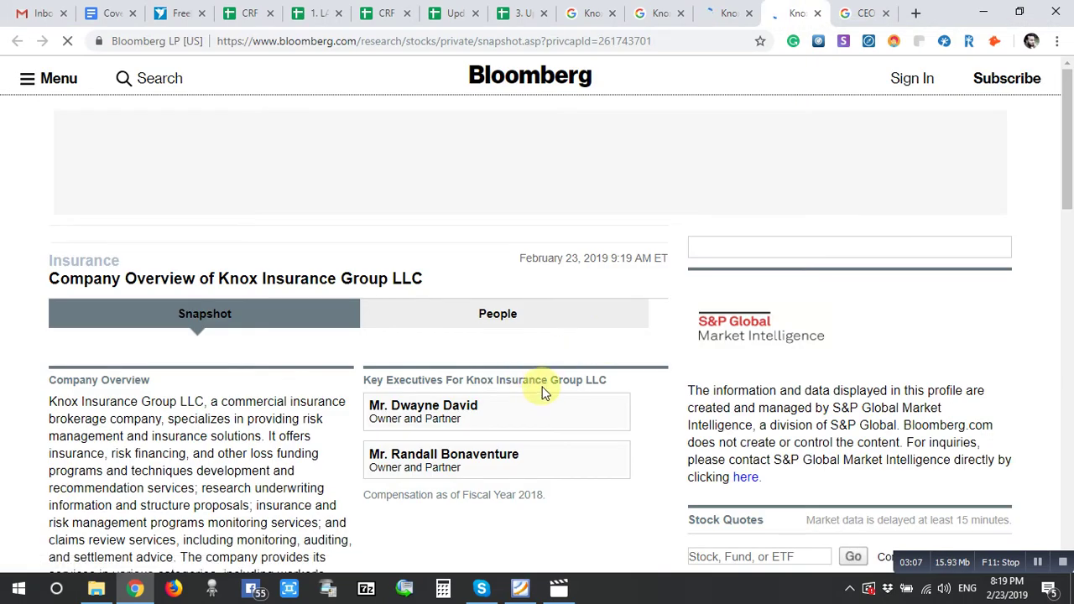
scroll(537, 400, down, 1)
scroll(537, 400, down, 2)
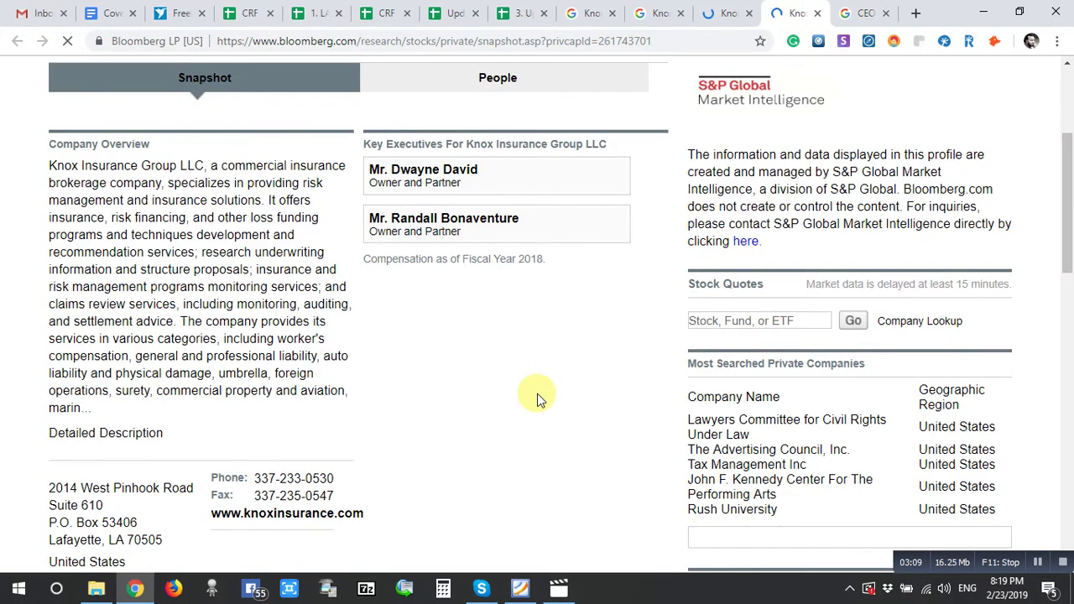
scroll(538, 399, down, 1)
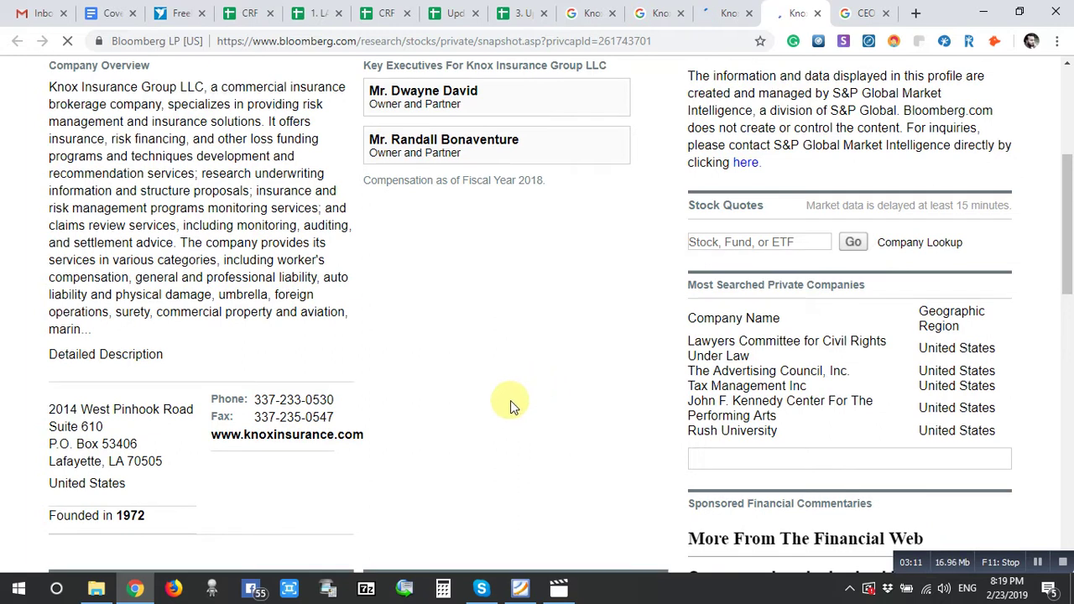
click(646, 14)
click(514, 13)
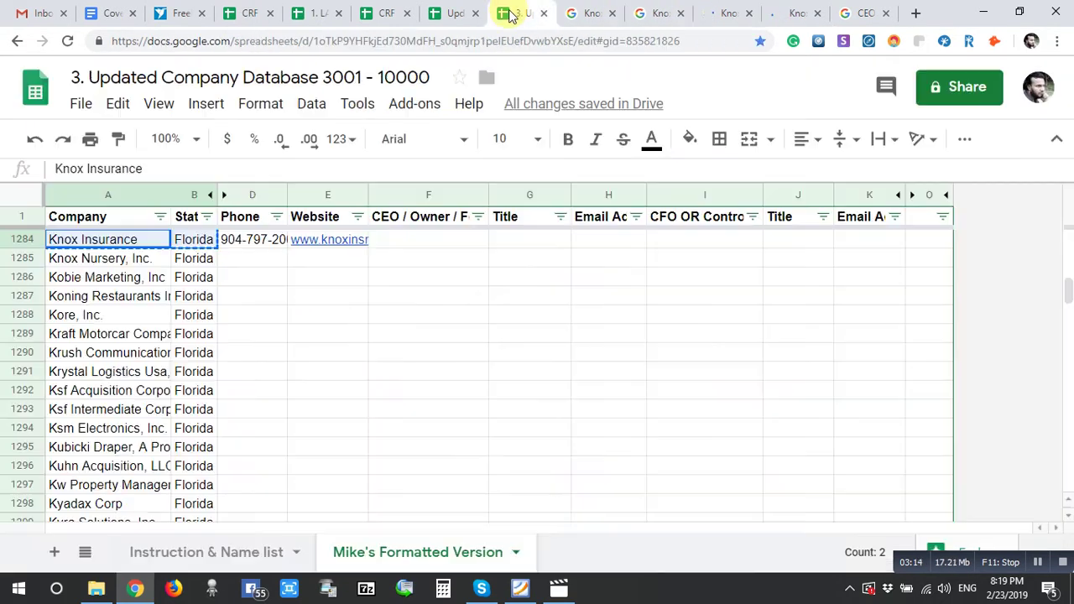
- Check Knox Insurance's website cell, then view the Knox Insurance Group LLC Bloomberg overview again
click(355, 241)
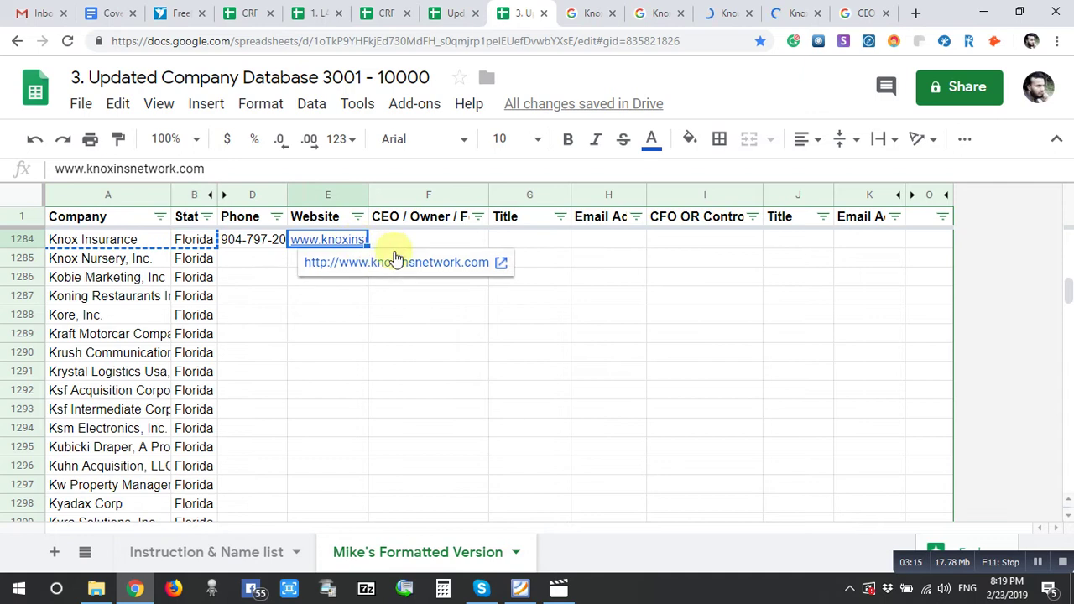
click(798, 10)
scroll(528, 425, down, 3)
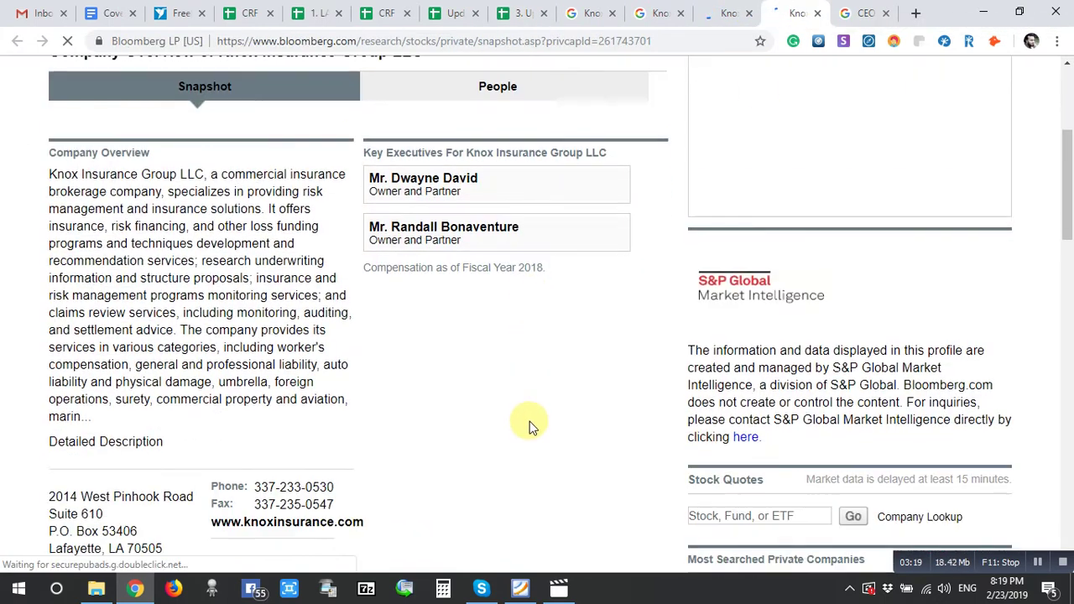
scroll(528, 425, up, 3)
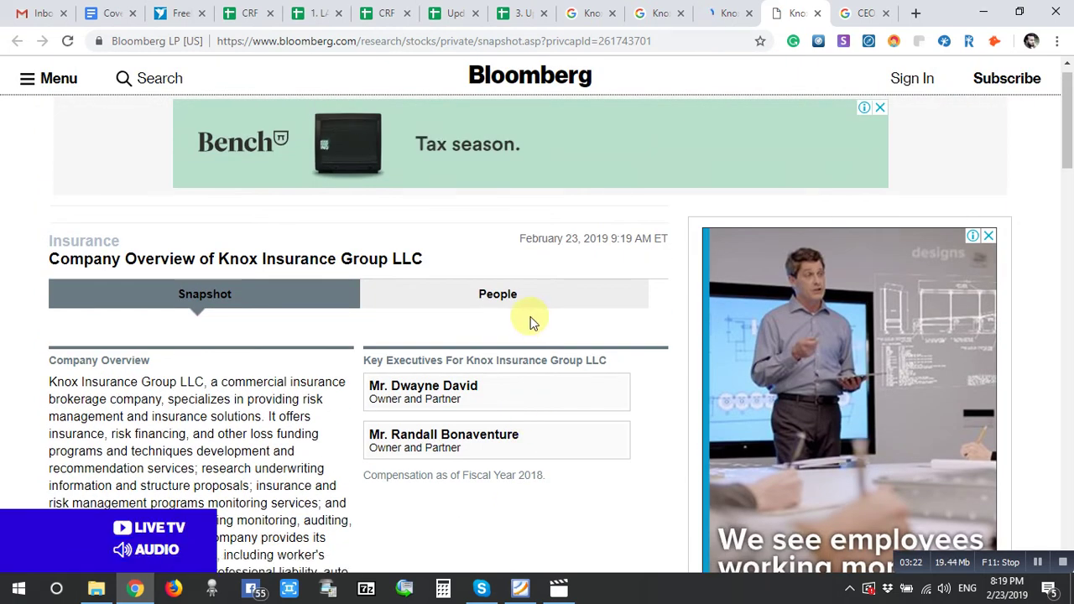
- Scroll through Knox Insurance's Bloomberg company profile
click(726, 9)
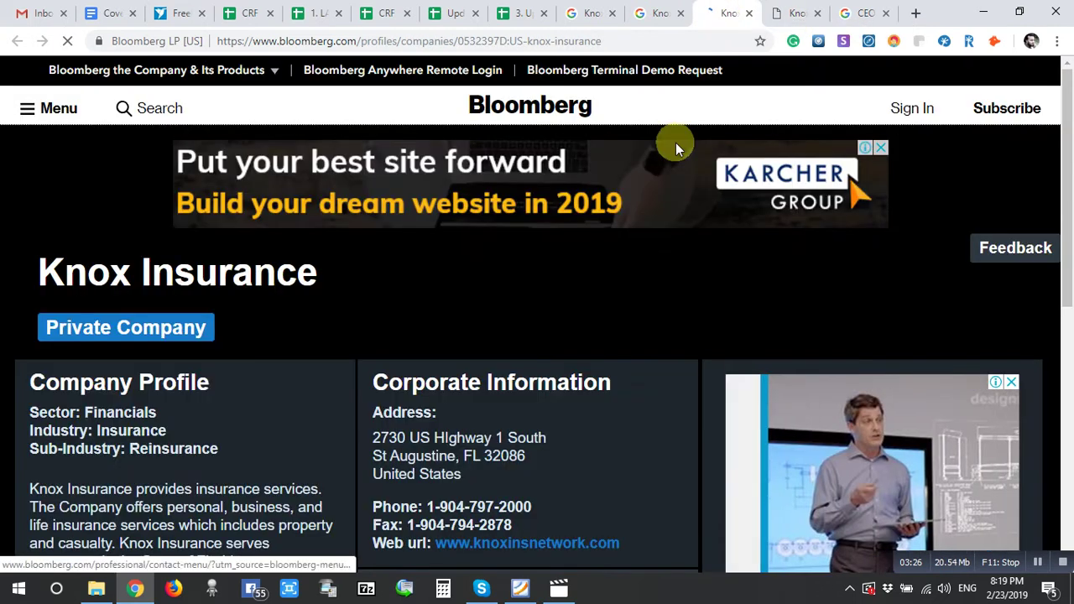
scroll(548, 435, down, 2)
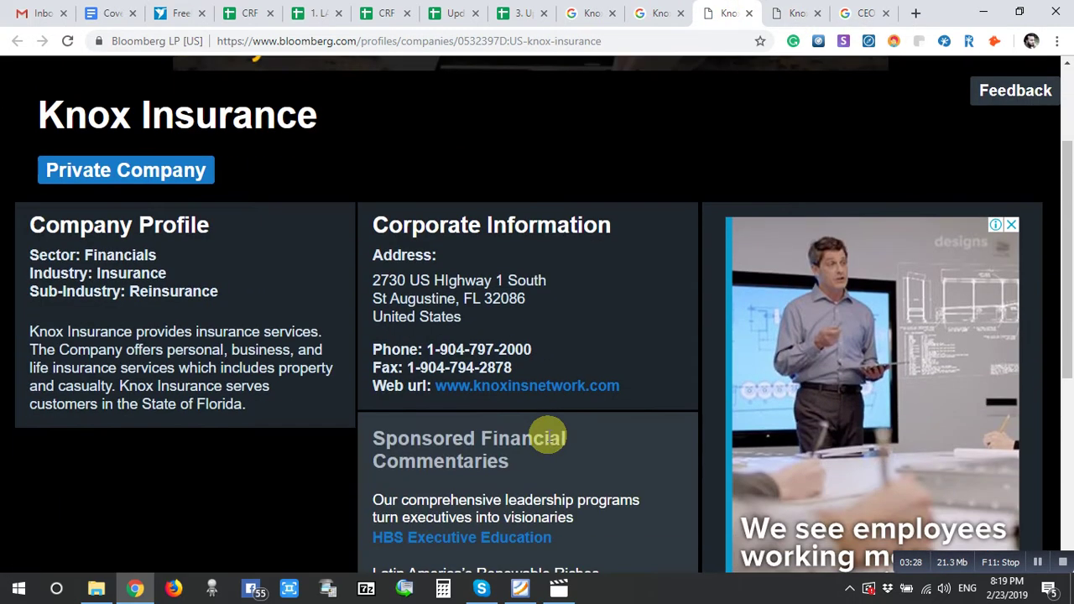
scroll(327, 355, up, 1)
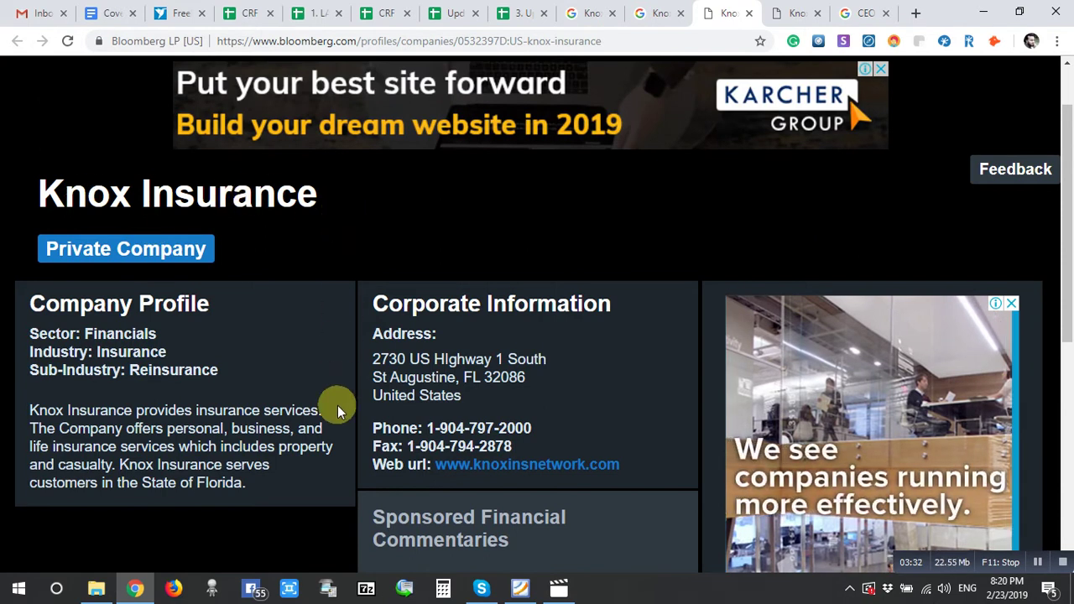
scroll(338, 409, down, 2)
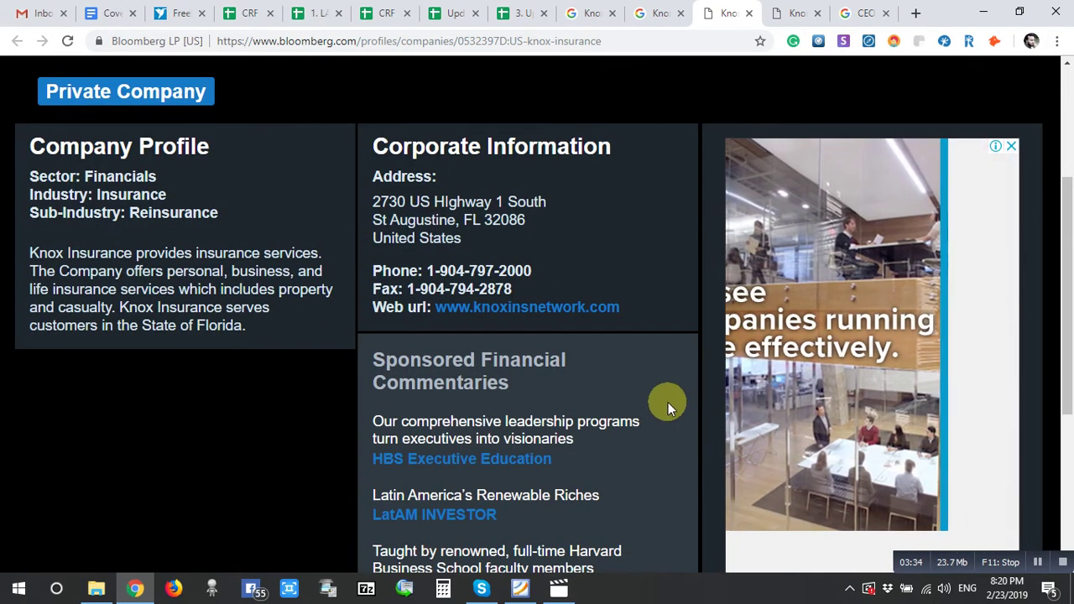
scroll(669, 403, up, 2)
- Select the Knox Insurance Group LLC name, check the Knox Insurance cell, then return to the search results
click(781, 10)
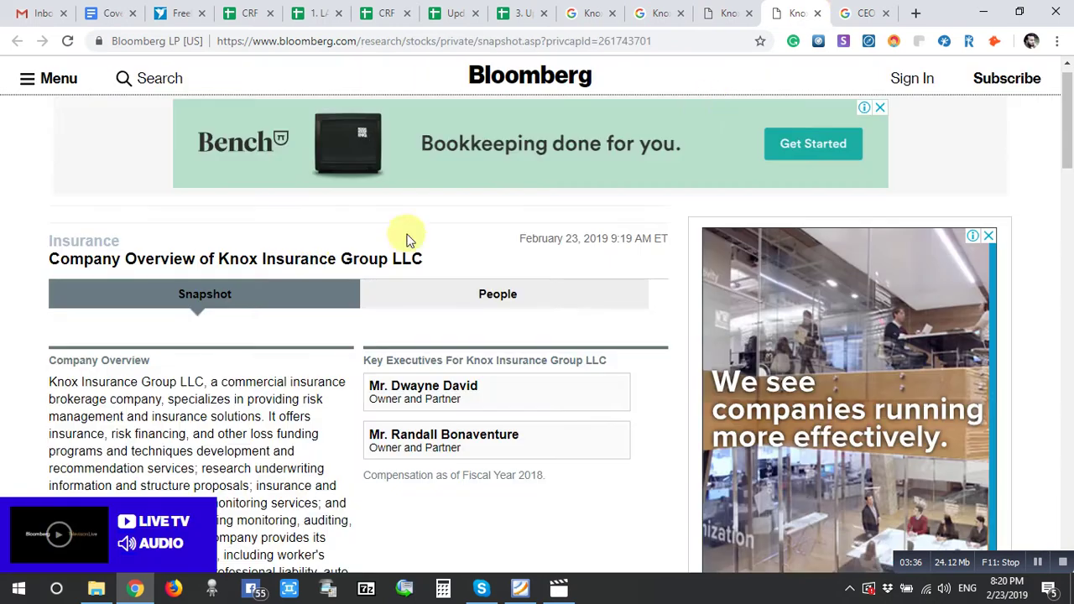
drag(223, 260, 386, 270)
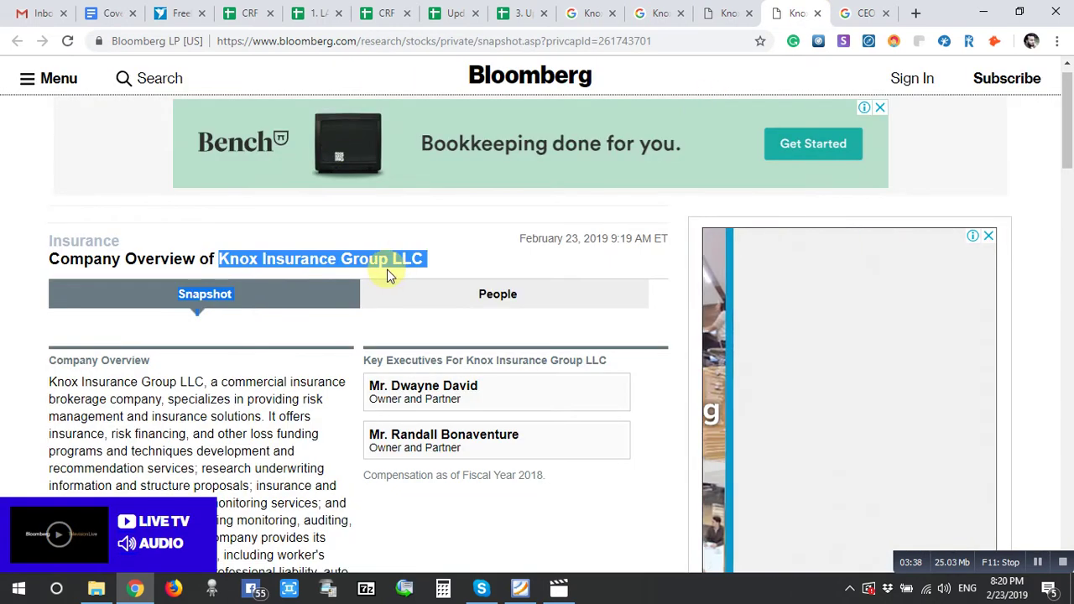
click(391, 258)
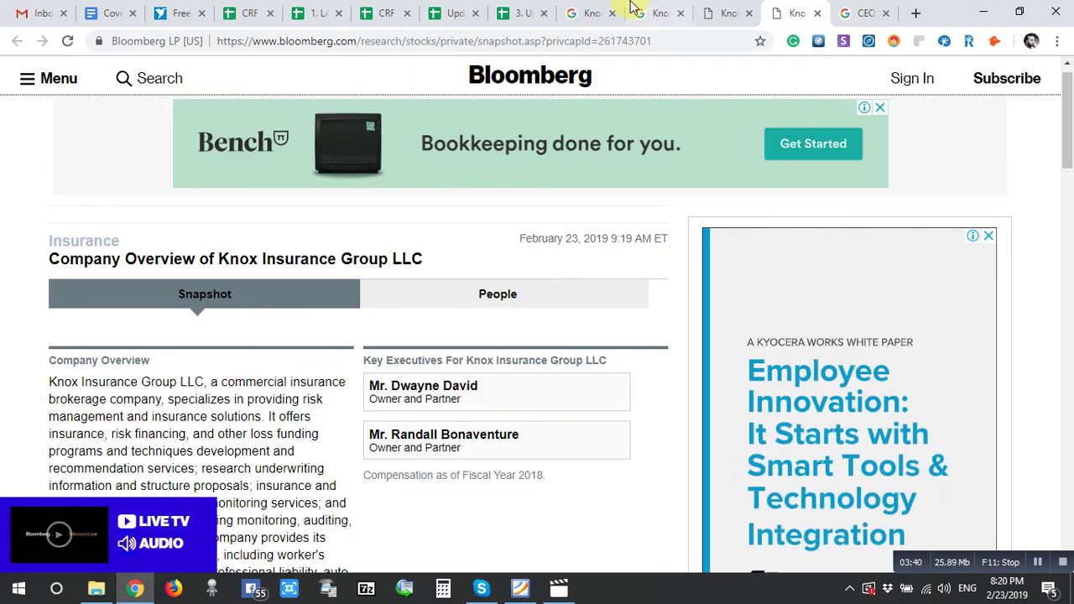
click(522, 13)
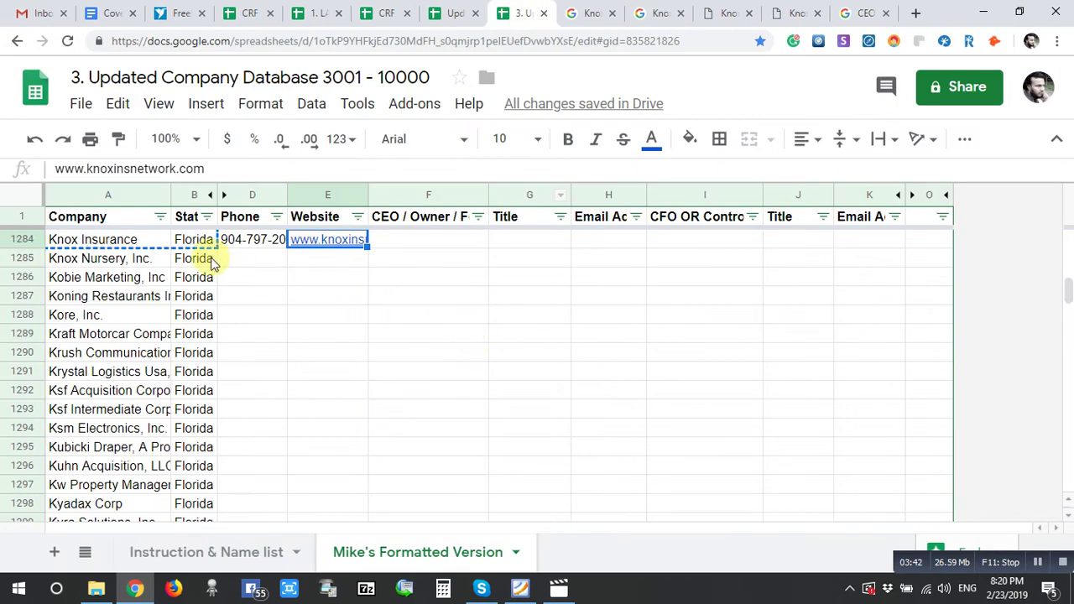
click(130, 241)
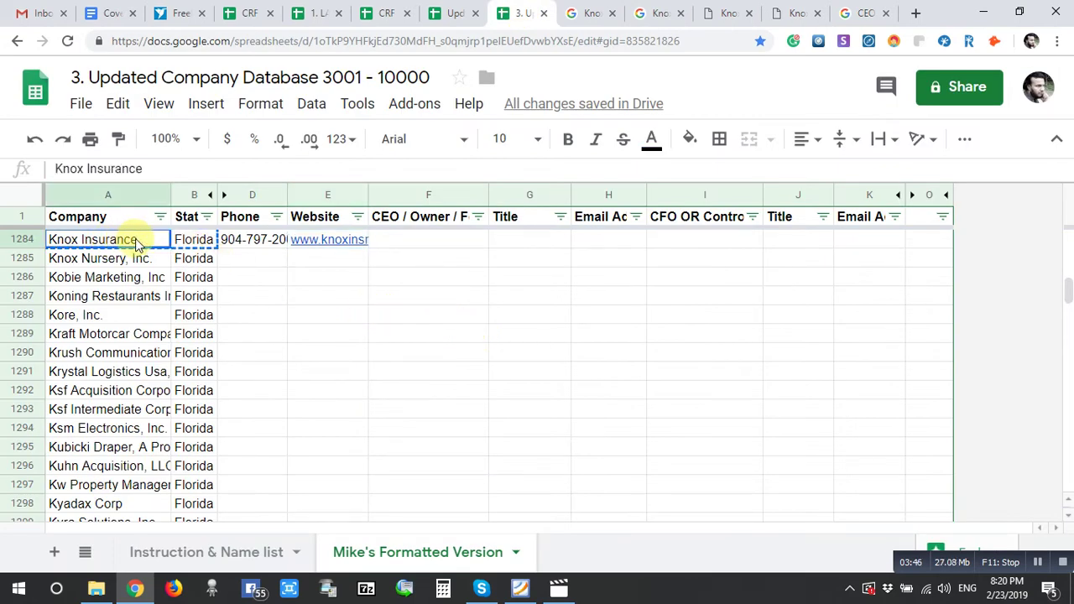
click(587, 13)
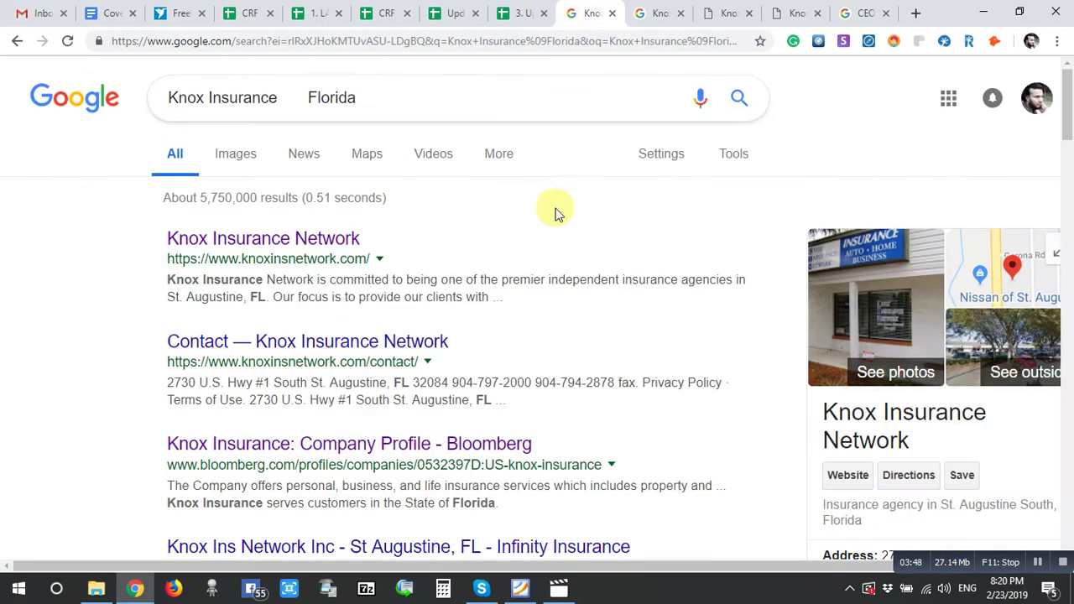
- Open the Knox Insurance Network site in a new tab, copy its URL, and select Knox Insurance's Phone cell
right_click(278, 241)
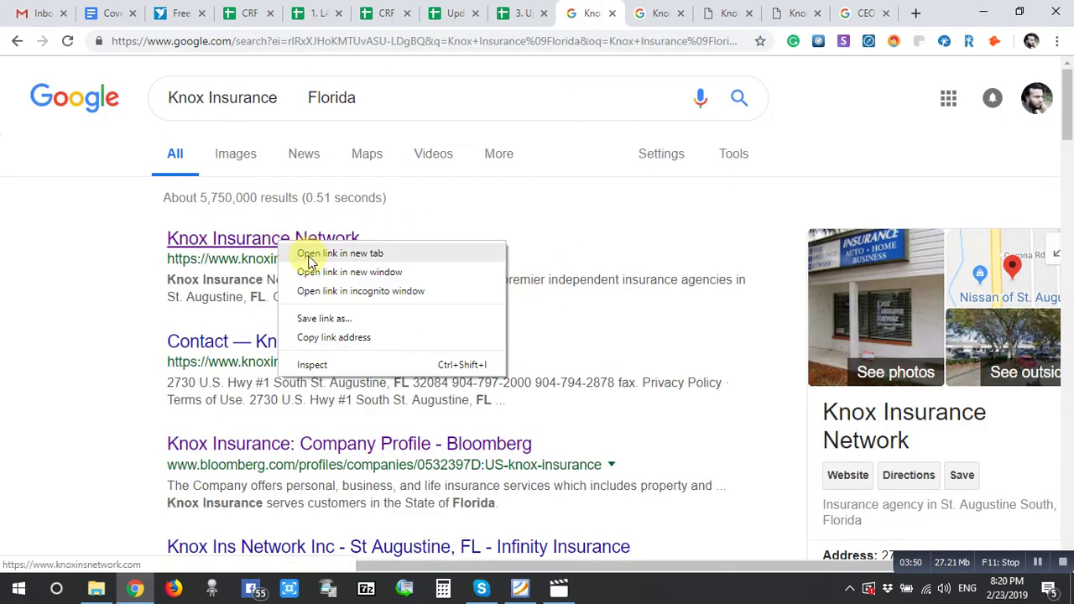
click(308, 254)
drag(163, 260, 374, 267)
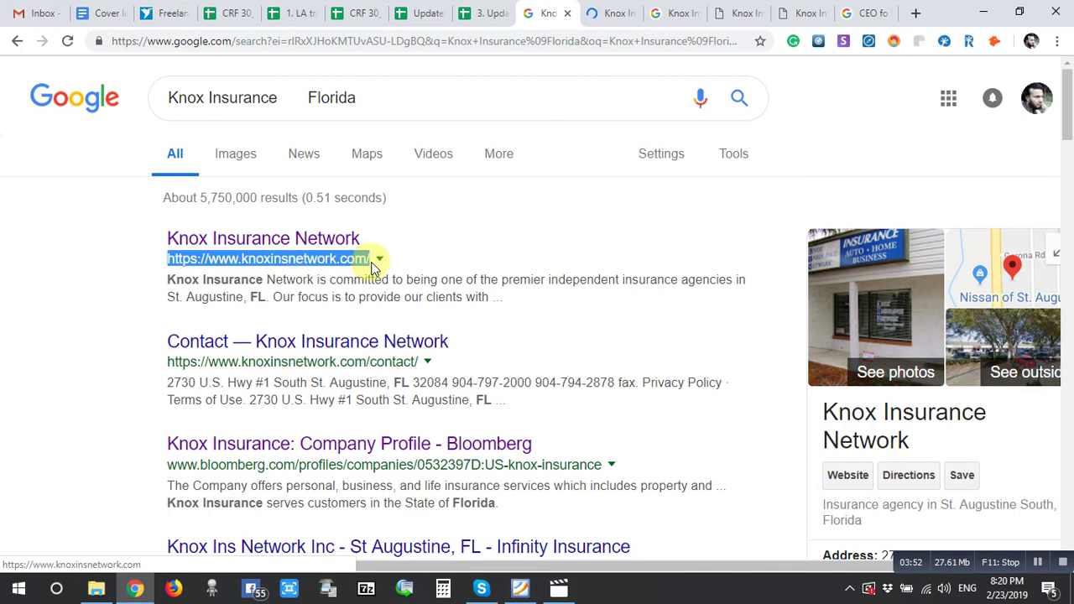
right_click(353, 269)
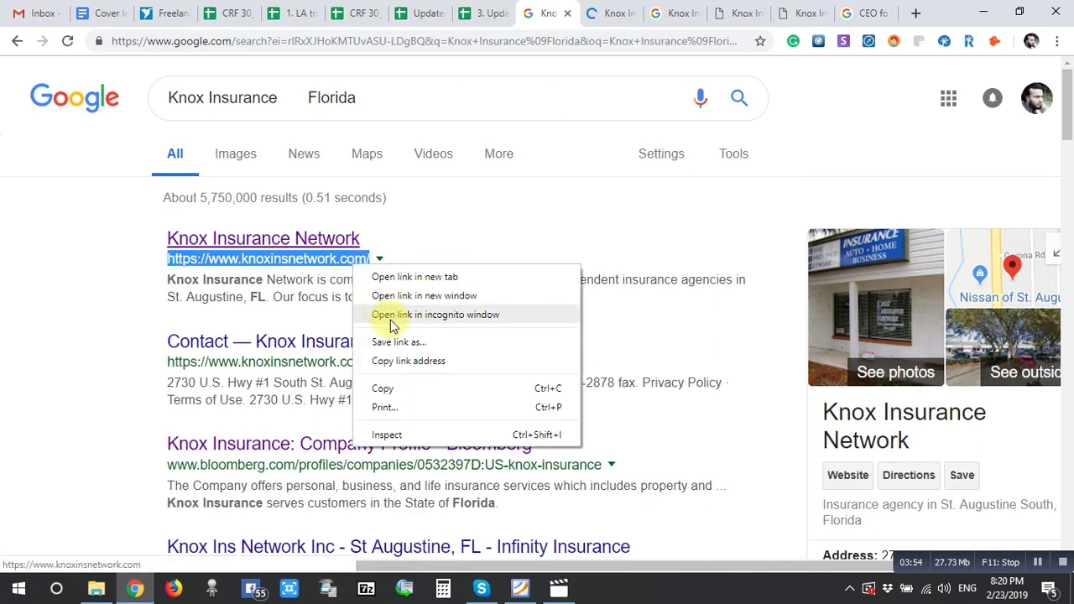
click(406, 385)
click(481, 10)
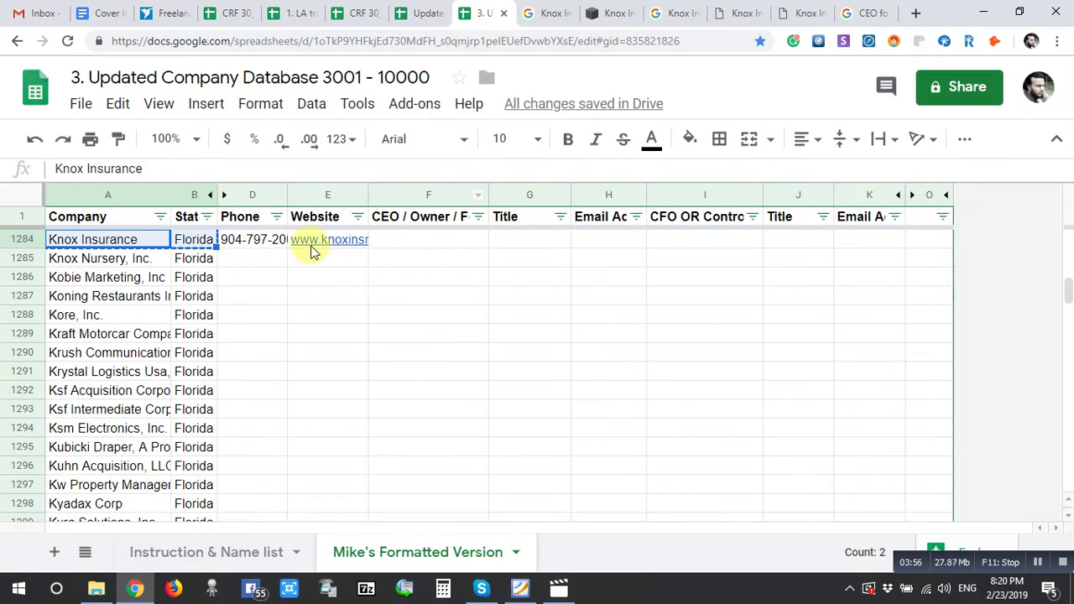
click(274, 239)
- Open the Knox Insurance Network Contact page and select its web address
click(613, 12)
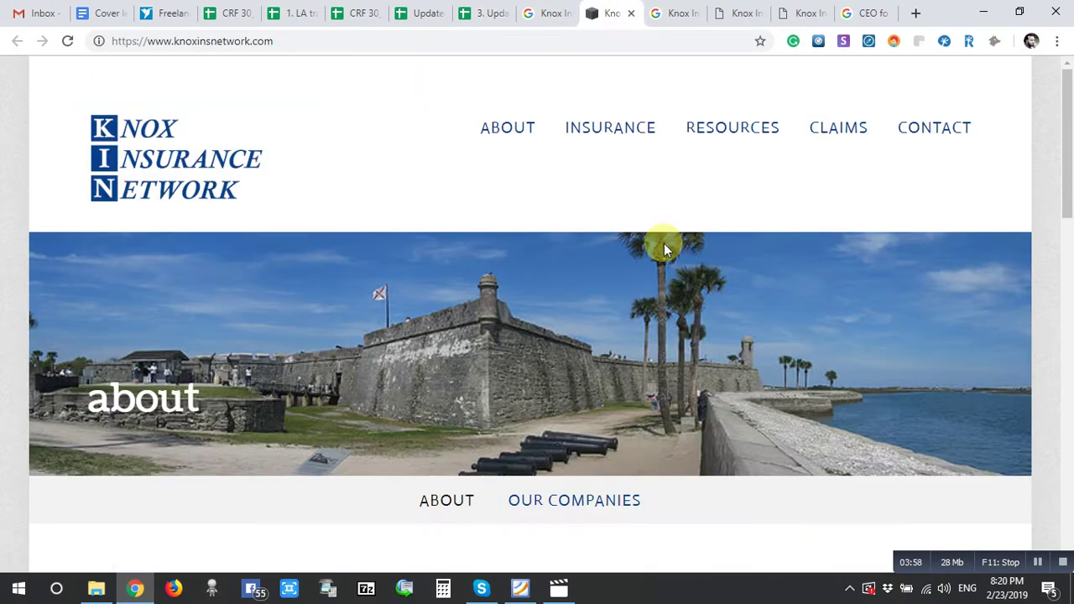
click(932, 136)
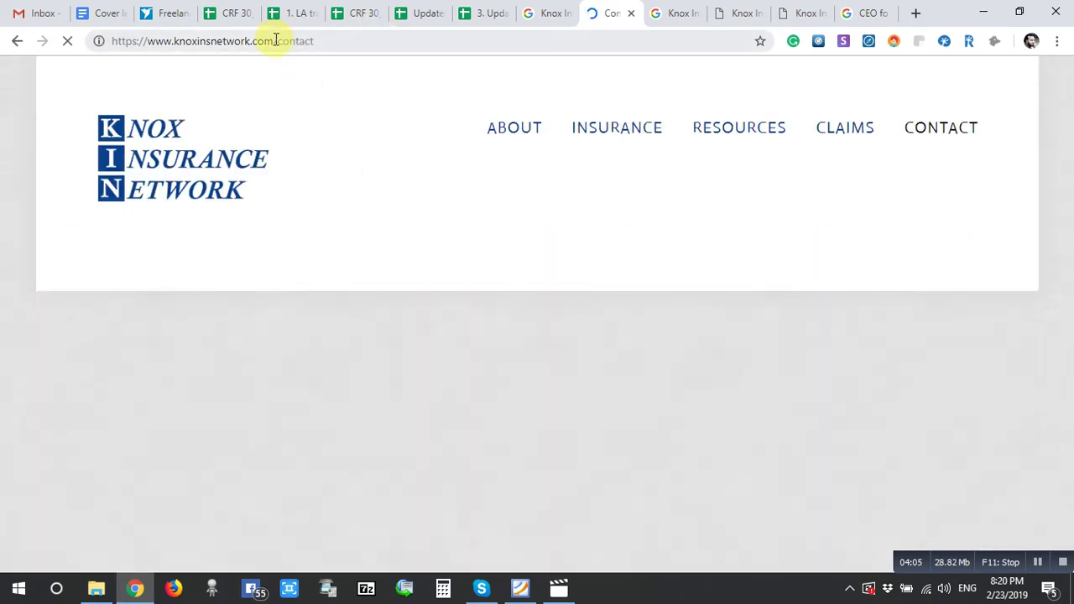
click(300, 42)
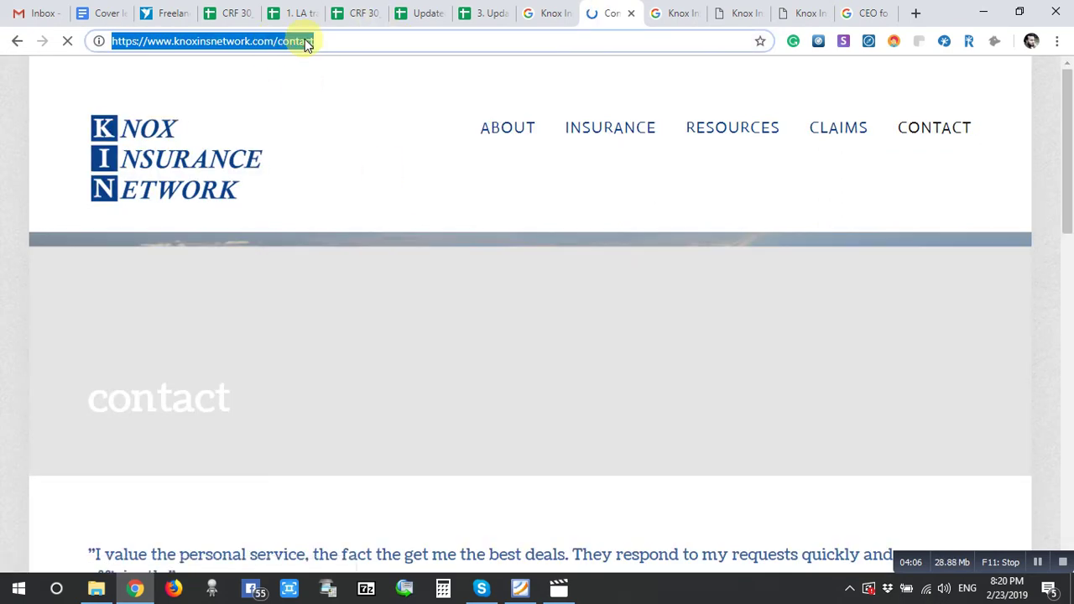
drag(276, 41, 101, 41)
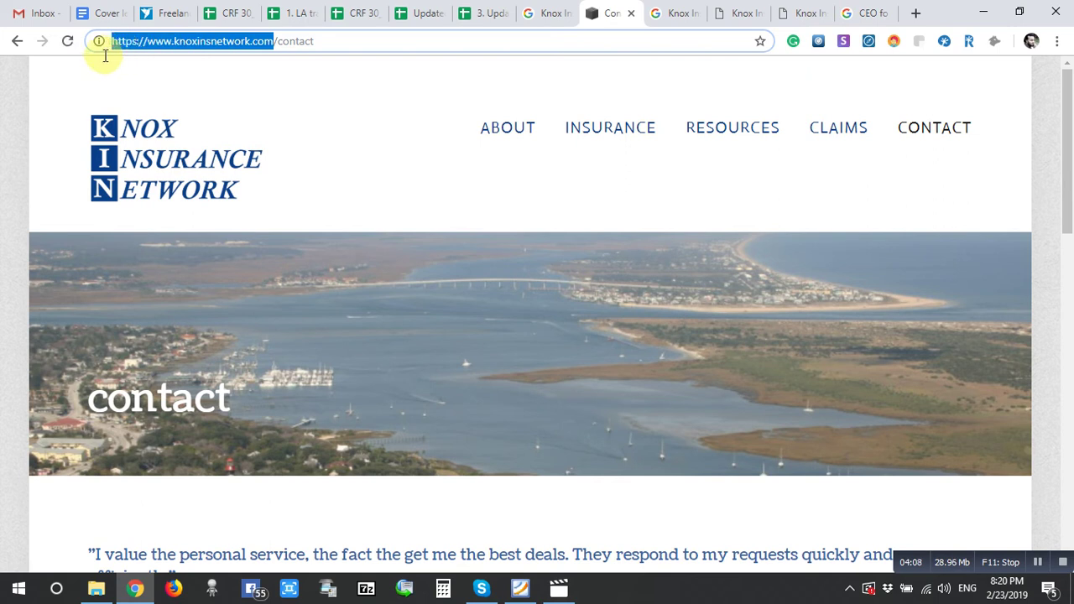
scroll(384, 378, down, 4)
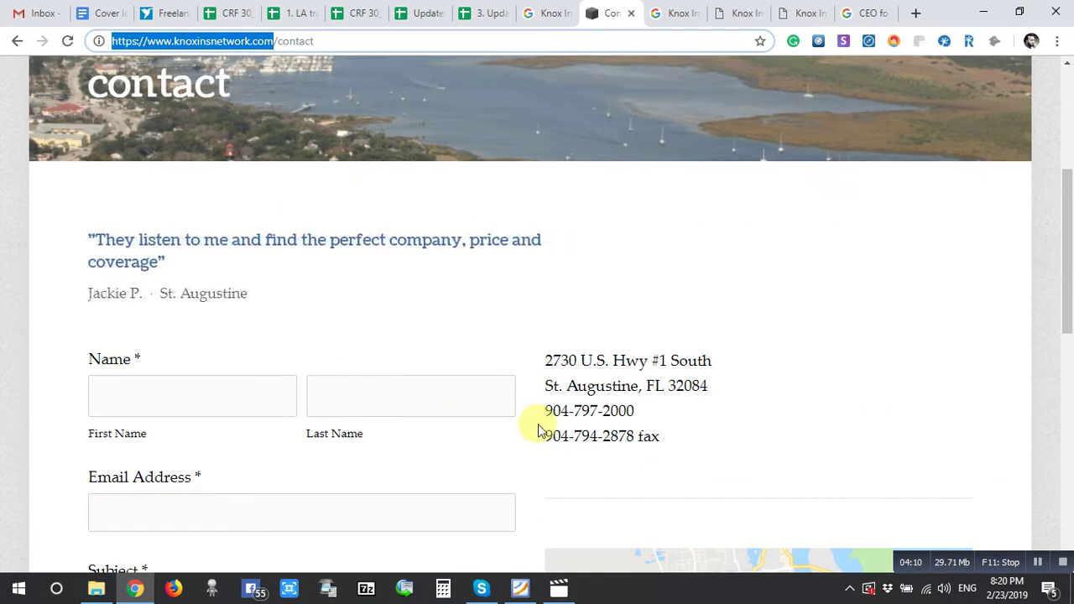
drag(546, 444, 641, 412)
right_click(617, 413)
click(631, 425)
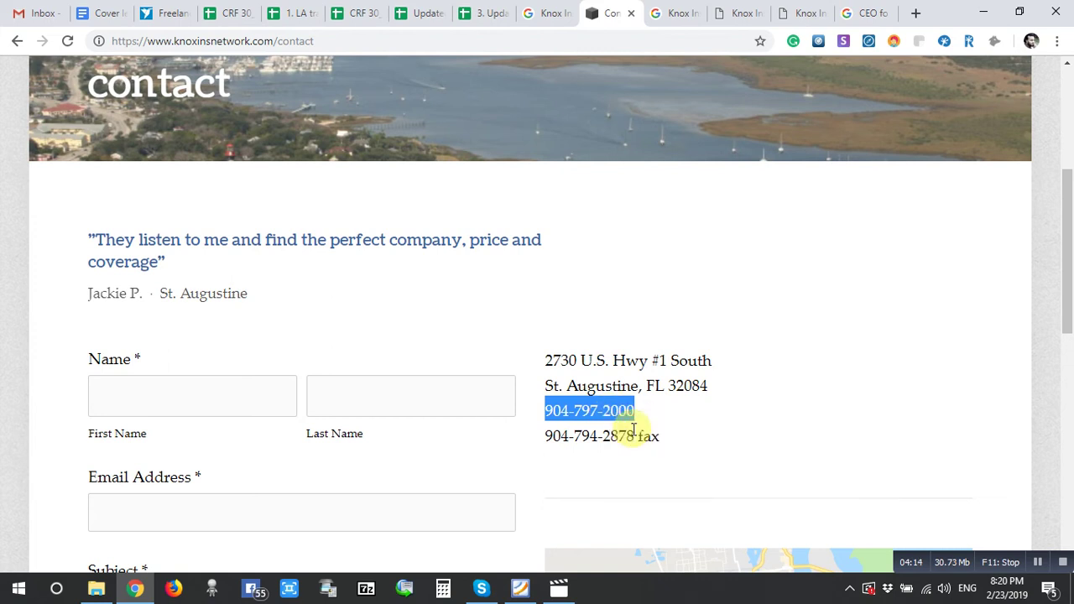
click(568, 240)
click(482, 12)
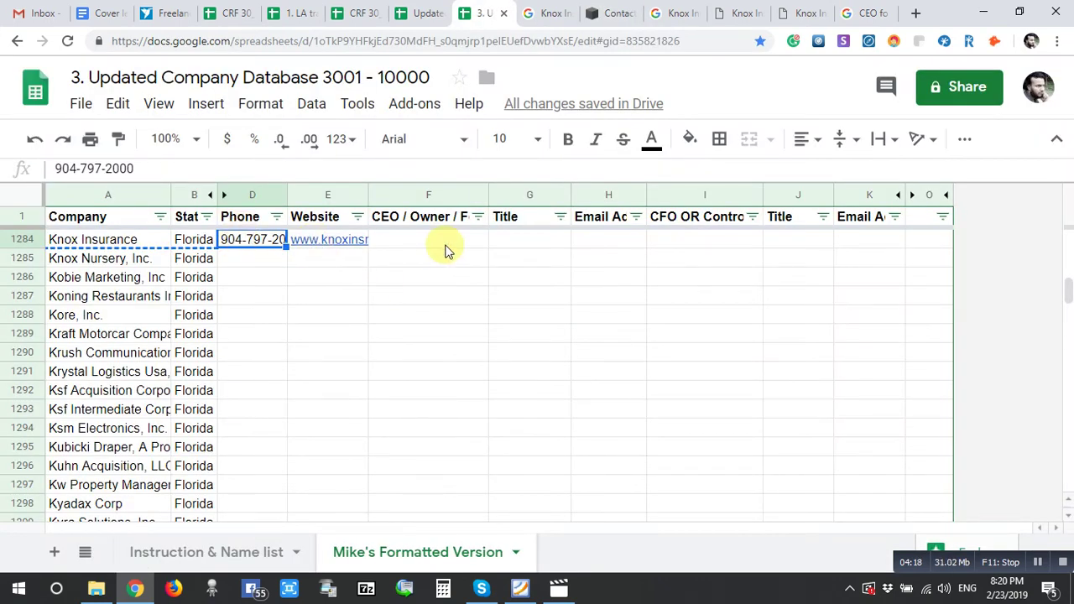
click(445, 245)
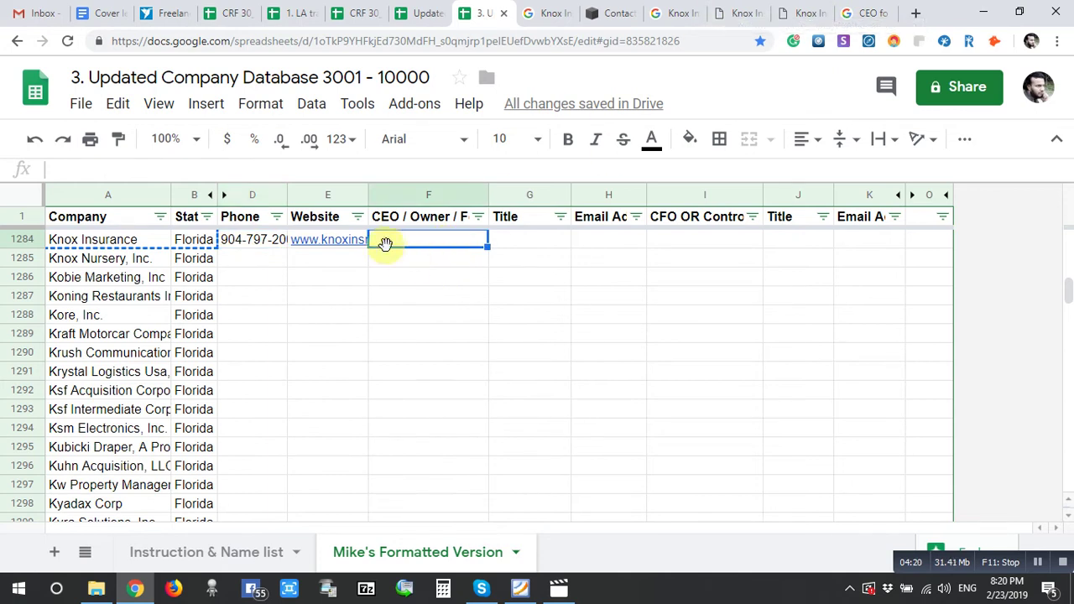
click(616, 9)
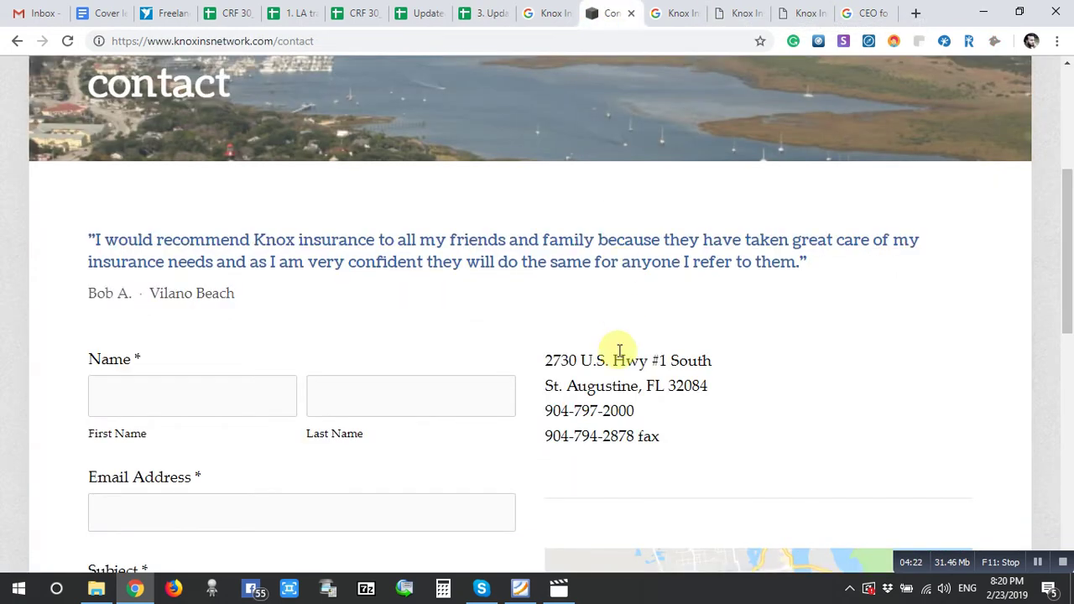
- Read the Knox Insurance Network About page for the owner's name, then return to the spreadsheet
scroll(767, 361, down, 7)
scroll(556, 373, up, 10)
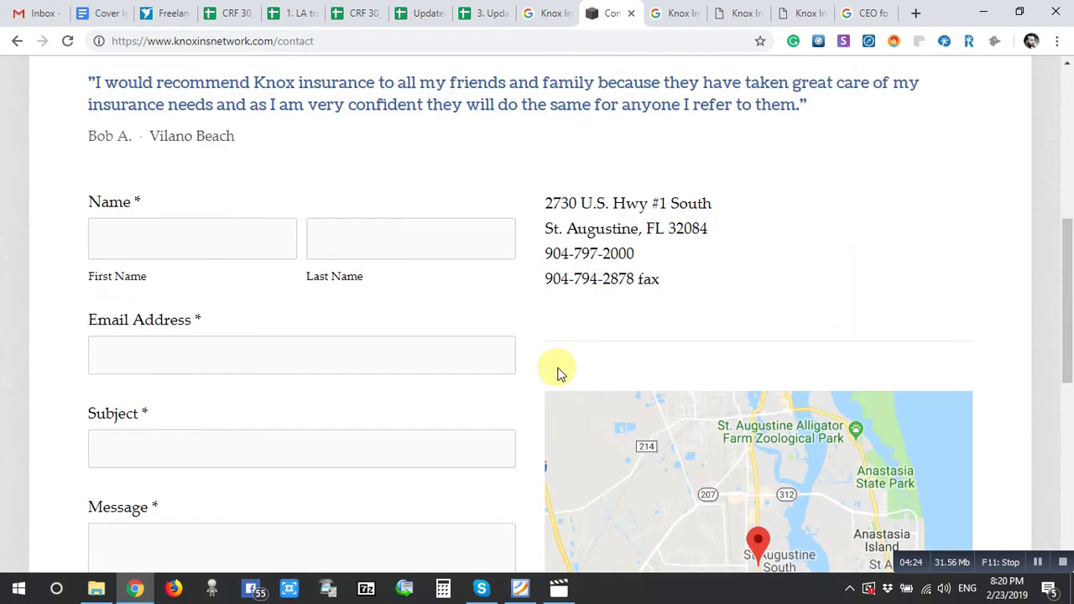
mouse_move(500, 140)
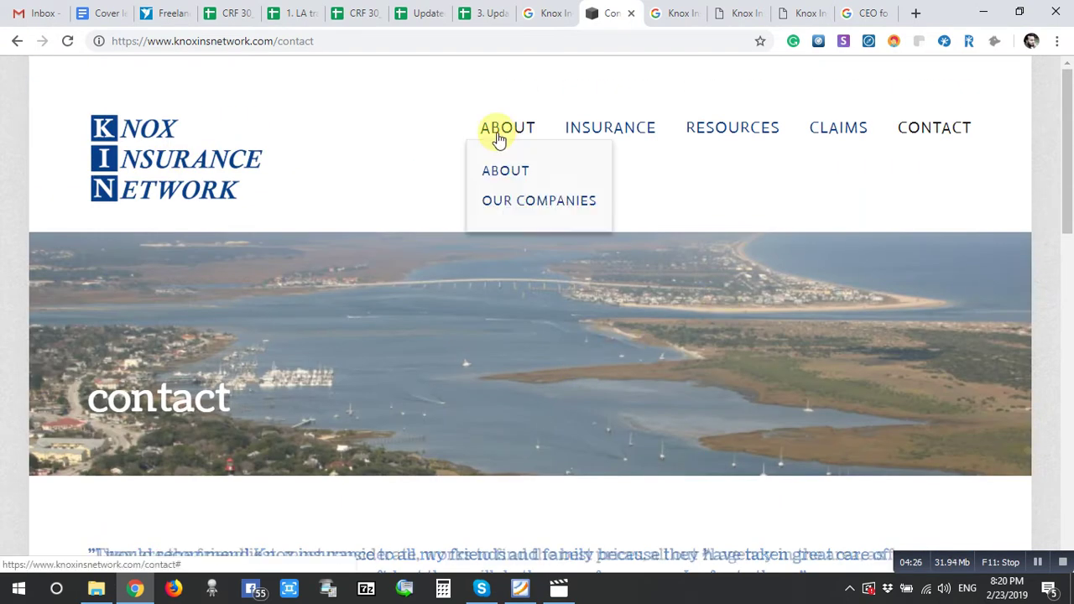
click(506, 174)
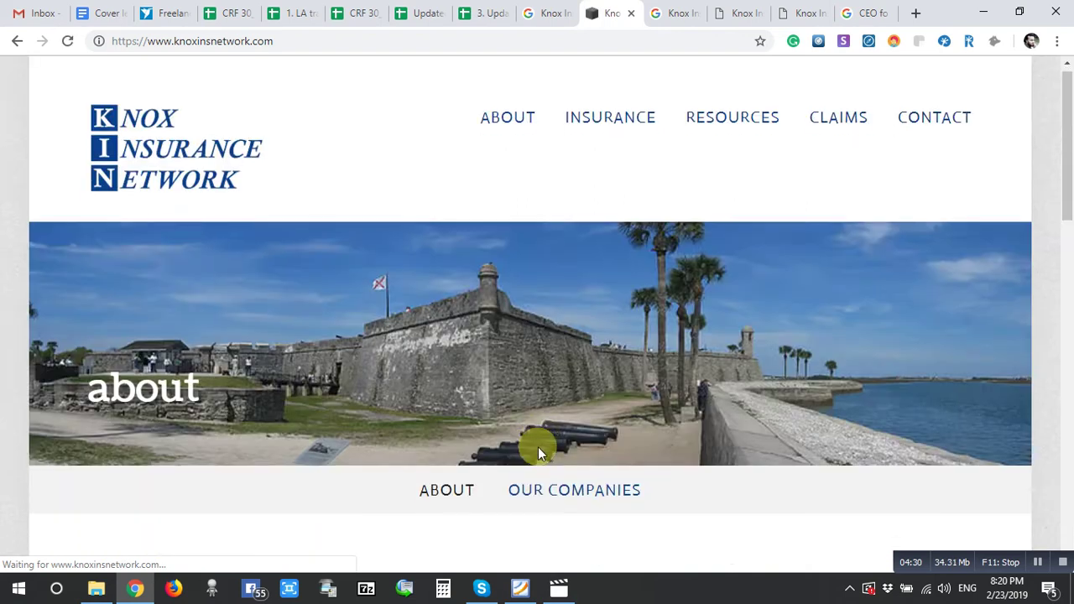
scroll(538, 448, down, 5)
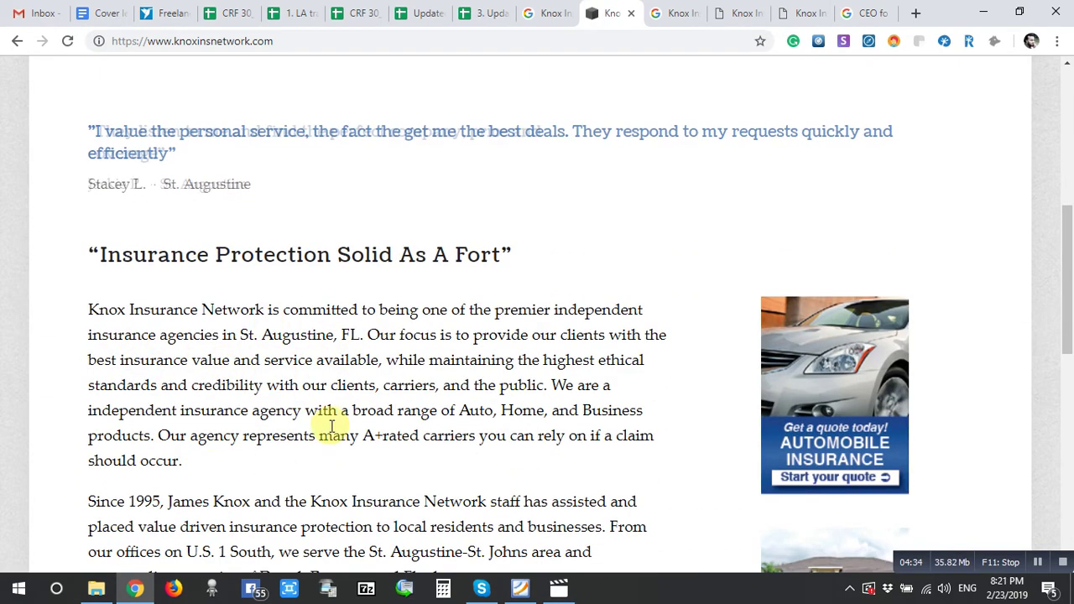
scroll(403, 457, down, 2)
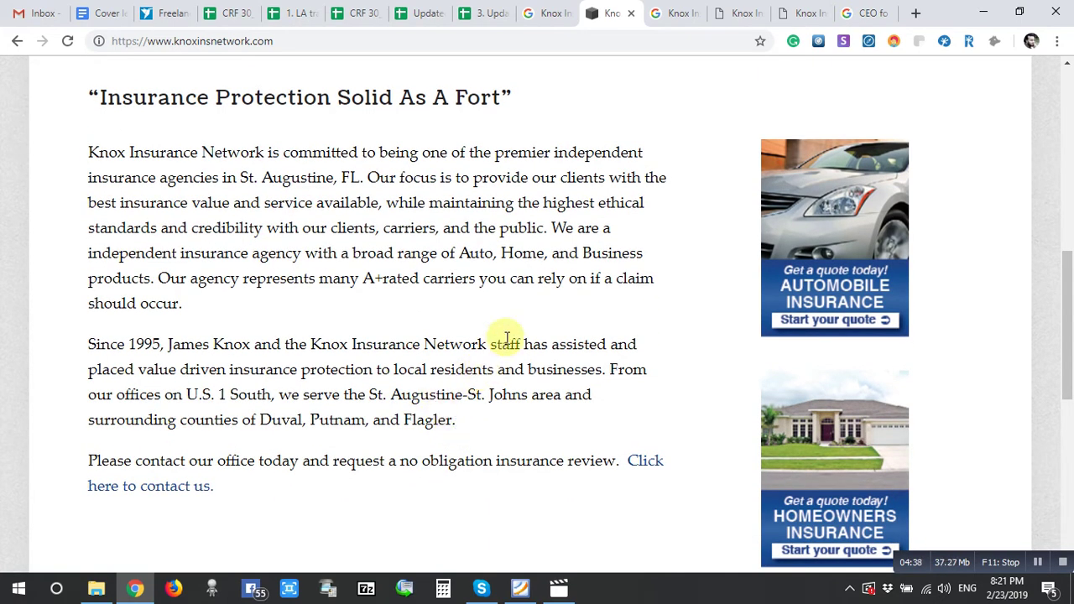
click(484, 13)
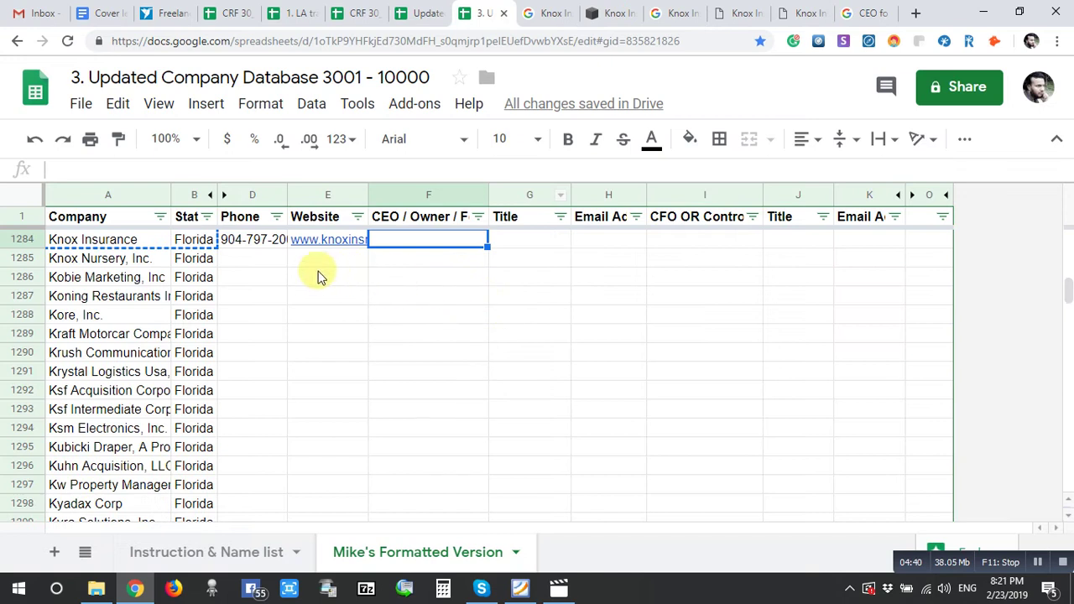
- Rerun the CEO search with the Knox Insurance company name copied from the sheet
click(158, 240)
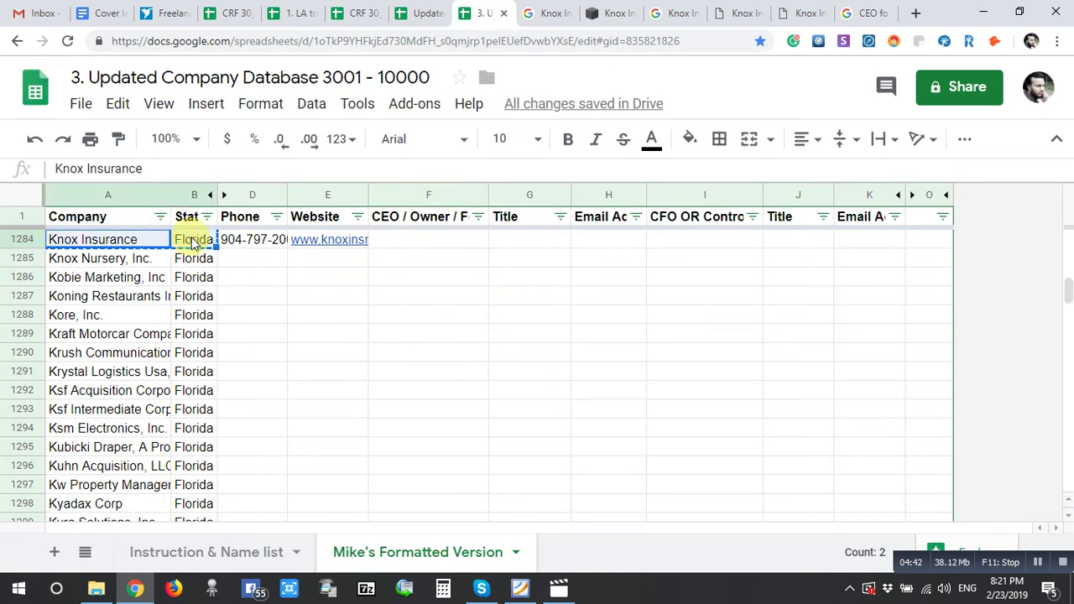
click(852, 21)
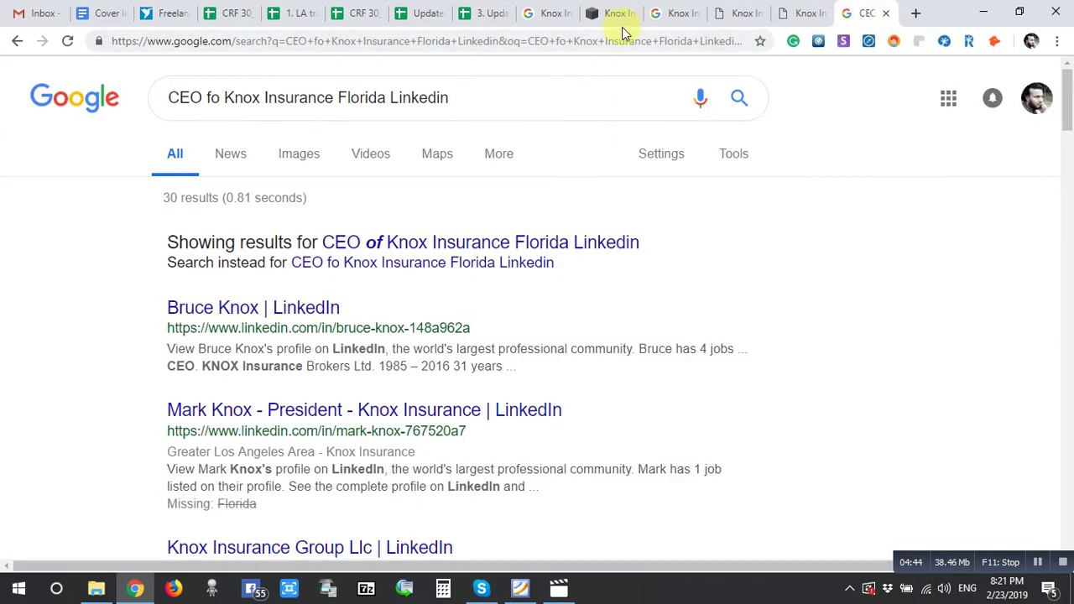
drag(386, 97, 221, 109)
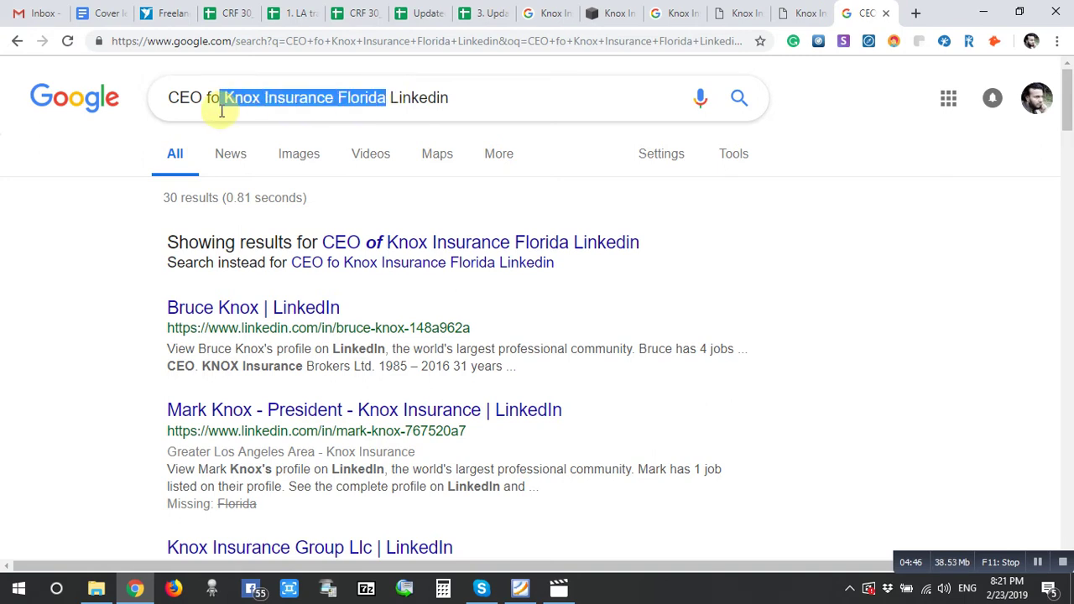
text(Knox Insurance	Florida)
key(Return)
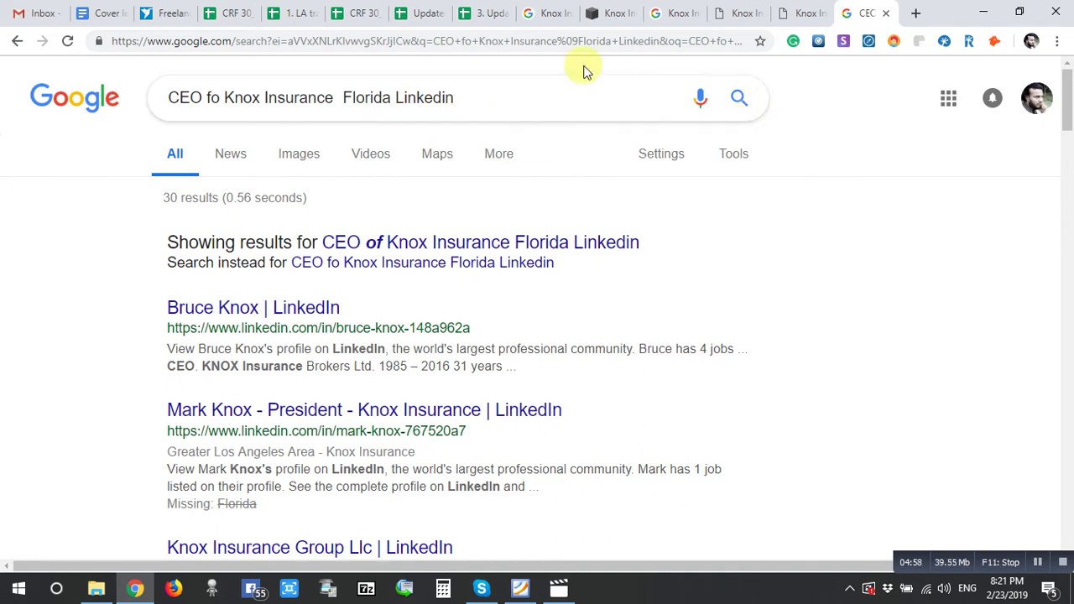
- Check the Knox Insurance Florida and Bloomberg search results
click(534, 12)
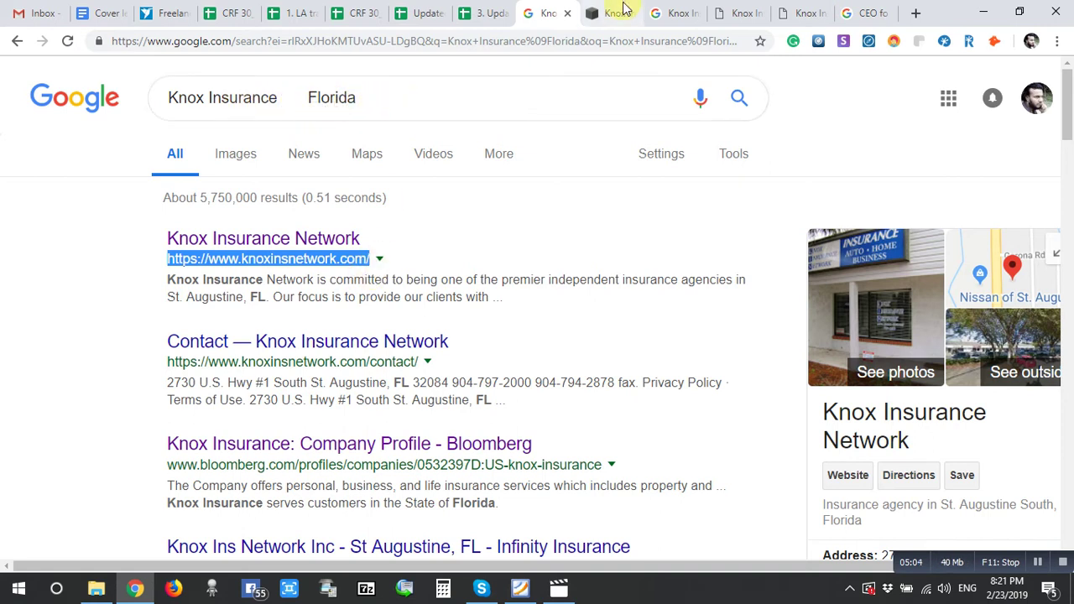
click(664, 12)
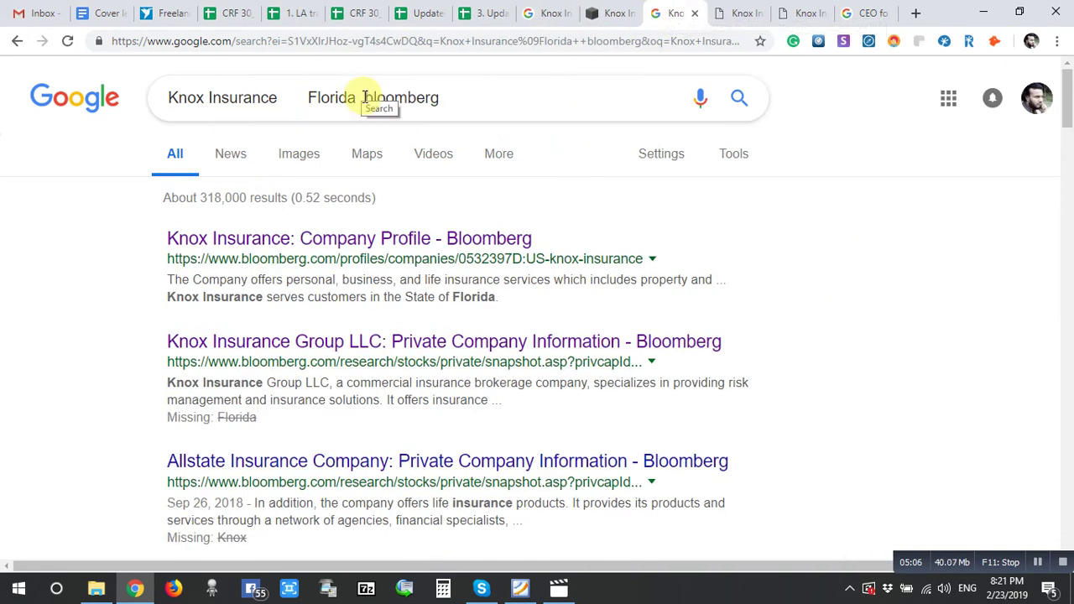
drag(365, 97, 466, 98)
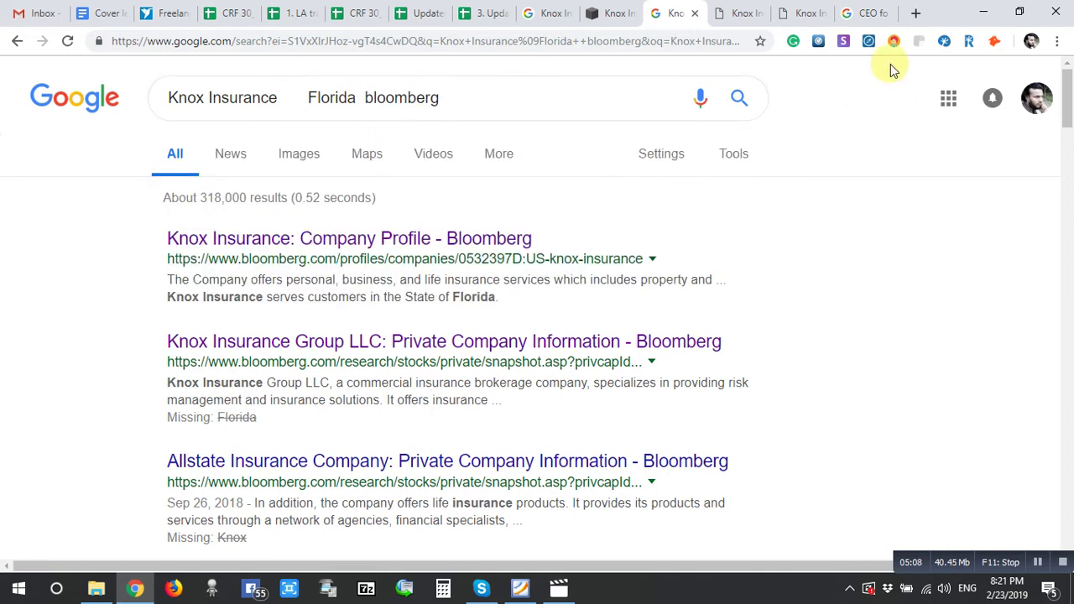
click(871, 13)
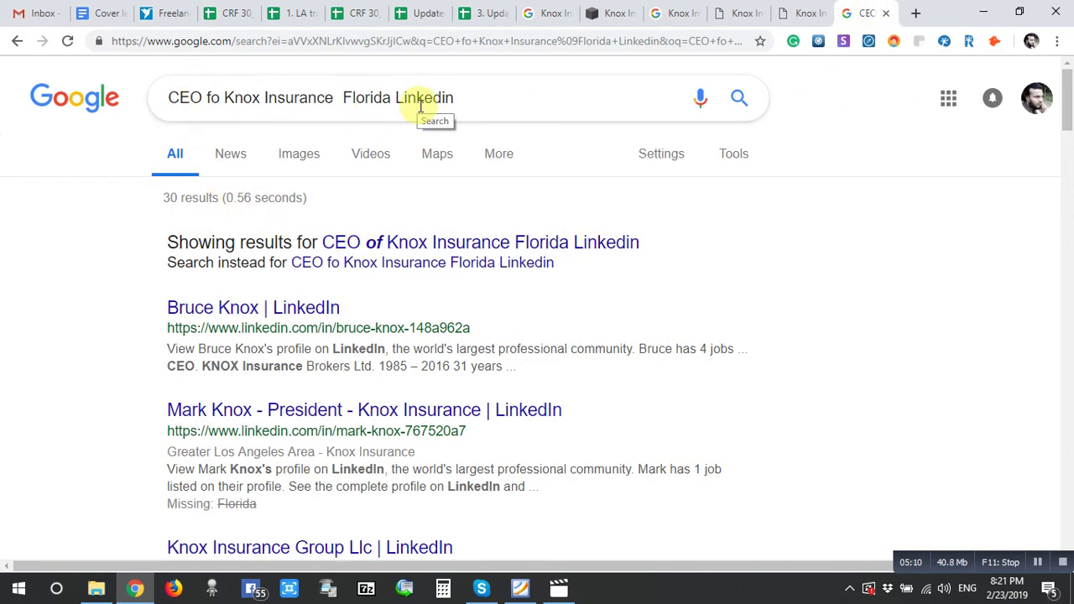
- Copy the president's name and title from the LinkedIn result and return to the sheet
scroll(281, 434, down, 1)
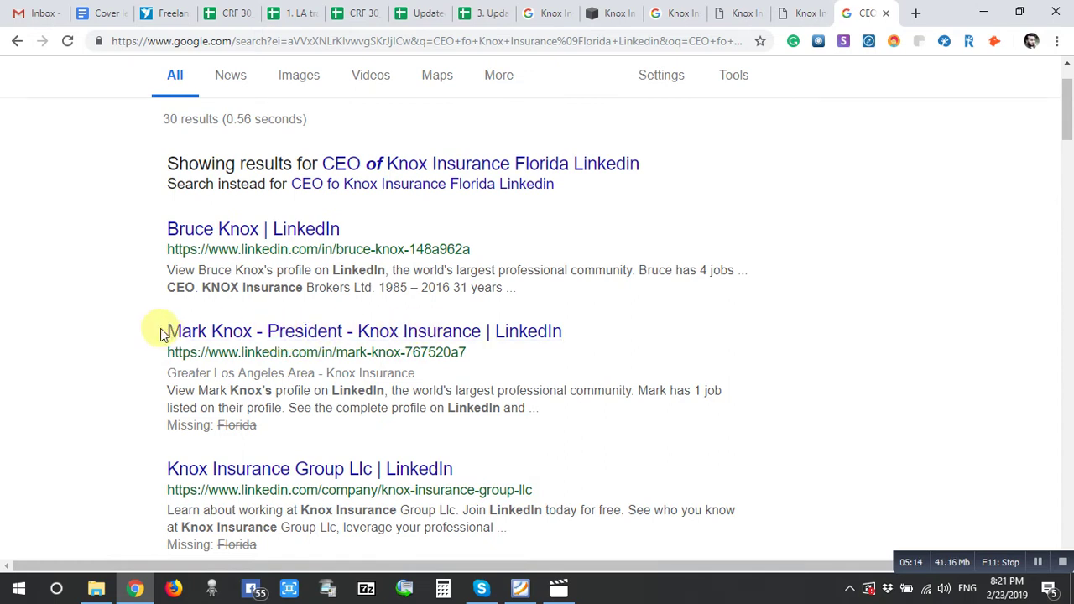
drag(163, 331, 322, 331)
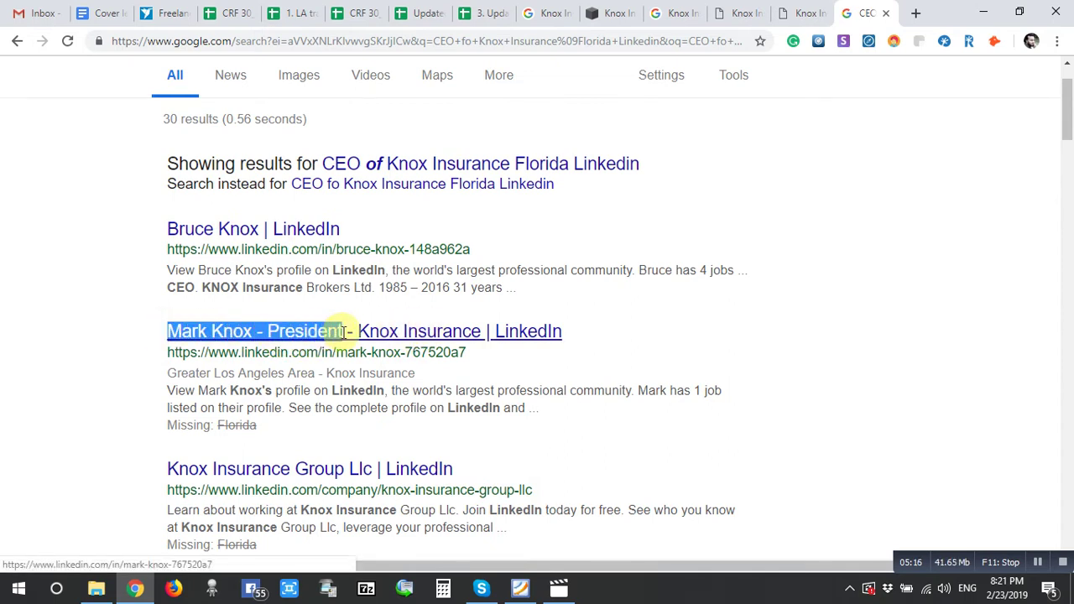
right_click(321, 333)
click(348, 448)
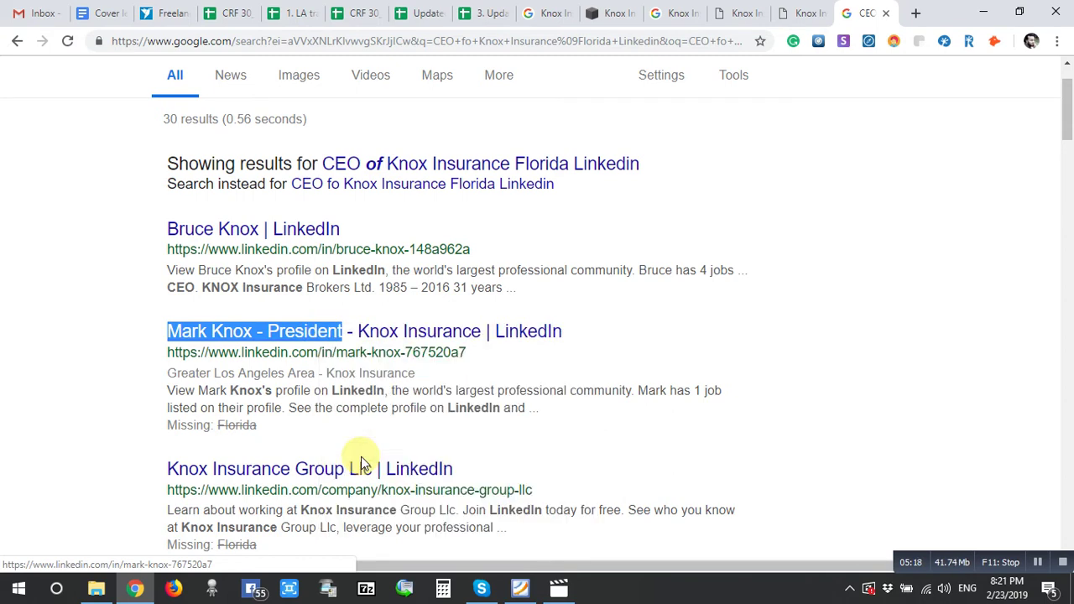
click(481, 10)
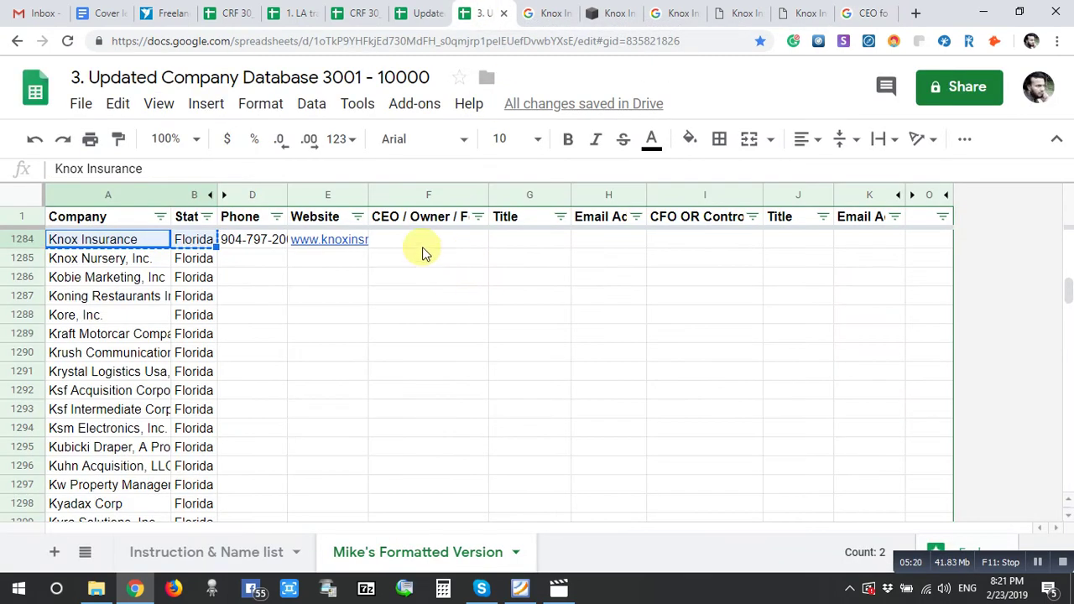
- Put the president's name in F1284 and the title President in G1284
click(422, 247)
key(Return)
key(ctrl+v)
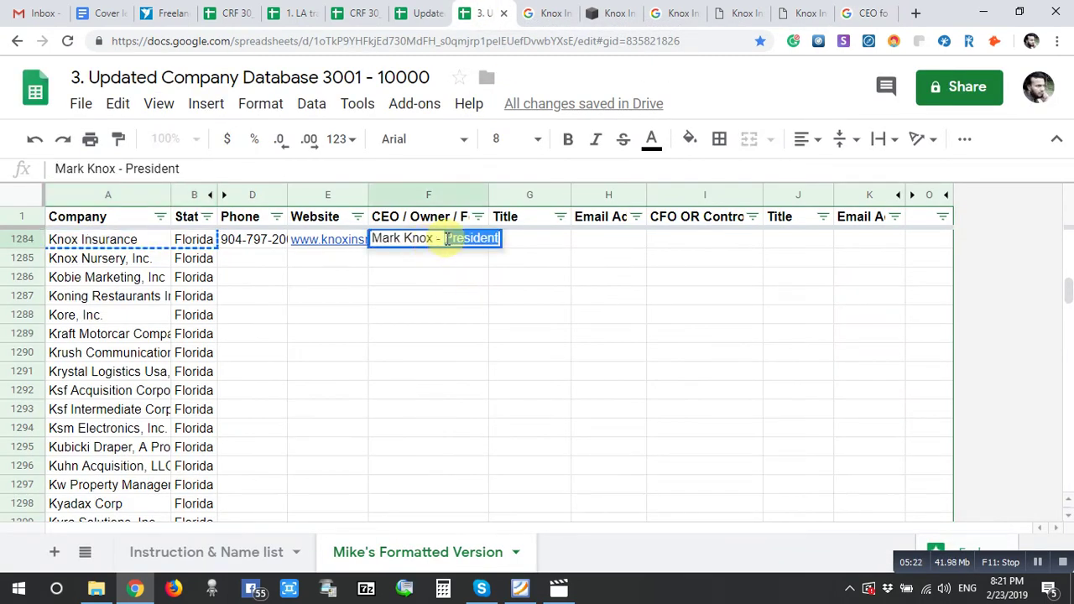
key(BackSpace)
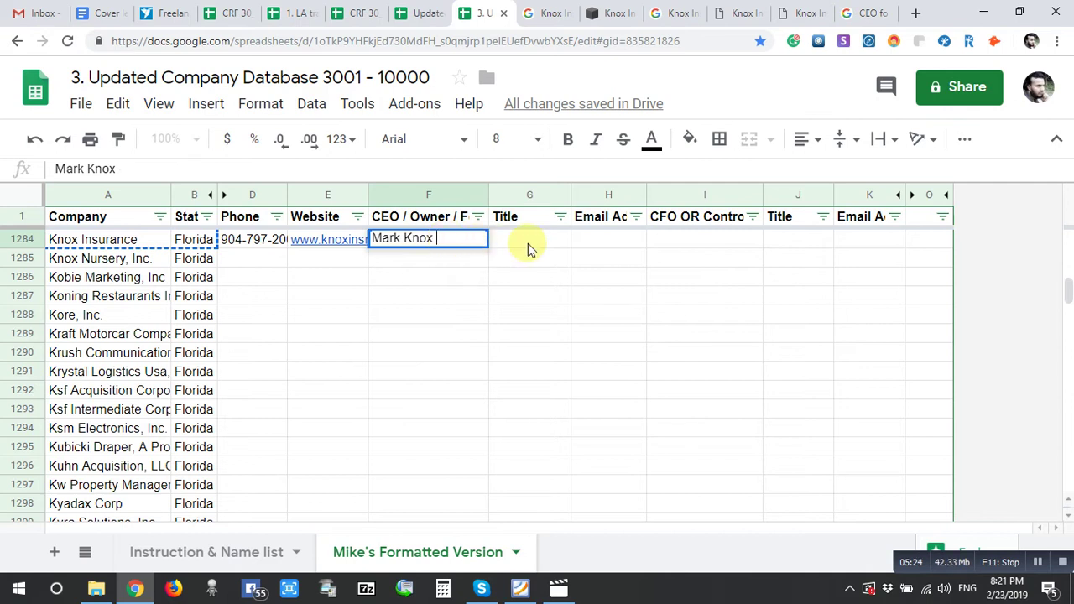
click(528, 244)
key(ctrl+v)
click(624, 245)
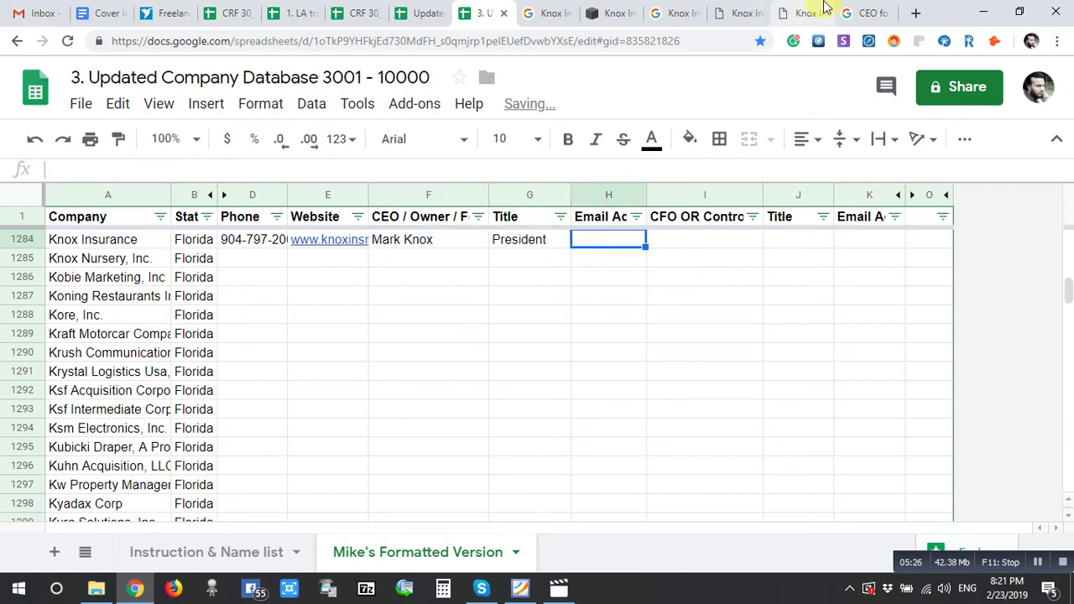
- Copy the president's LinkedIn profile URL and paste it into H1284
click(869, 12)
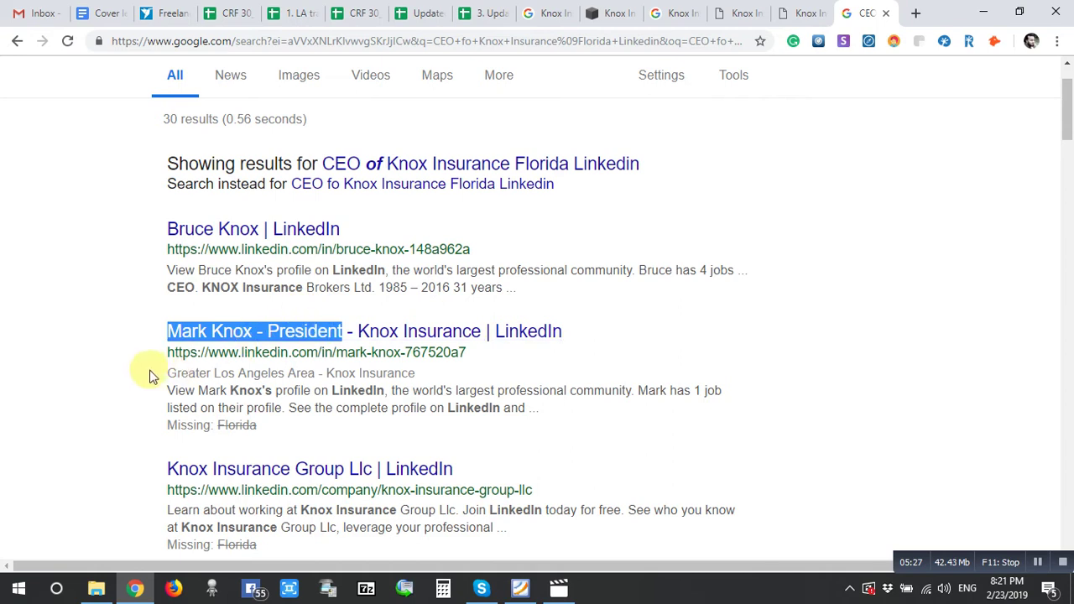
drag(161, 351, 471, 353)
key(ctrl+c)
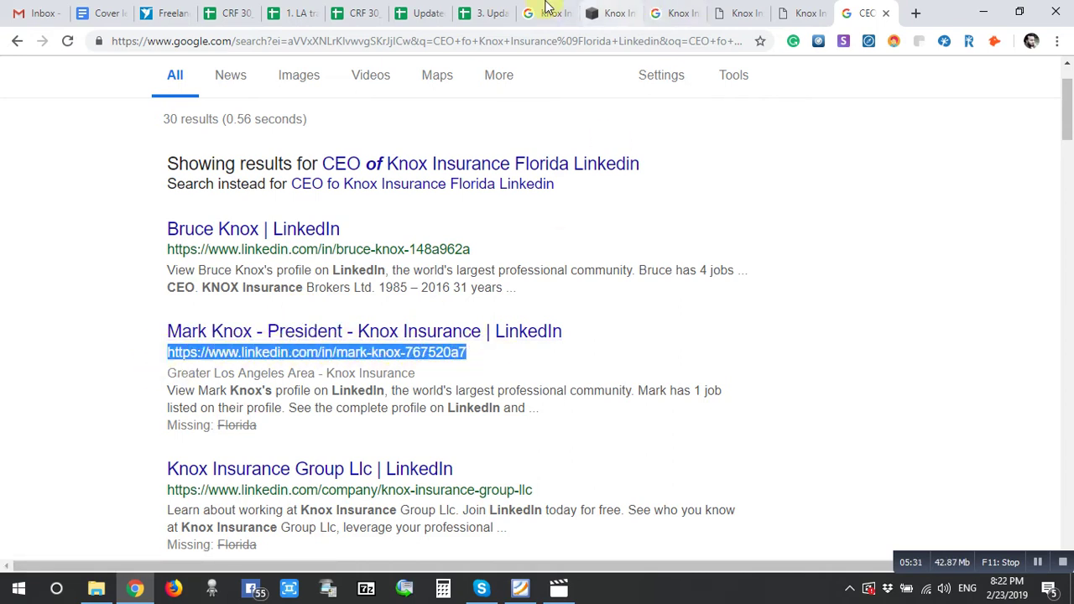
click(480, 12)
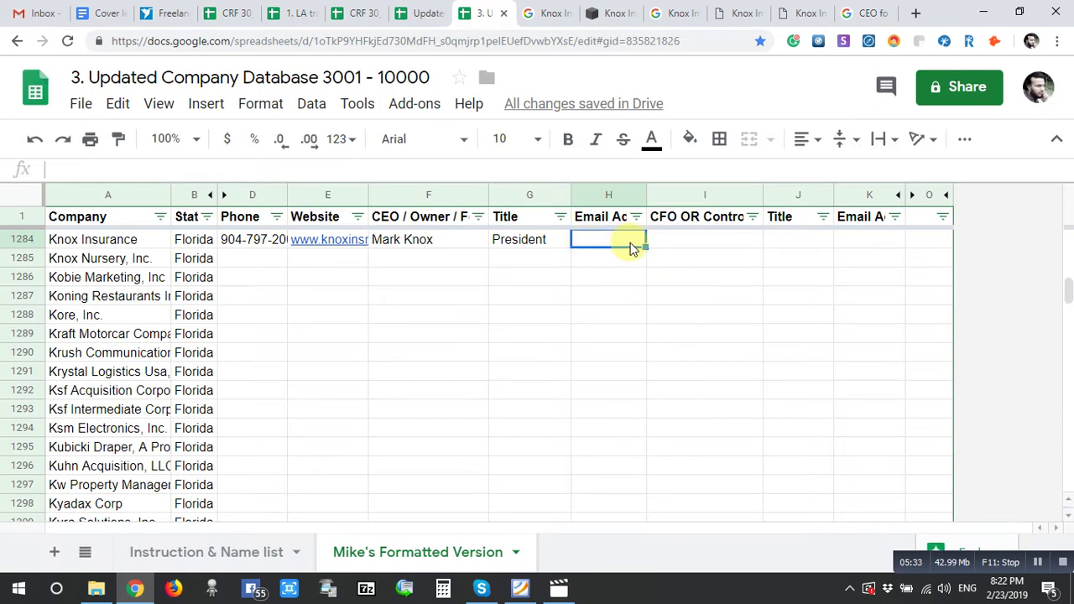
key(ctrl+v)
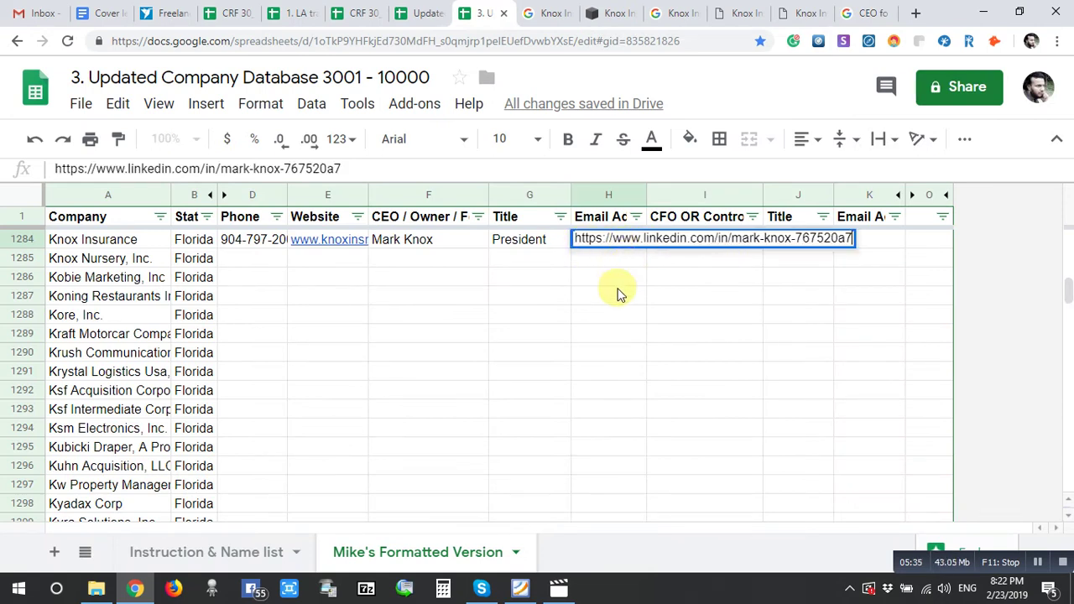
click(616, 290)
- Check the URL in H1284 and paste the LinkedIn URL into G1285 as well
click(600, 250)
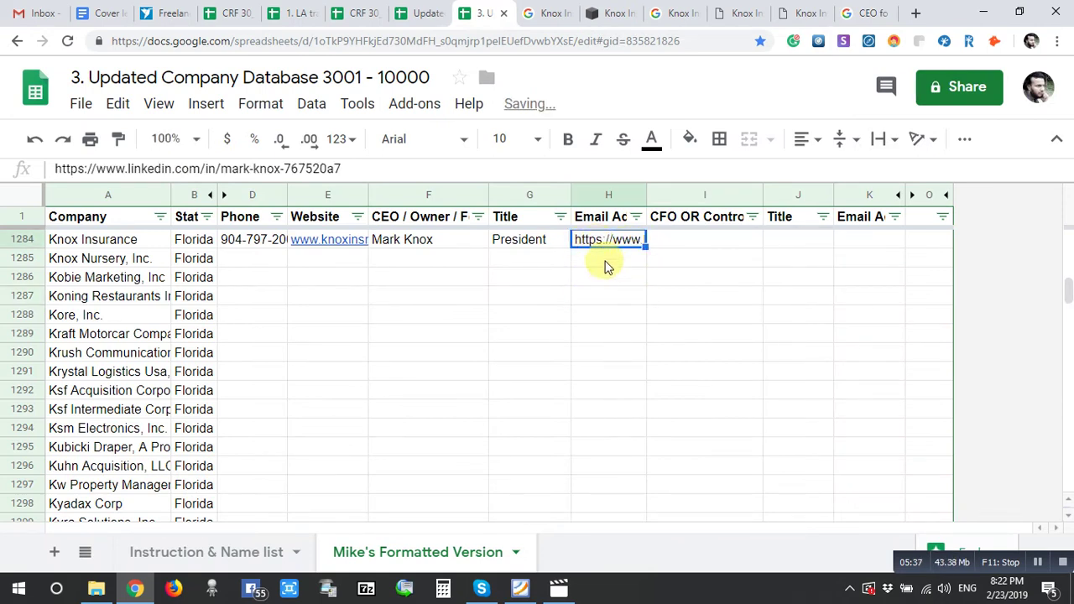
click(609, 265)
click(595, 243)
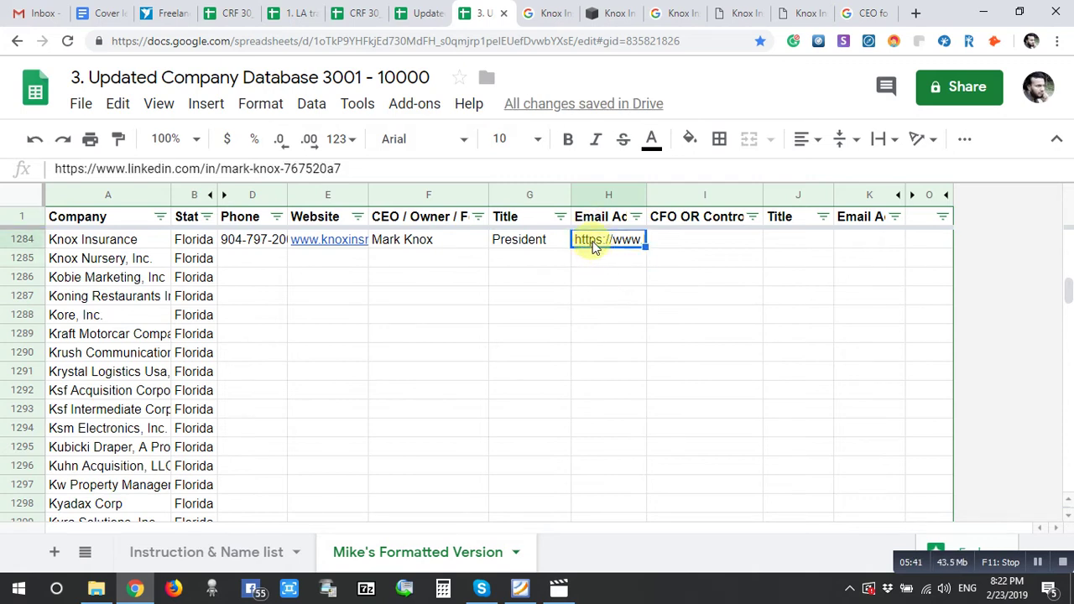
click(525, 265)
key(ctrl+v)
click(540, 294)
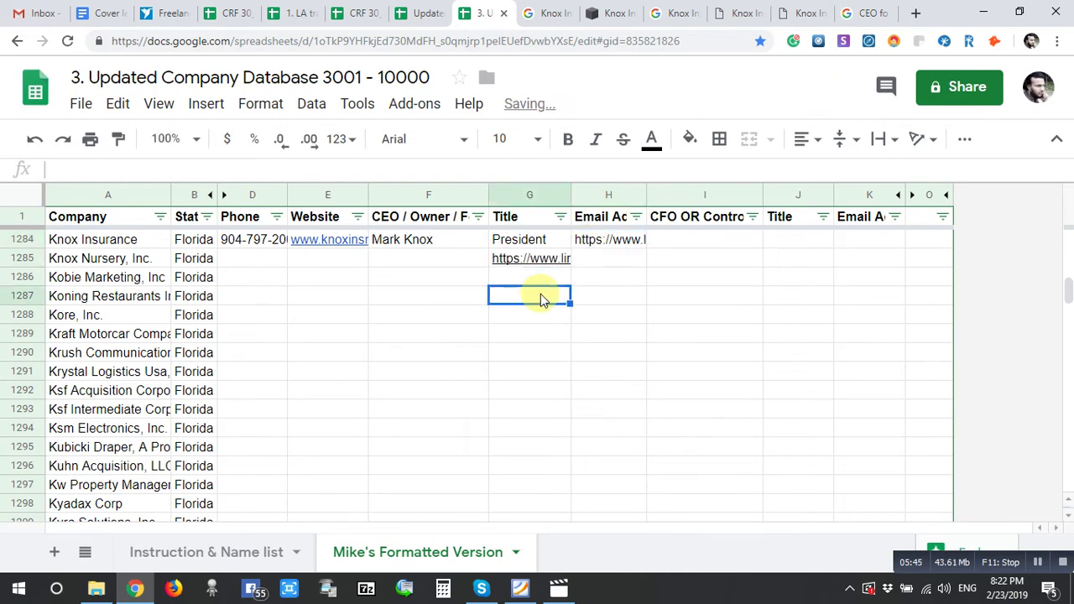
- Clear the misplaced LinkedIn URLs from H1284 and G1285
click(578, 244)
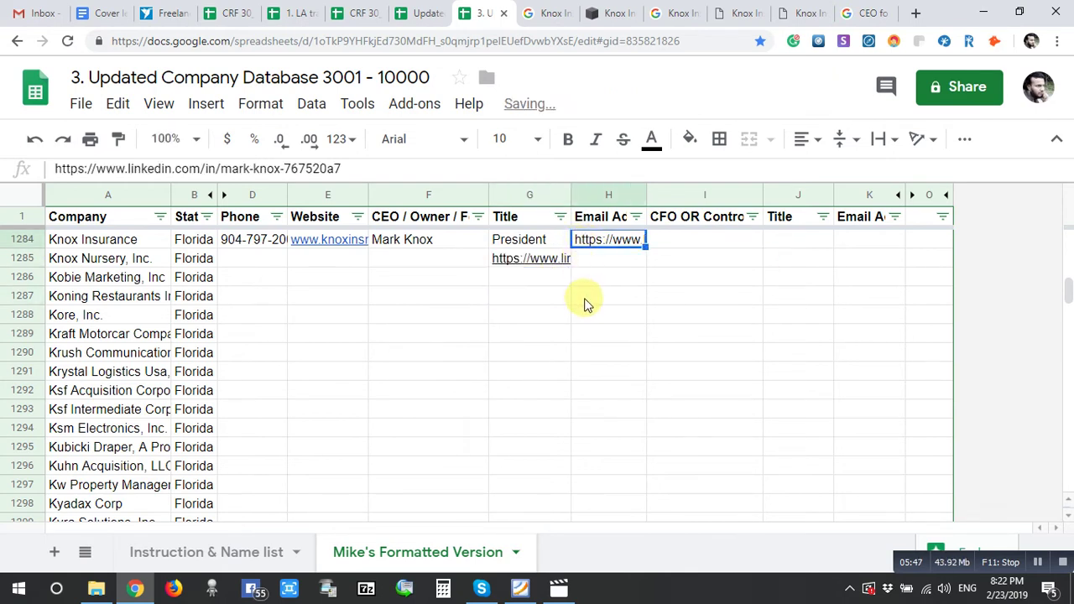
key(Delete)
click(557, 263)
key(Delete)
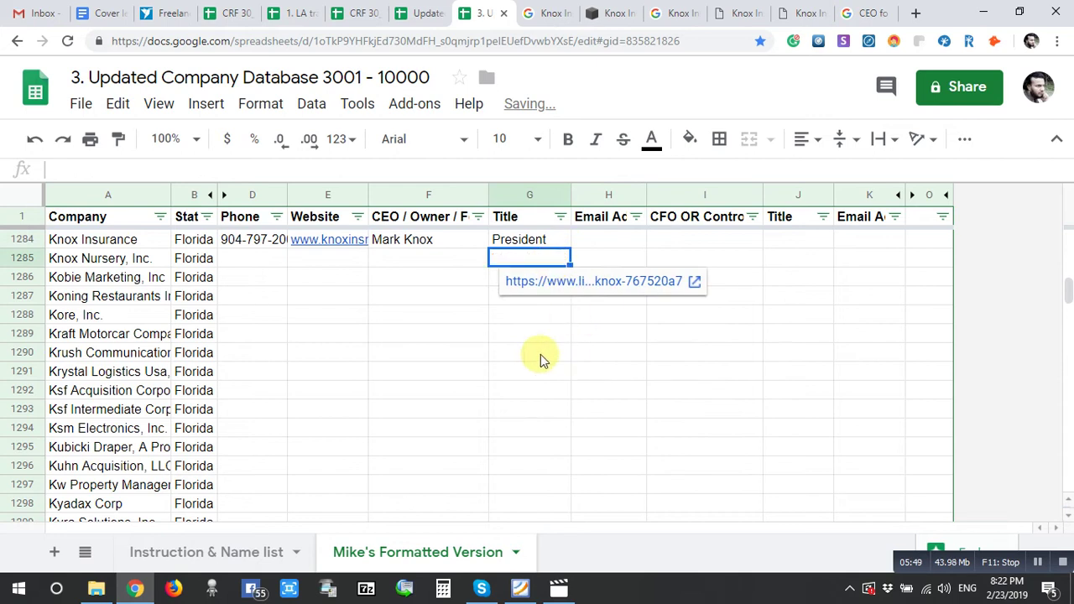
click(541, 353)
- Insert a new column right of Title and paste the LinkedIn URL into H1284
click(507, 195)
right_click(508, 196)
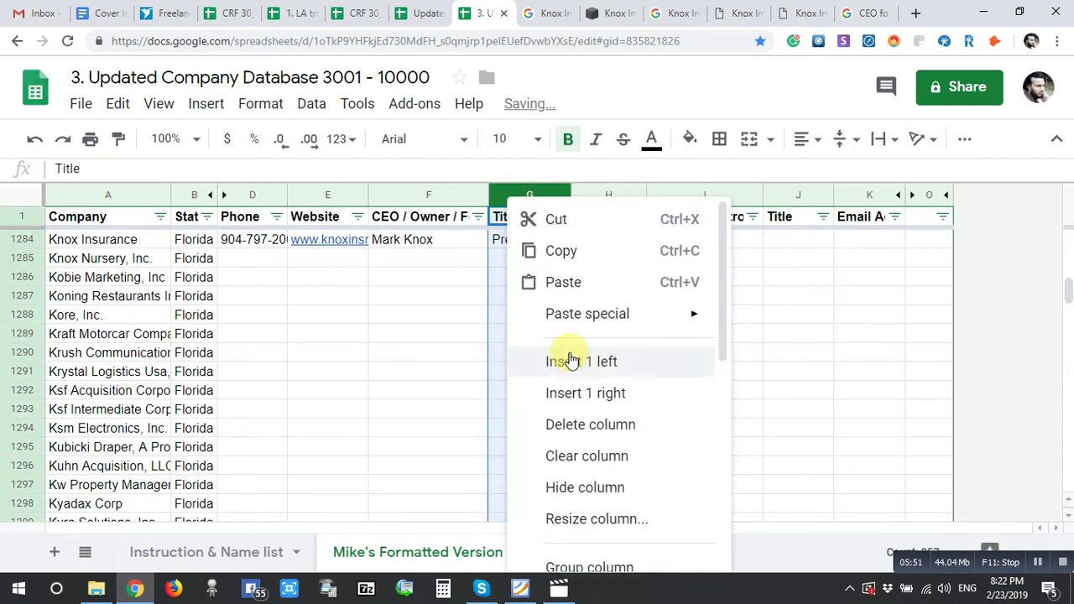
click(570, 391)
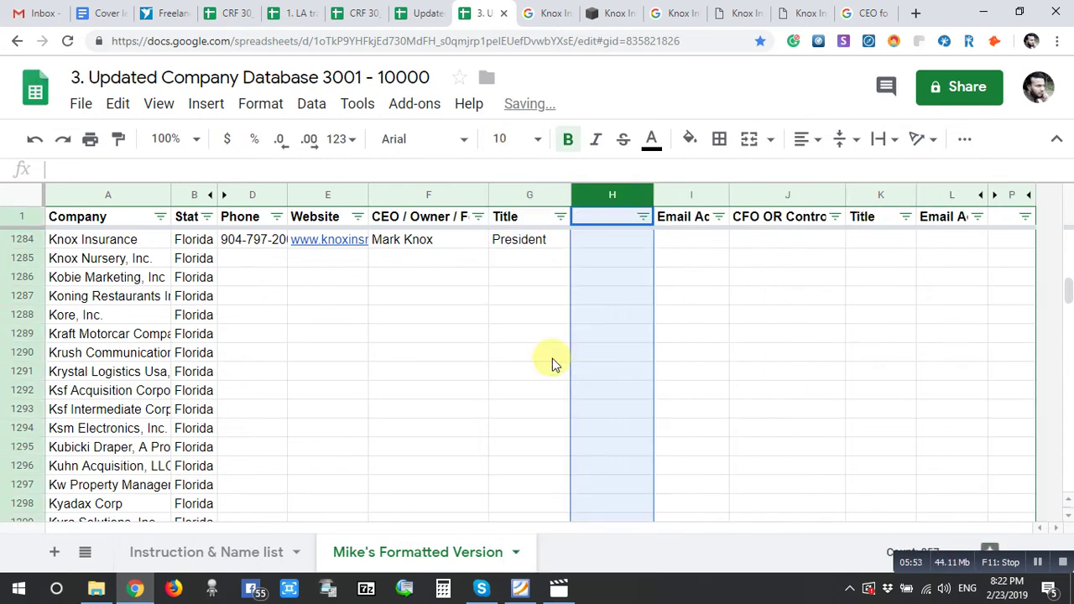
click(588, 241)
key(ctrl+v)
click(617, 301)
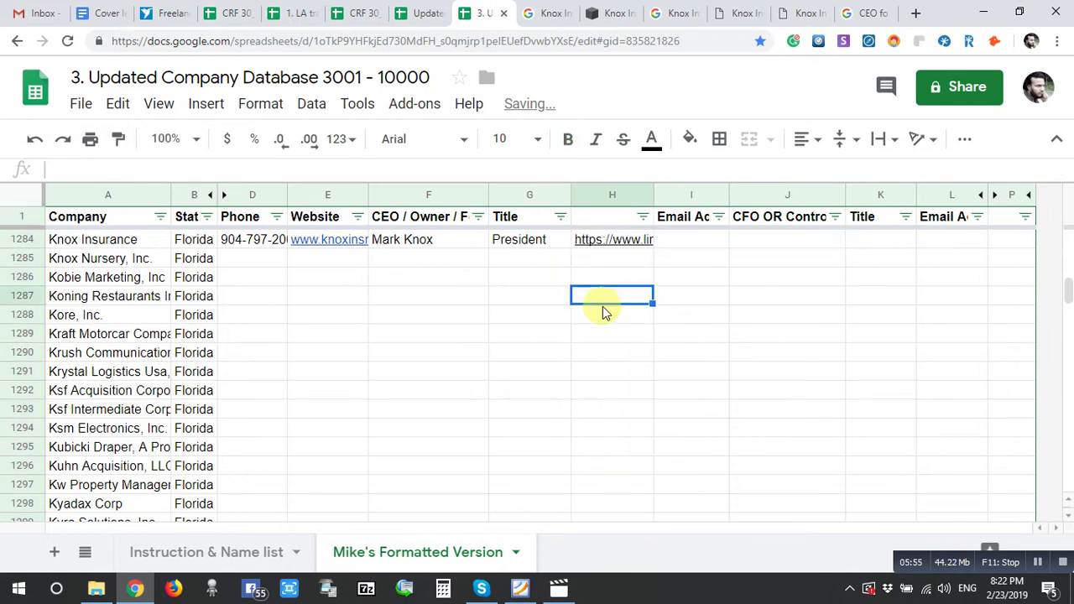
- Set column H's text colour to a dark swatch, then return to the CEO search results
click(608, 194)
click(652, 143)
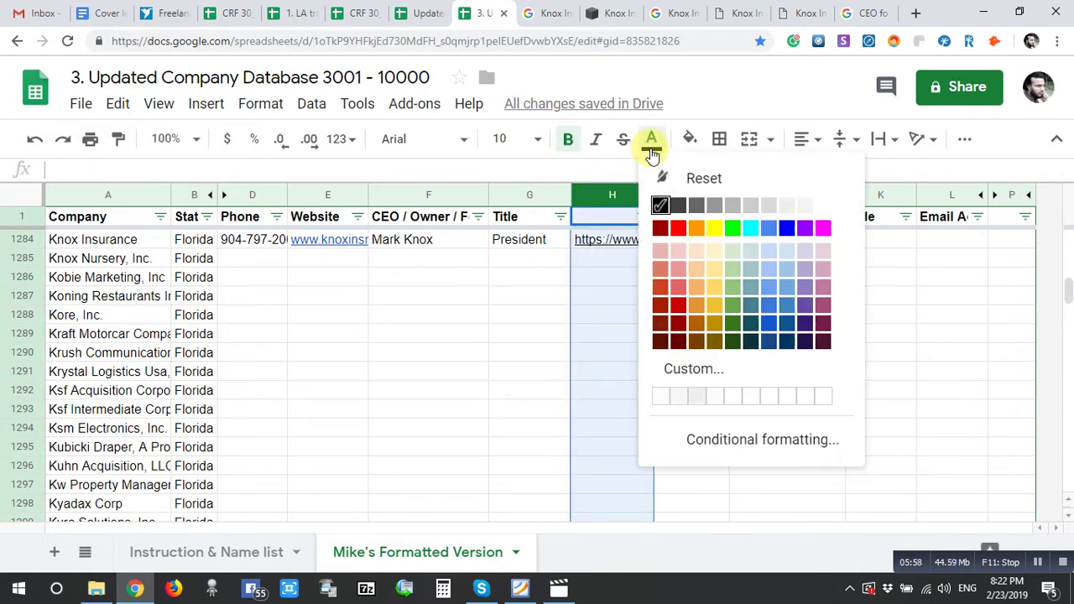
click(766, 333)
click(537, 333)
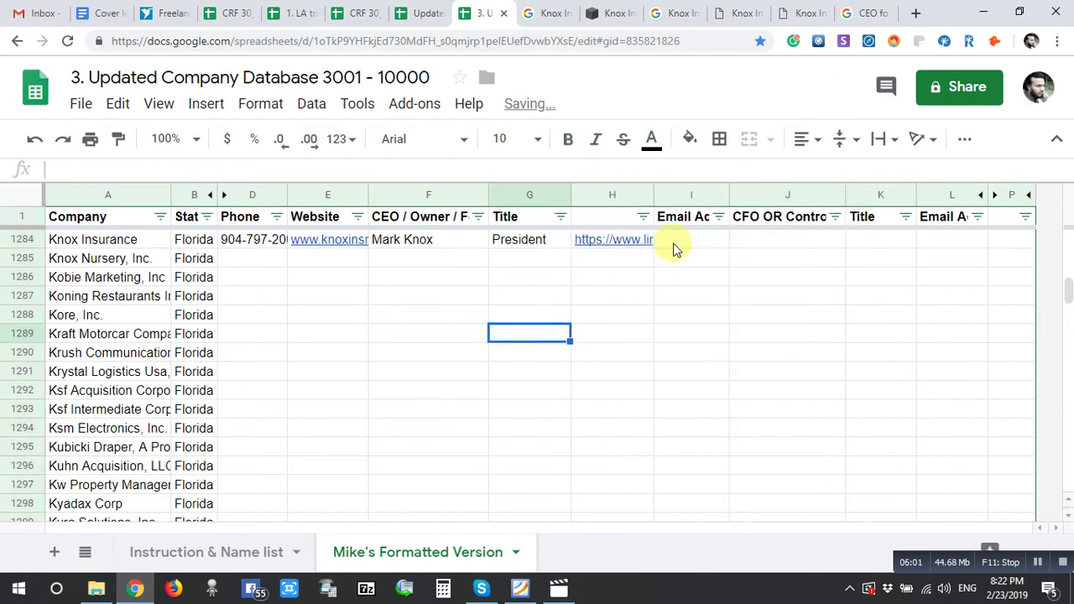
click(873, 12)
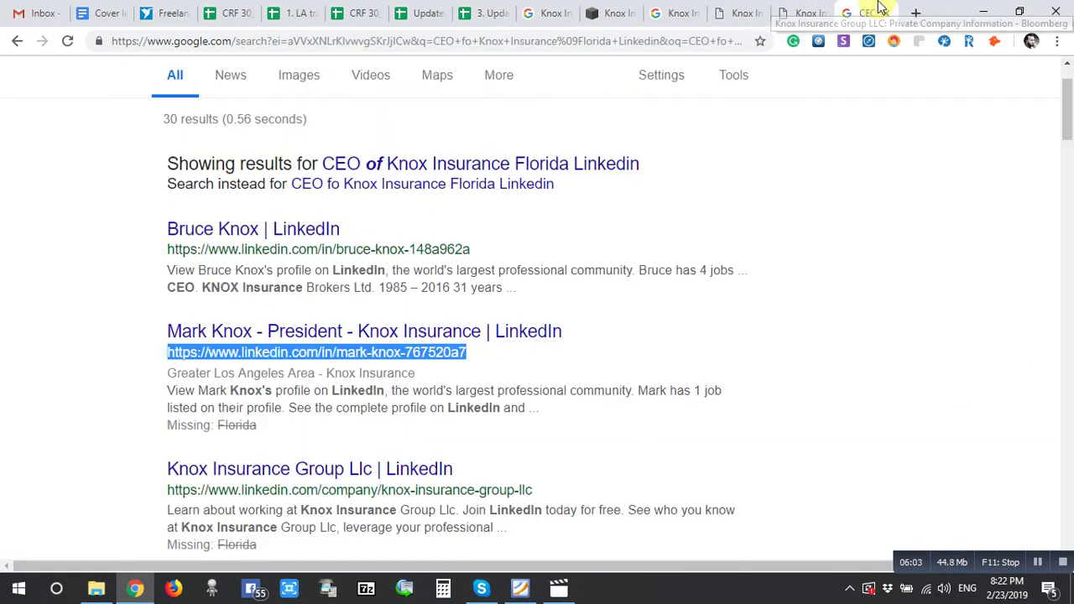
- Close both Bloomberg tabs and the Knox Insurance Network tab, then select Knox Nursery, Inc. in the sheet
click(808, 13)
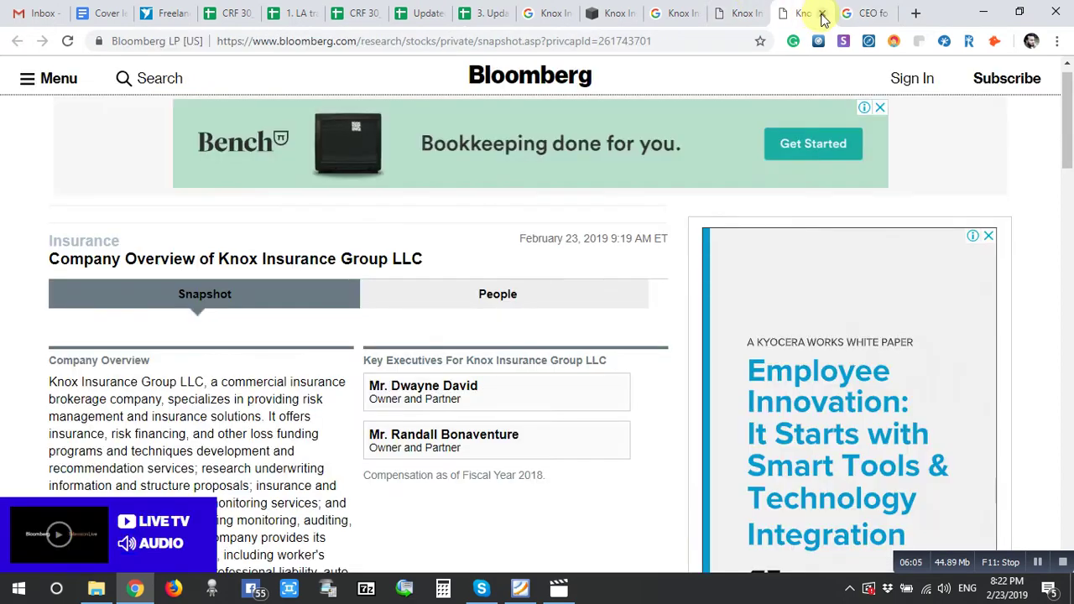
click(822, 16)
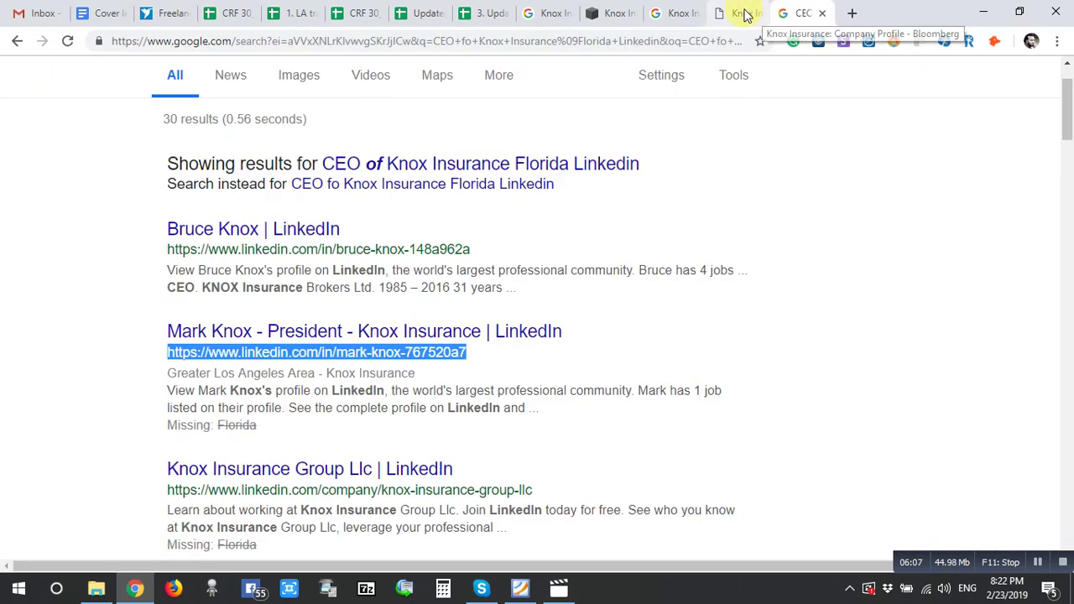
click(747, 15)
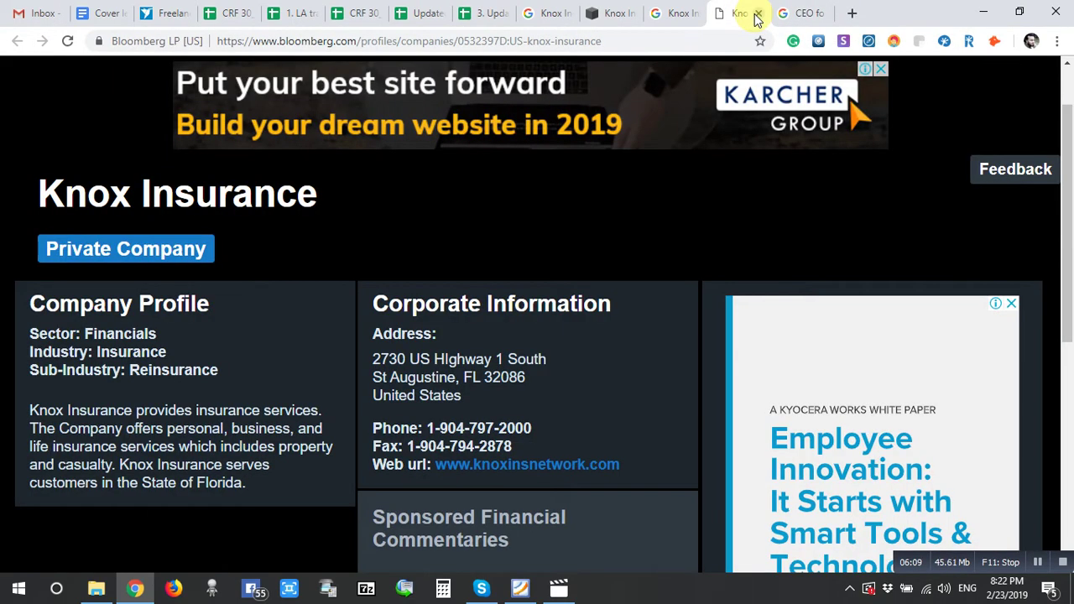
click(758, 14)
click(628, 14)
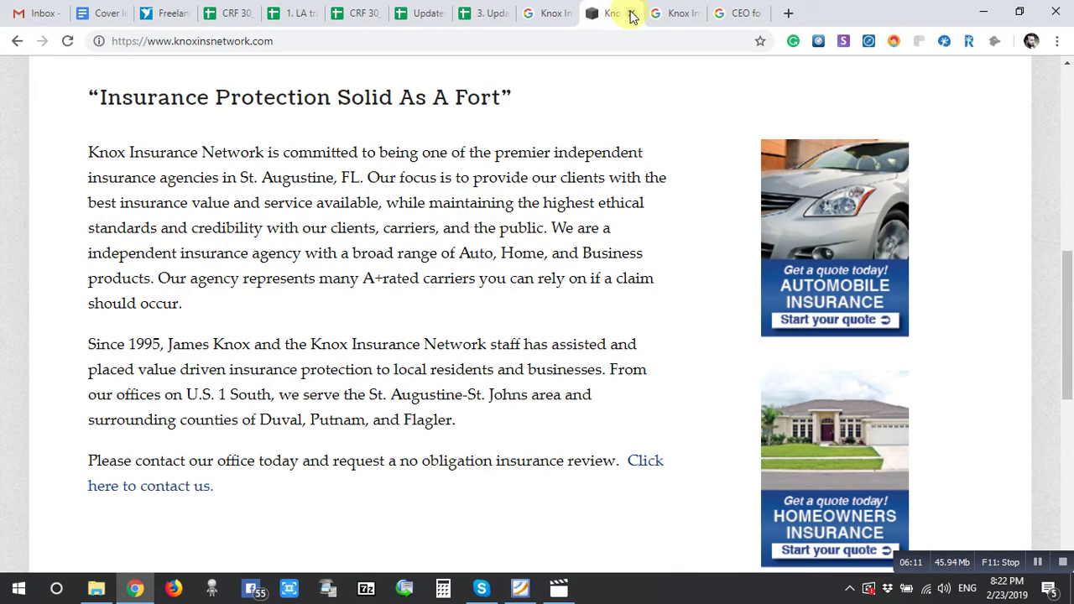
click(631, 16)
click(486, 14)
click(117, 260)
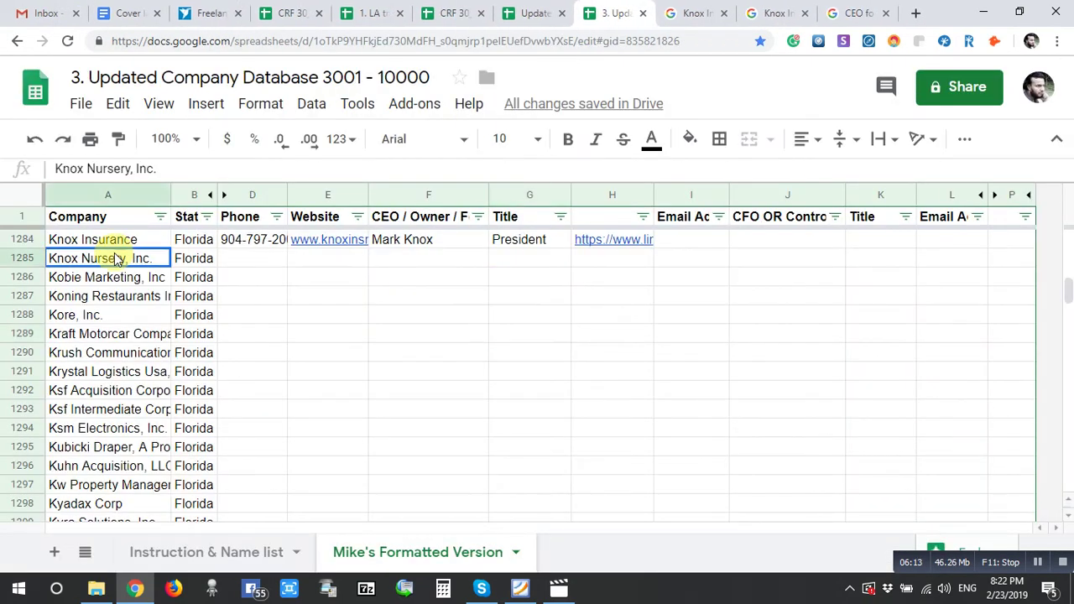
- Copy Knox Nursery, Inc. and its state, and run the general Google search for them
drag(117, 260, 202, 258)
right_click(202, 260)
click(237, 305)
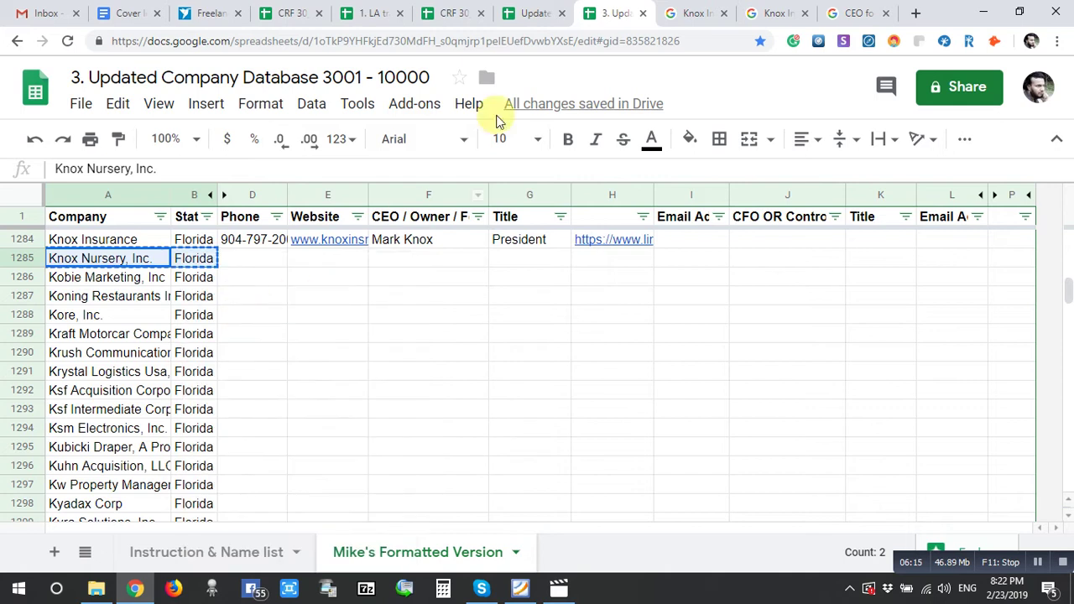
click(684, 13)
drag(383, 97, 137, 95)
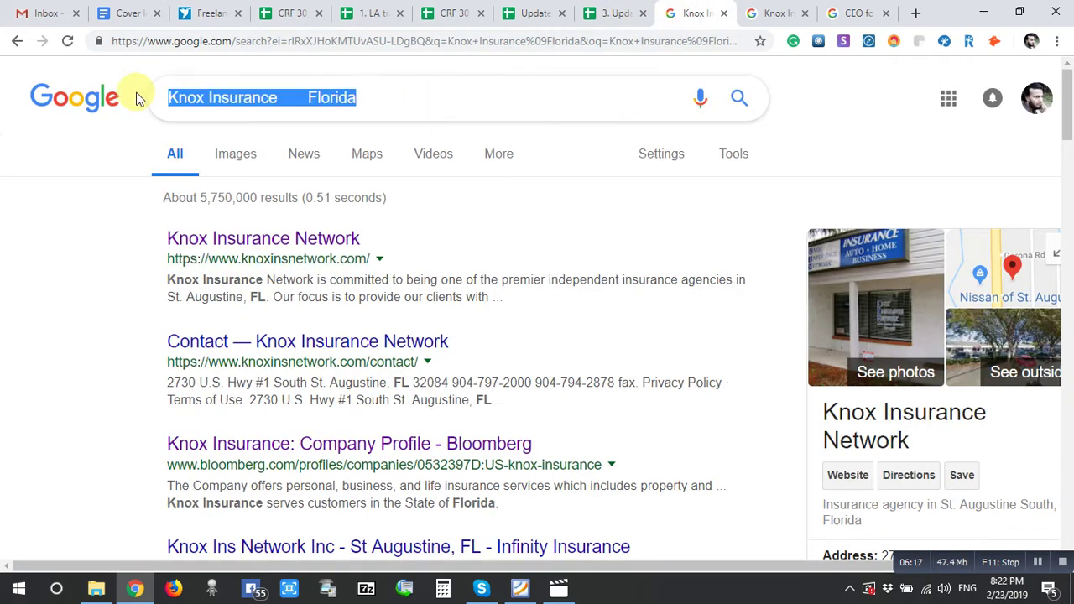
key(ctrl+v)
key(Return)
- Rerun the Bloomberg search for Knox Nursery, Inc
click(764, 13)
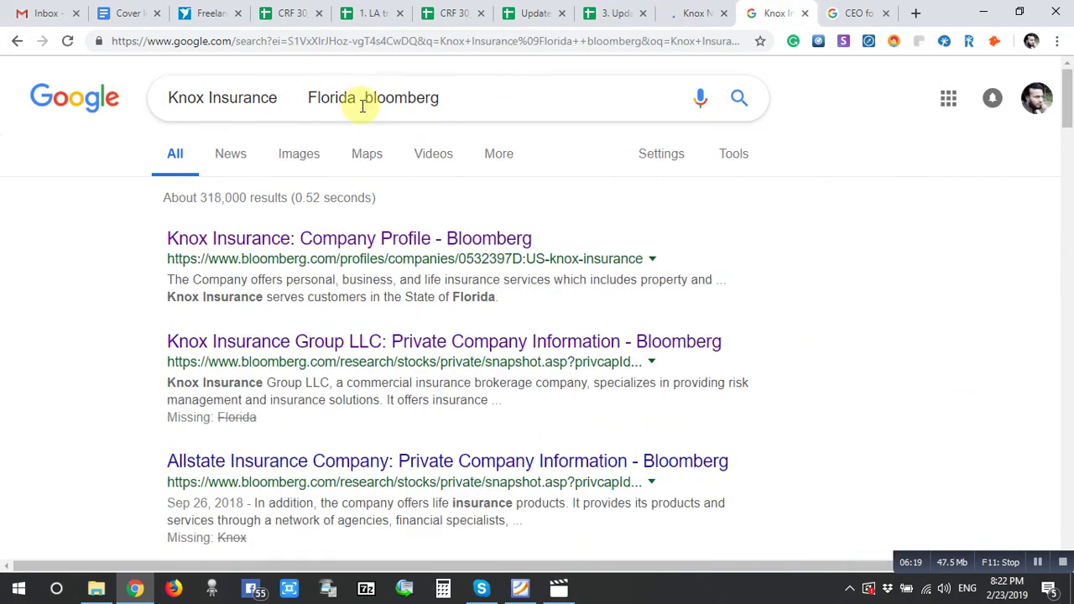
drag(360, 97, 55, 144)
key(ctrl+v)
key(Return)
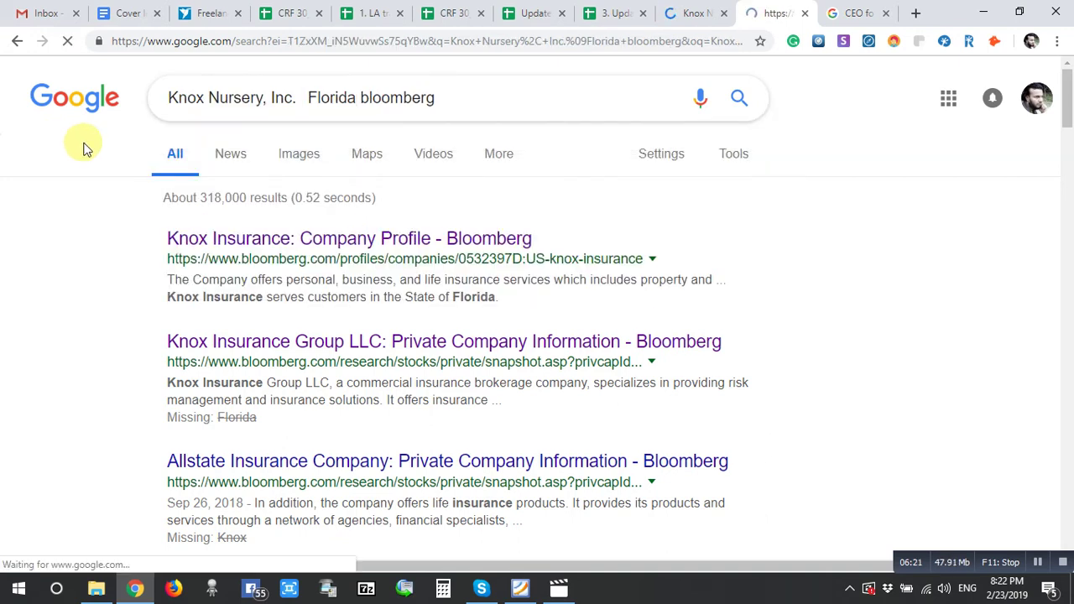
- Run the CEO LinkedIn search for Knox Nursery, Inc. Florida and select the owner's name and title
click(895, 11)
scroll(343, 134, up, 1)
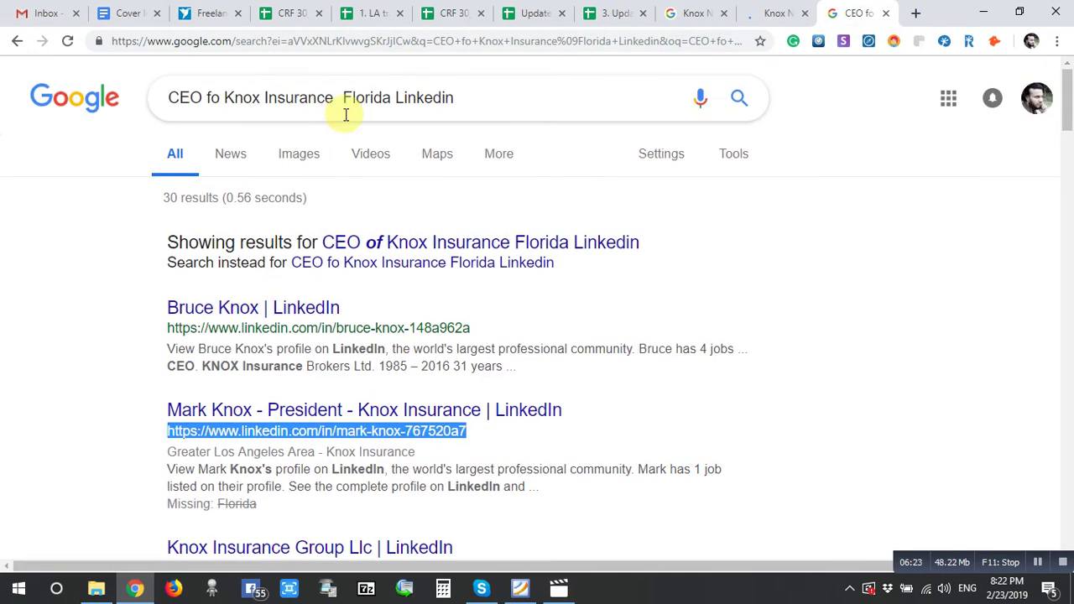
drag(391, 98, 236, 110)
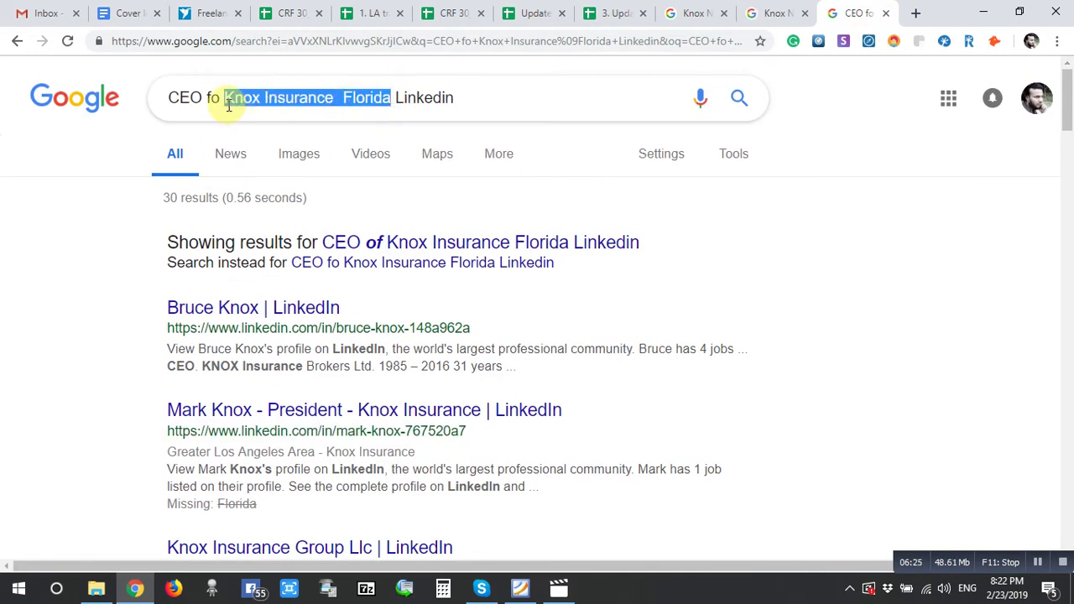
key(ctrl+v)
key(Return)
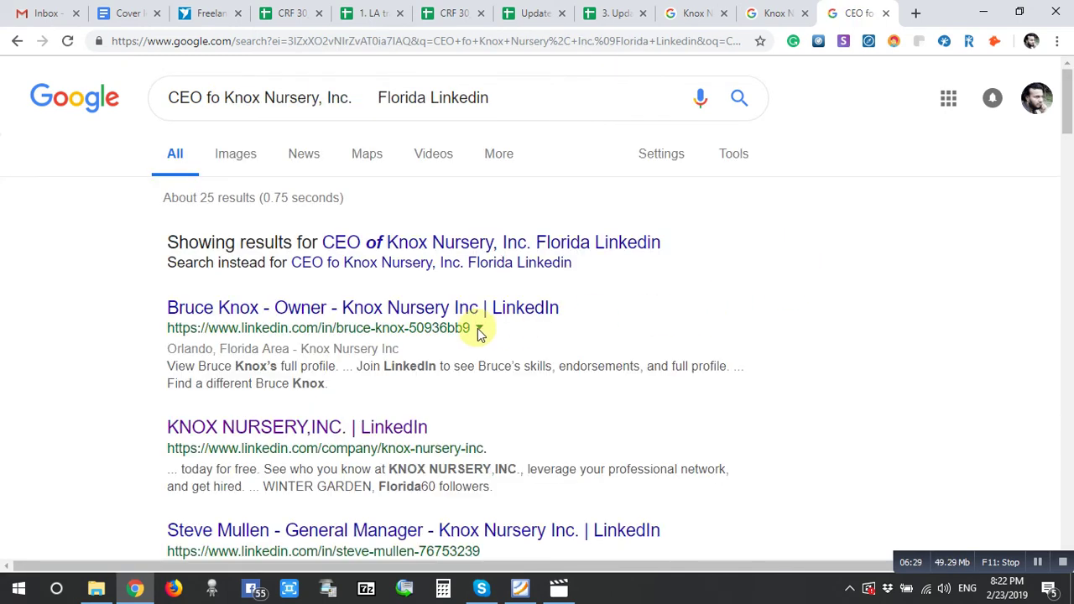
drag(158, 308, 327, 309)
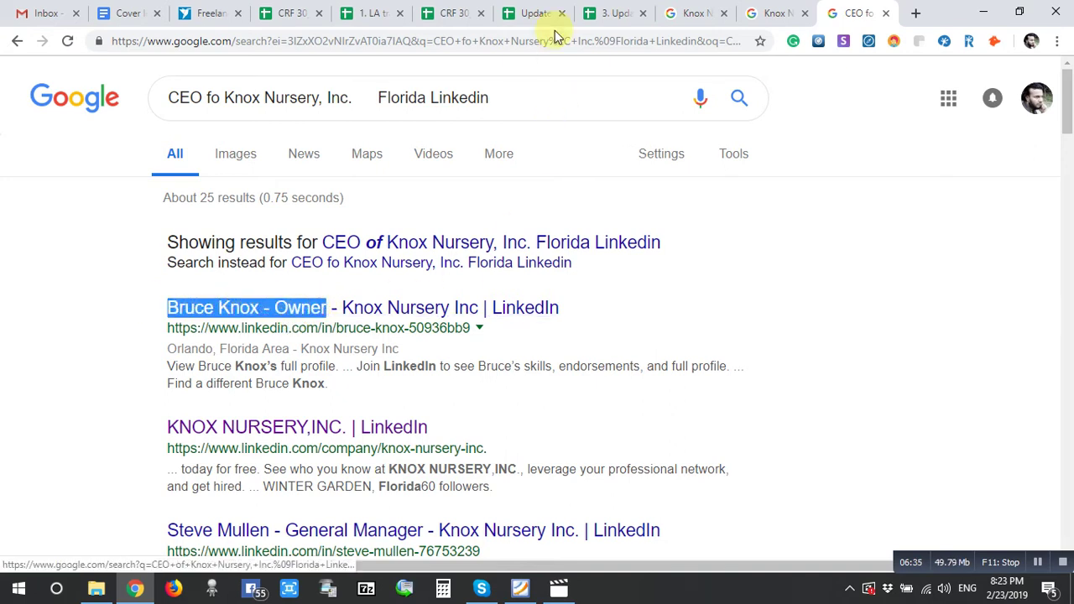
- Enter the owner's name in F1285 and the title Owner in G1285
click(612, 12)
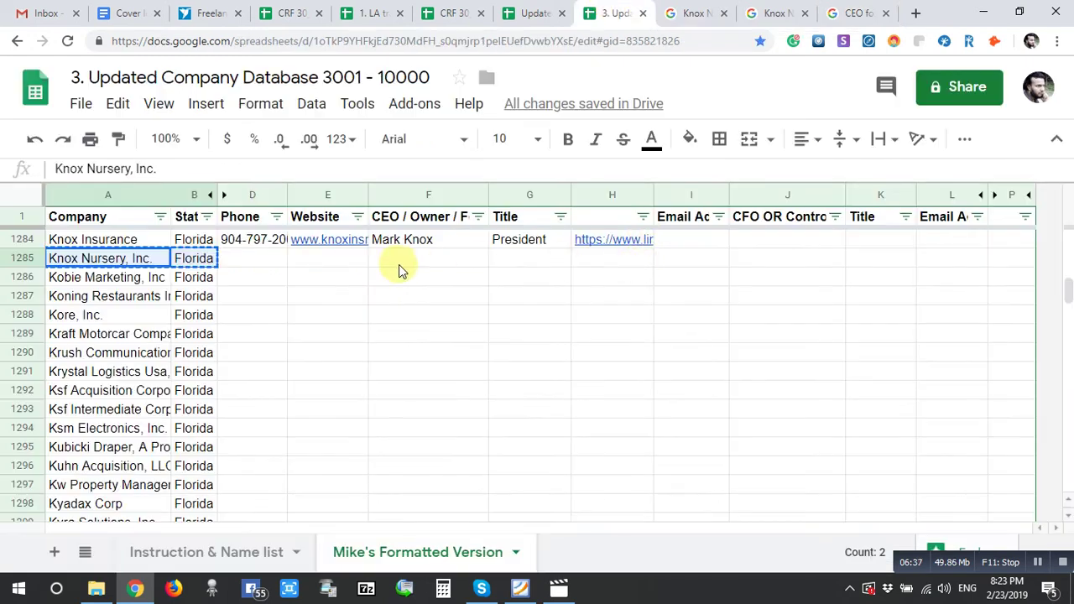
click(426, 266)
key(ctrl+v)
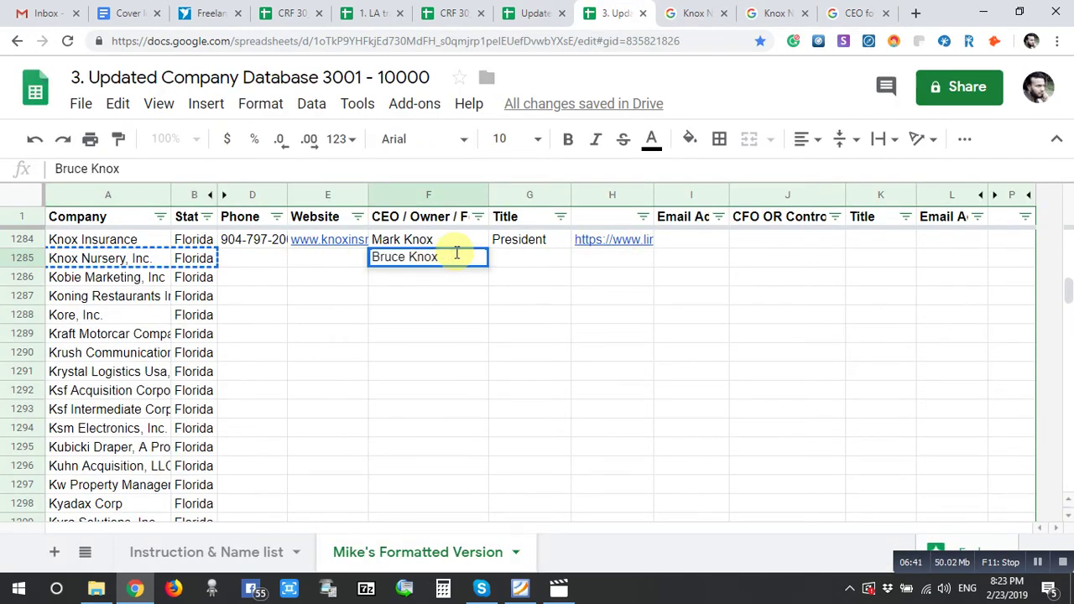
double_click(535, 262)
key(Tab)
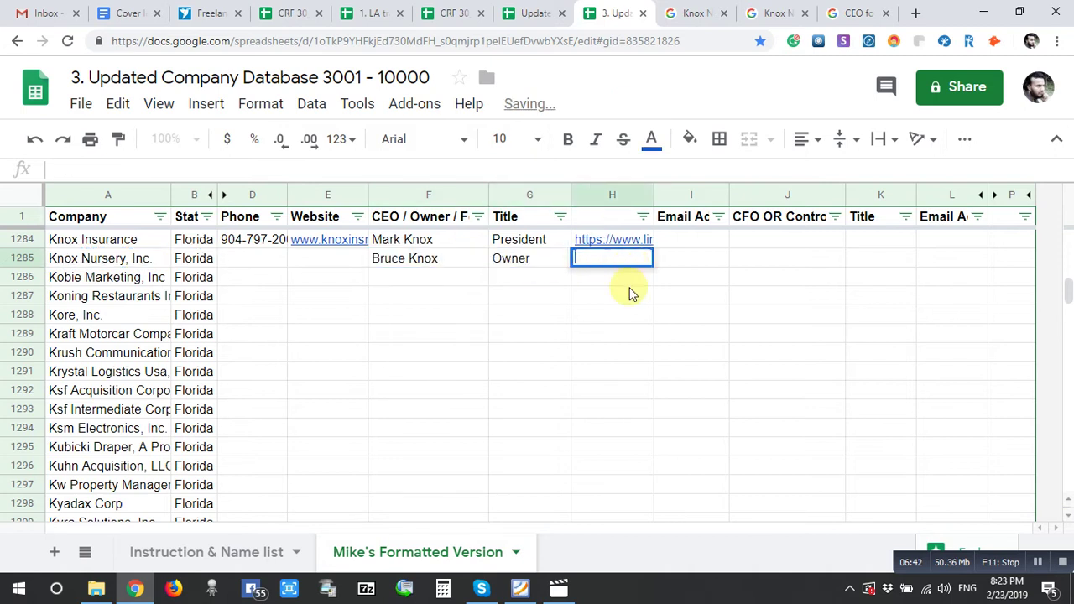
- Copy the owner's LinkedIn profile URL into H1285, then return to the search results
click(856, 12)
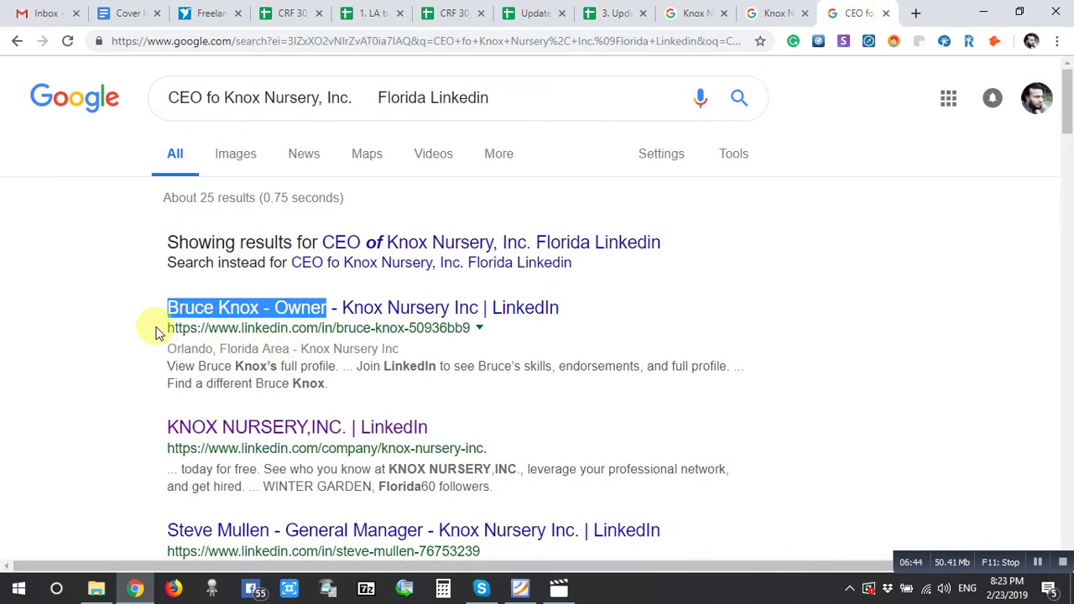
drag(156, 332, 340, 333)
drag(426, 333, 468, 329)
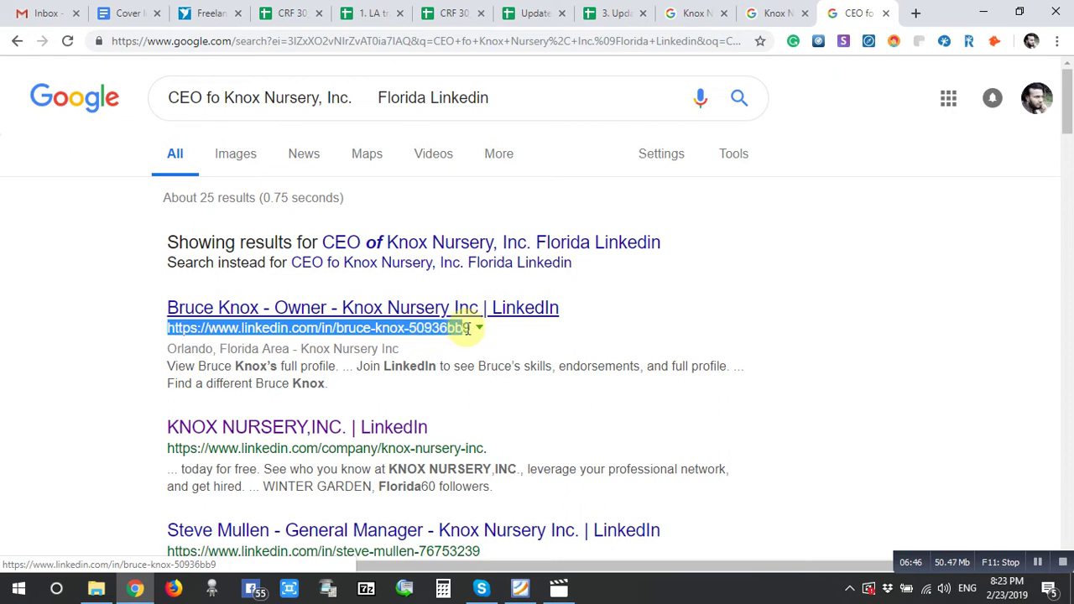
key(ctrl+c)
click(607, 13)
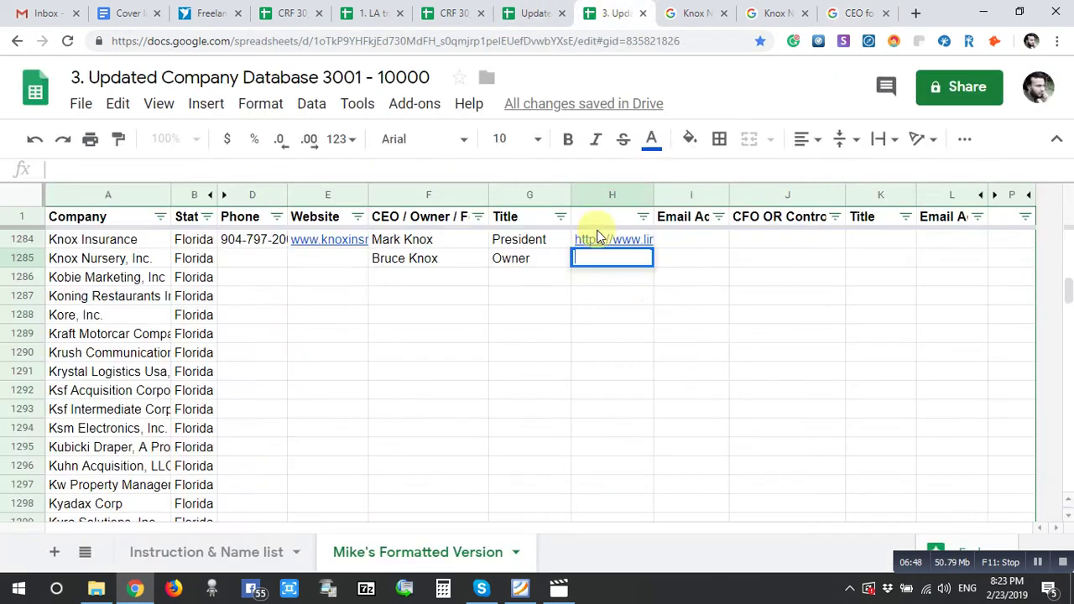
key(ctrl+v)
click(842, 10)
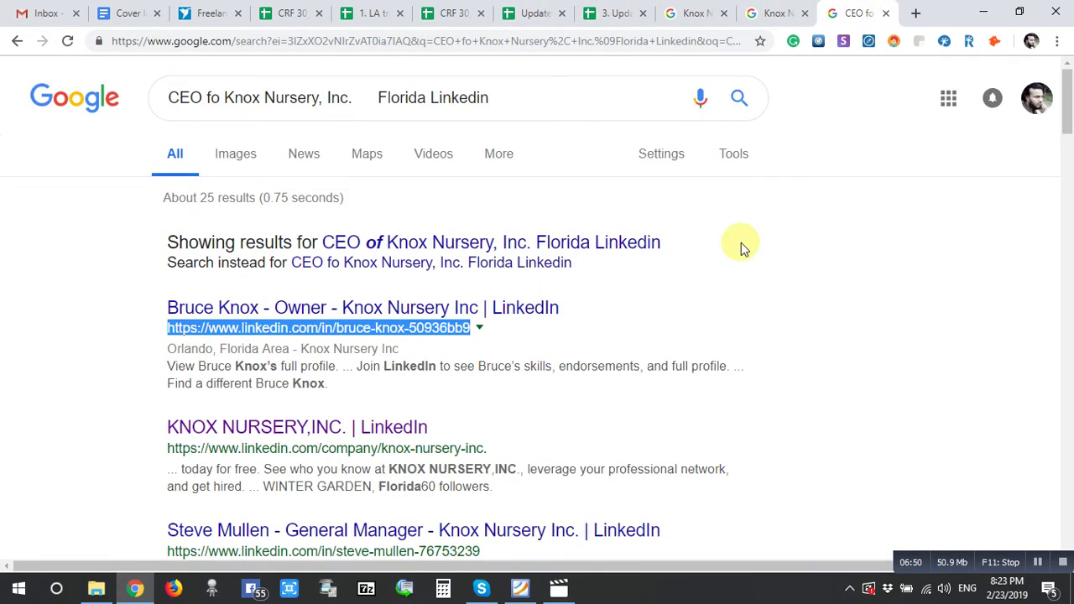
- Find and select the controller's name and 'Controller' title further down the Knox Nursery results
scroll(700, 389, down, 1)
scroll(700, 388, down, 1)
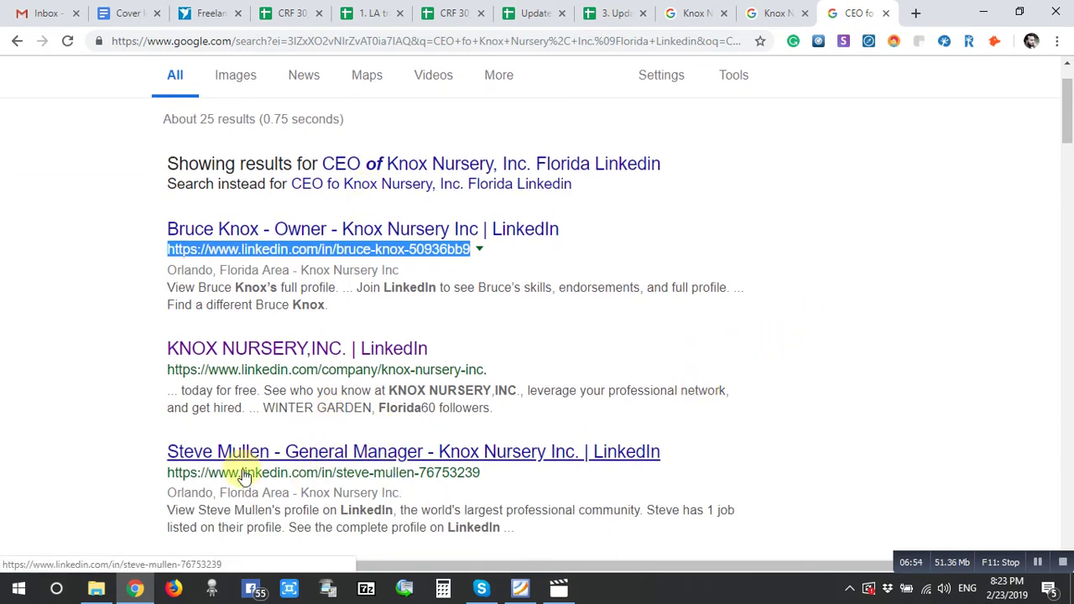
scroll(460, 454, down, 2)
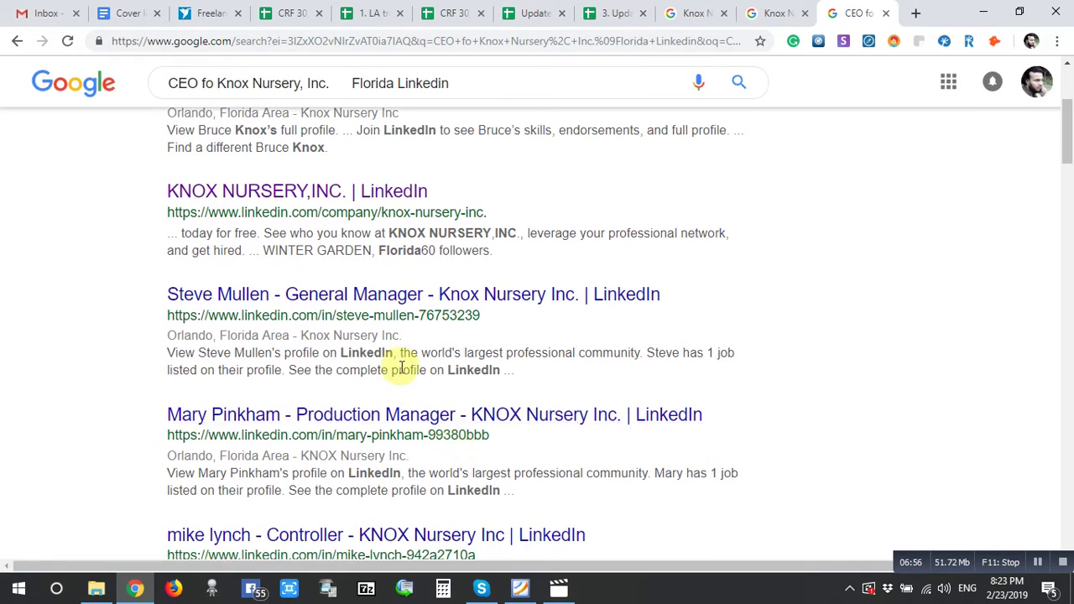
scroll(395, 364, down, 2)
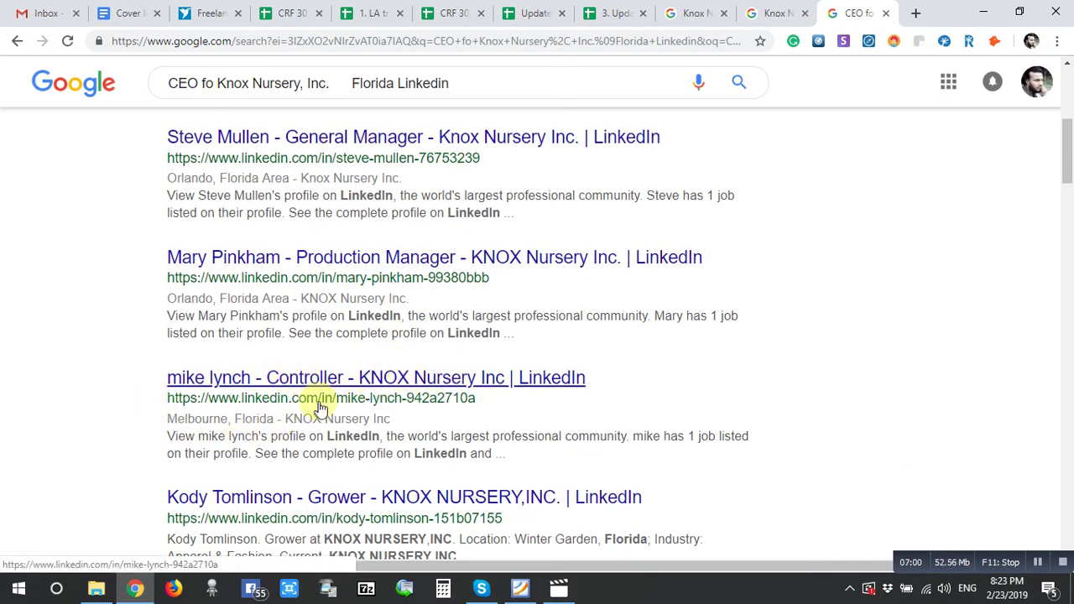
drag(159, 378, 323, 373)
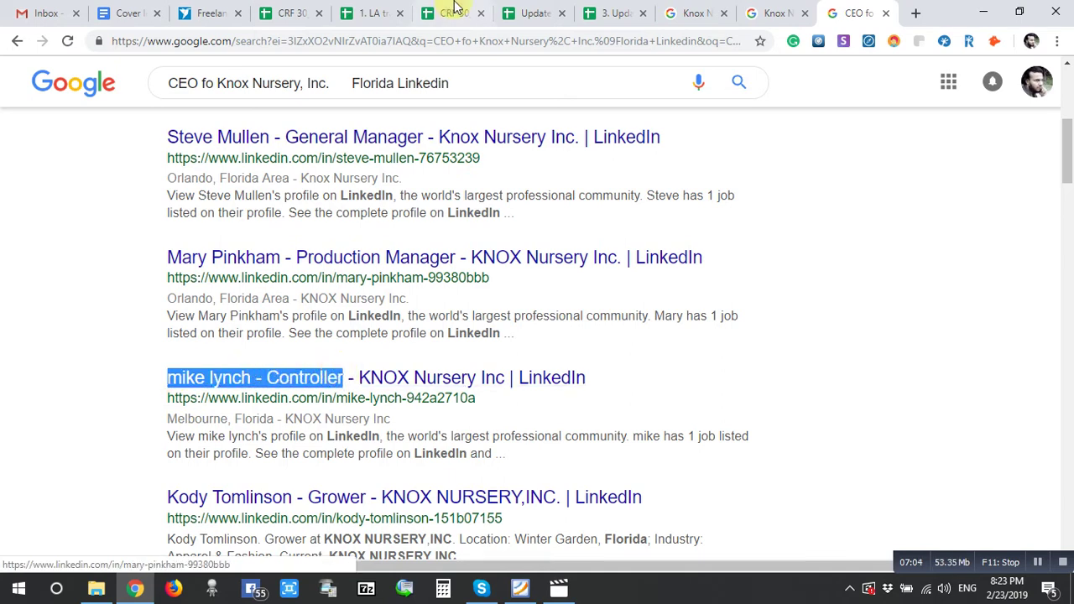
click(611, 13)
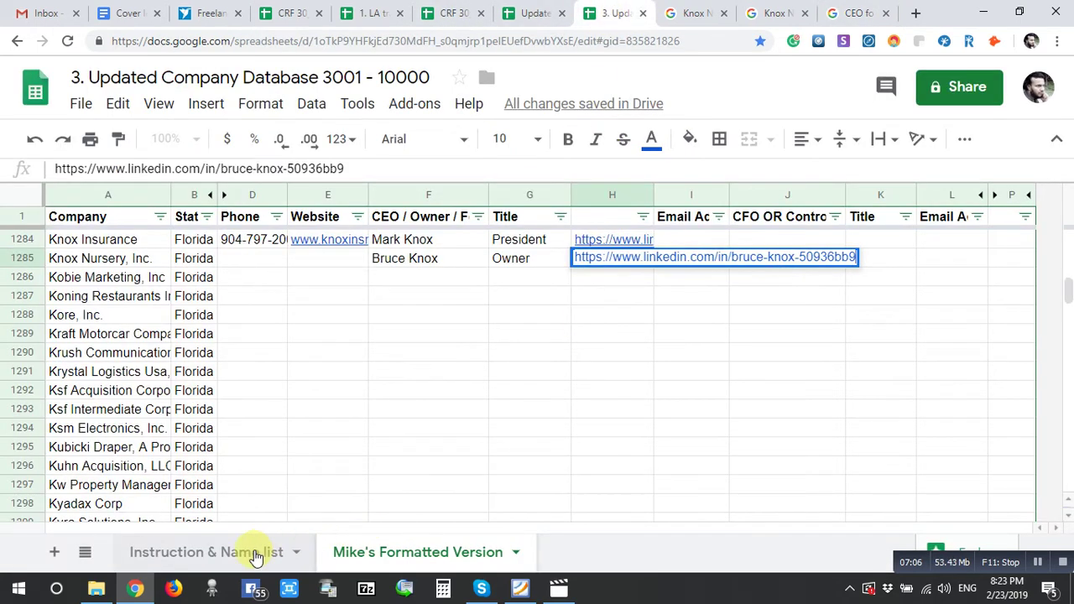
- Confirm Controller is an accepted finance title in the Instruction & Name list sheet
click(252, 554)
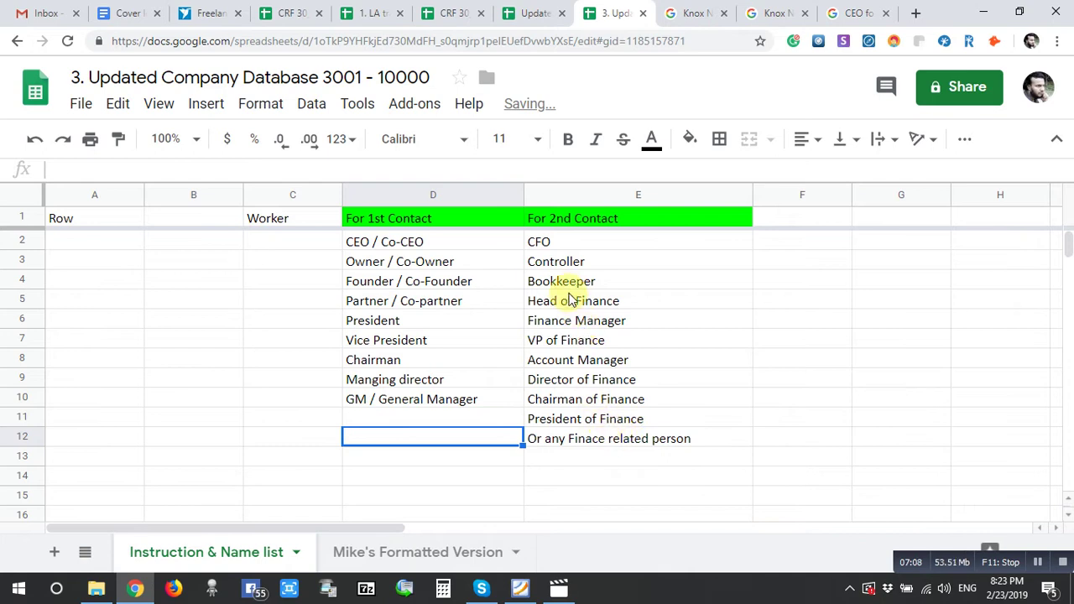
click(547, 262)
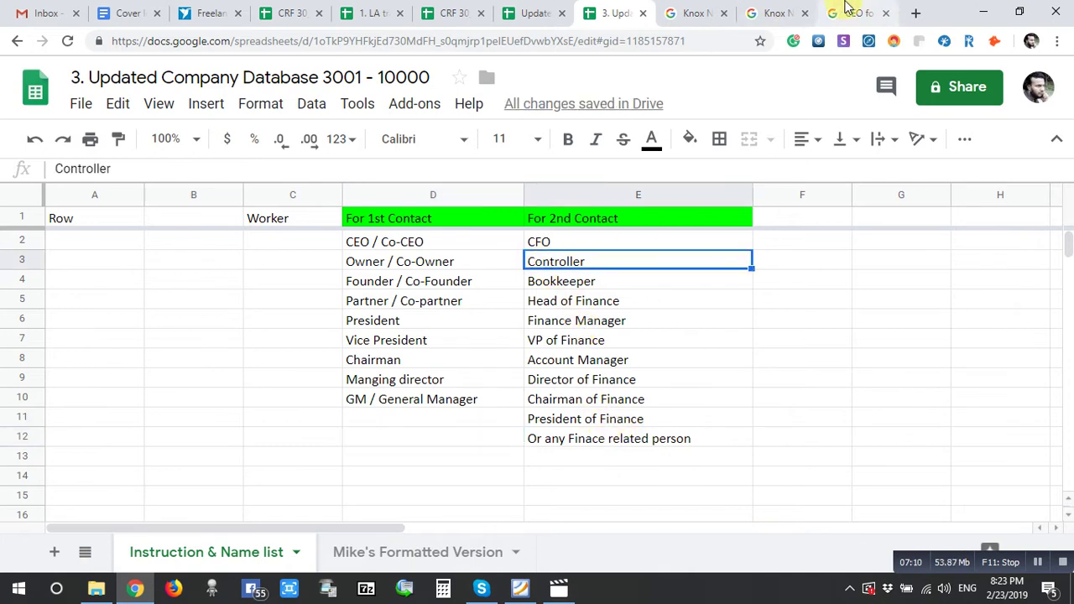
click(848, 12)
click(617, 12)
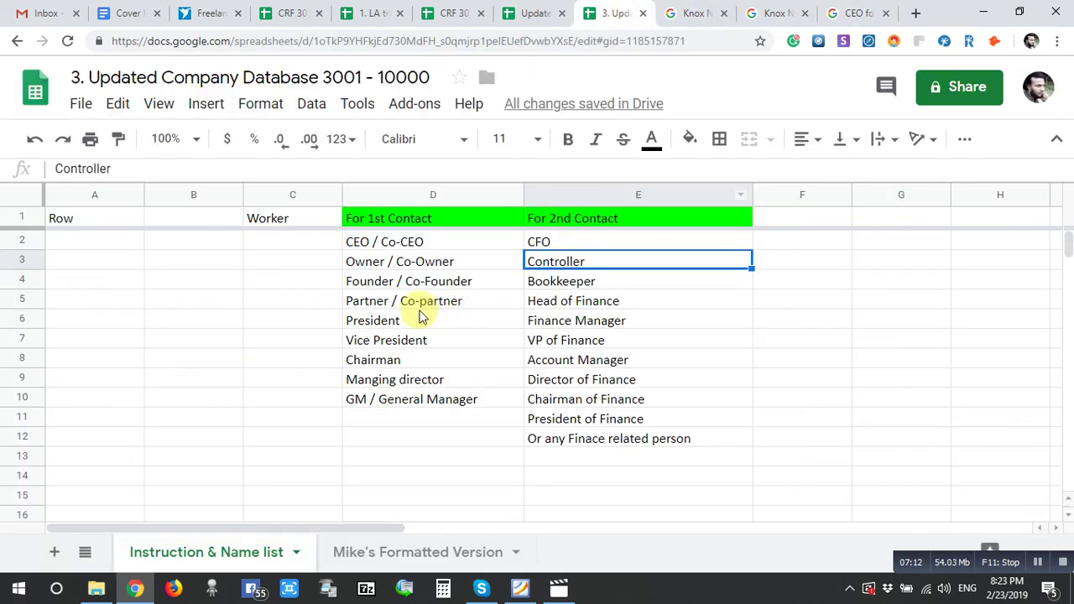
click(401, 554)
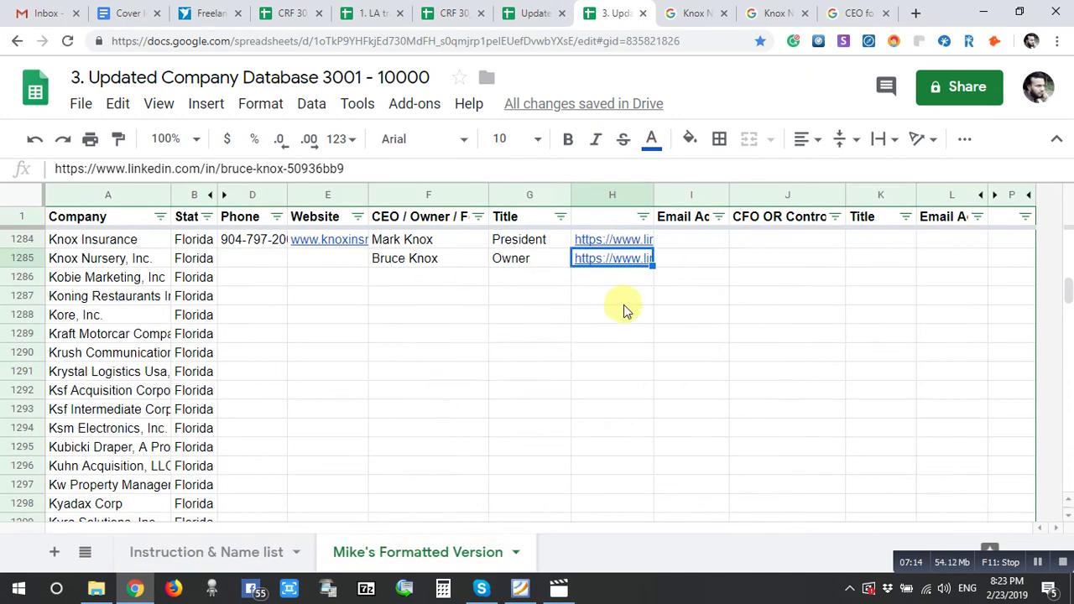
- Enter the controller's name in J1285 and the title Controller in K1285
click(698, 260)
key(ctrl+v)
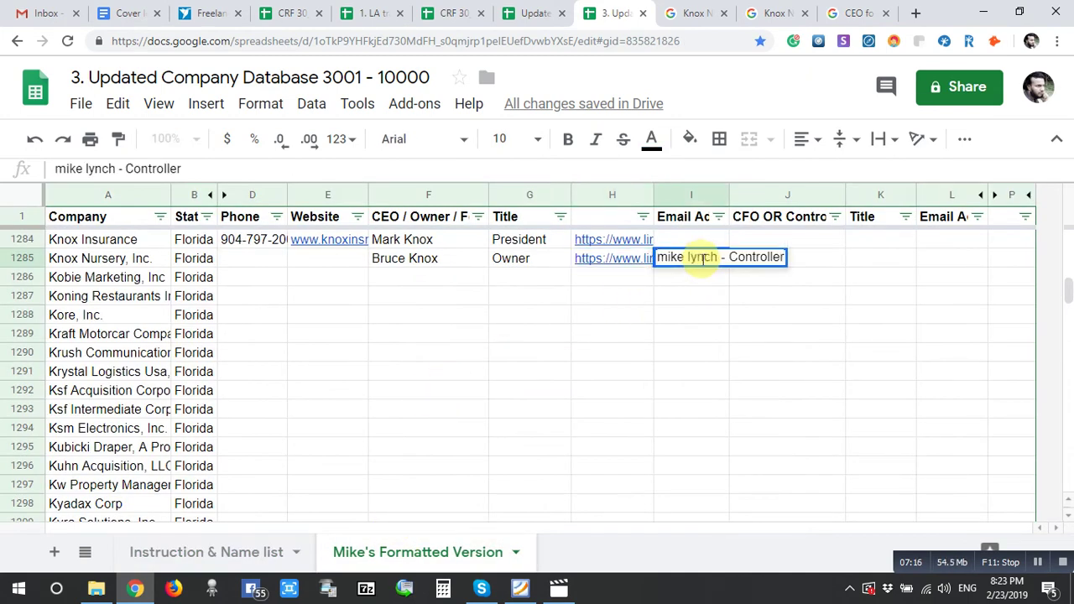
key(ctrl+z)
double_click(771, 262)
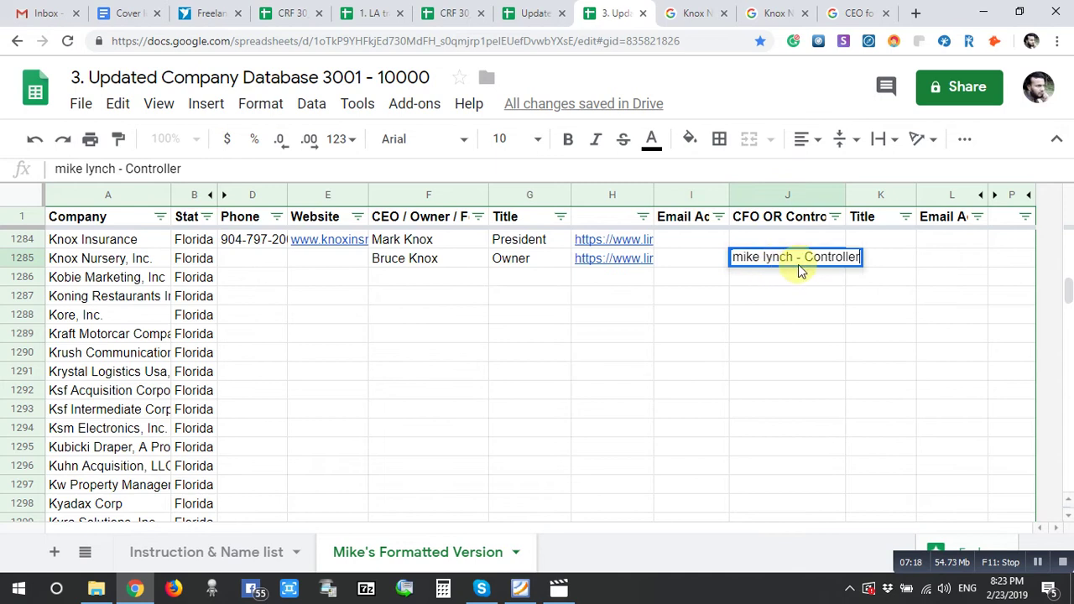
key(BackSpace)
key(BackSpace)
key(BackSpace)
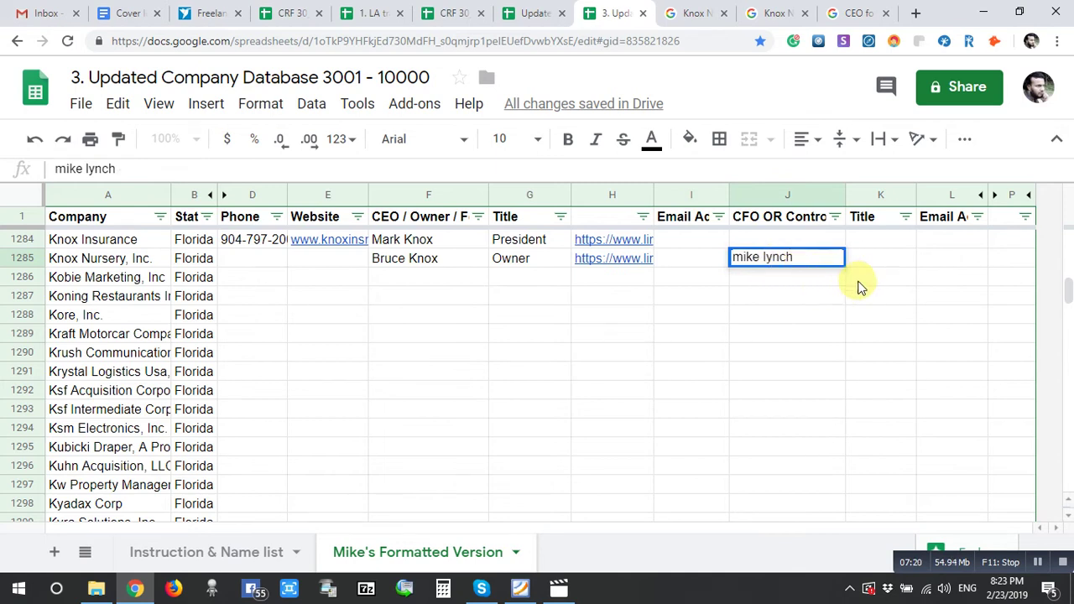
key(Tab)
text(Controller)
double_click(957, 263)
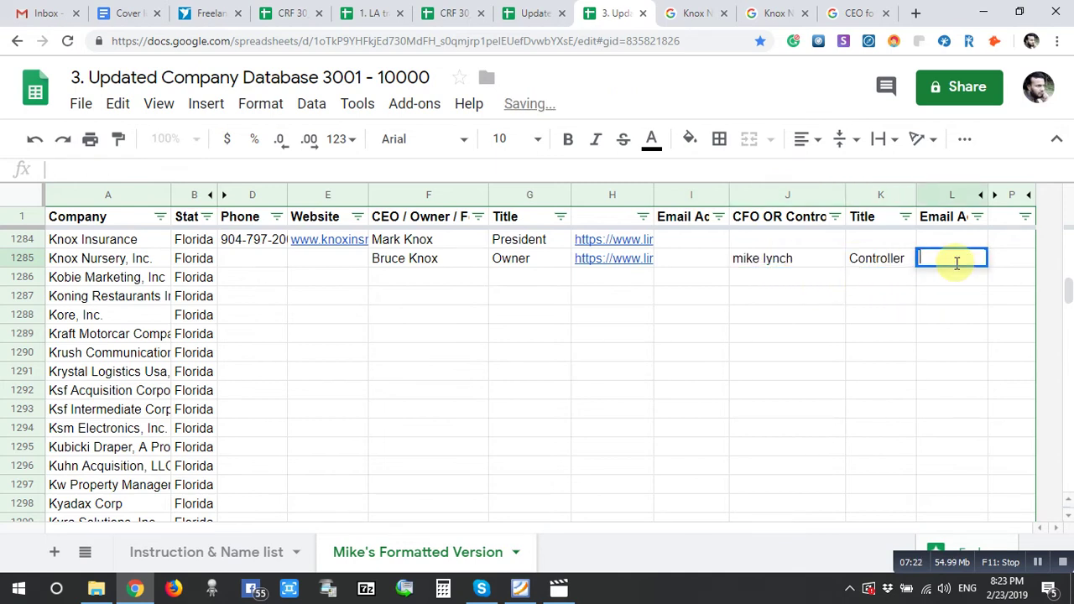
- Insert an empty column to the right of the controller Title column K
click(875, 195)
right_click(875, 194)
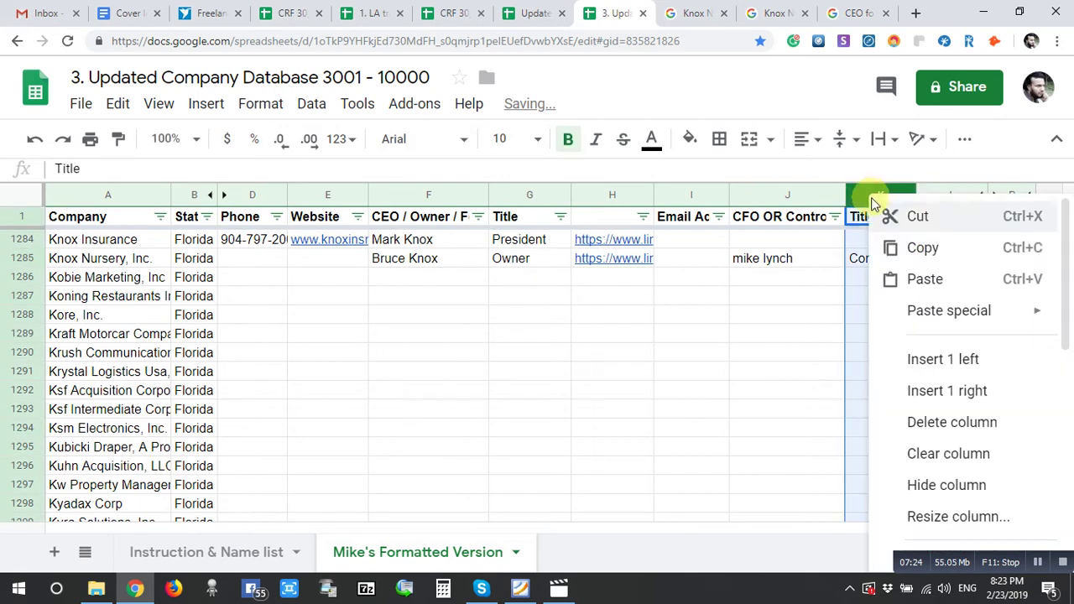
click(935, 394)
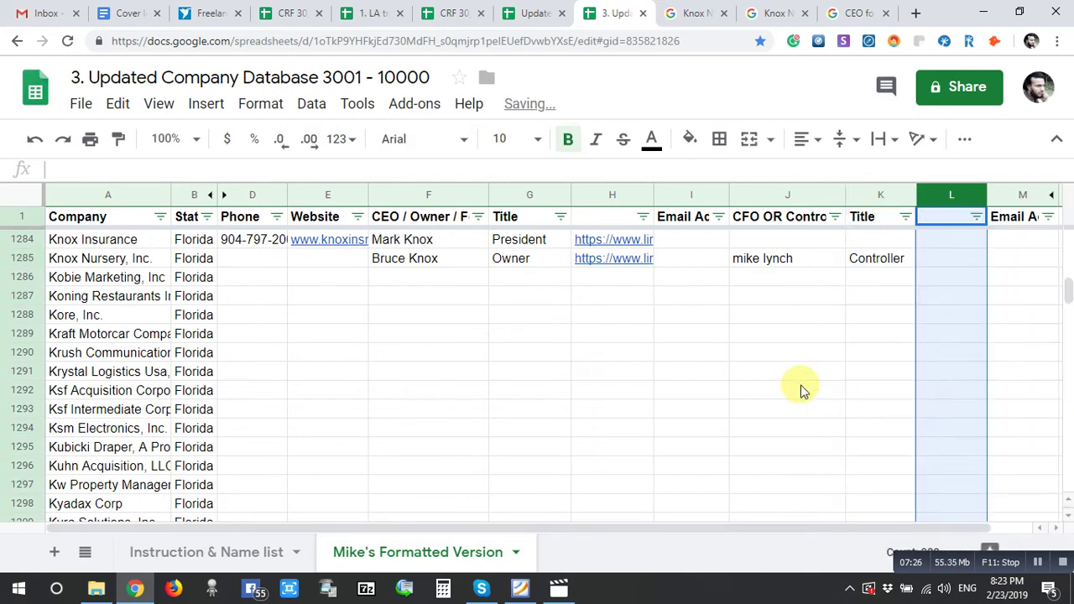
click(806, 388)
- Copy the controller's LinkedIn profile URL into L1285
double_click(936, 259)
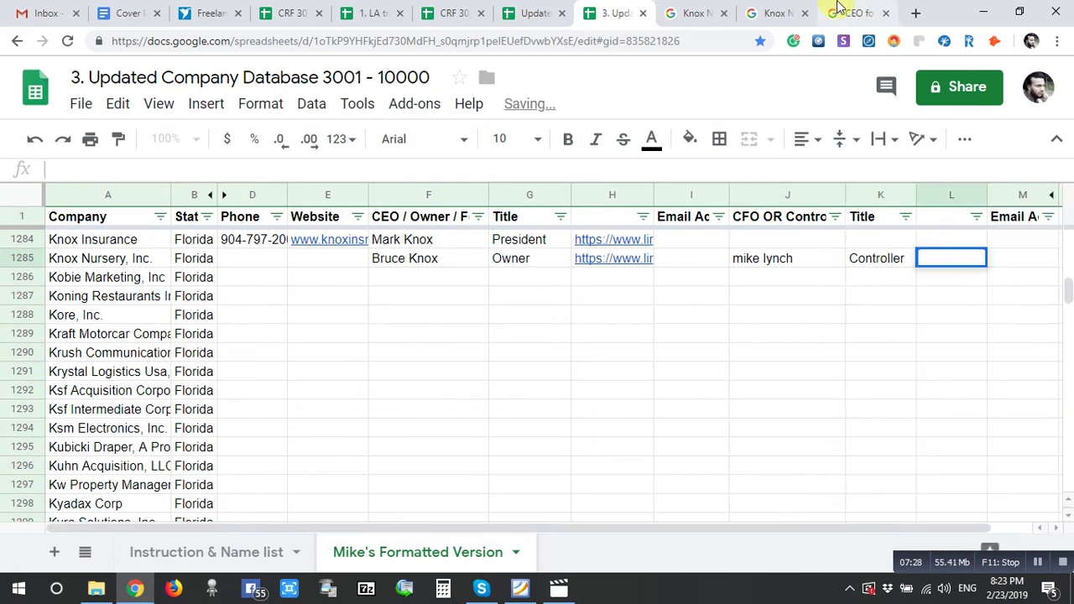
click(839, 12)
drag(166, 399, 477, 397)
key(ctrl+c)
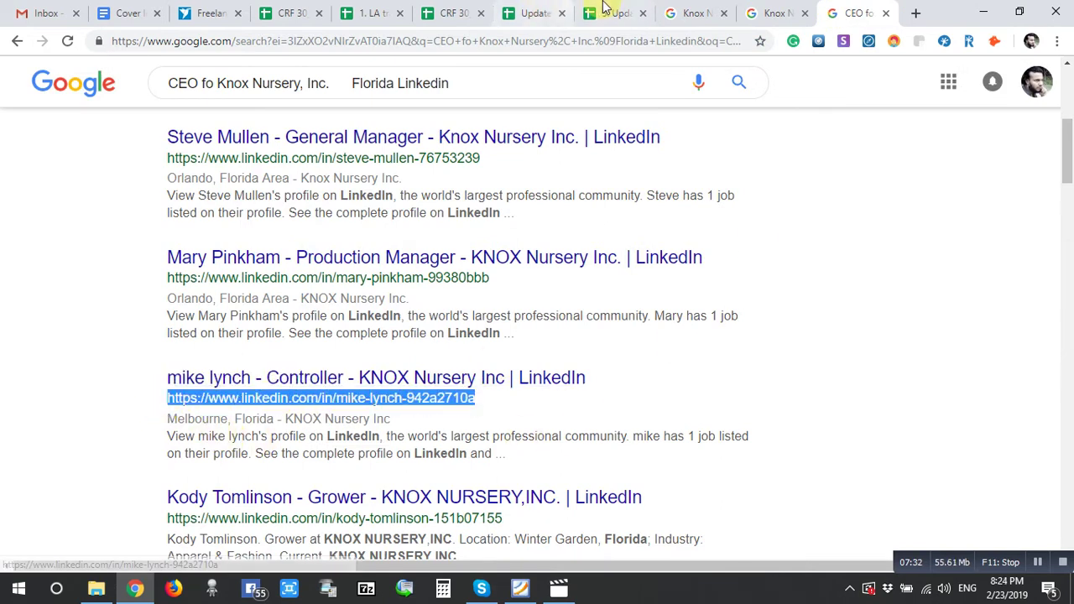
click(604, 13)
key(ctrl+v)
click(799, 298)
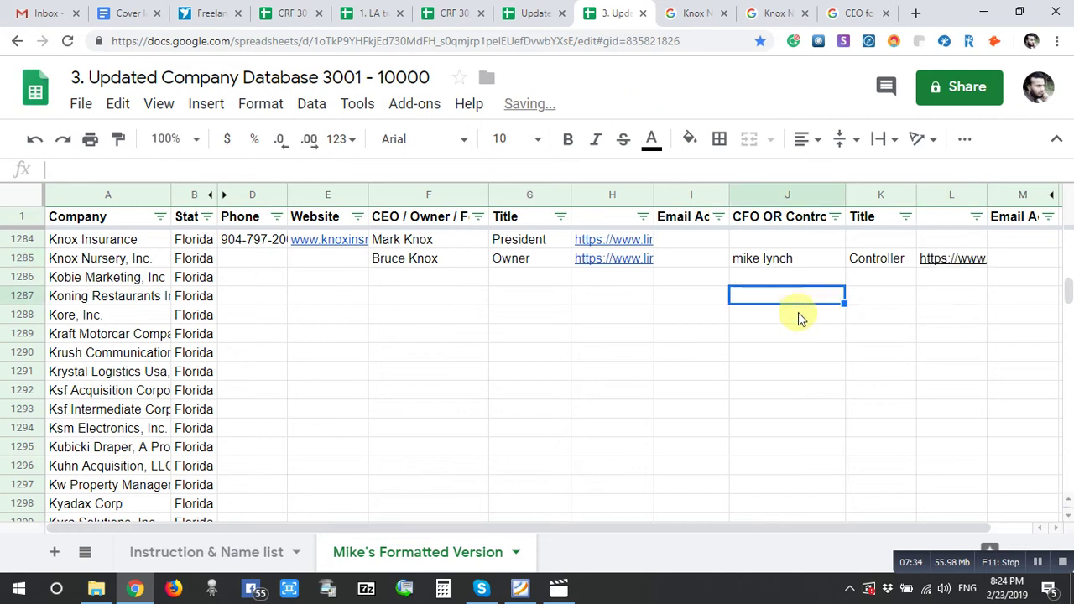
- Make column L's text cornflower blue, then return to the Knox Nursery search results
click(925, 198)
click(651, 139)
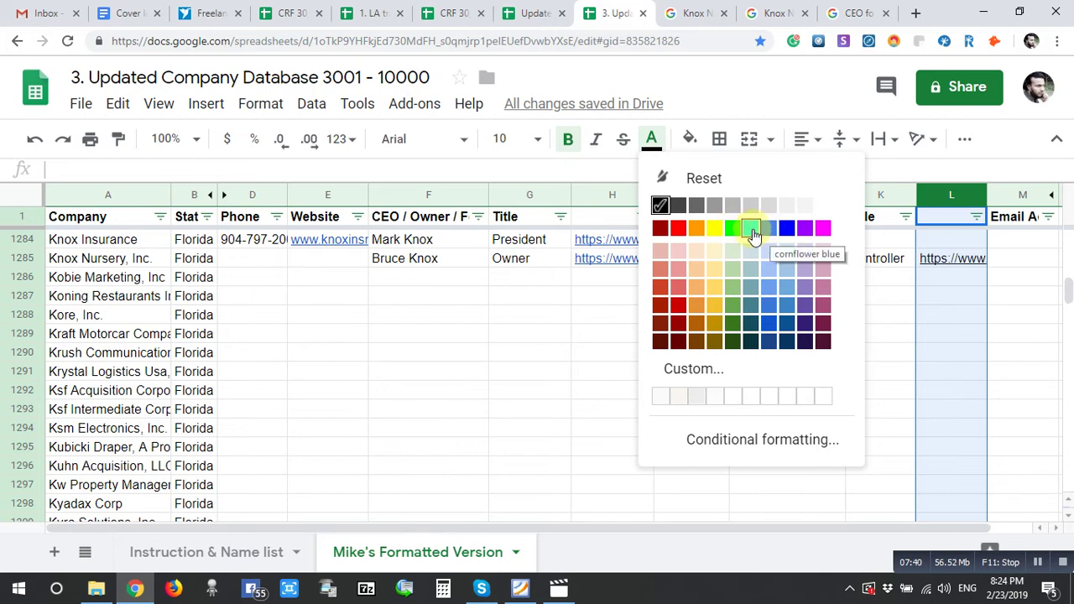
click(769, 324)
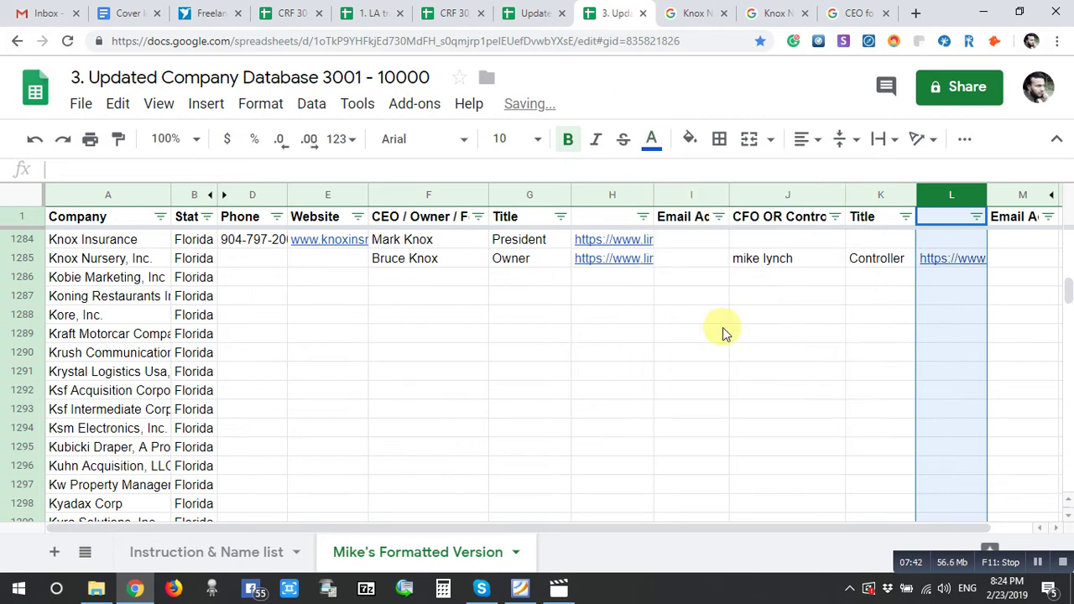
click(308, 280)
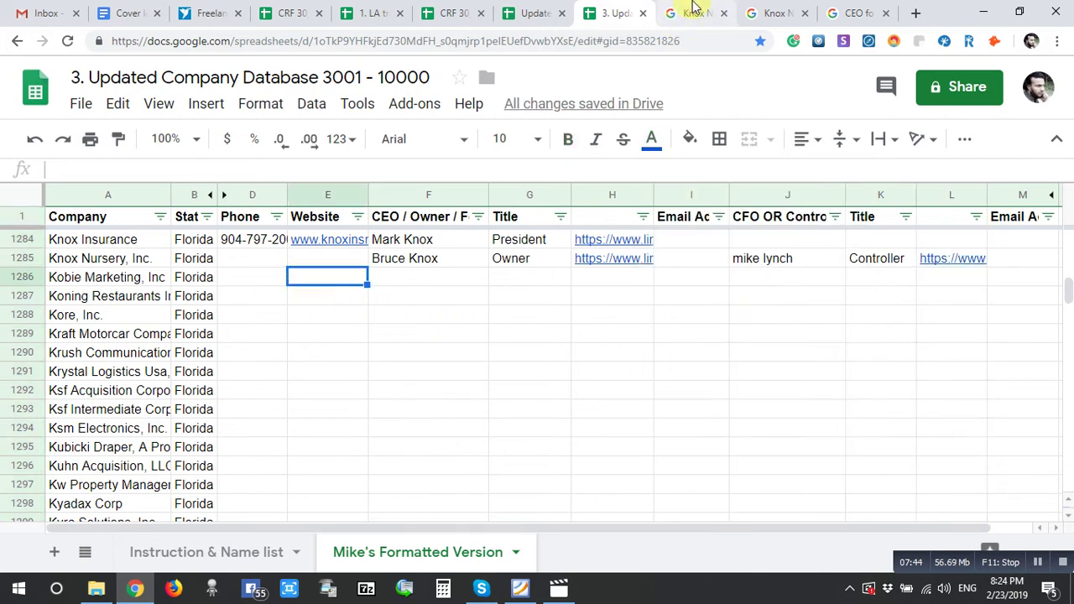
click(693, 12)
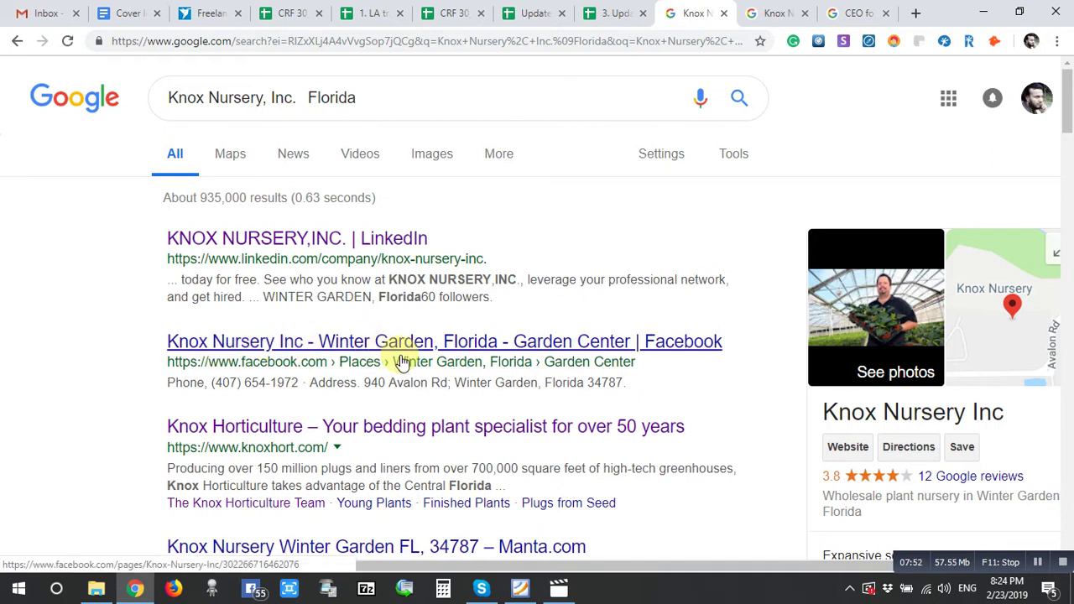
- Open Knox Nursery, Inc.'s Facebook and LinkedIn results in new tabs, then view the LinkedIn page
right_click(342, 346)
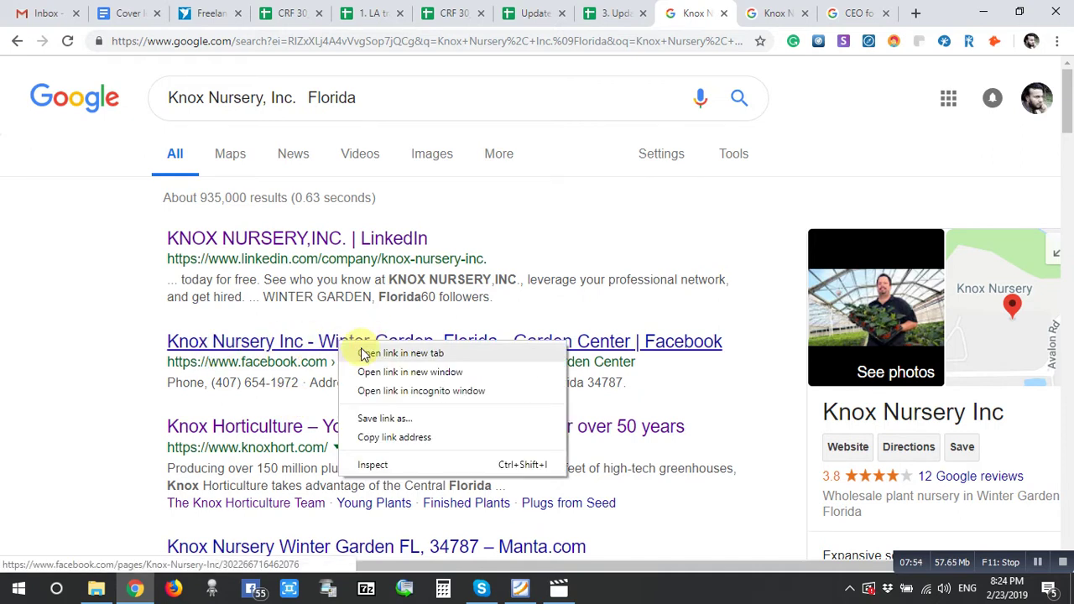
click(361, 350)
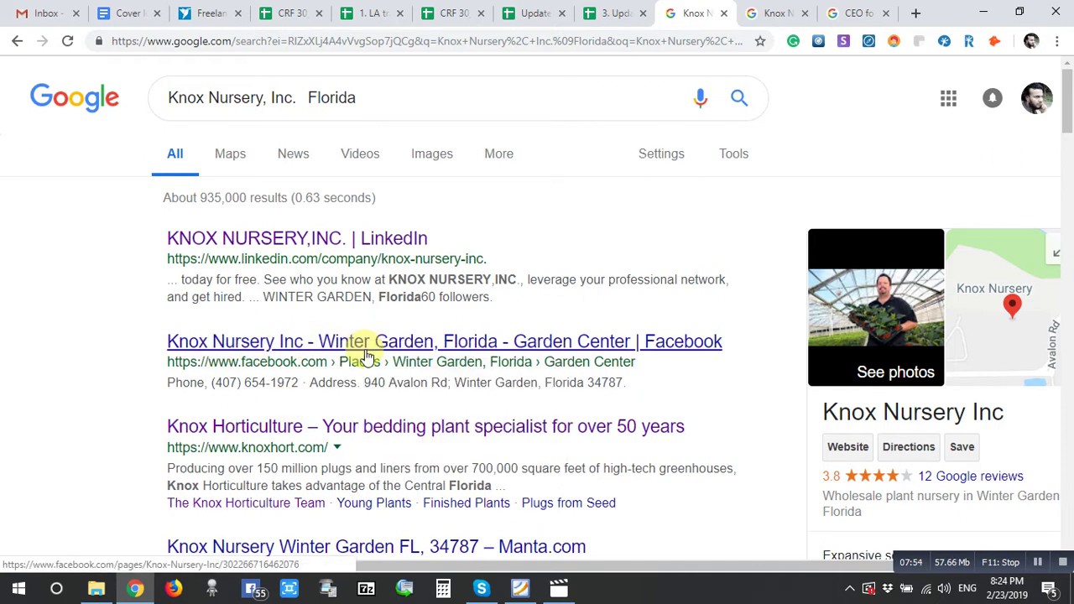
right_click(290, 244)
click(318, 256)
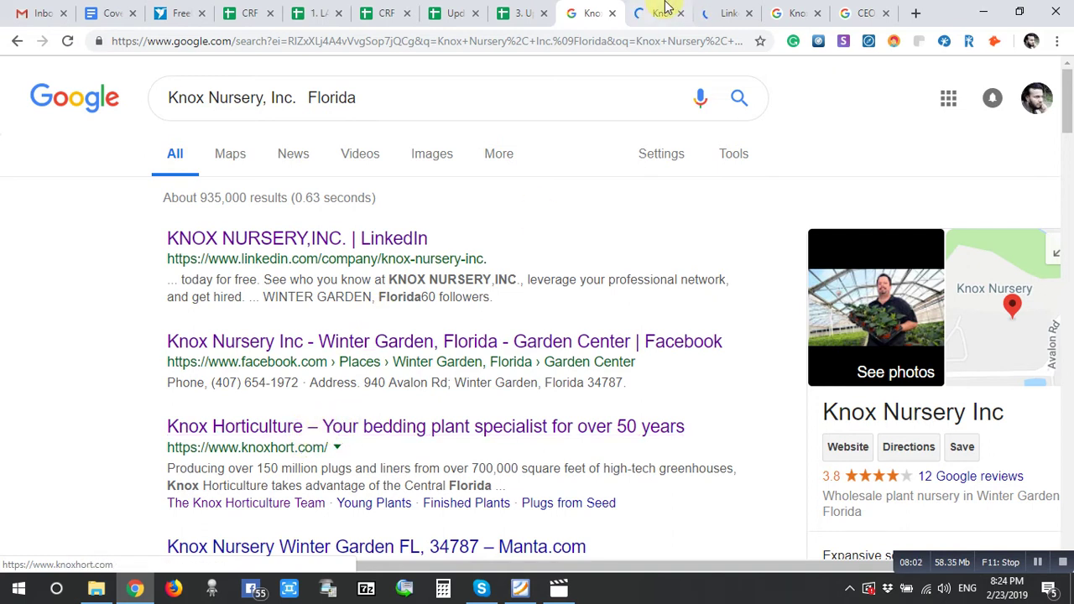
click(725, 10)
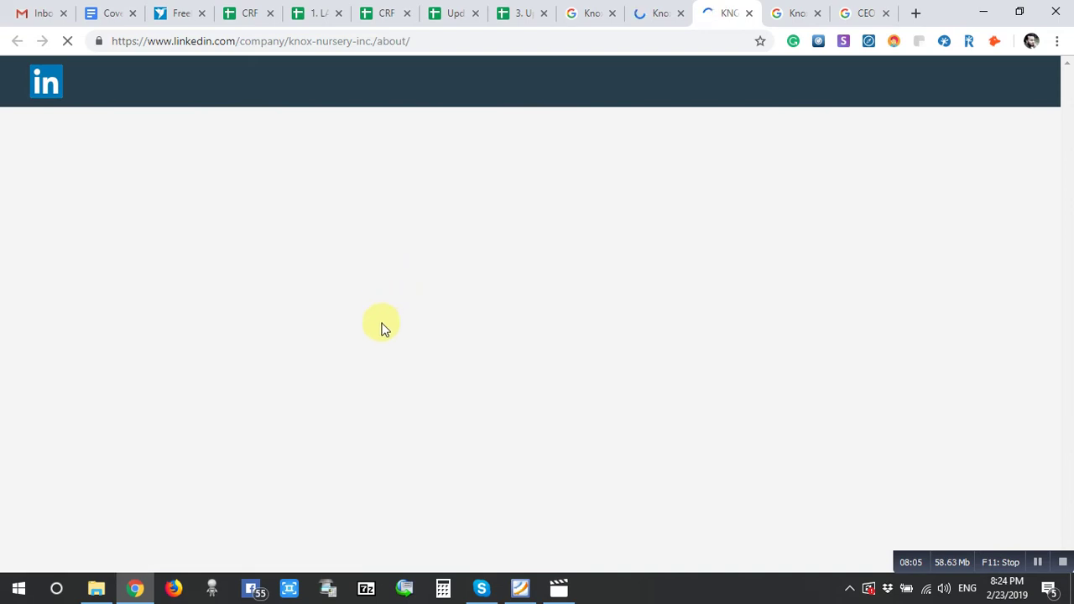
- Confirm knoxnursery.com and 51-200 employees on LinkedIn's Overview, open the site, and close LinkedIn
scroll(423, 419, down, 3)
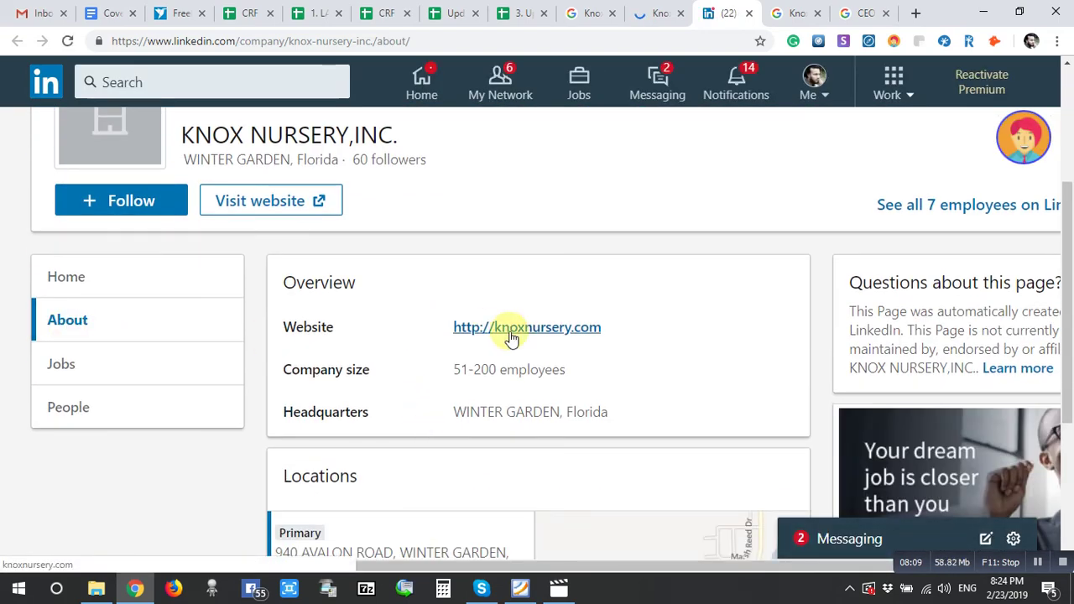
click(511, 336)
click(671, 17)
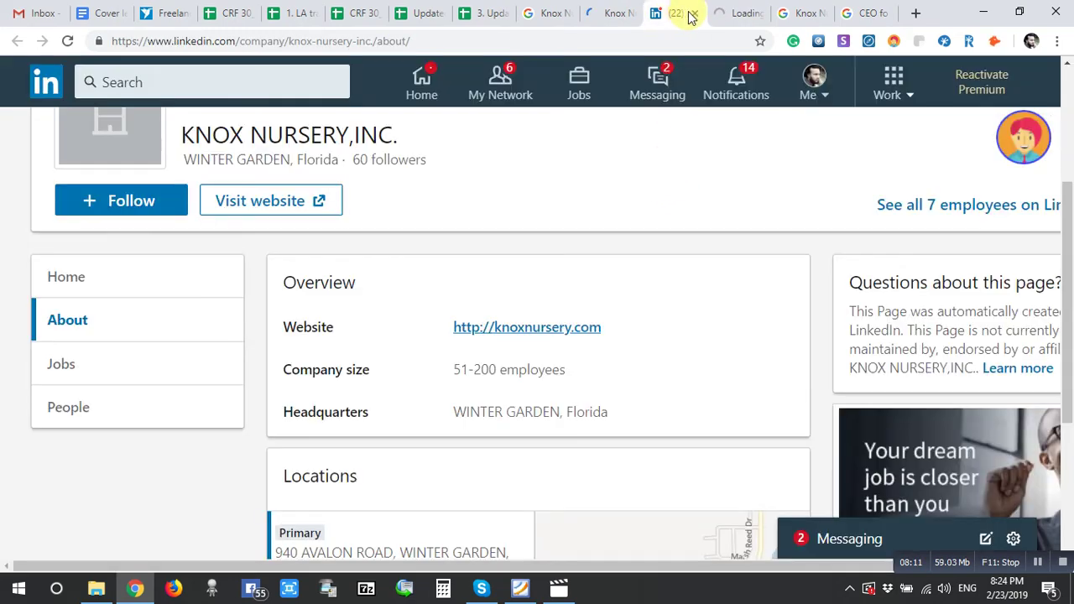
click(696, 14)
click(610, 13)
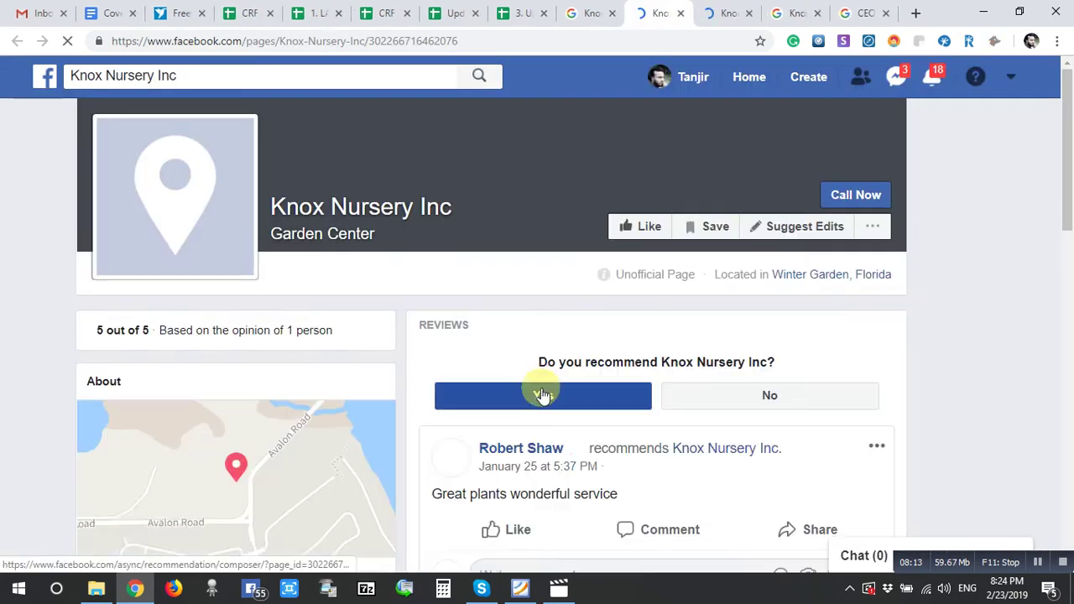
scroll(450, 376, down, 3)
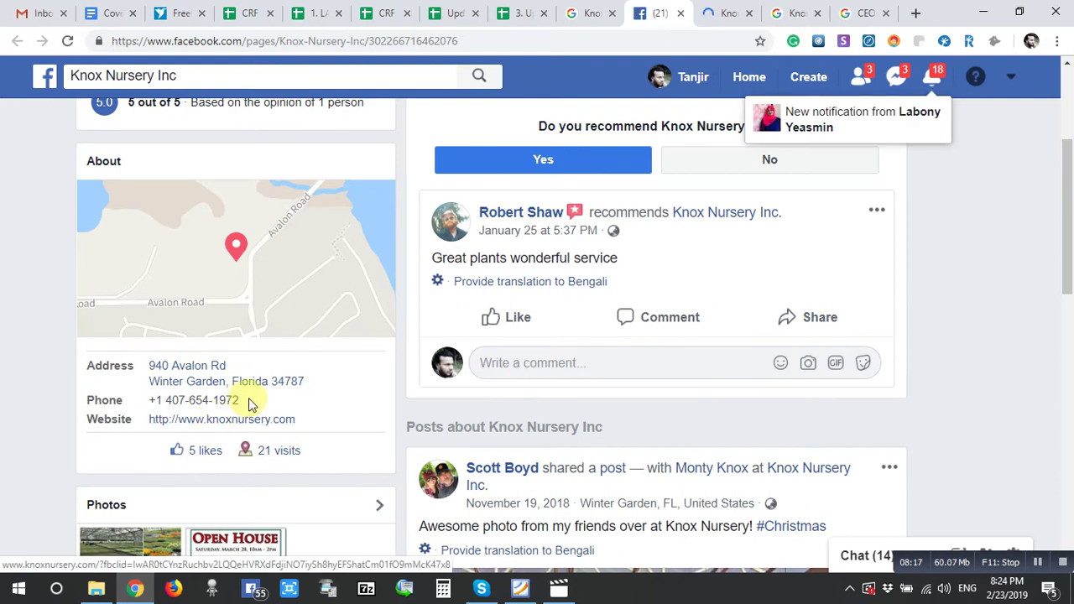
drag(245, 402, 177, 400)
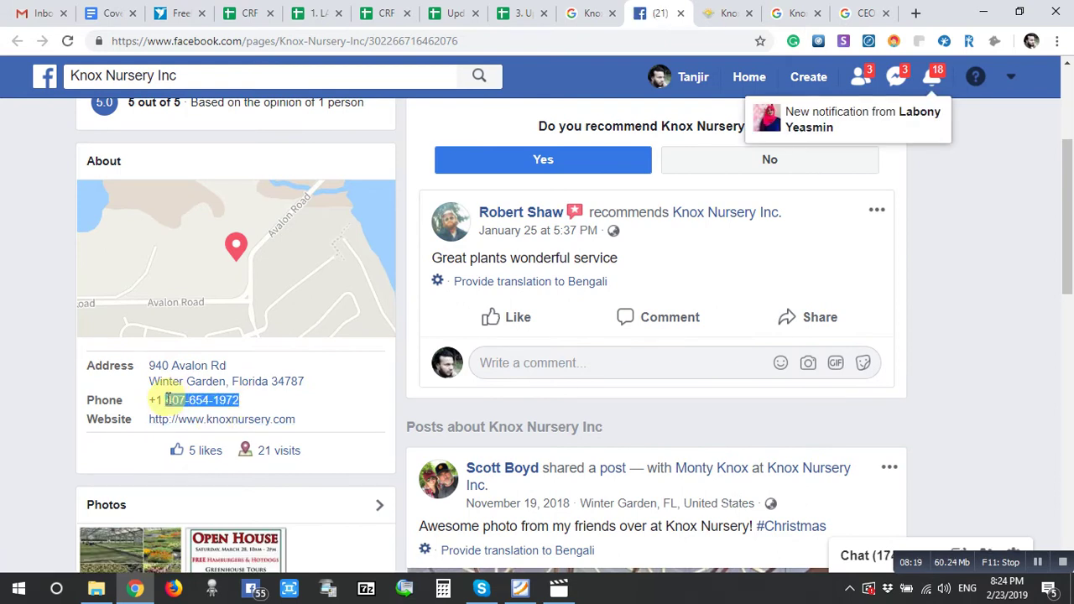
click(522, 13)
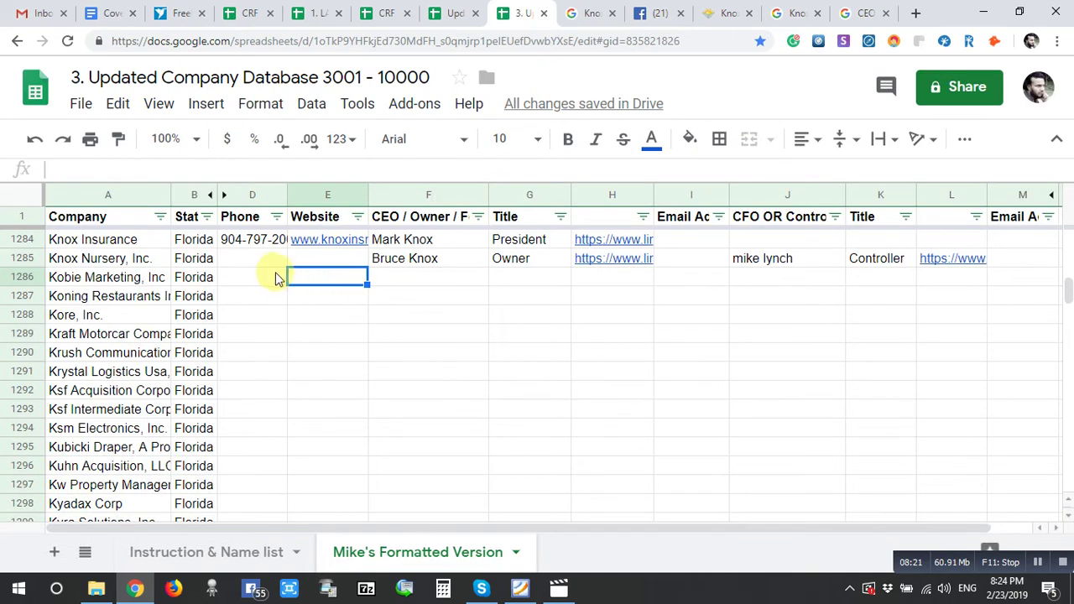
click(246, 261)
key(ctrl+v)
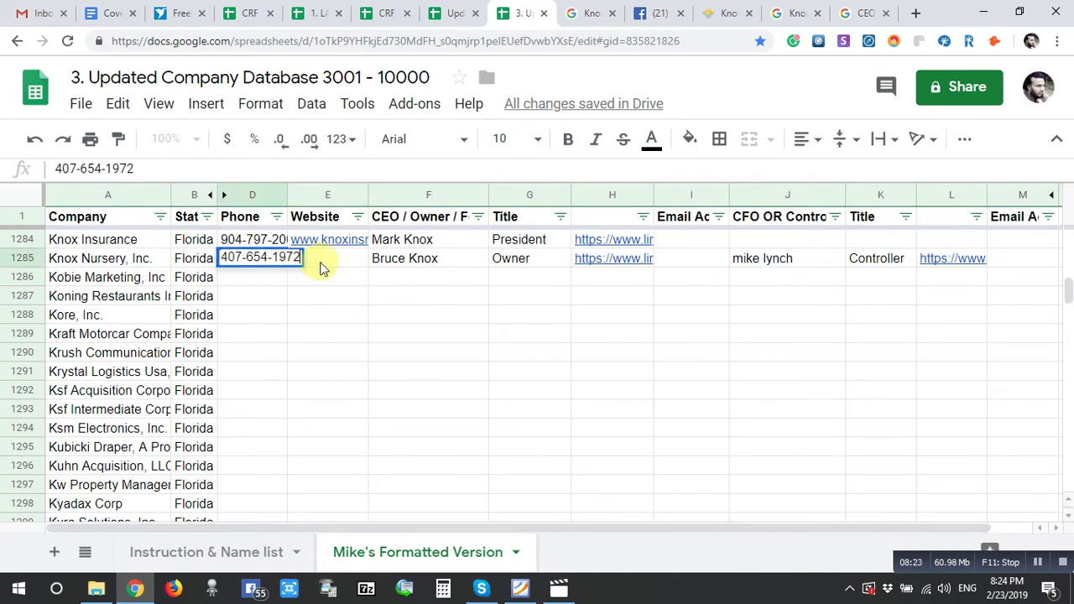
click(327, 263)
click(653, 13)
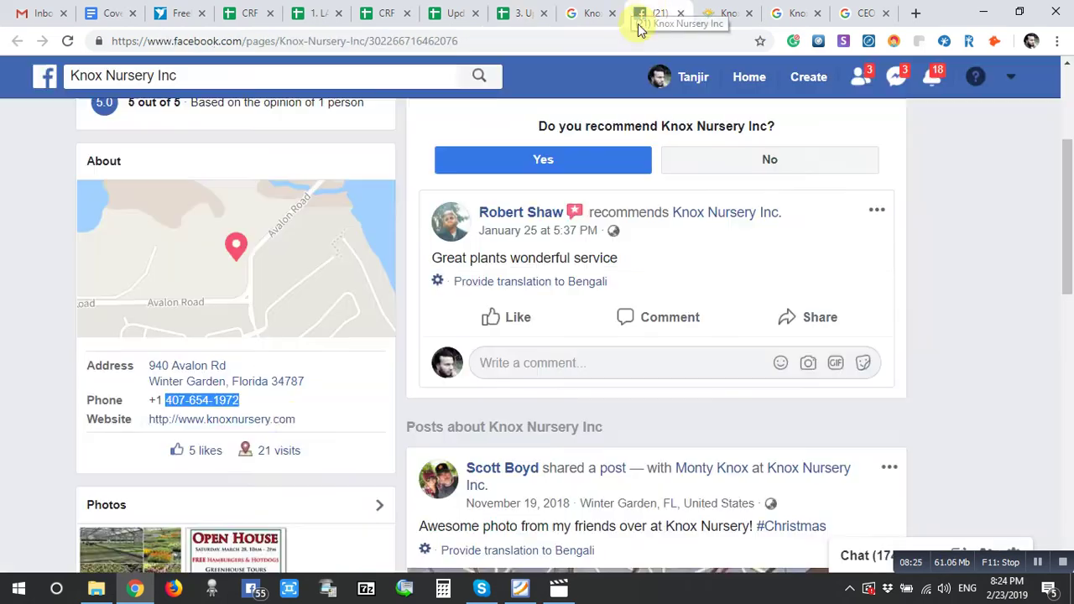
drag(313, 419, 155, 433)
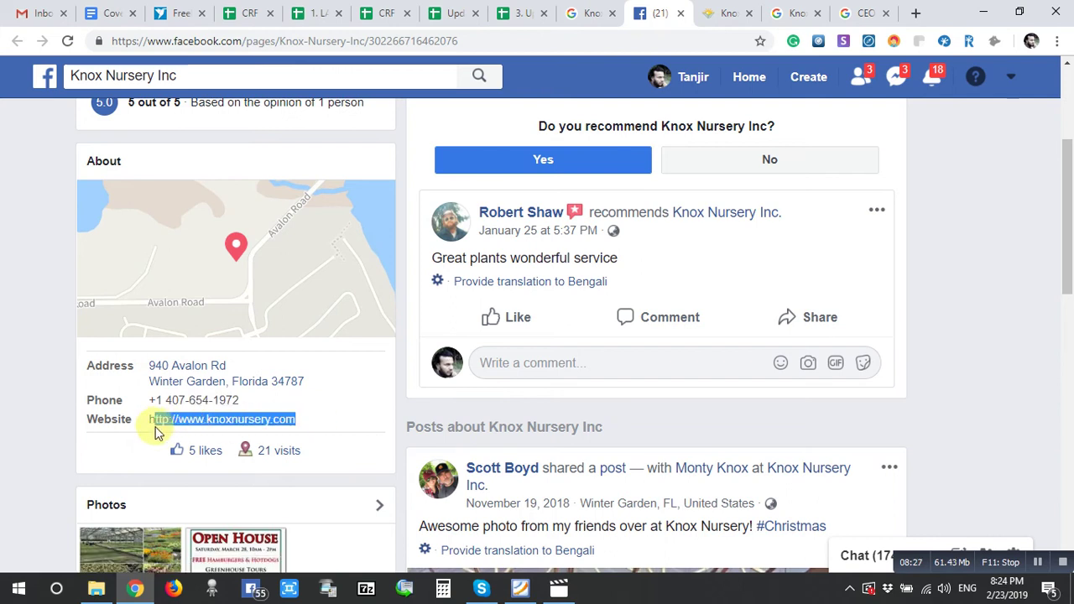
click(681, 13)
click(541, 10)
text(http://www.knoxnursery.com)
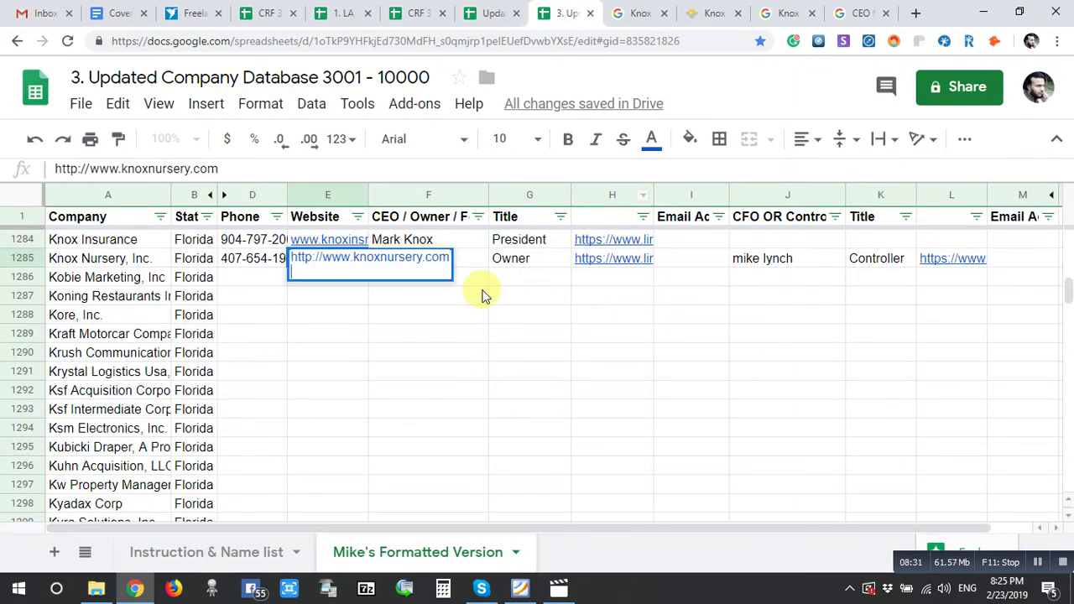
click(479, 294)
click(351, 278)
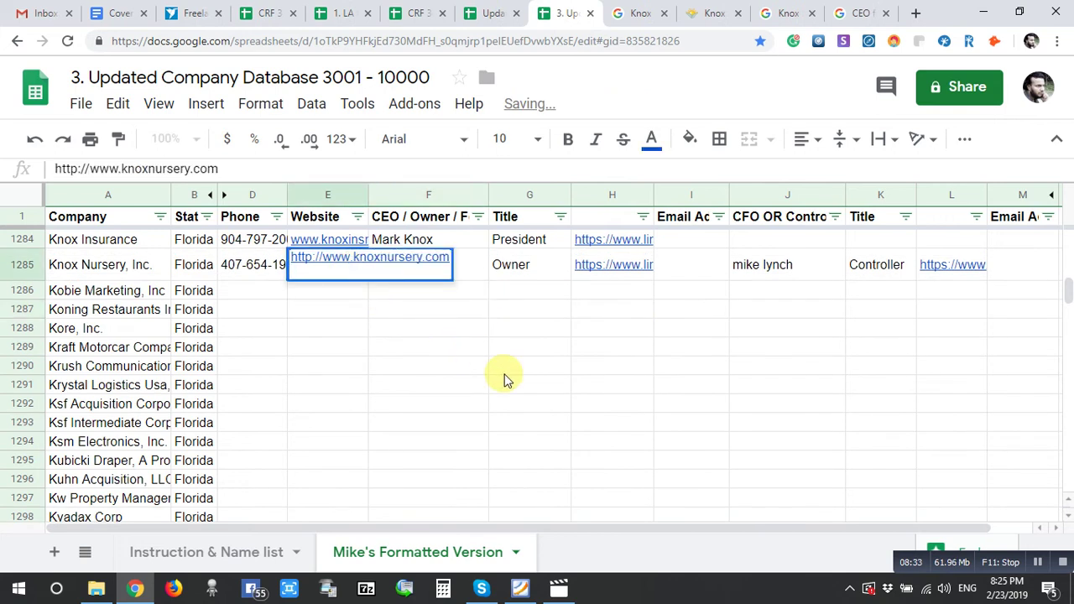
click(492, 353)
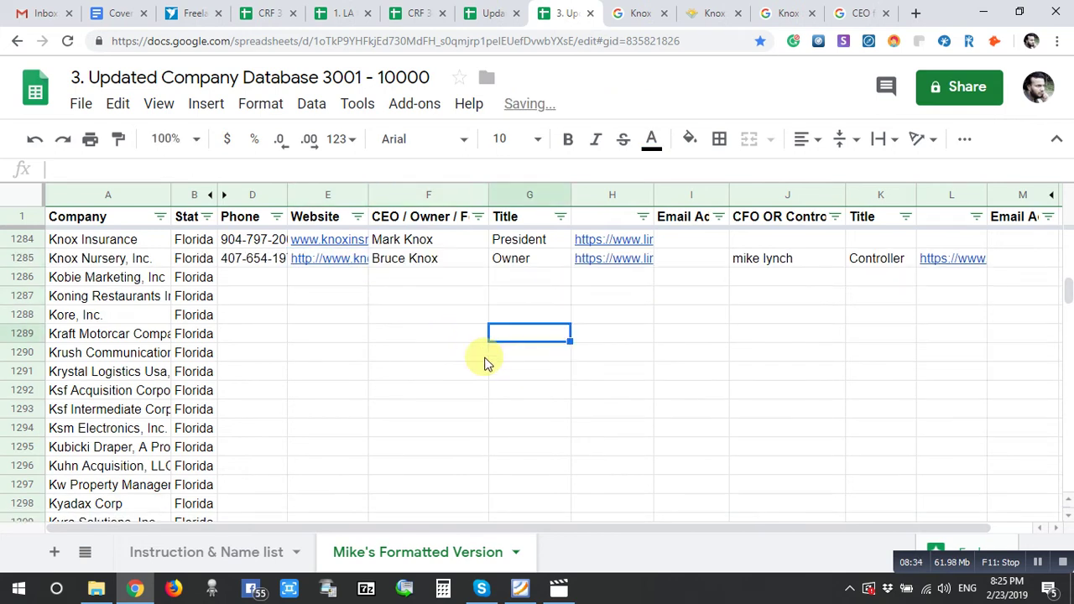
click(705, 8)
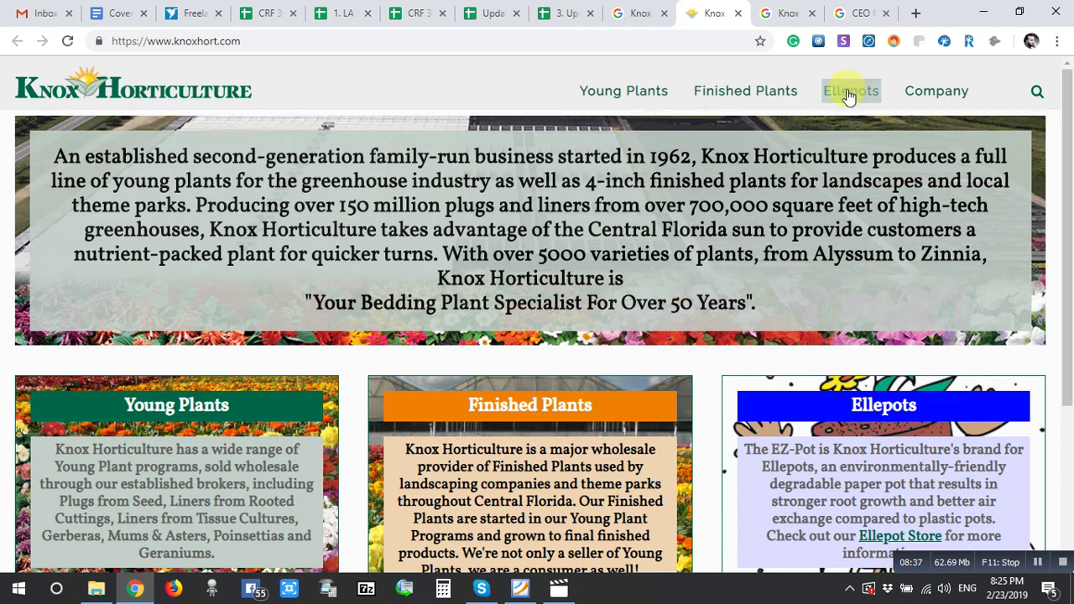
- Review Knox Horticulture's Our Team page for the president and Controller, then close it
mouse_move(931, 99)
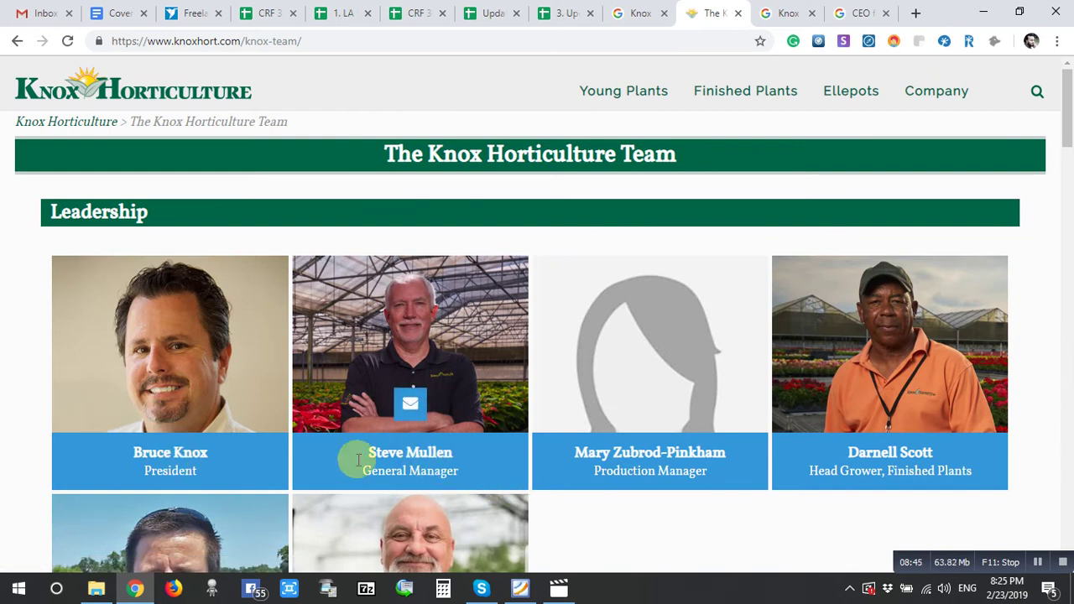
scroll(496, 470, down, 4)
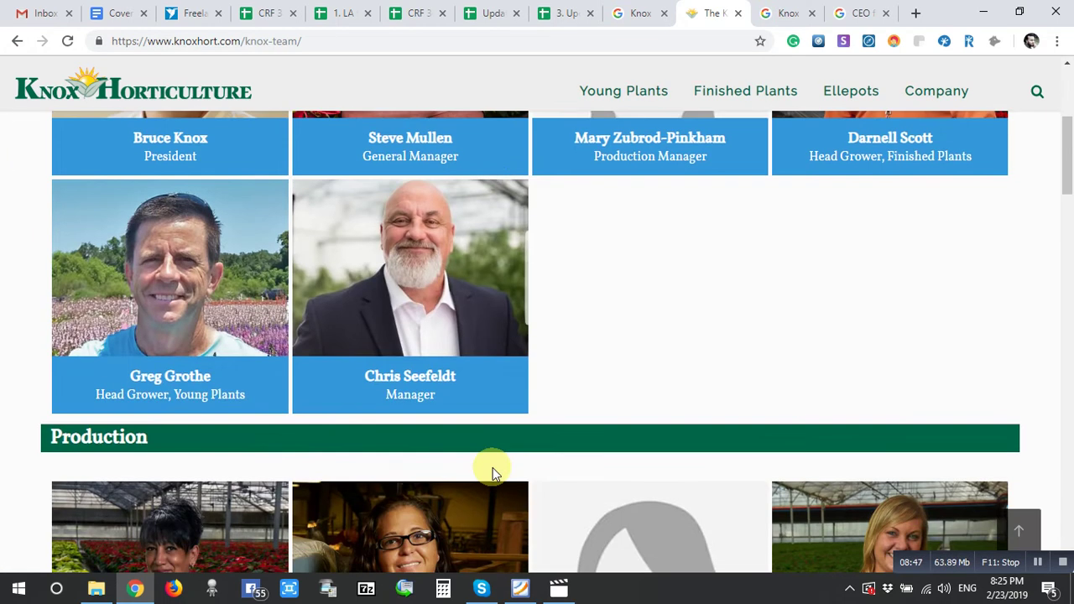
scroll(493, 467, down, 5)
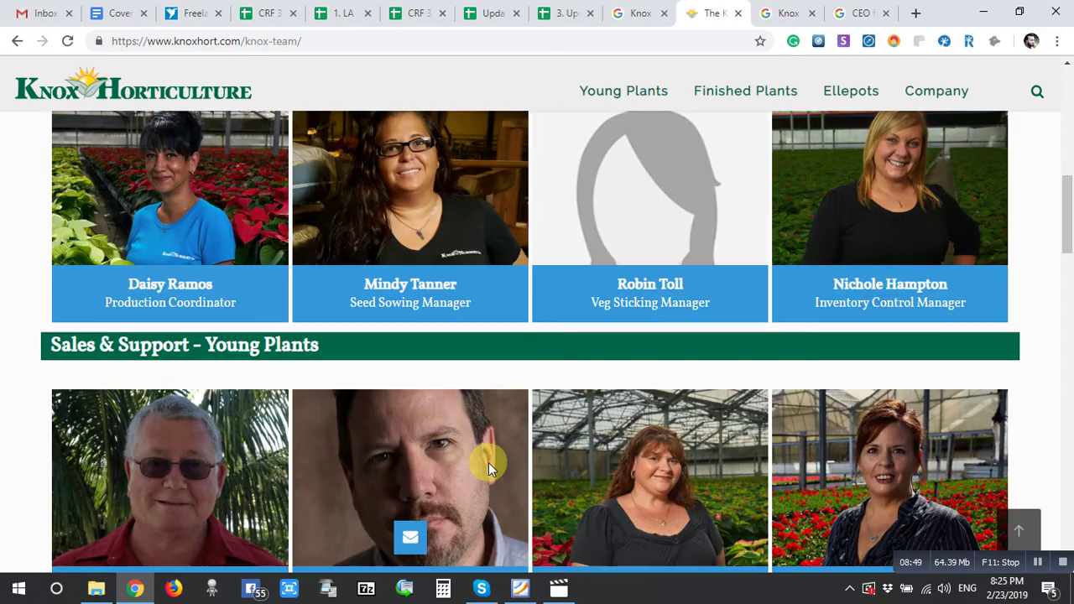
scroll(489, 461, down, 4)
scroll(490, 458, up, 4)
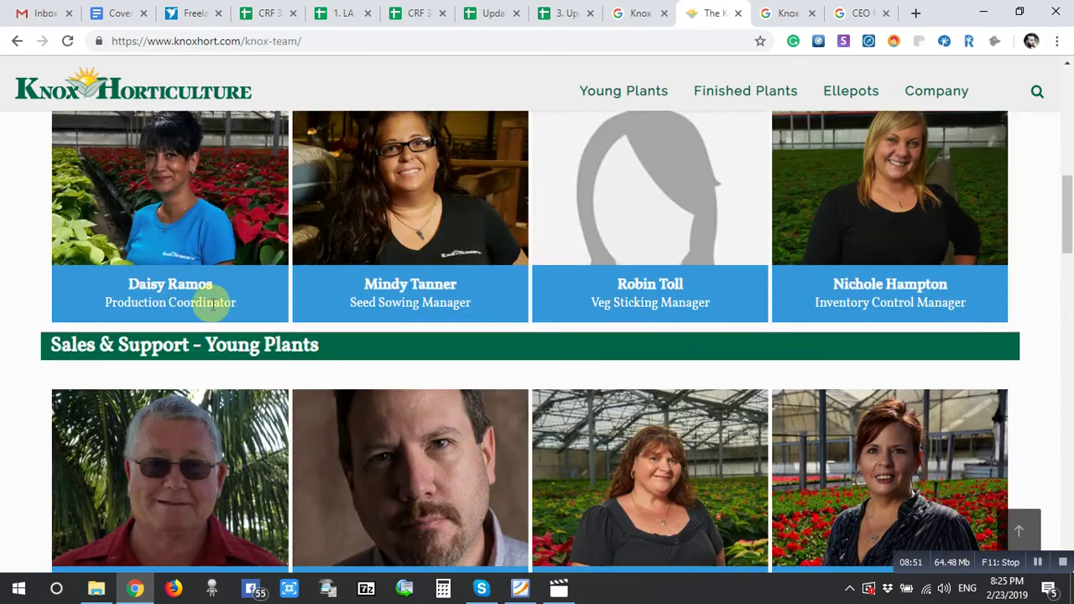
scroll(242, 388, down, 11)
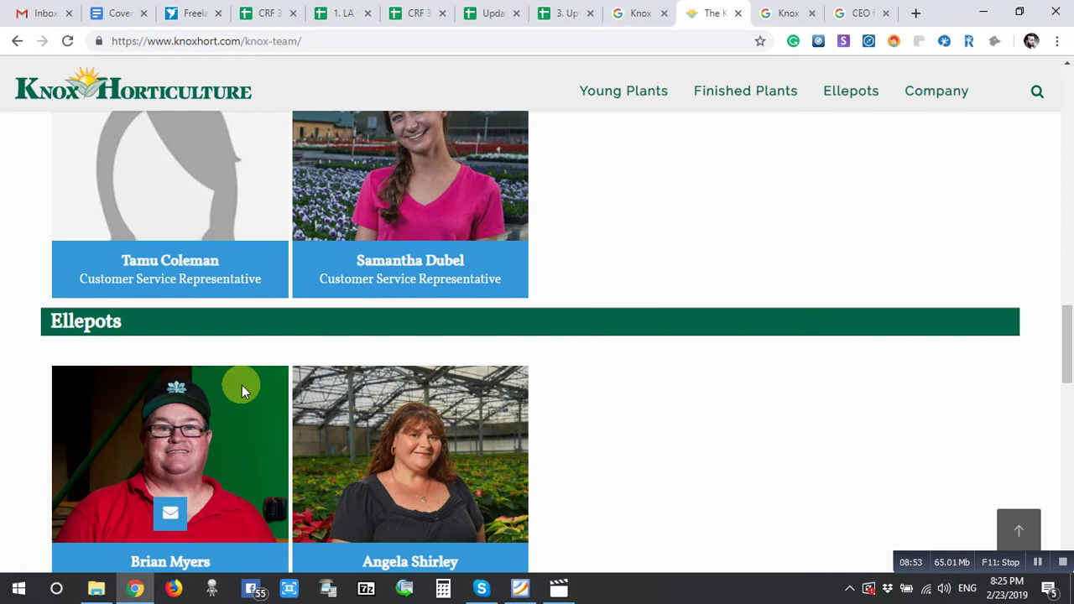
scroll(242, 385, down, 5)
scroll(241, 385, down, 5)
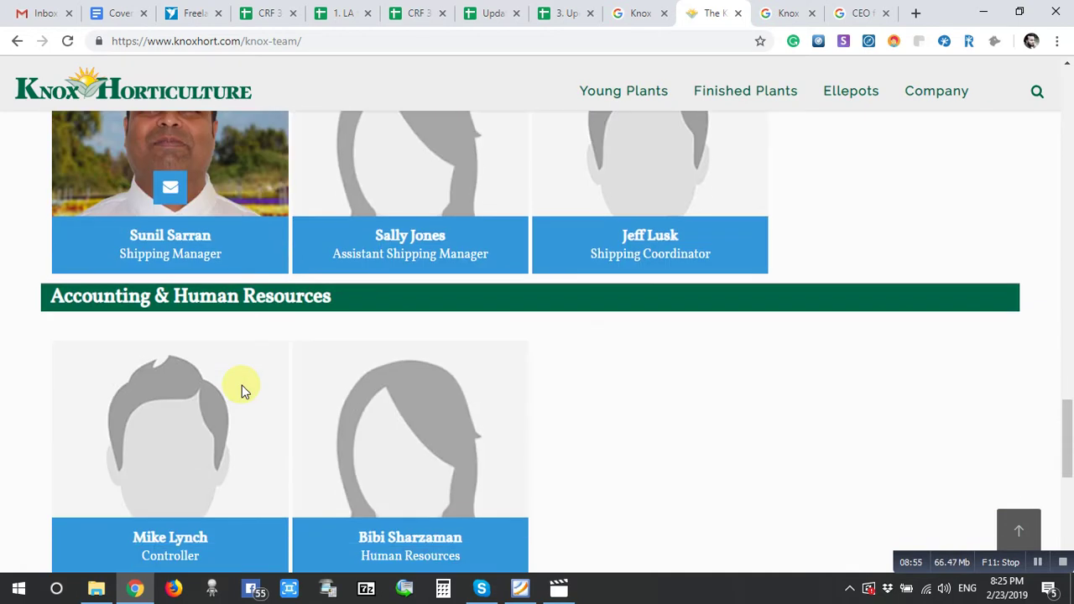
scroll(242, 390, down, 2)
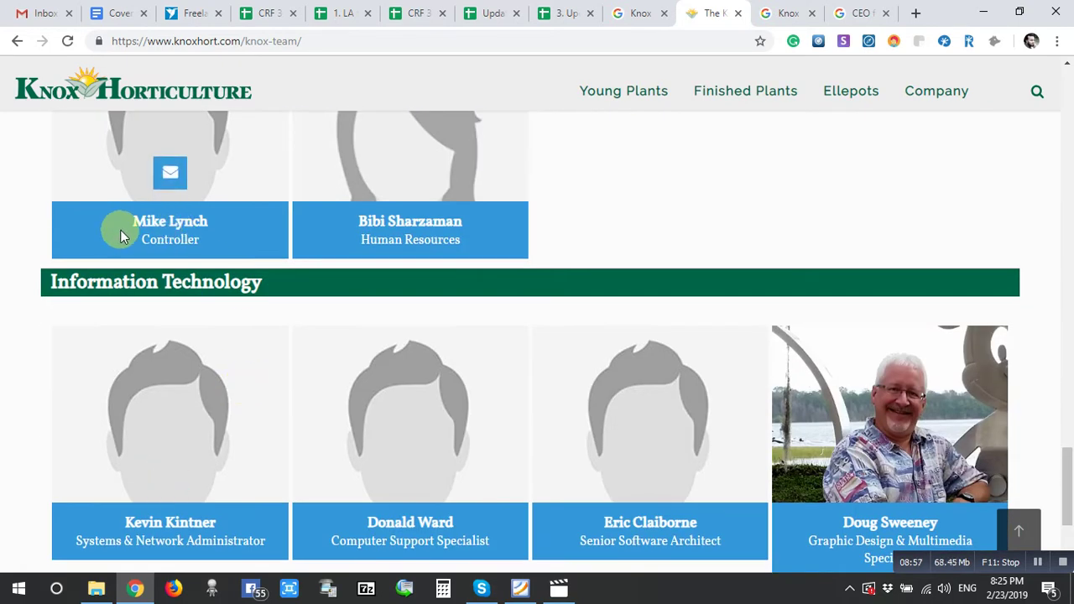
click(738, 14)
click(579, 13)
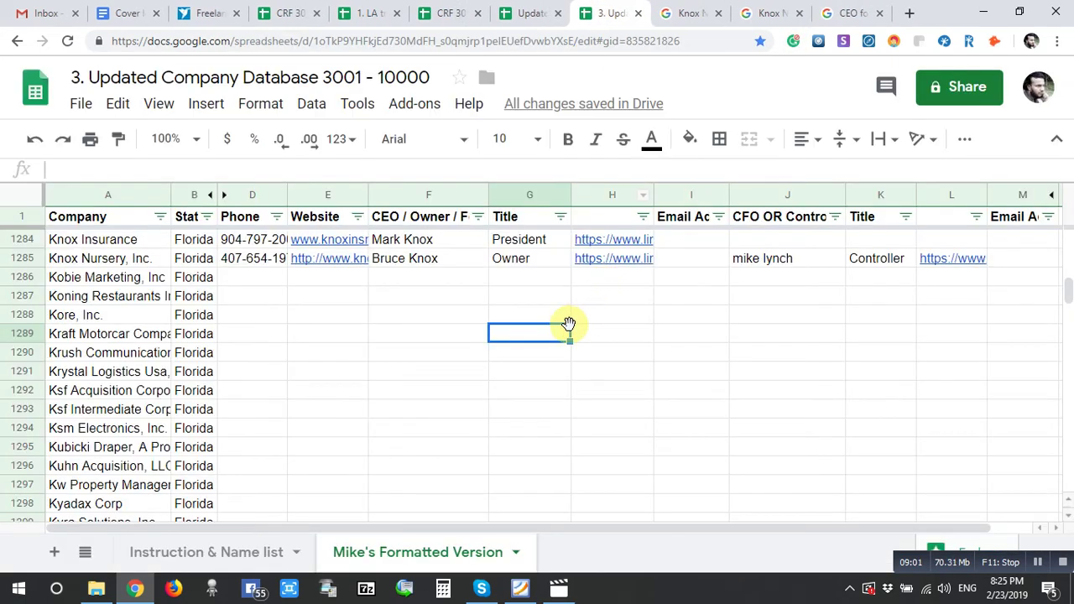
- Copy Kobie Marketing, Inc from A1286 and search Google for it in Florida
click(155, 278)
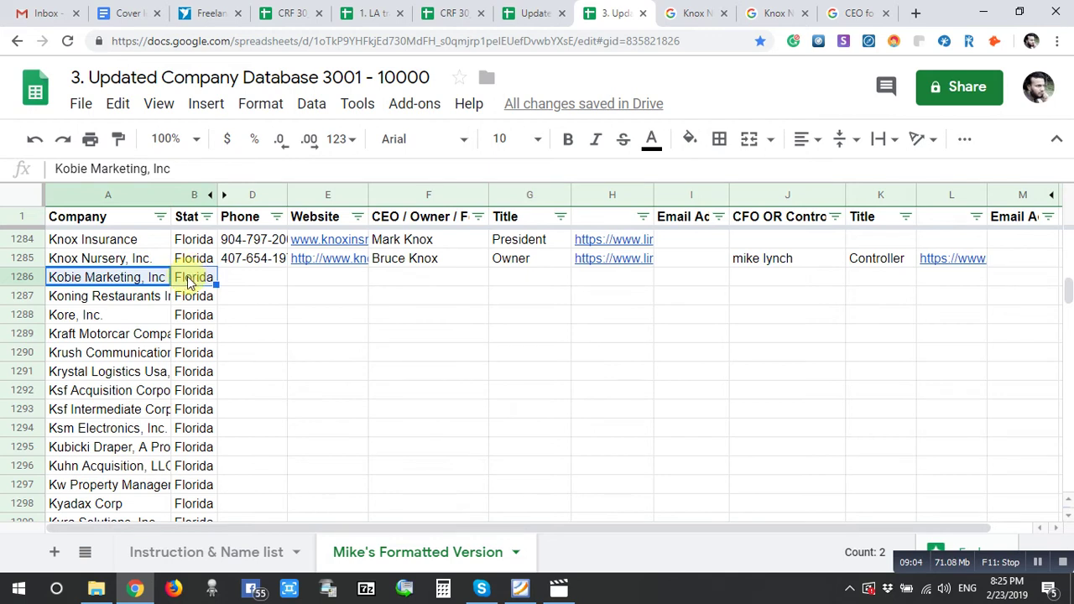
drag(178, 284, 130, 281)
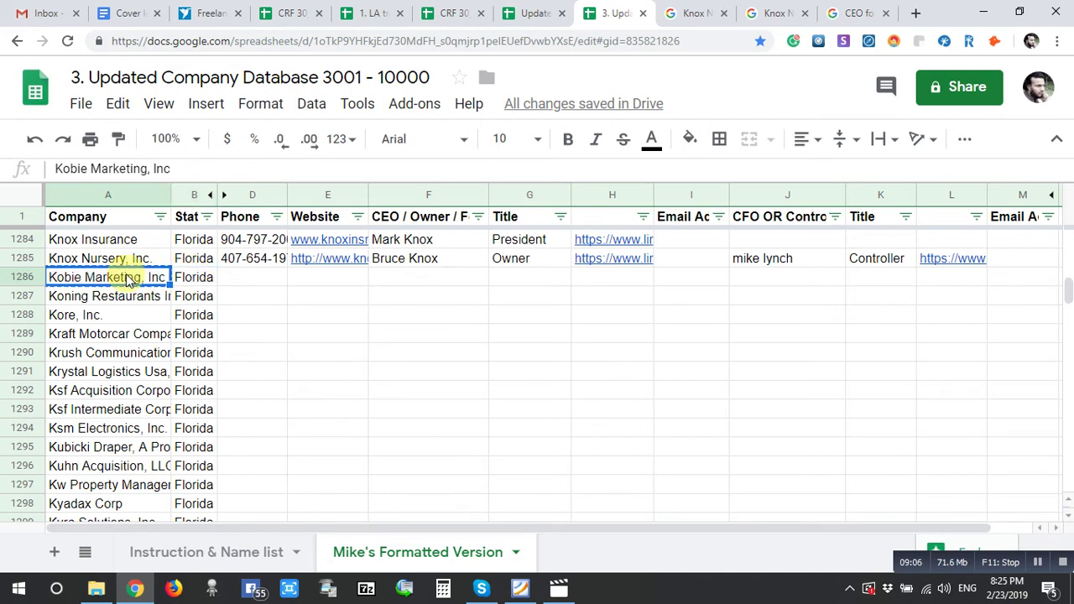
click(671, 15)
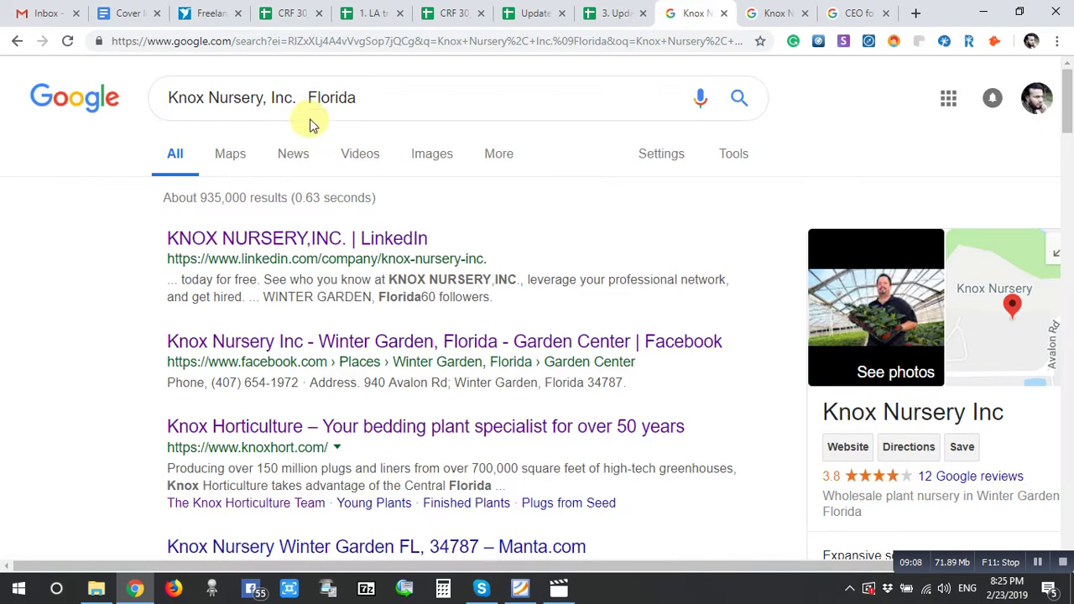
click(296, 97)
drag(302, 98, 24, 168)
text(Kobie Marketing, Inc)
key(Return)
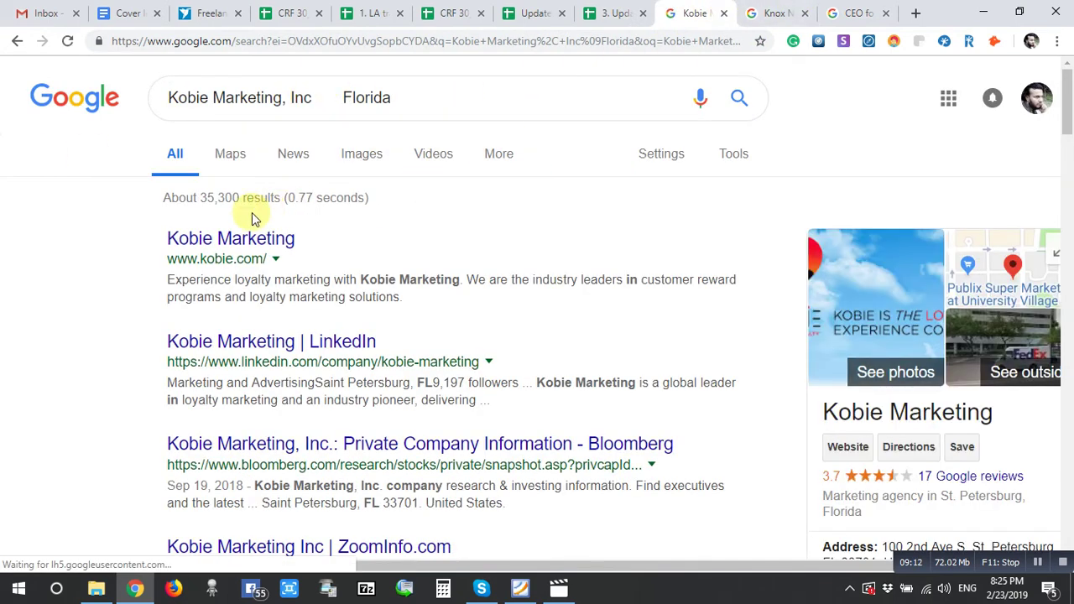
- Open Kobie Marketing's company website and Bloomberg profile results in new tabs
right_click(226, 243)
click(272, 248)
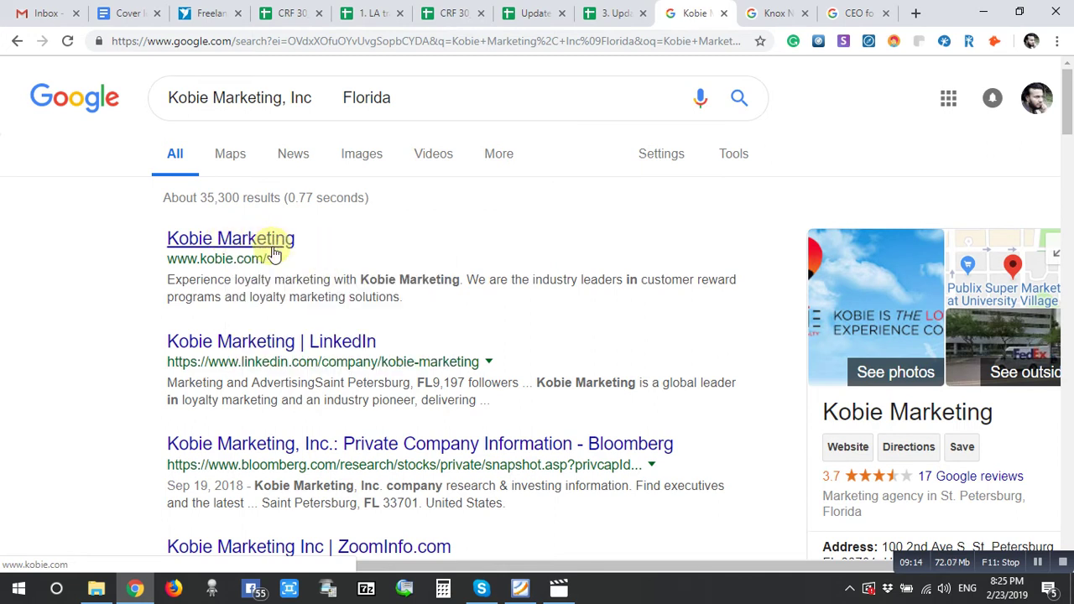
right_click(248, 451)
click(304, 323)
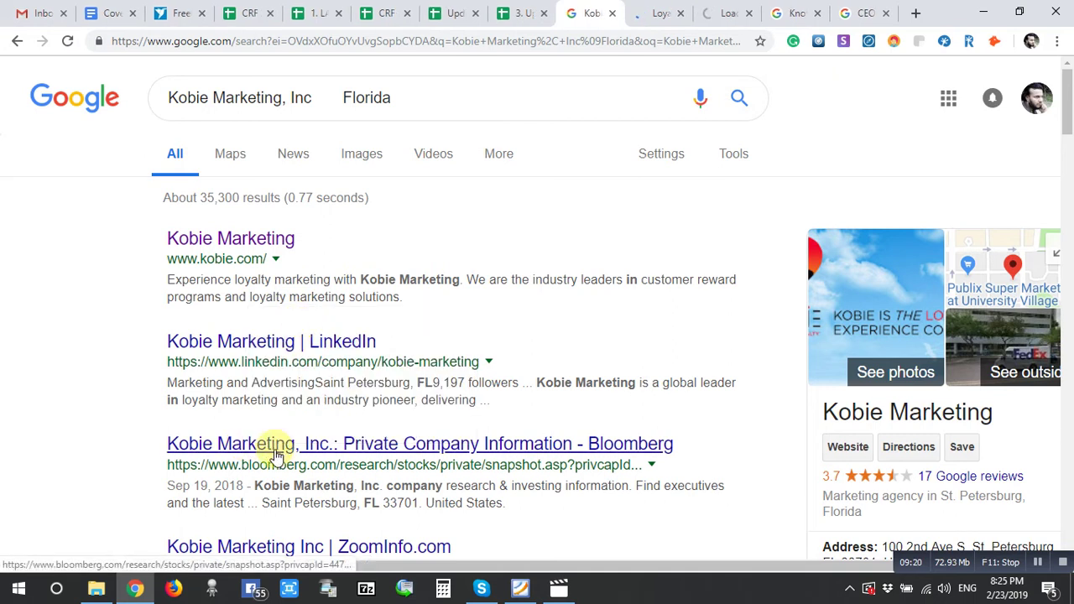
- Rerun the Bloomberg and 'CEO of Kobie Marketing, Inc Florida Linkedin' searches with the new name
click(793, 11)
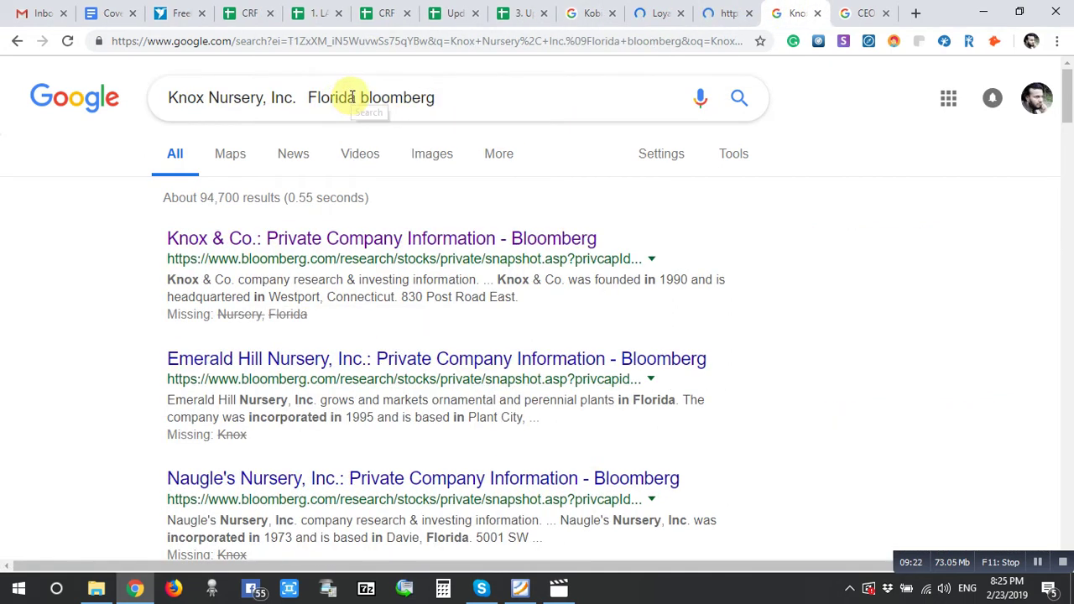
drag(300, 97, 29, 136)
text(Kobie Marketing, Inc)
key(Return)
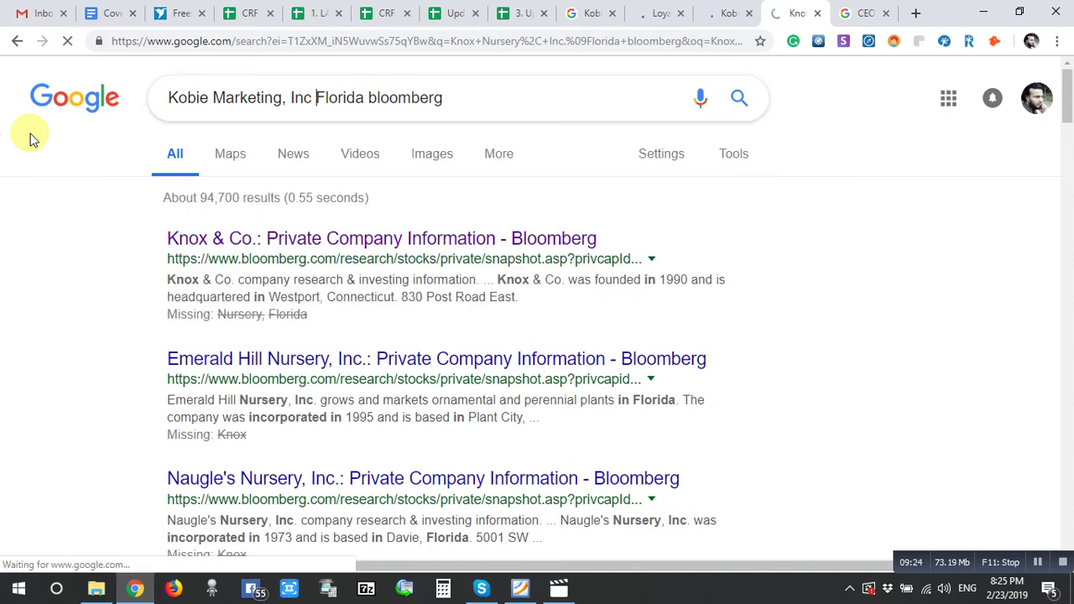
click(866, 12)
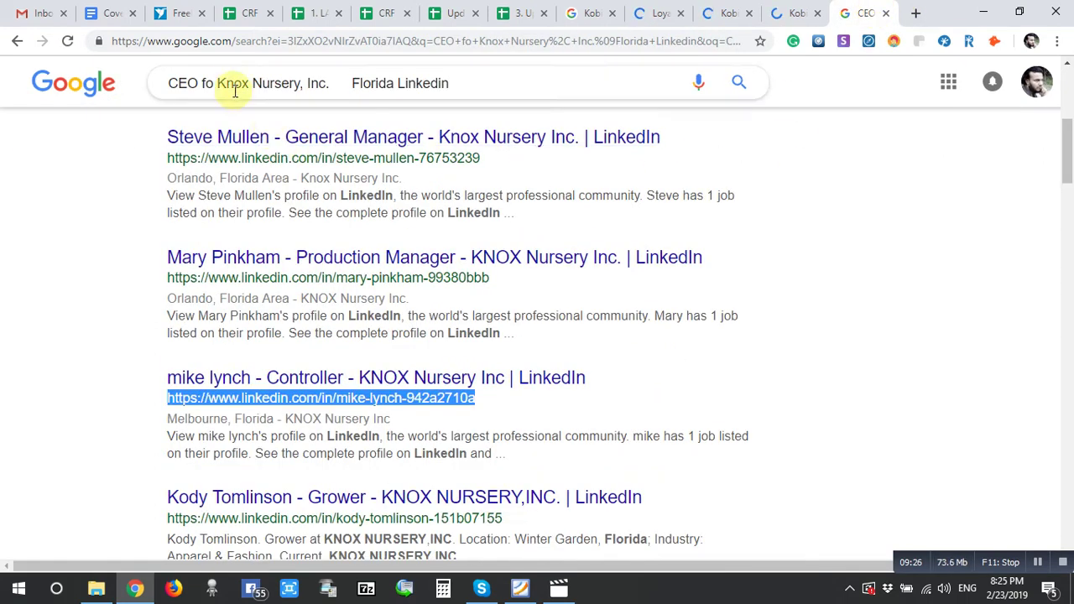
drag(217, 81, 334, 85)
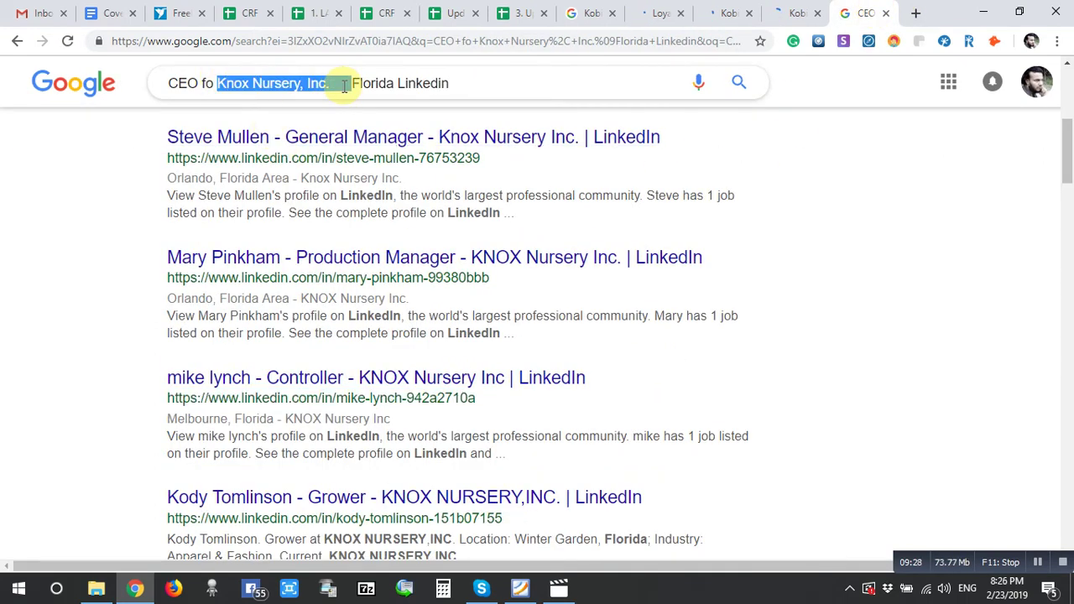
key(BackSpace)
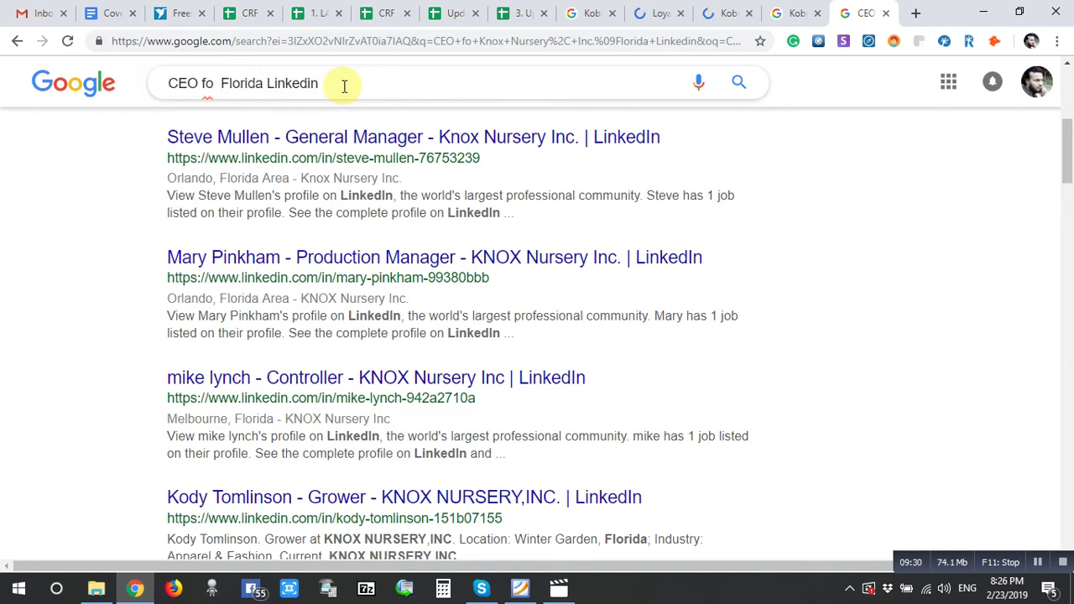
text(Kobie Marketing, Inc)
key(Return)
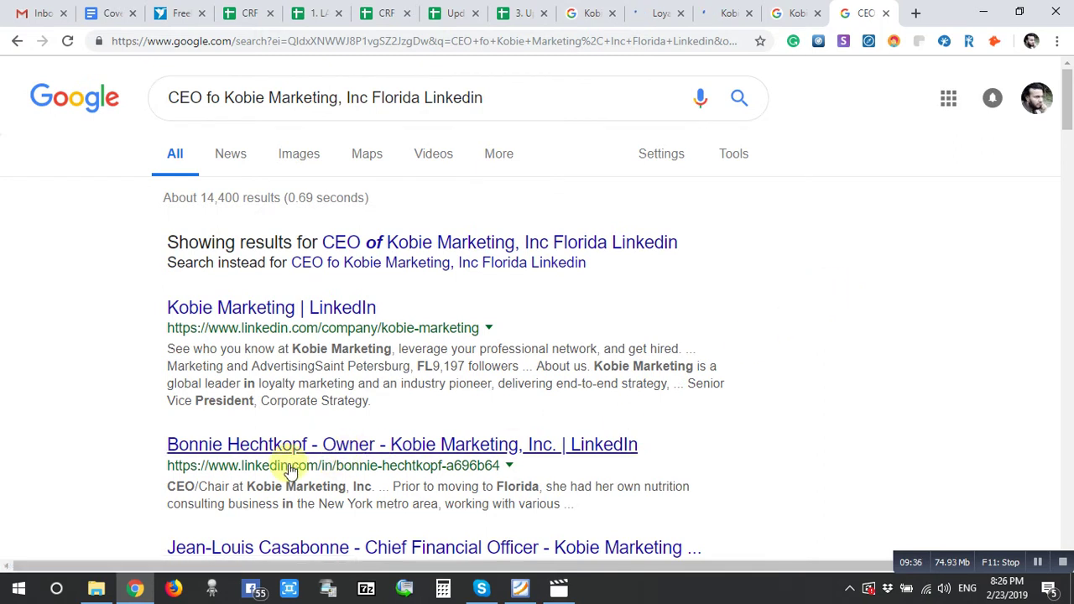
- Paste the Kobie Marketing owner's name and the title Owner into row 1286
scroll(268, 453, down, 1)
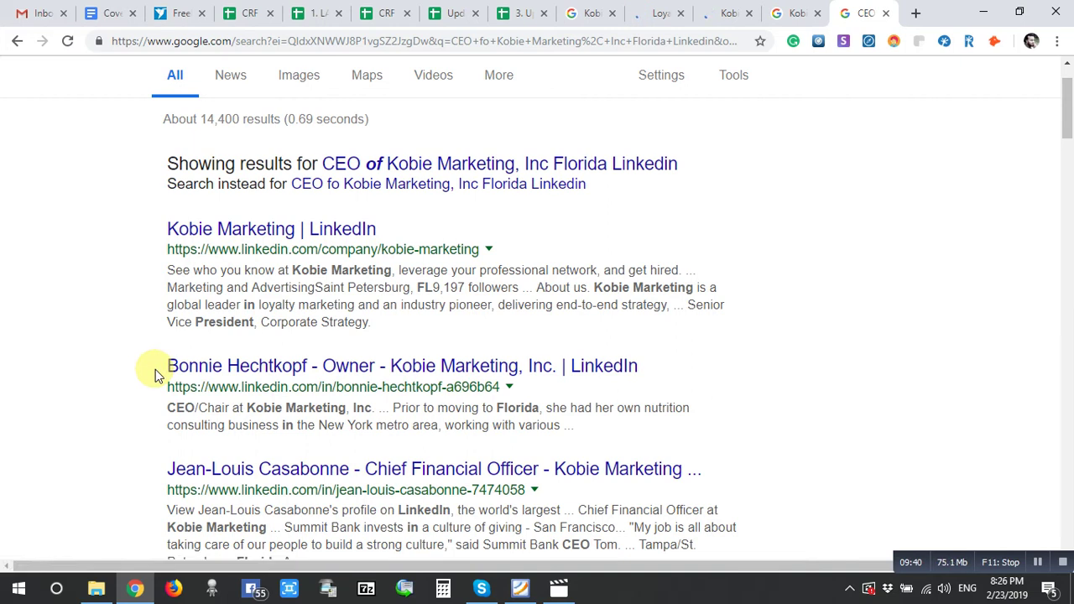
drag(162, 369, 379, 366)
key(ctrl+c)
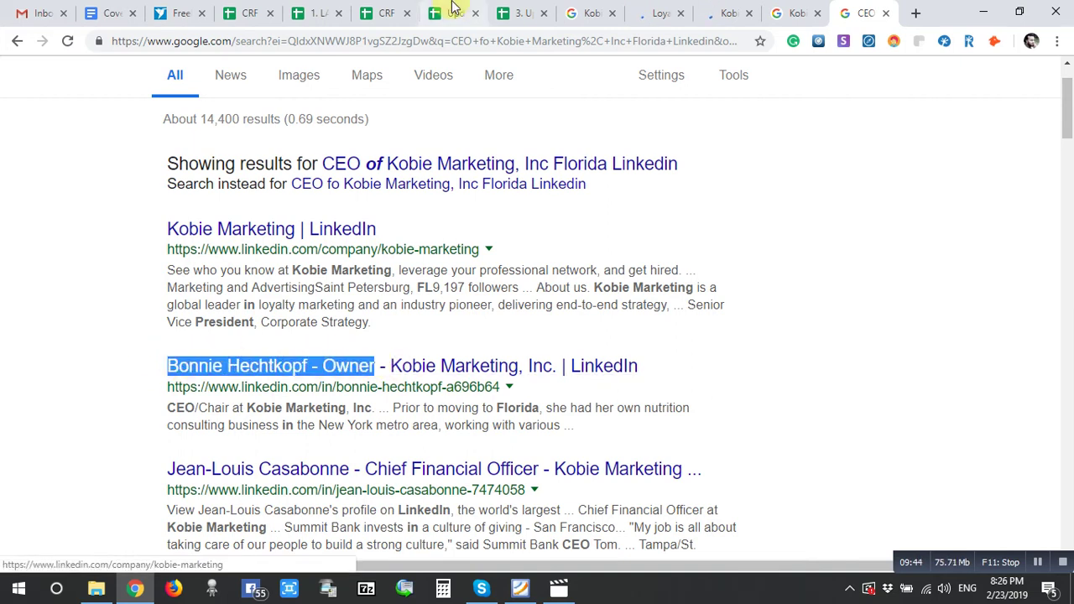
click(521, 12)
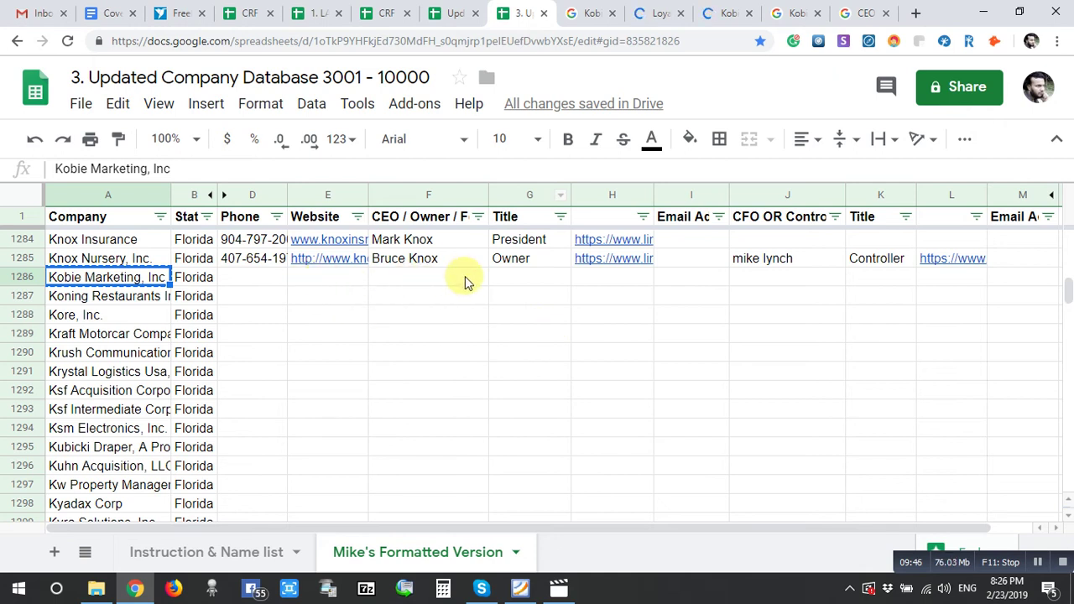
click(444, 283)
key(ctrl+v)
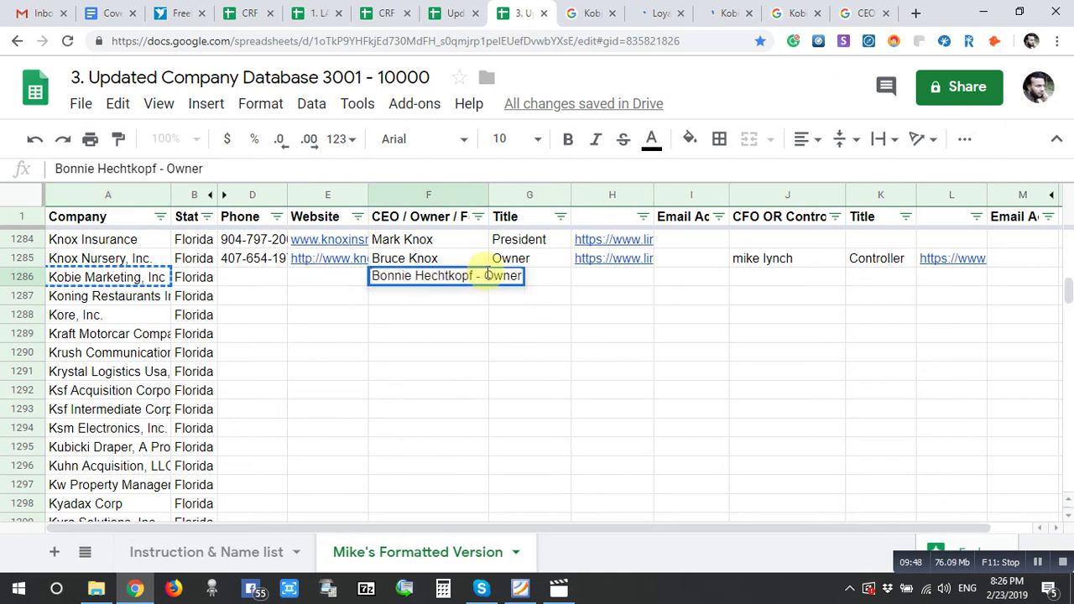
click(518, 275)
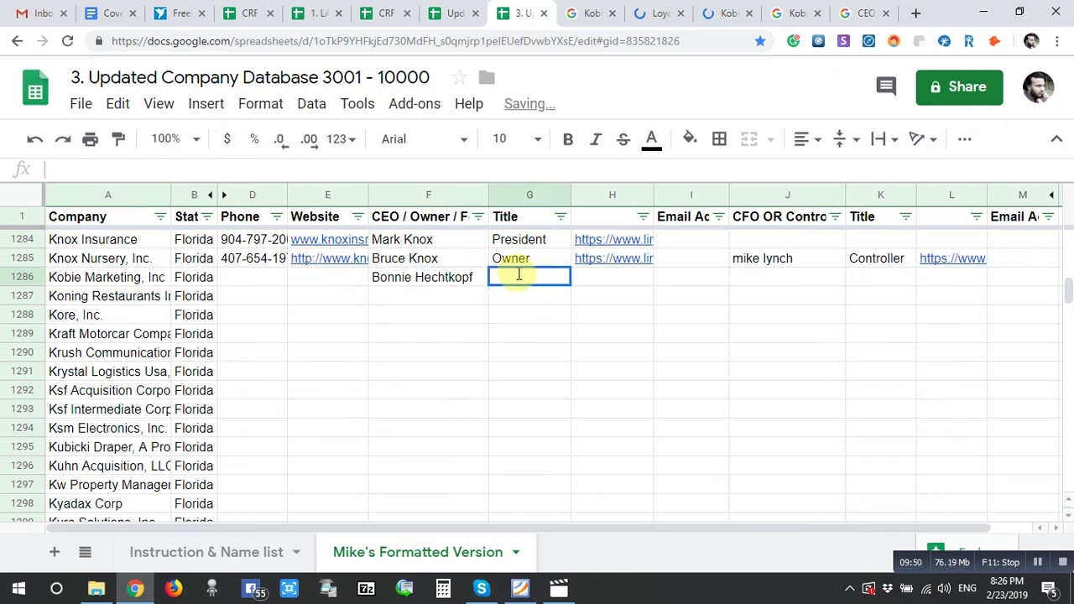
click(625, 286)
- Copy the owner's LinkedIn profile URL from the search result into the row
click(848, 8)
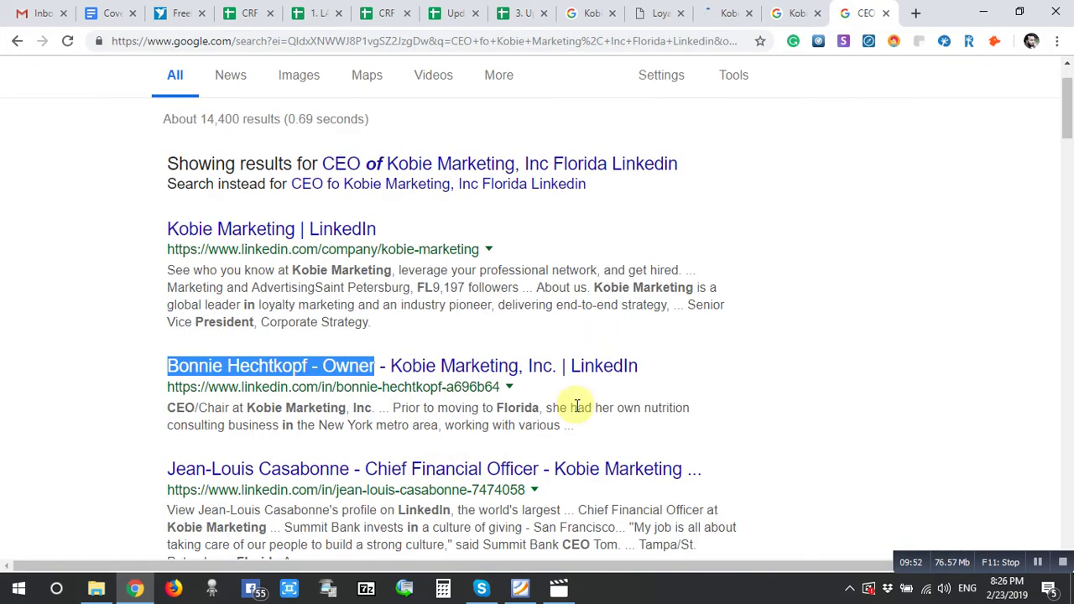
drag(162, 388, 504, 384)
key(ctrl+c)
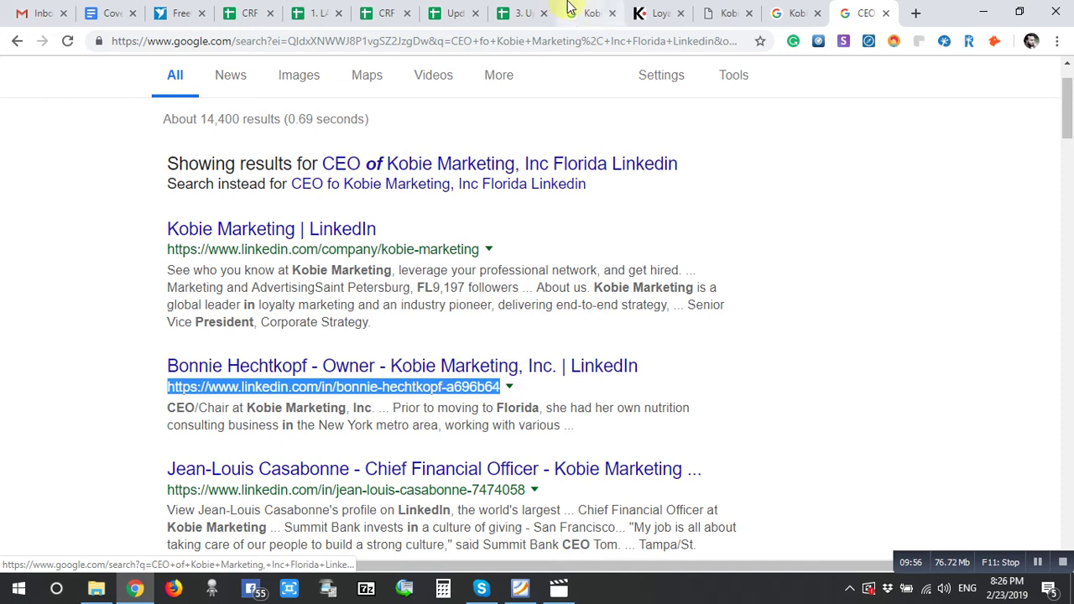
click(514, 12)
key(ctrl+v)
click(716, 327)
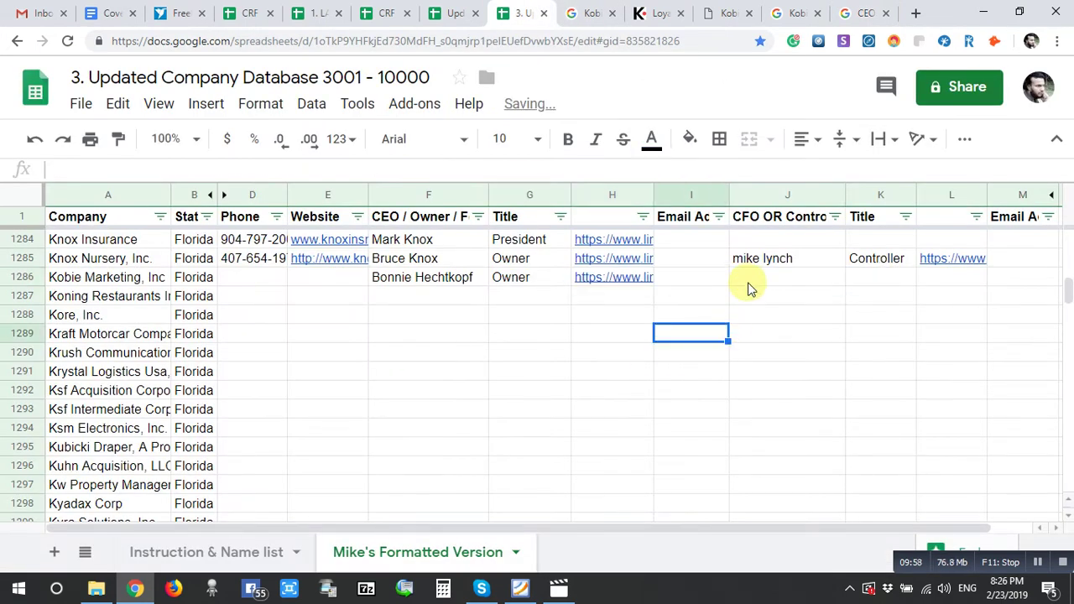
double_click(747, 280)
- Enter the CFO's name in J1286 and move 'Chief Financial Officer' into K1286
click(836, 10)
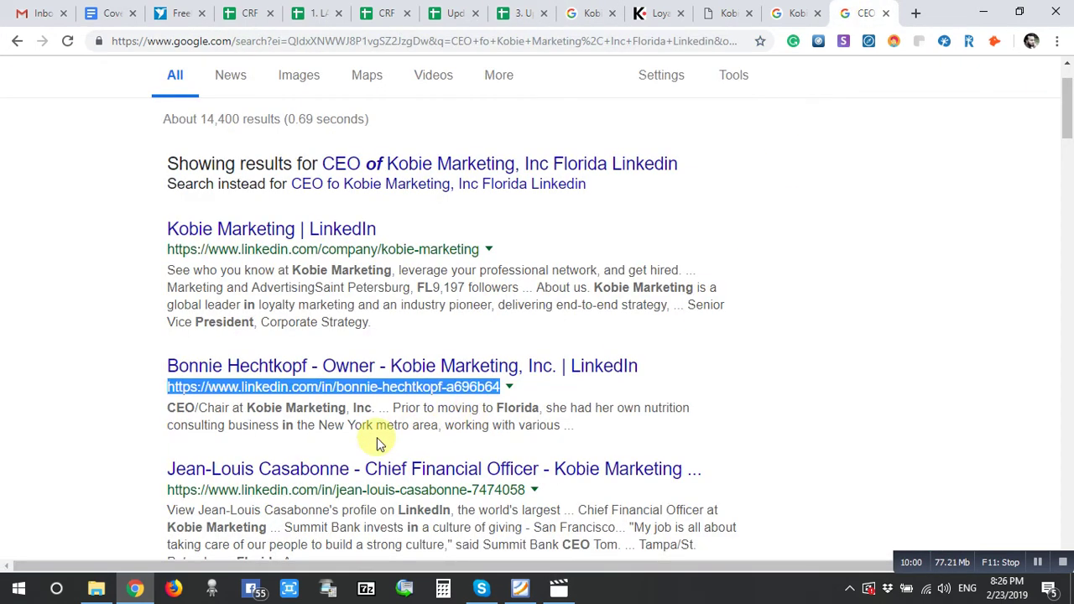
scroll(144, 479, down, 2)
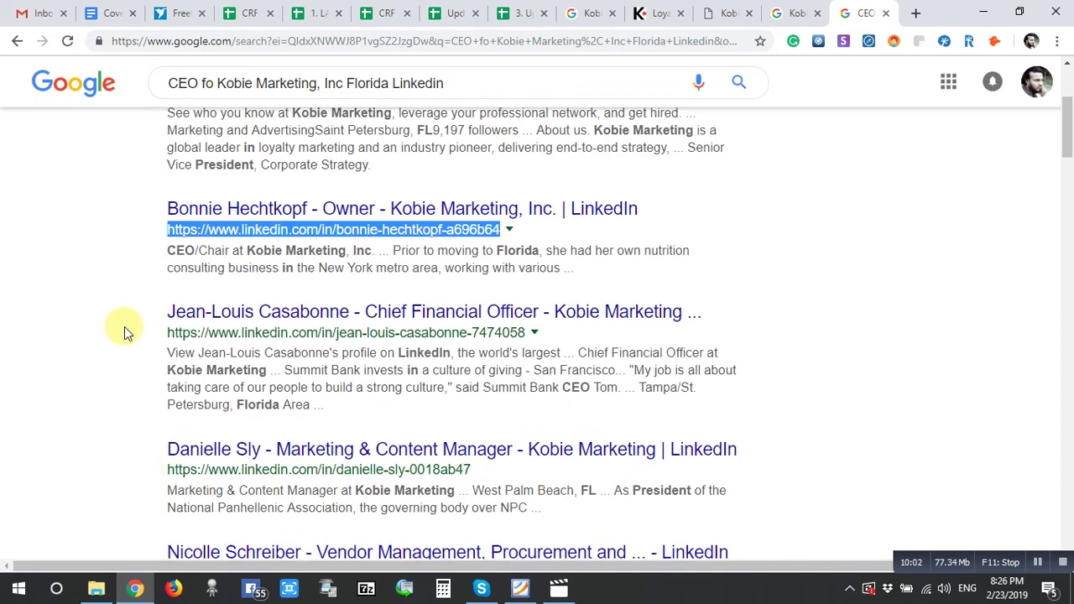
drag(149, 314, 542, 310)
click(544, 306)
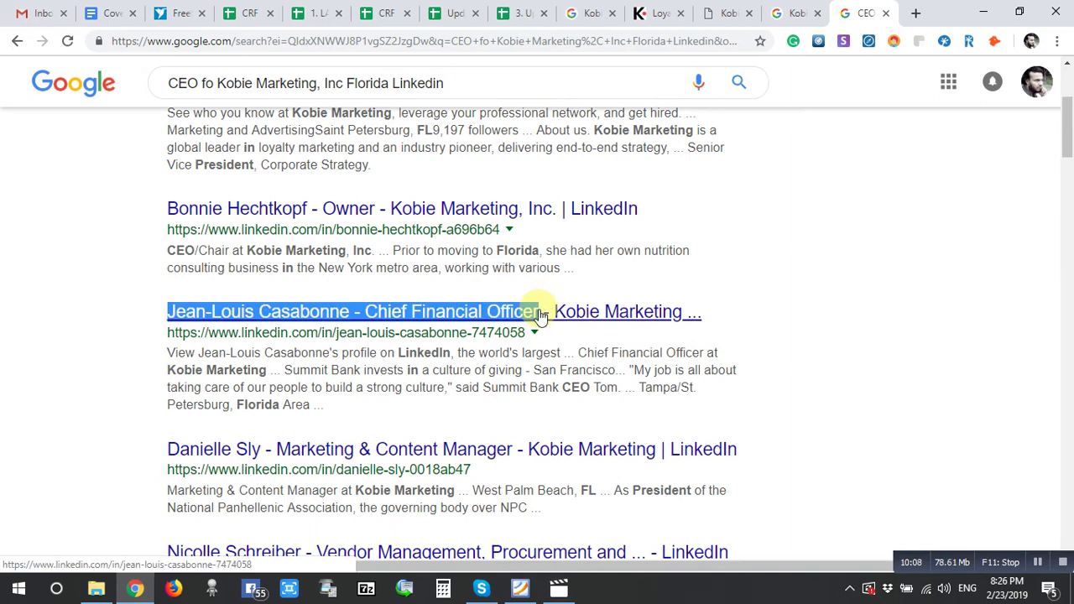
click(514, 13)
key(ctrl+v)
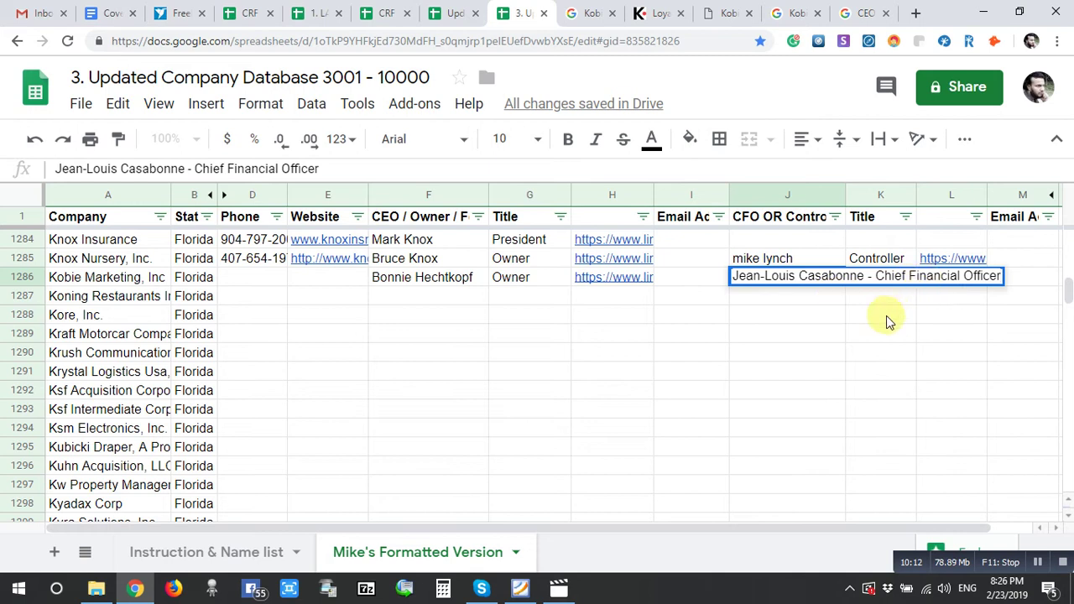
shift+click(878, 277)
key(ctrl+x)
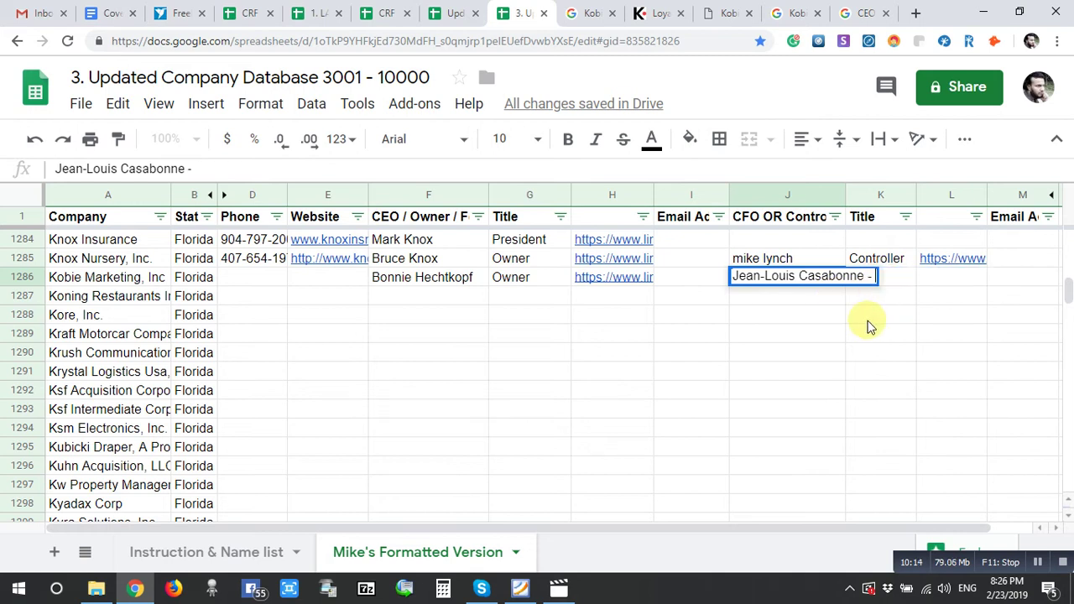
click(890, 284)
key(ctrl+v)
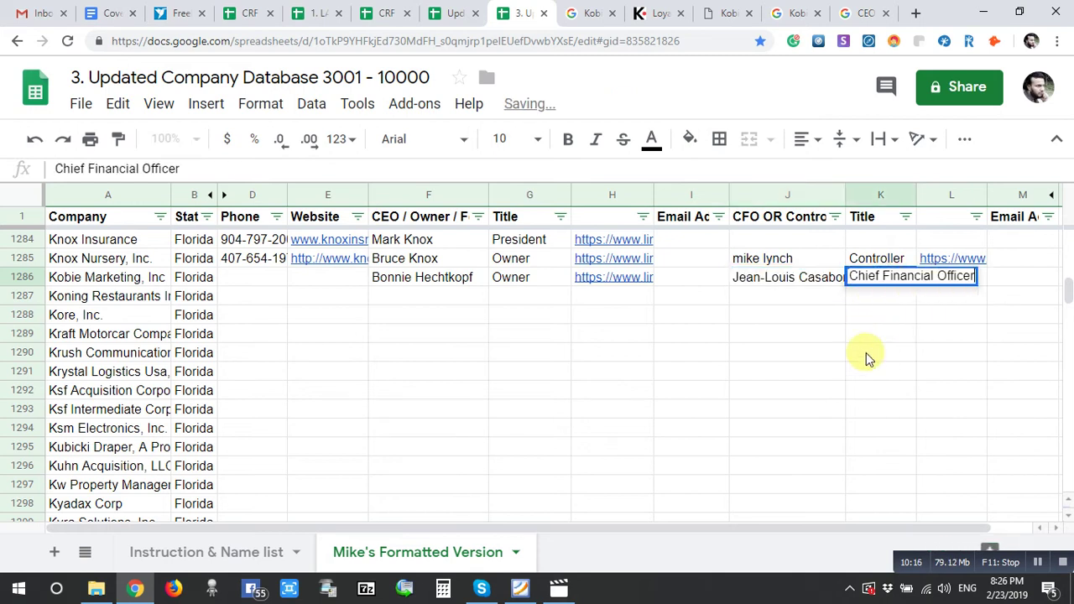
click(866, 353)
- Copy the CFO's LinkedIn profile URL from the search results into L1286
double_click(942, 290)
click(850, 8)
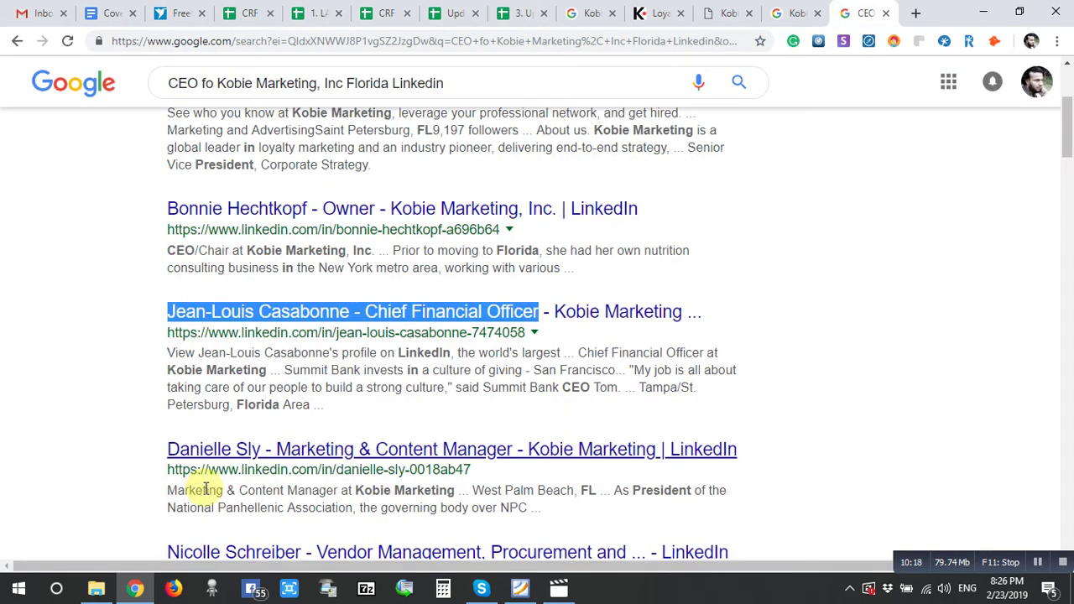
drag(162, 334, 547, 337)
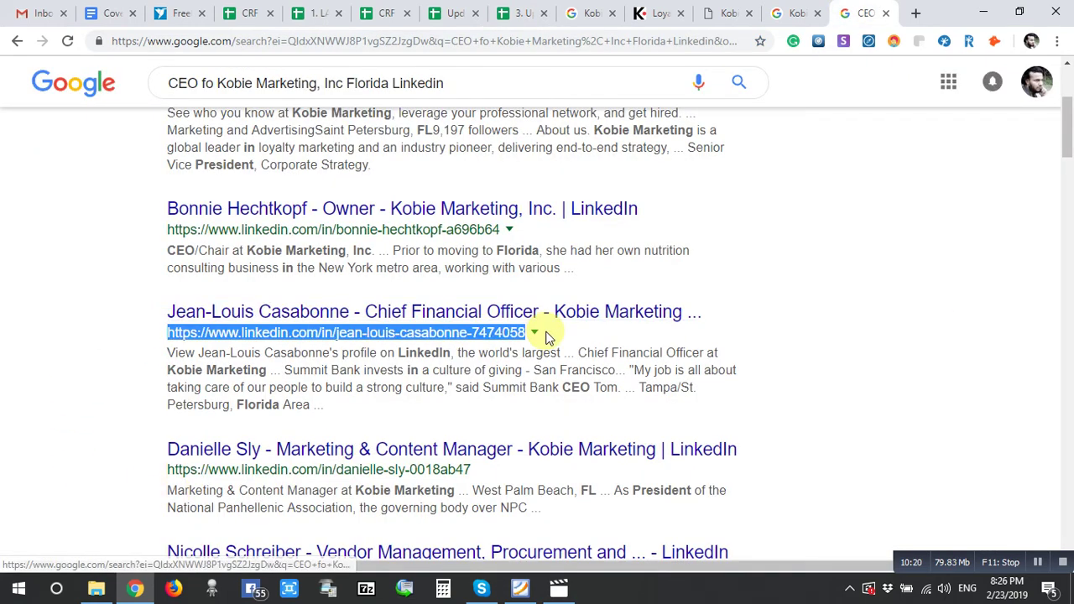
key(ctrl+c)
click(517, 13)
key(ctrl+v)
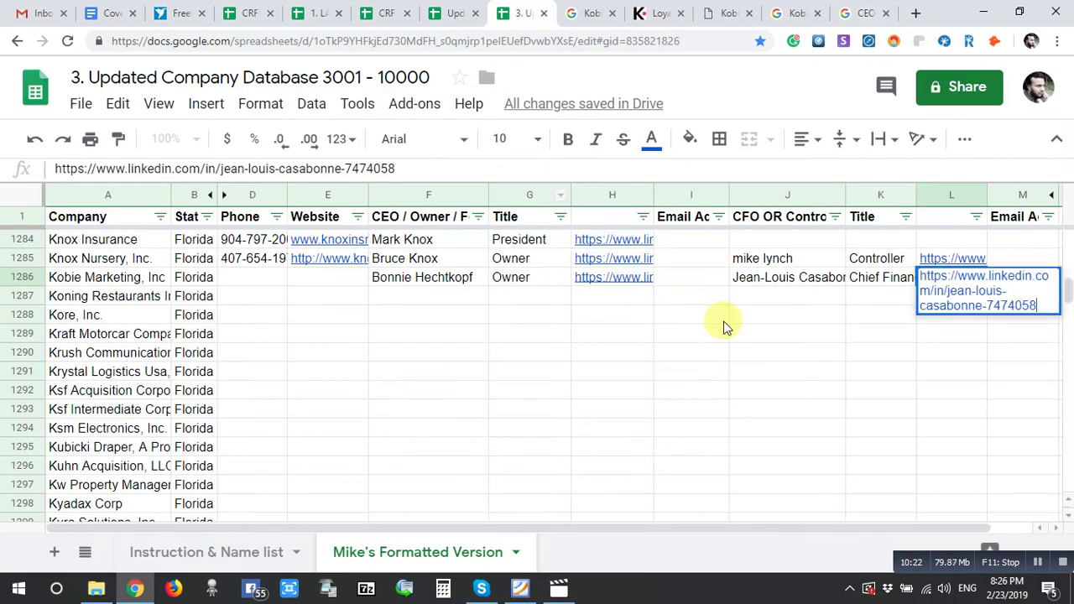
click(721, 322)
click(307, 282)
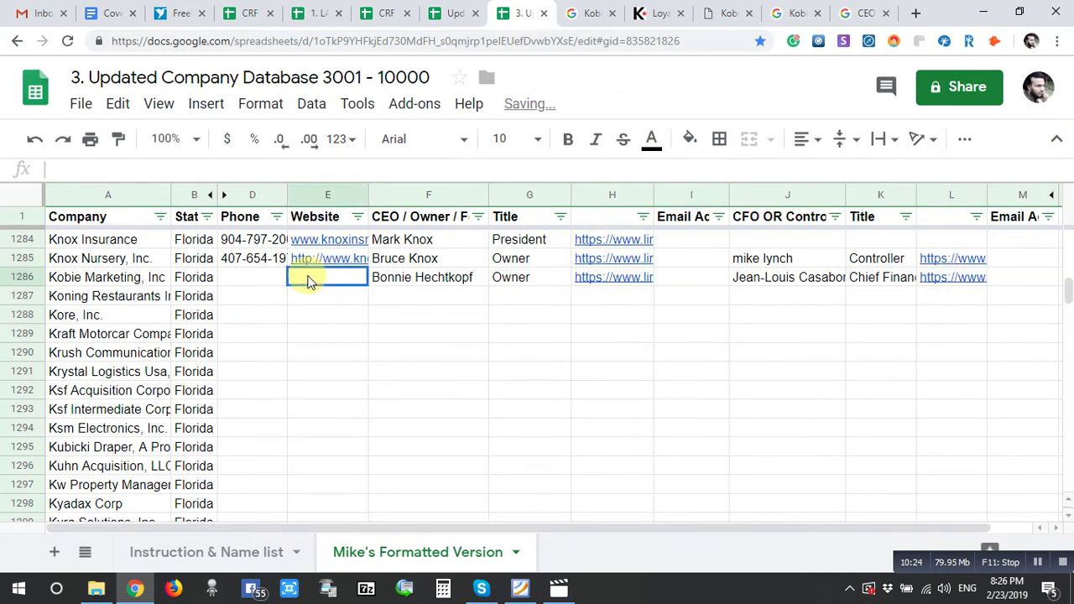
click(685, 9)
click(308, 42)
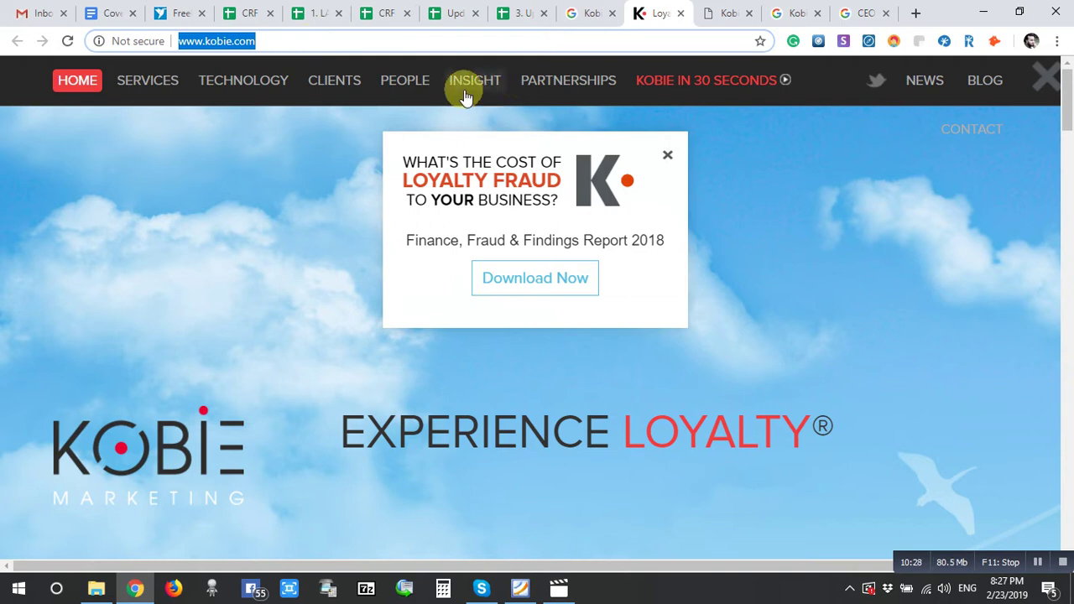
click(401, 86)
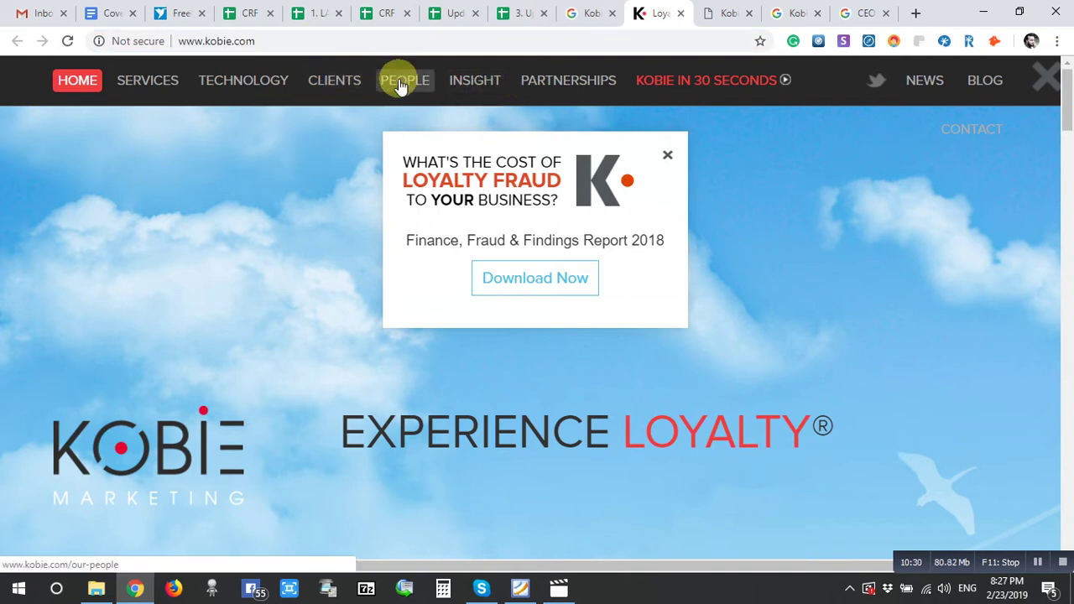
click(508, 12)
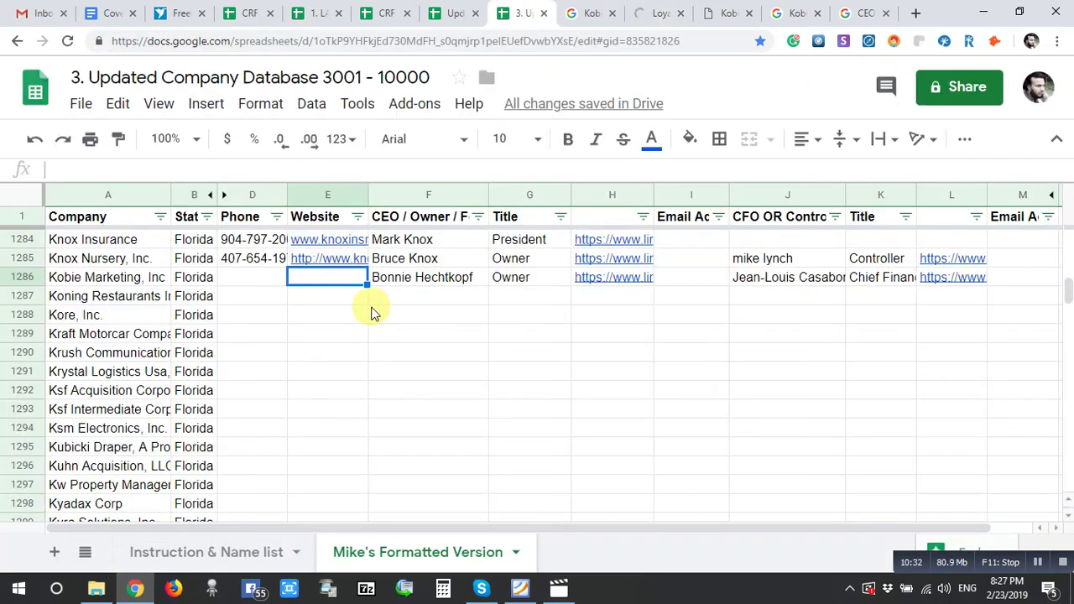
key(ctrl+v)
click(260, 278)
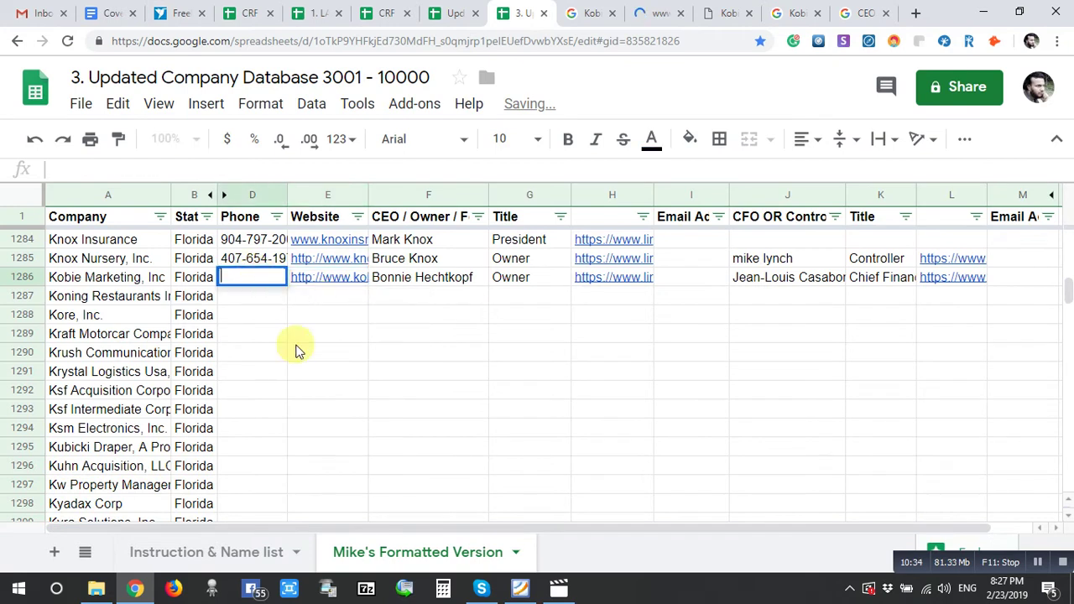
click(647, 8)
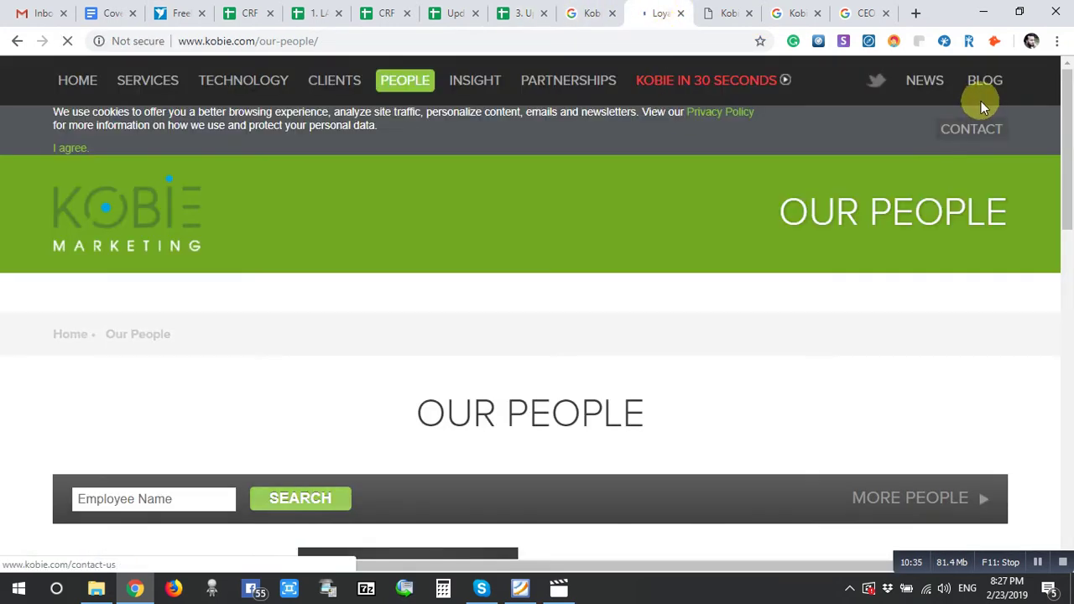
scroll(462, 325, down, 4)
scroll(446, 341, down, 3)
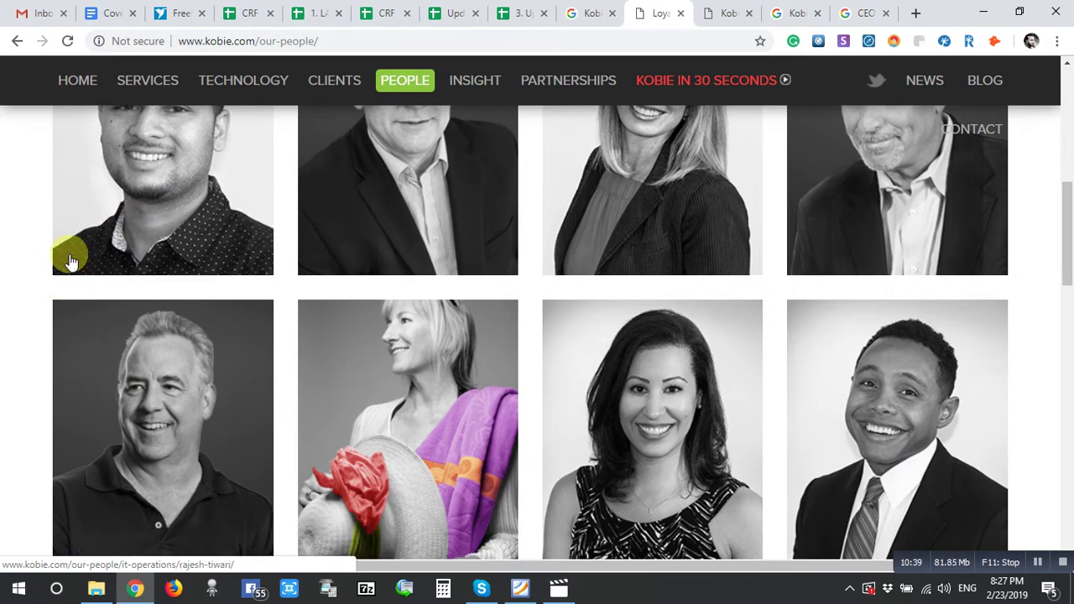
click(984, 131)
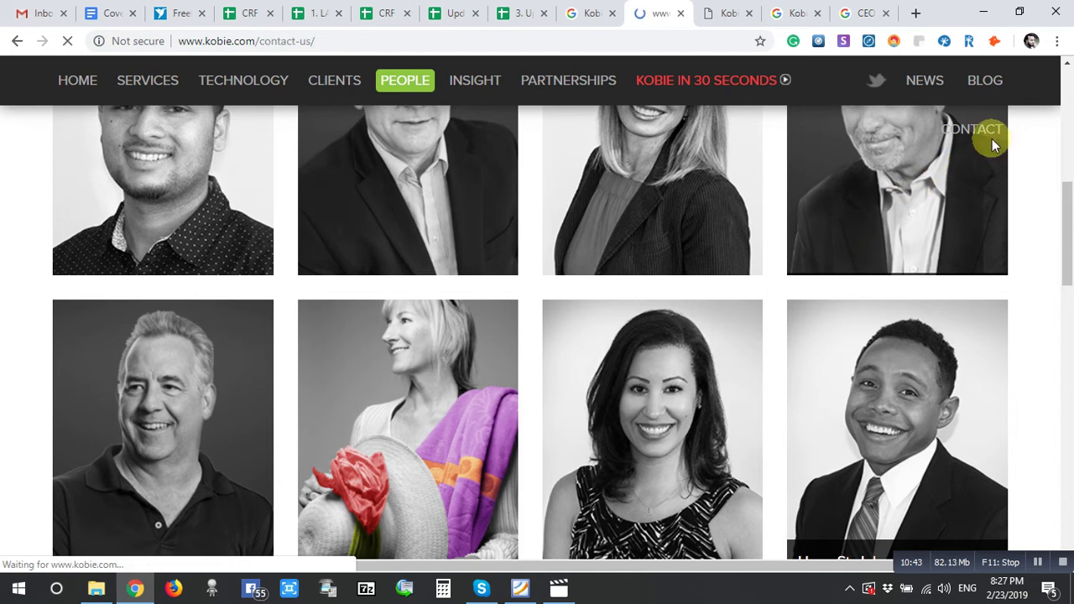
scroll(751, 364, down, 2)
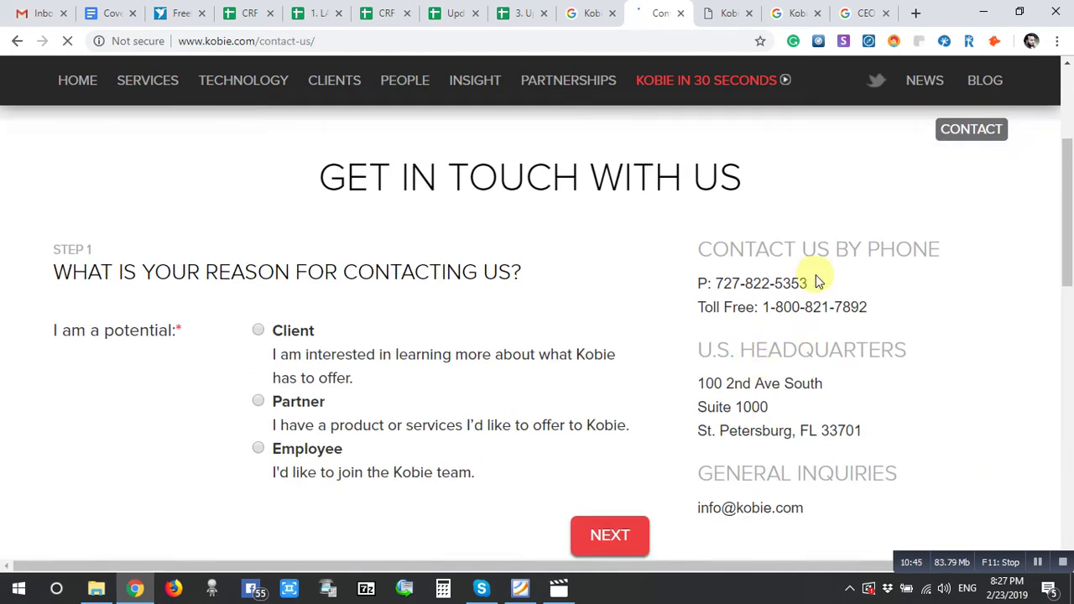
drag(819, 282, 723, 285)
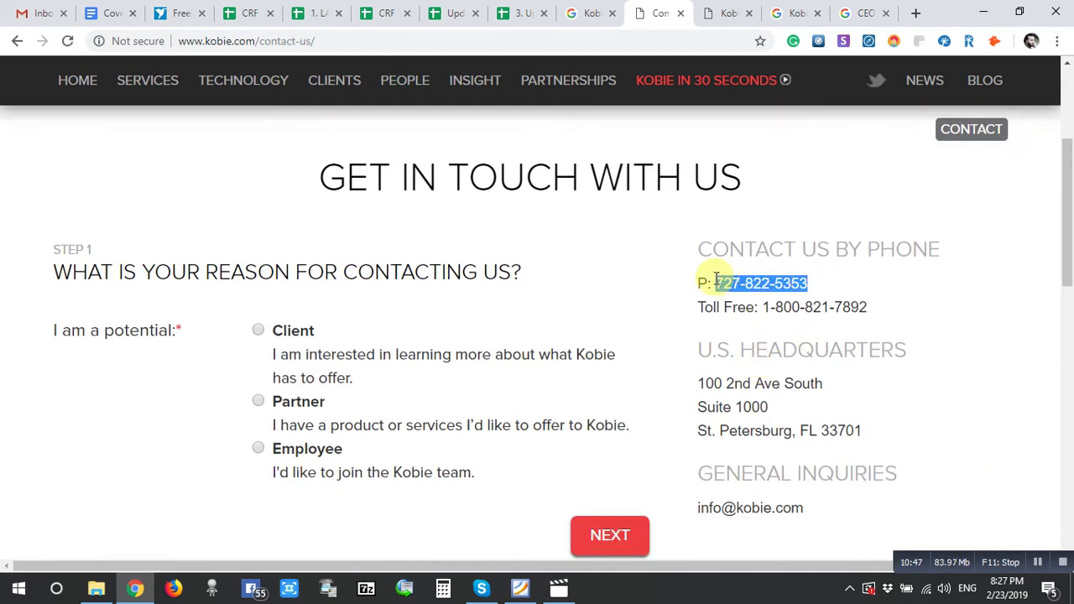
click(516, 13)
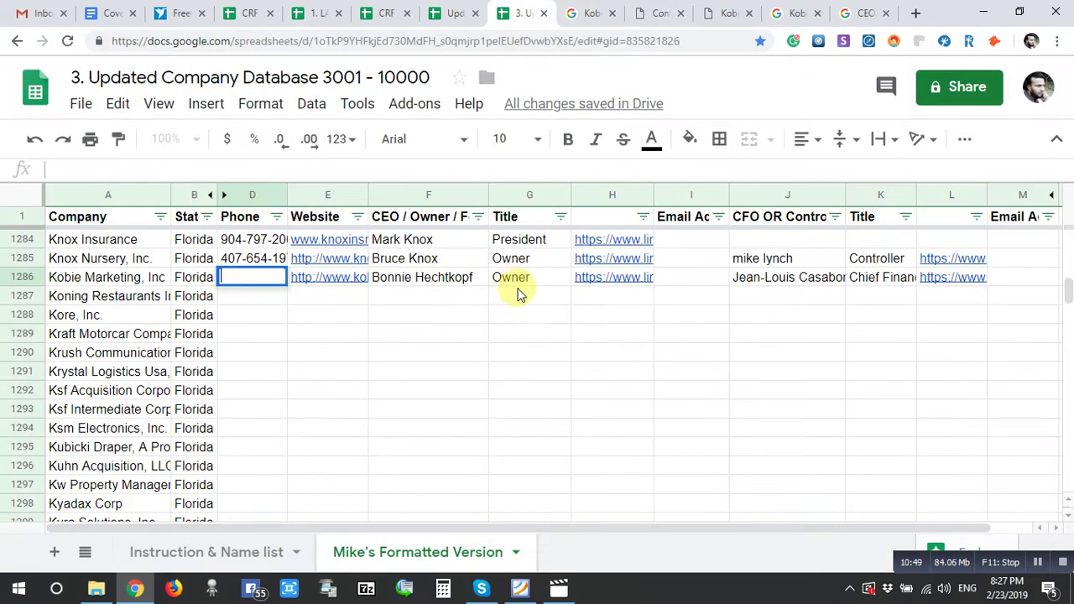
key(ctrl+v)
click(263, 304)
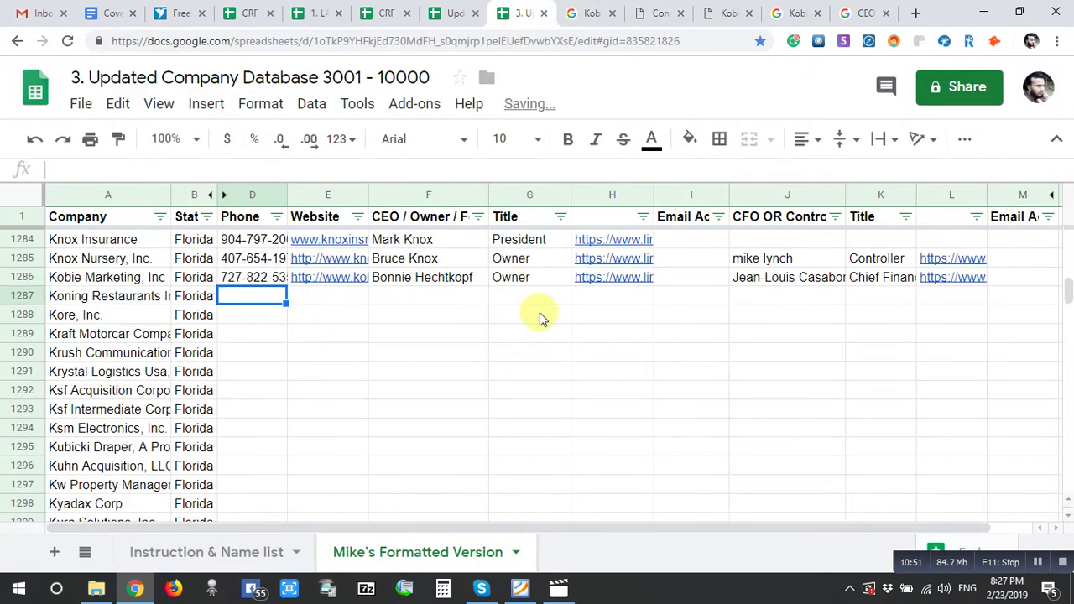
click(690, 280)
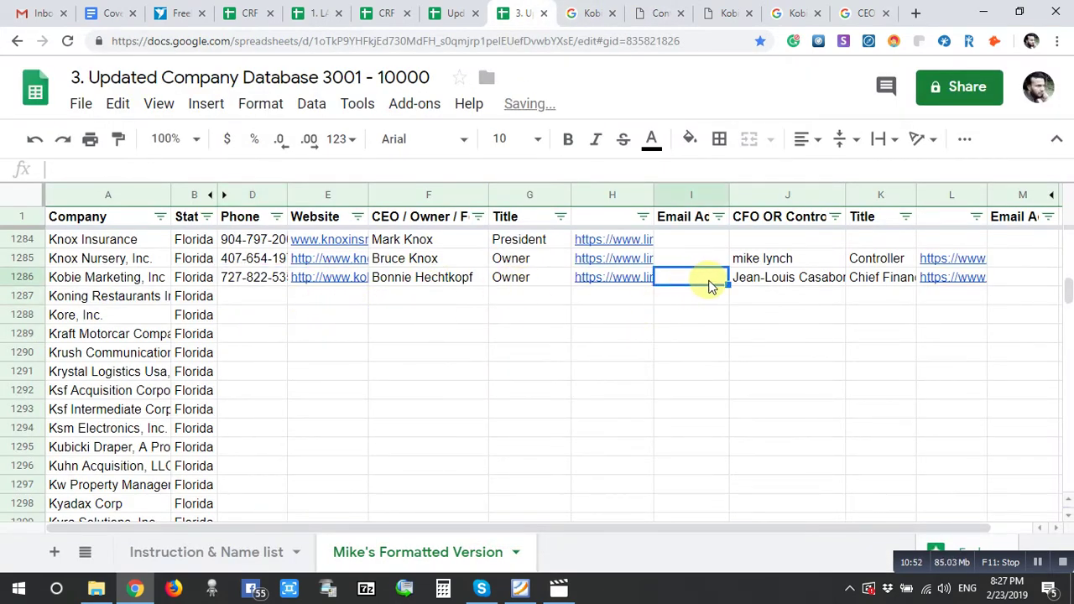
- Search Google for the next company, Koning Restaurants International, in Florida
click(95, 304)
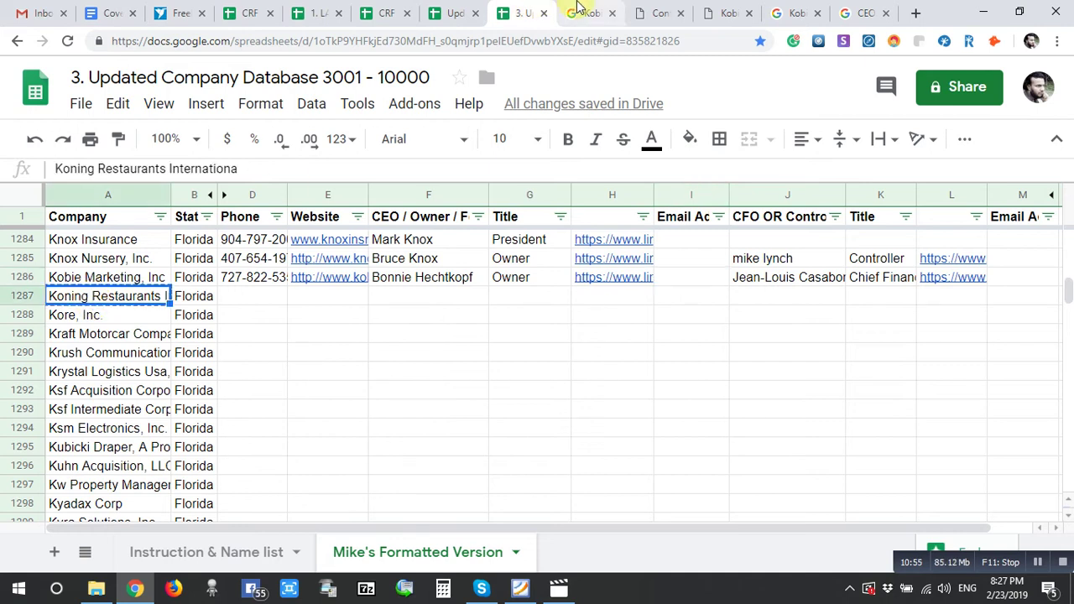
click(579, 12)
drag(332, 94, 134, 129)
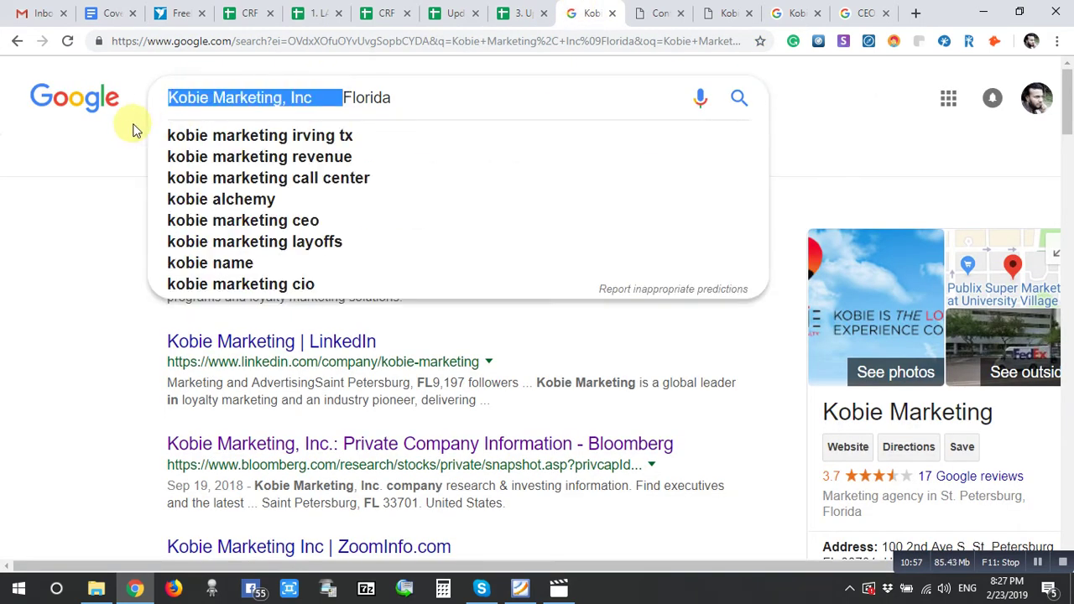
text(Koning Restaurants Internationa)
key(Return)
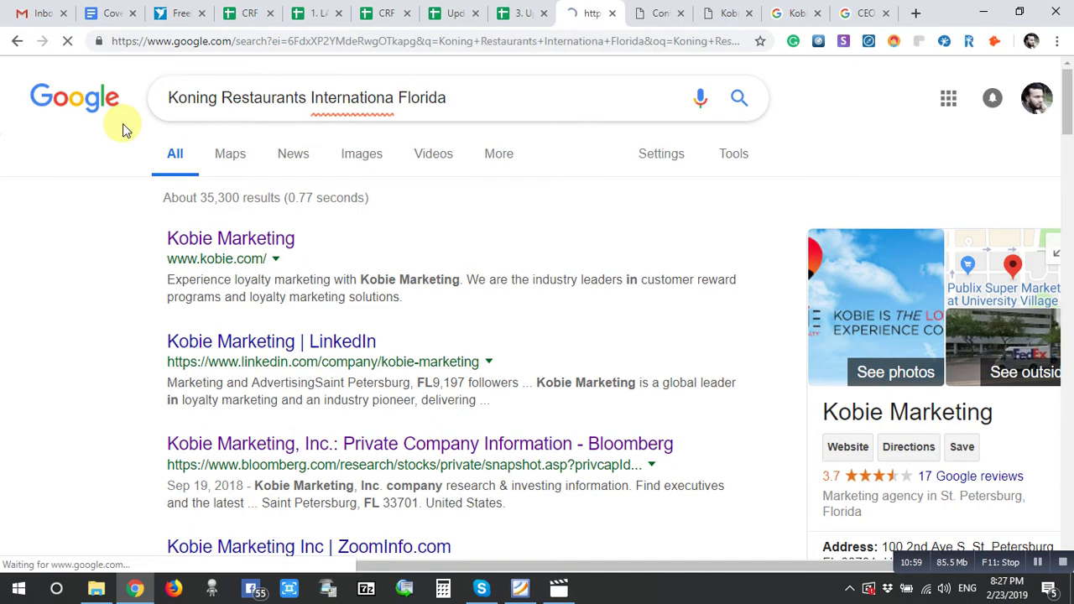
scroll(753, 304, down, 3)
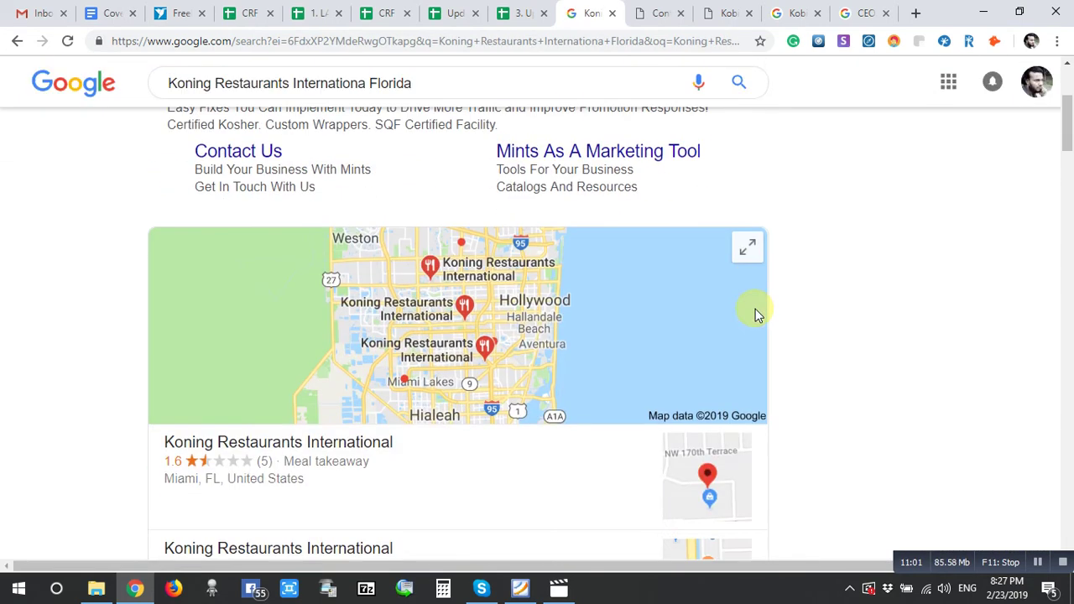
scroll(762, 314, up, 1)
scroll(763, 313, down, 3)
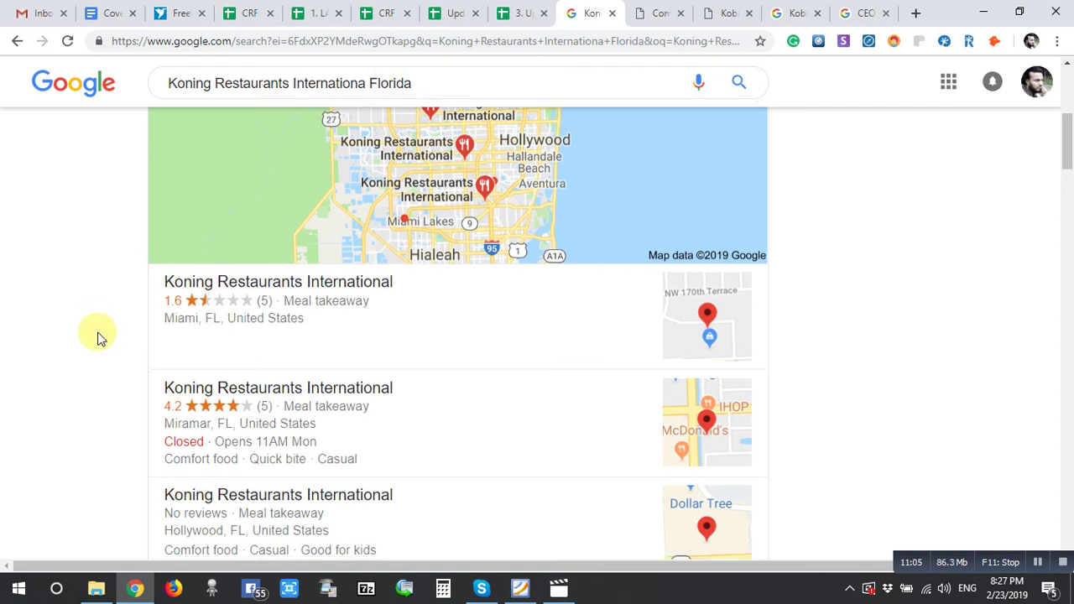
scroll(97, 336, down, 4)
scroll(97, 336, down, 3)
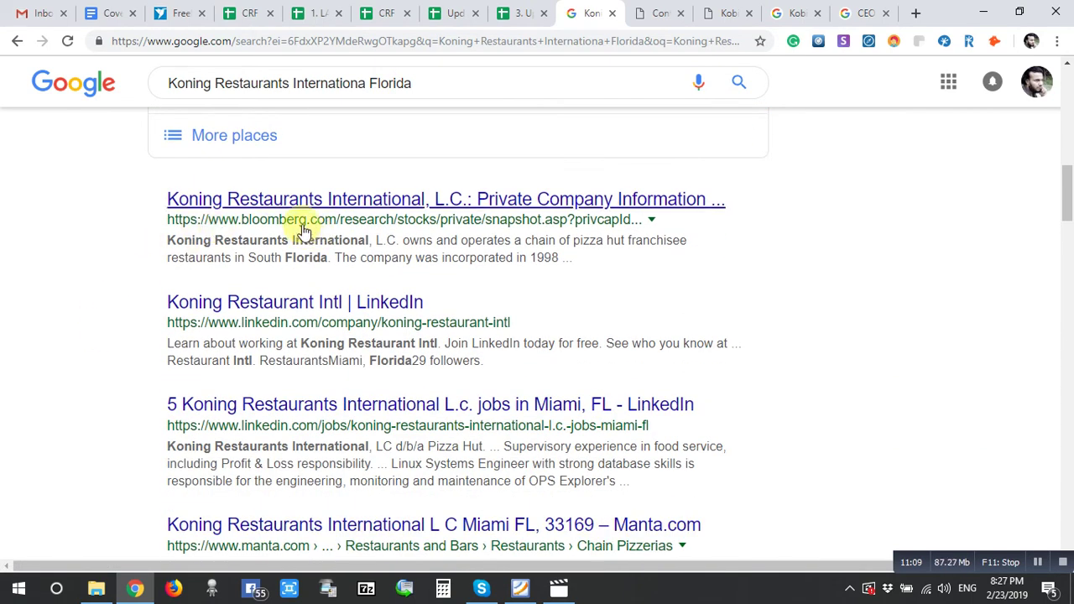
- Open Koning's Bloomberg and LinkedIn results in new tabs, then view the Kobie contact page
right_click(310, 201)
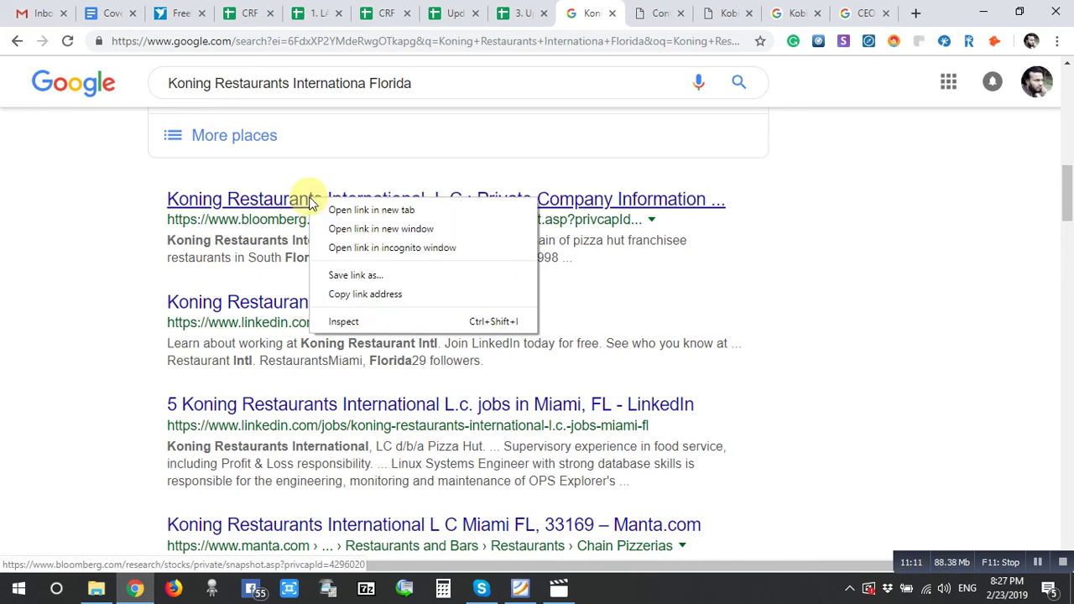
click(340, 208)
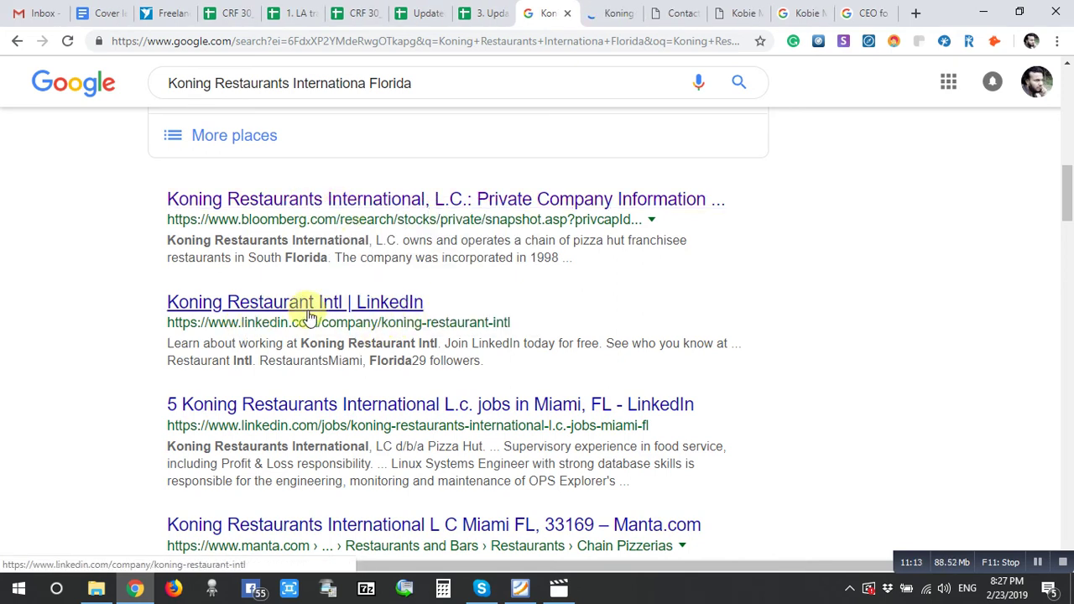
right_click(270, 304)
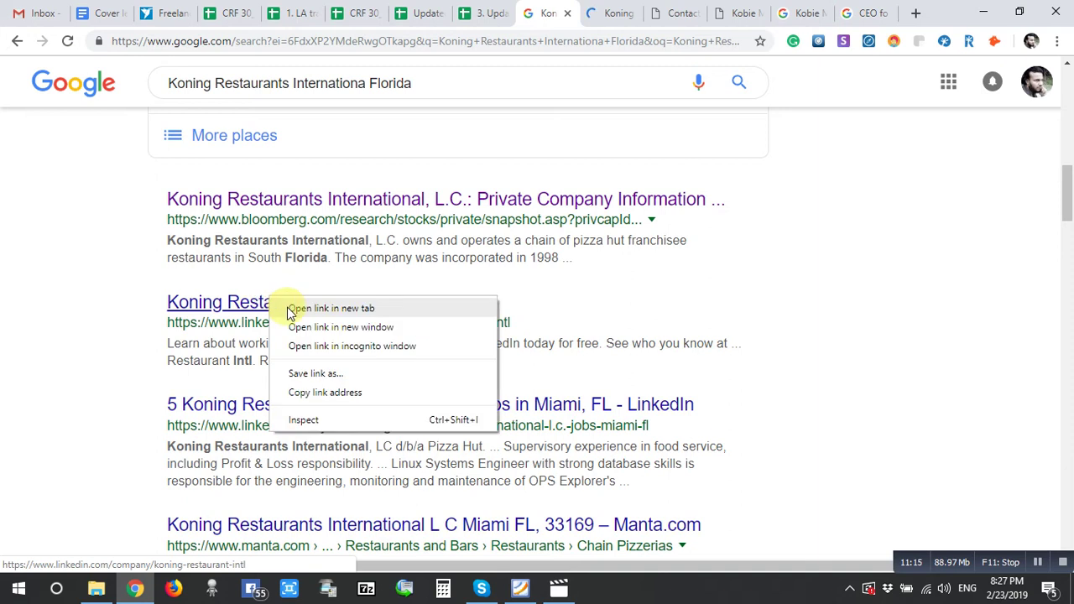
click(287, 310)
scroll(799, 362, up, 5)
scroll(799, 361, up, 3)
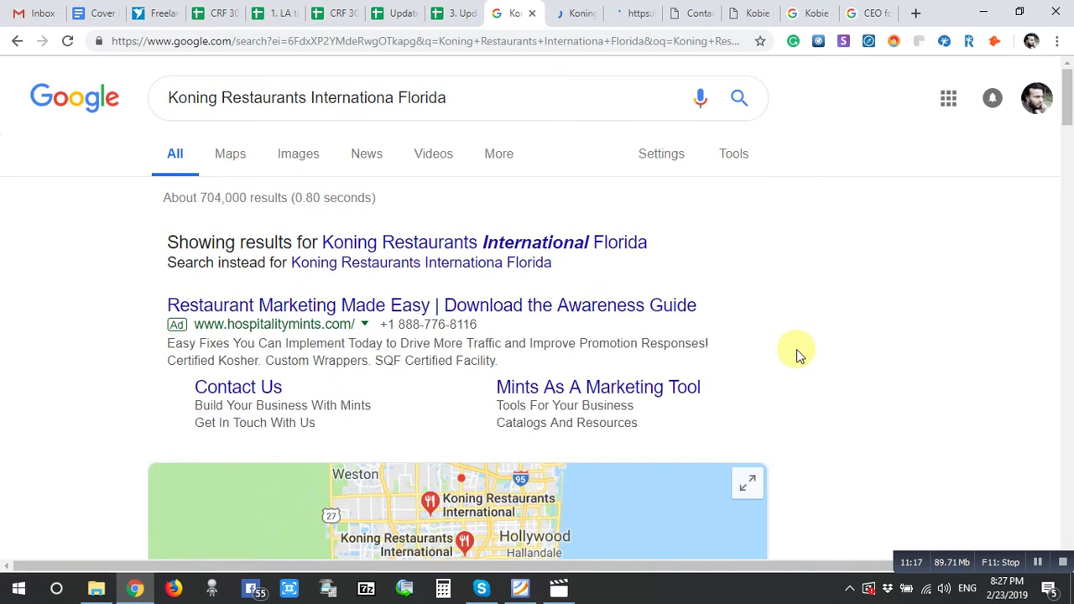
click(554, 12)
click(697, 14)
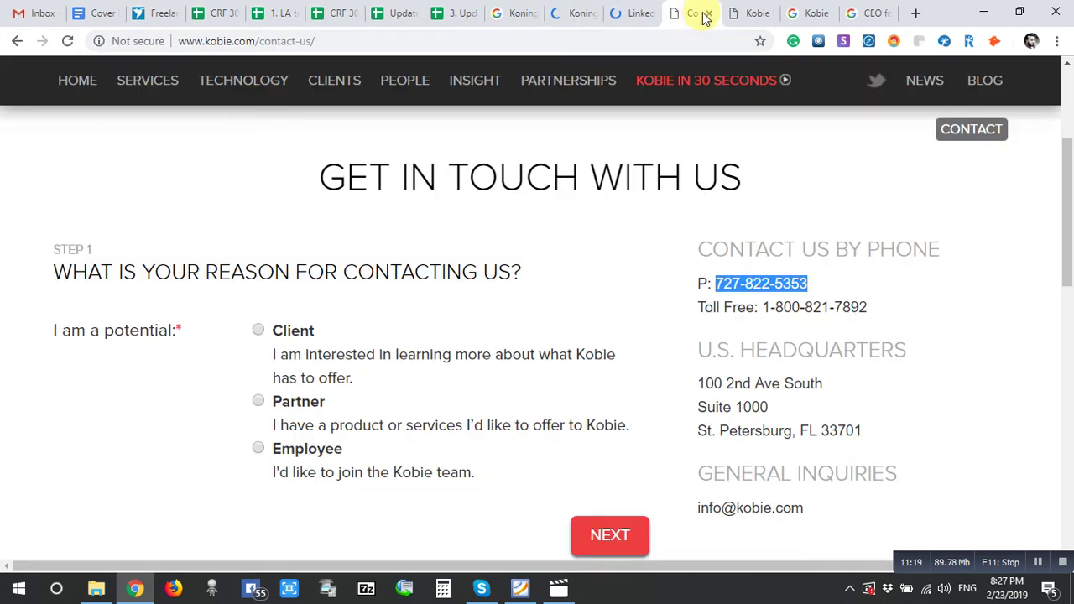
- Close the Kobie contact page, review Bloomberg's Kobie key executives, then close Bloomberg
click(709, 14)
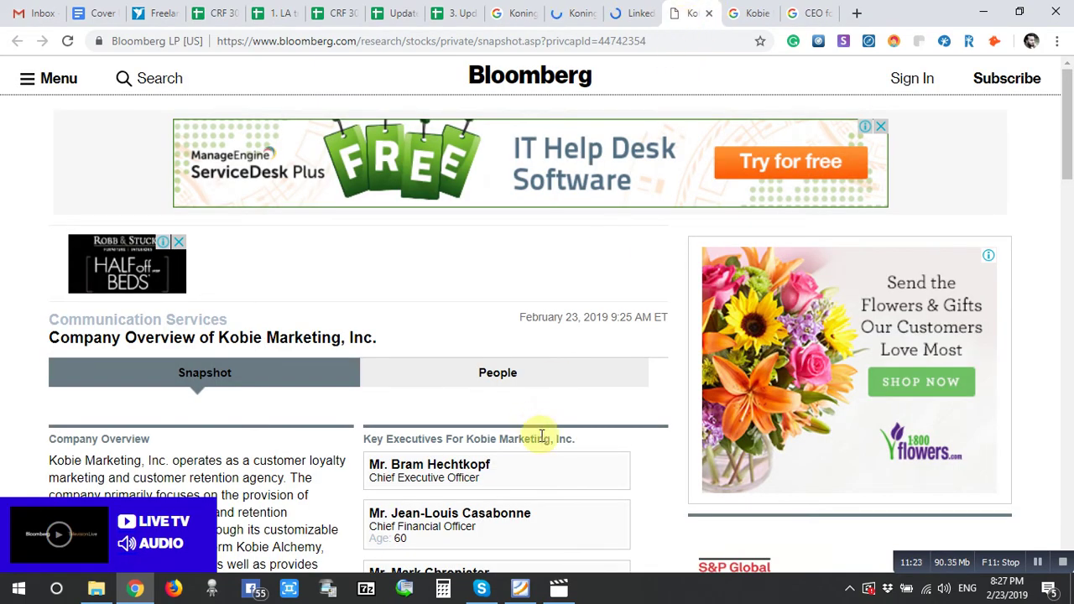
scroll(540, 439, down, 1)
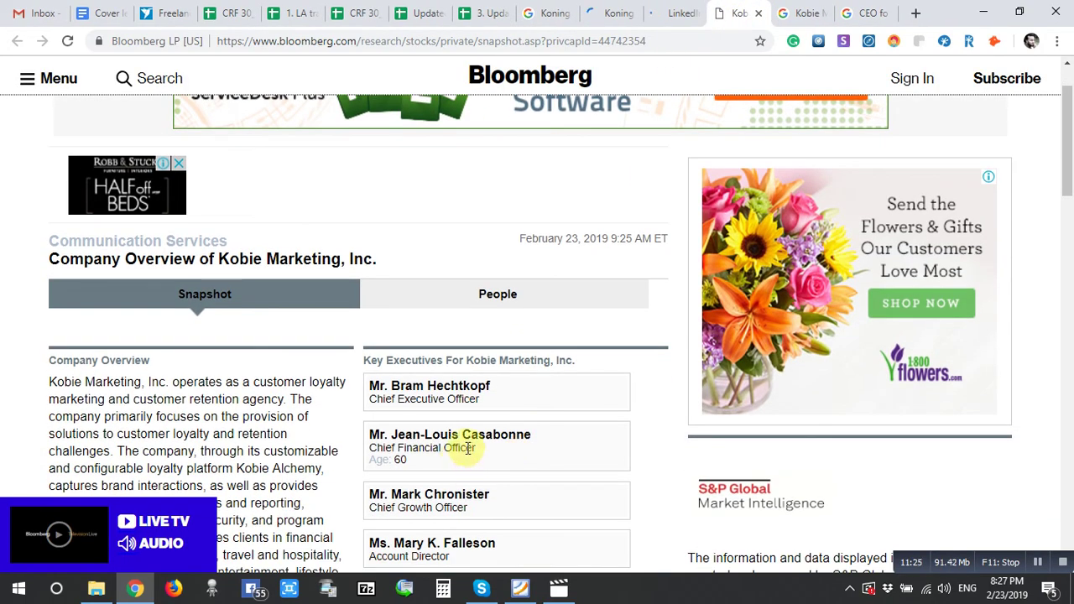
drag(468, 448, 382, 387)
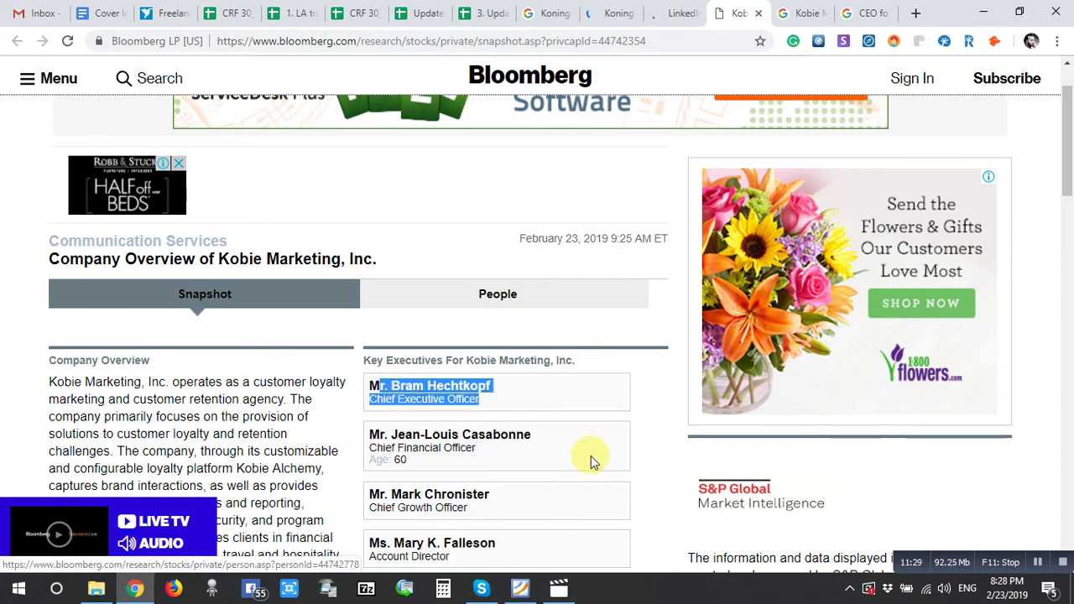
scroll(588, 457, down, 2)
click(452, 403)
drag(451, 403, 375, 389)
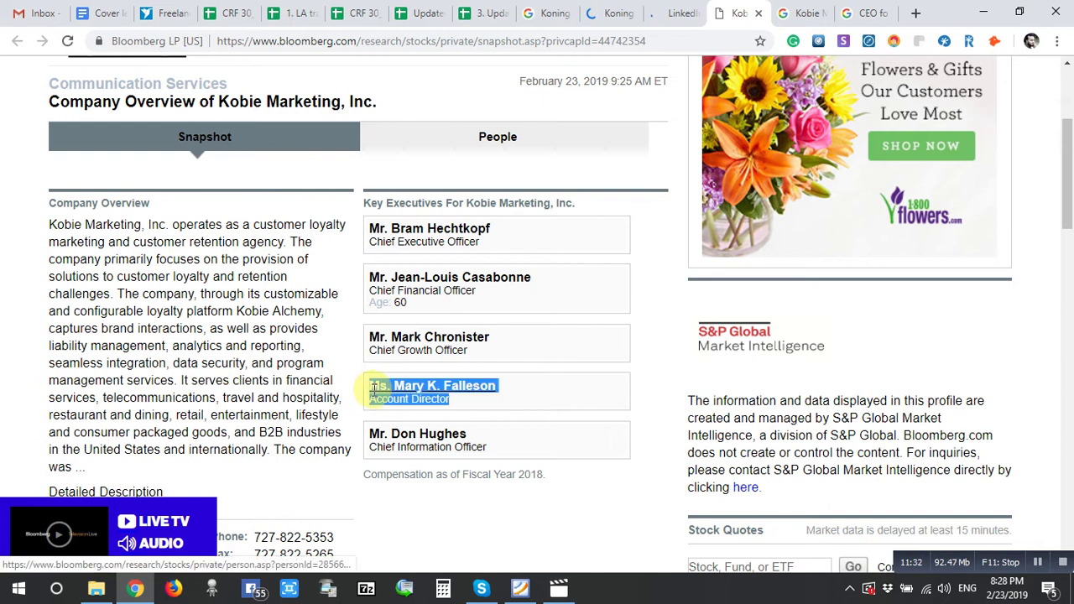
click(452, 402)
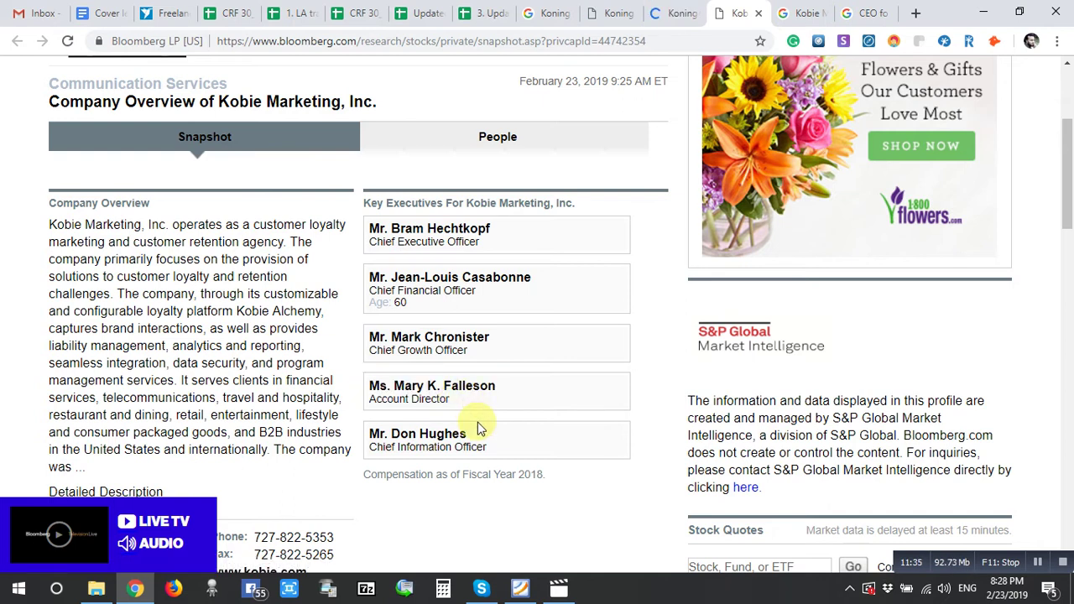
scroll(479, 429, down, 2)
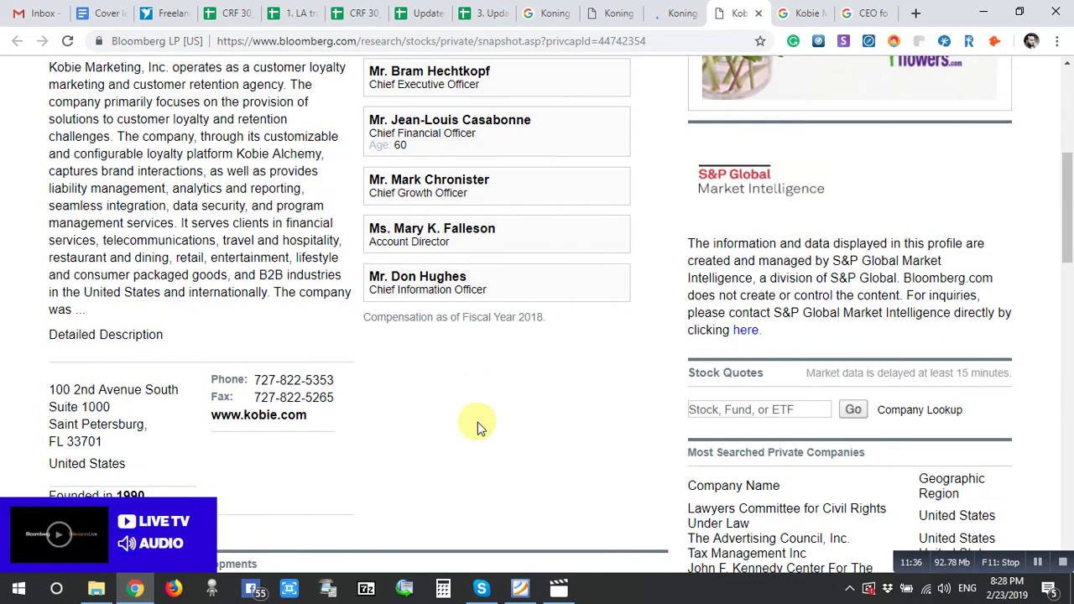
click(760, 14)
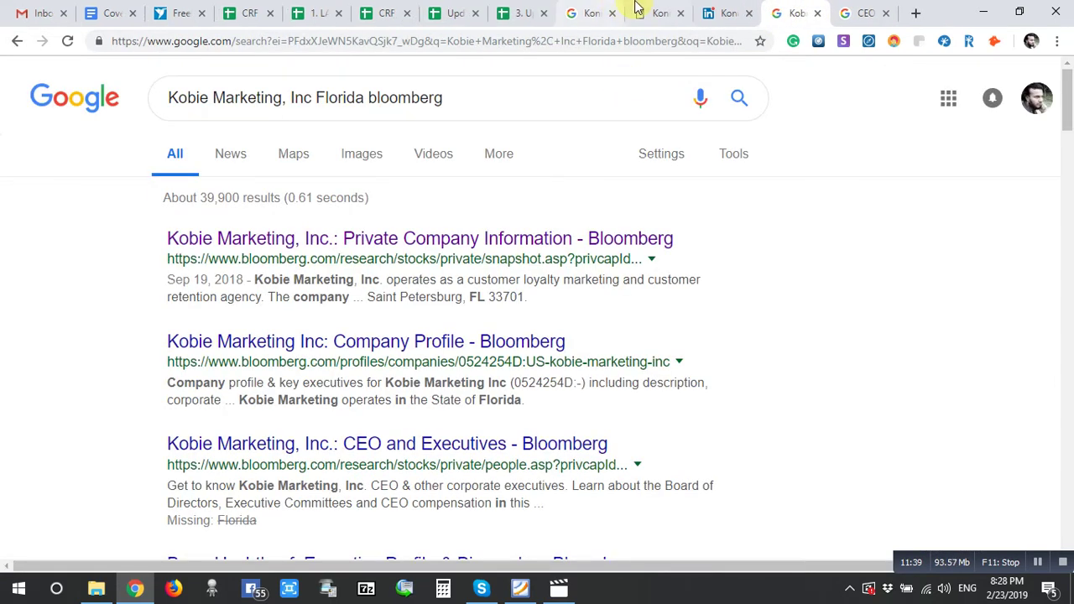
- Copy Koning Restaurants' phone number from Bloomberg into Phone cell D1287
click(641, 15)
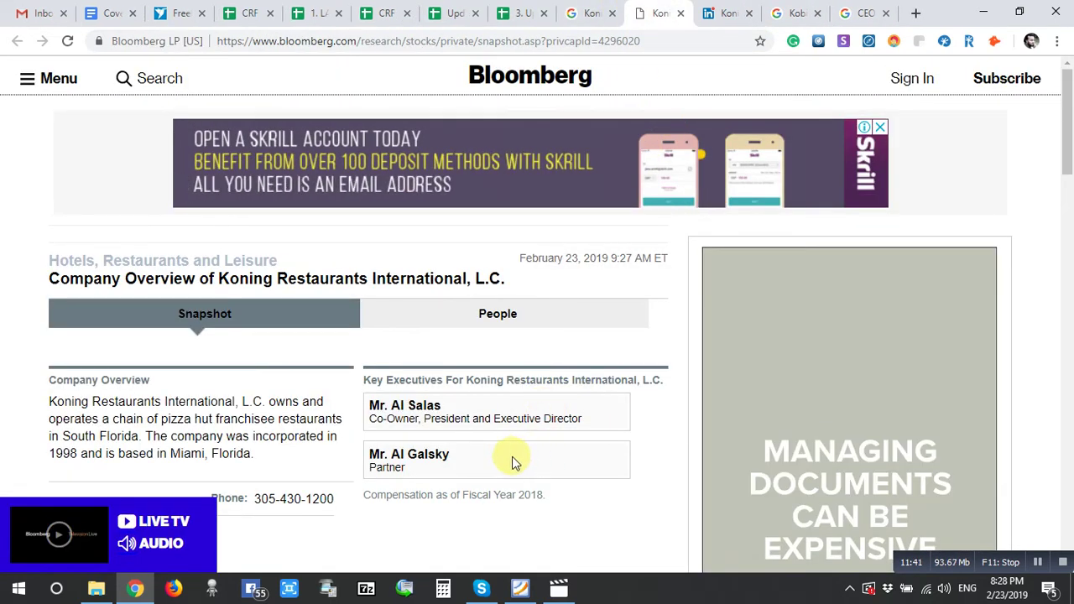
scroll(514, 454, down, 1)
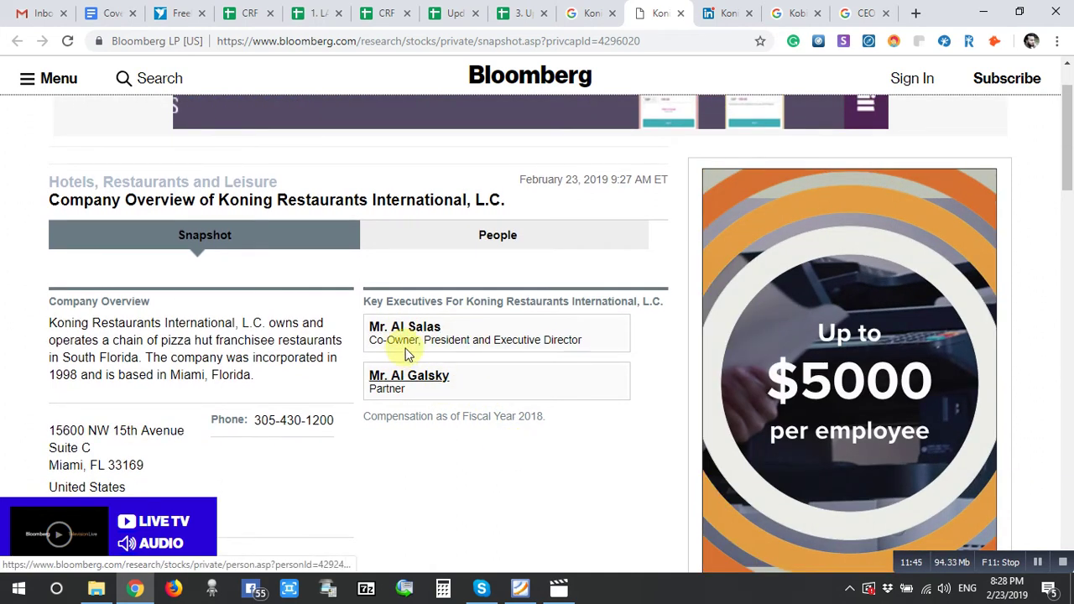
scroll(427, 431, down, 1)
drag(340, 349, 267, 338)
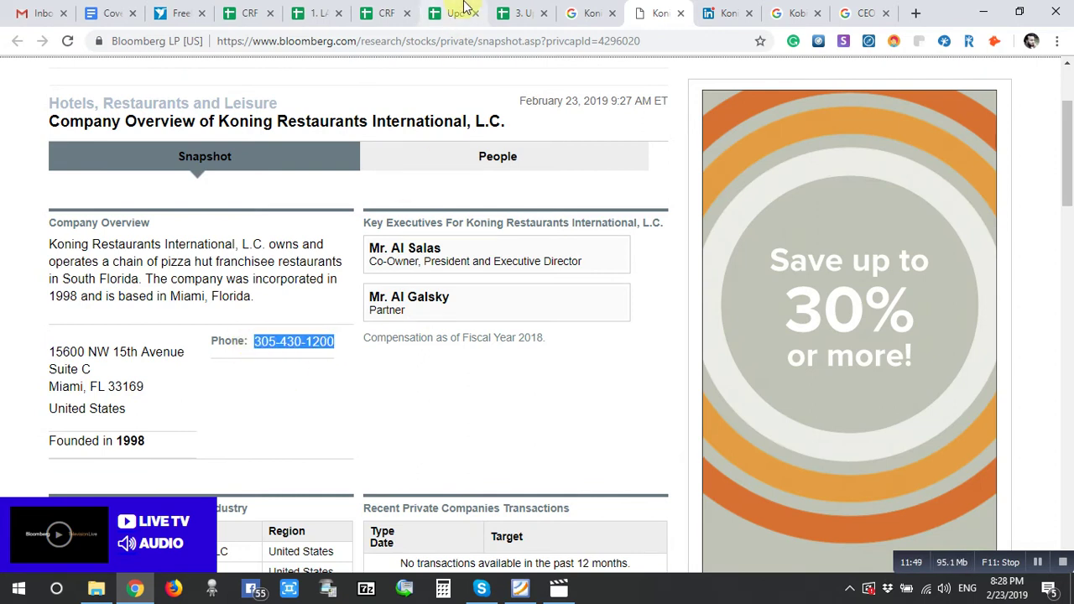
click(502, 14)
click(261, 298)
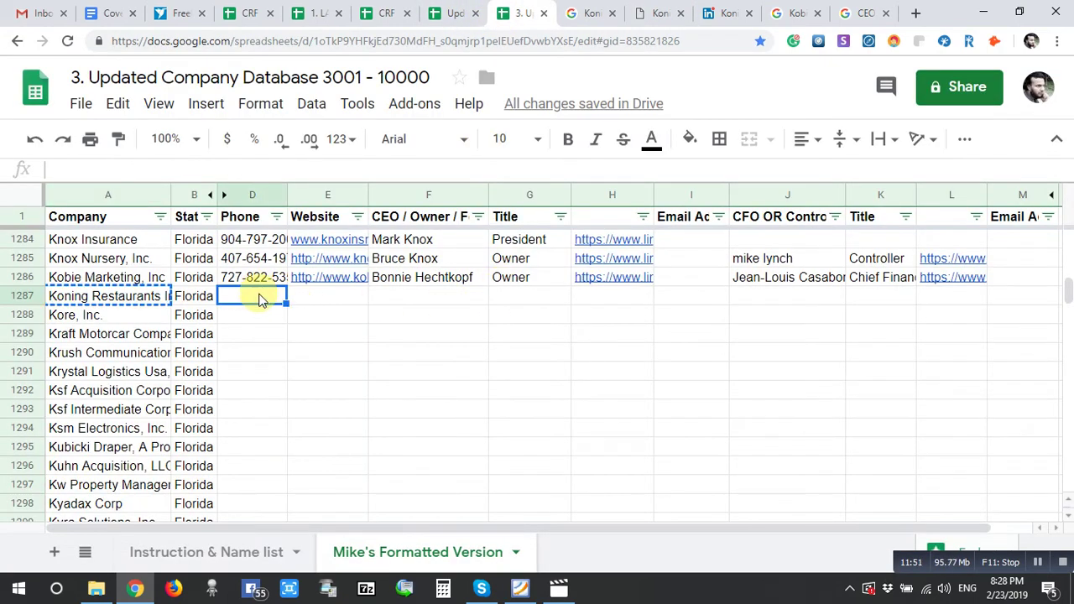
key(ctrl+v)
key(Tab)
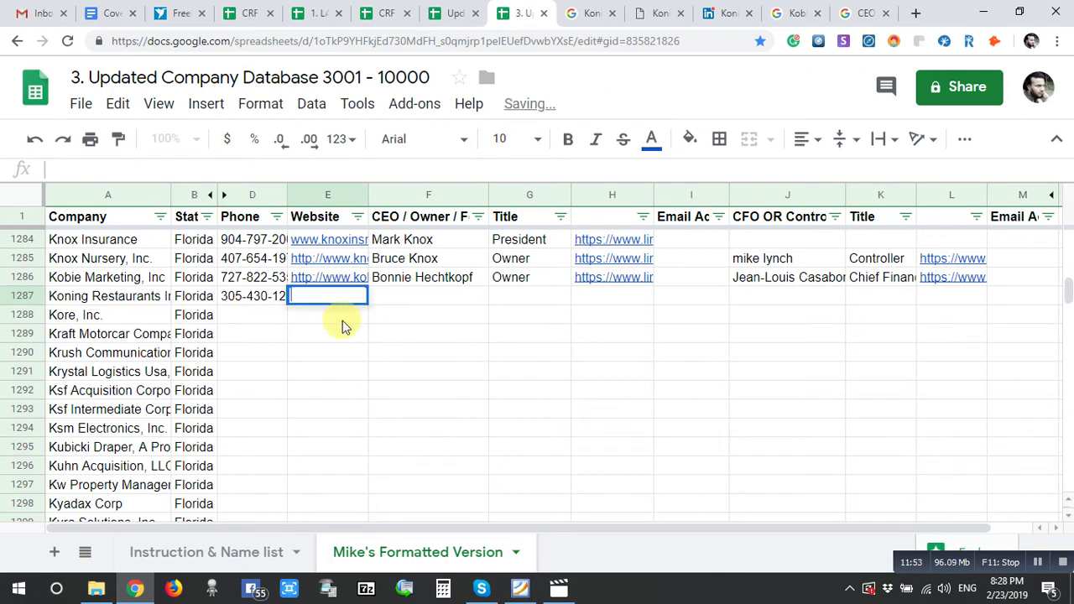
- Close the LinkedIn page and paste the co-owner's name and title from Bloomberg into F1287
click(723, 11)
scroll(557, 408, down, 4)
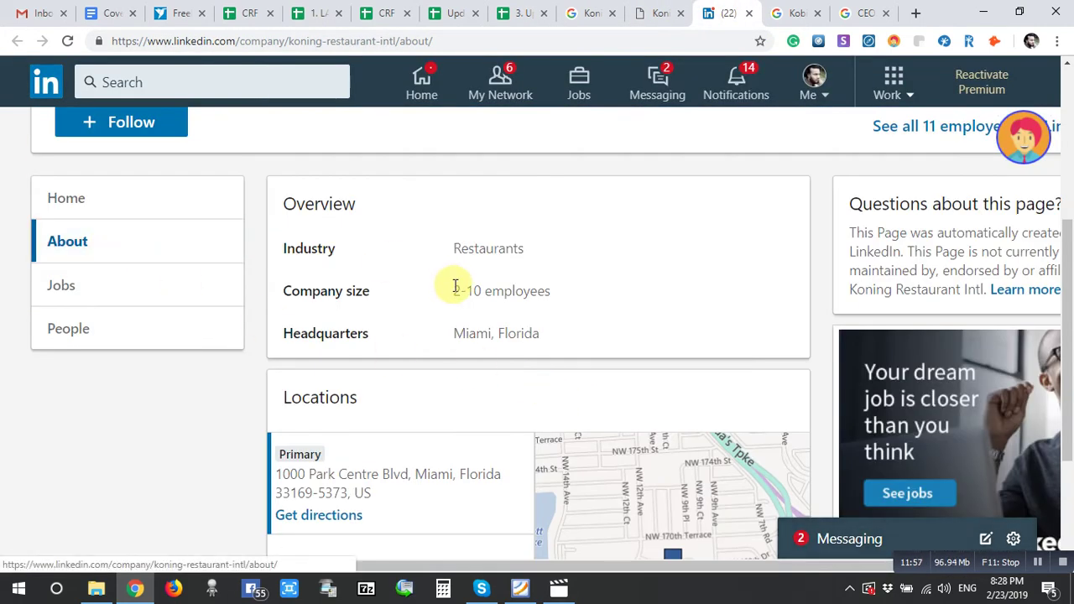
click(750, 13)
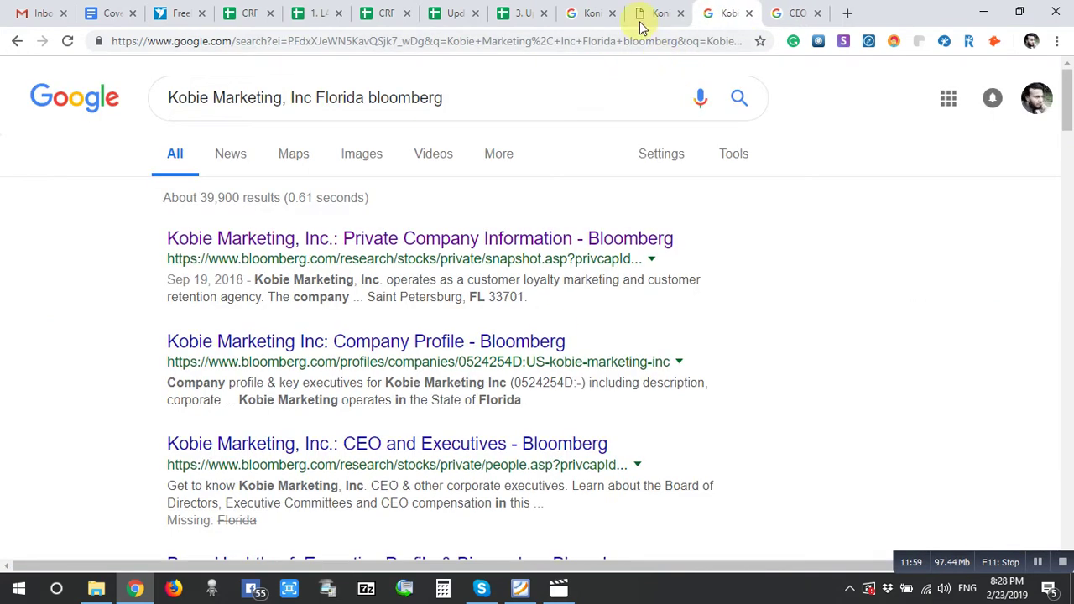
click(644, 15)
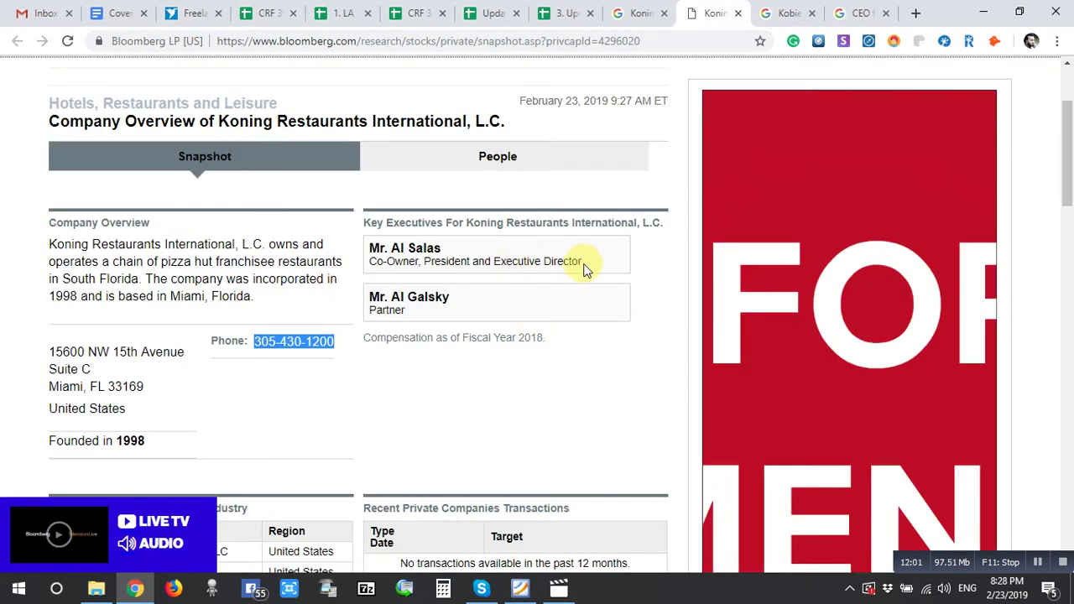
drag(585, 269, 383, 252)
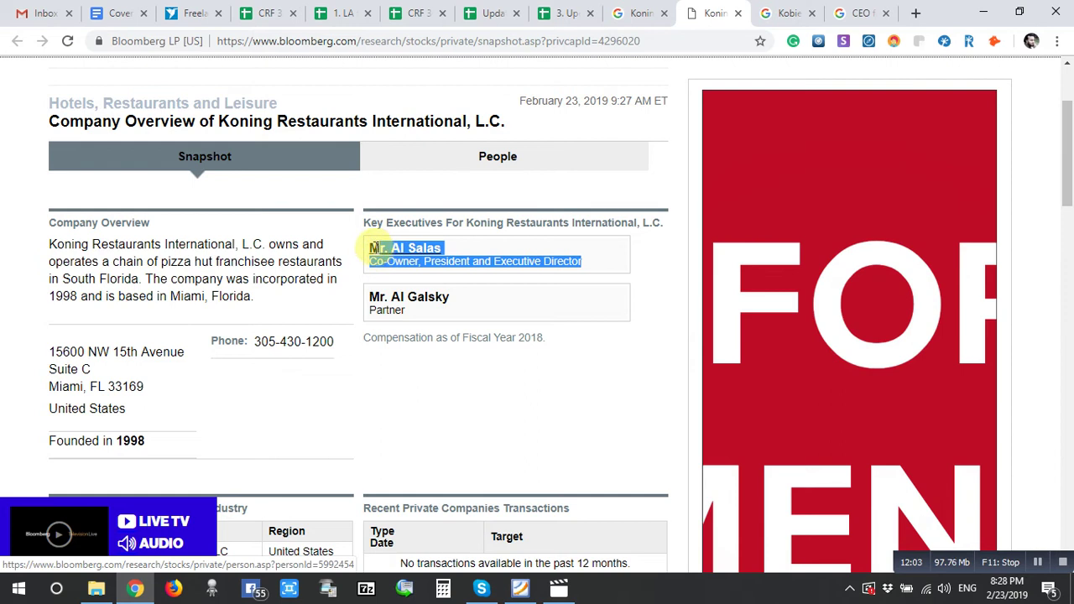
click(546, 11)
click(424, 300)
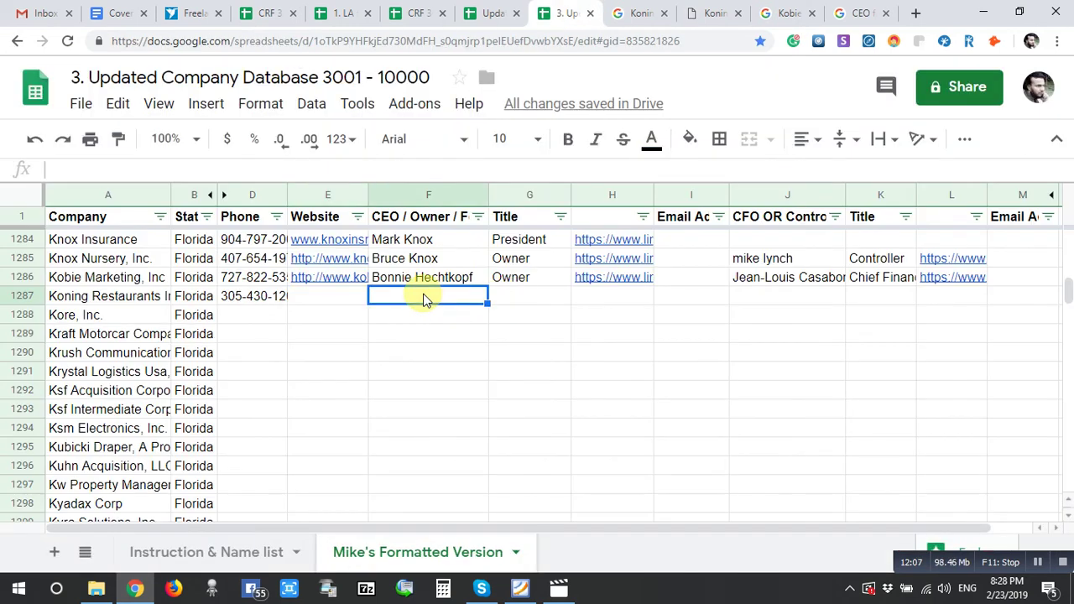
- Keep only the name in F1287, put 'Co-Owner, President and Executive Director' in G1287, then select H1287
drag(376, 309, 388, 344)
key(ctrl+c)
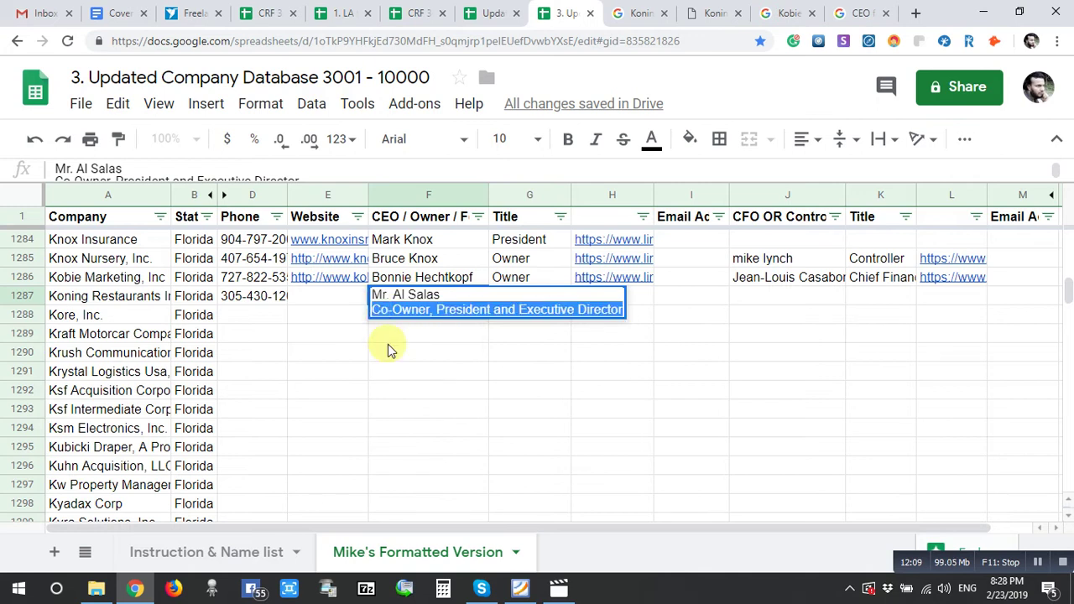
key(BackSpace)
key(BackSpace)
click(550, 299)
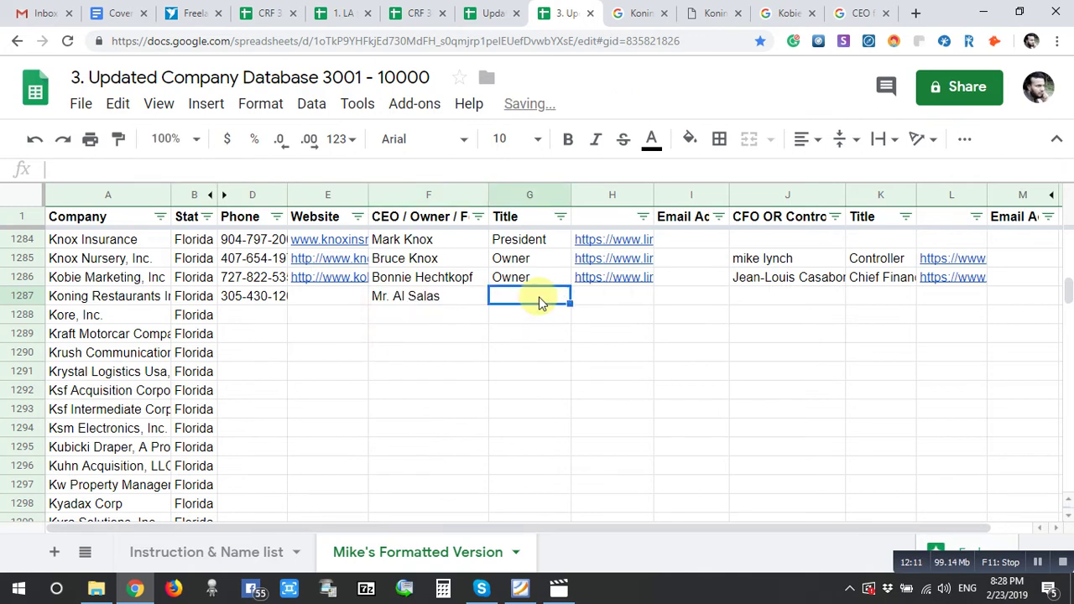
key(ctrl+v)
click(748, 315)
click(612, 316)
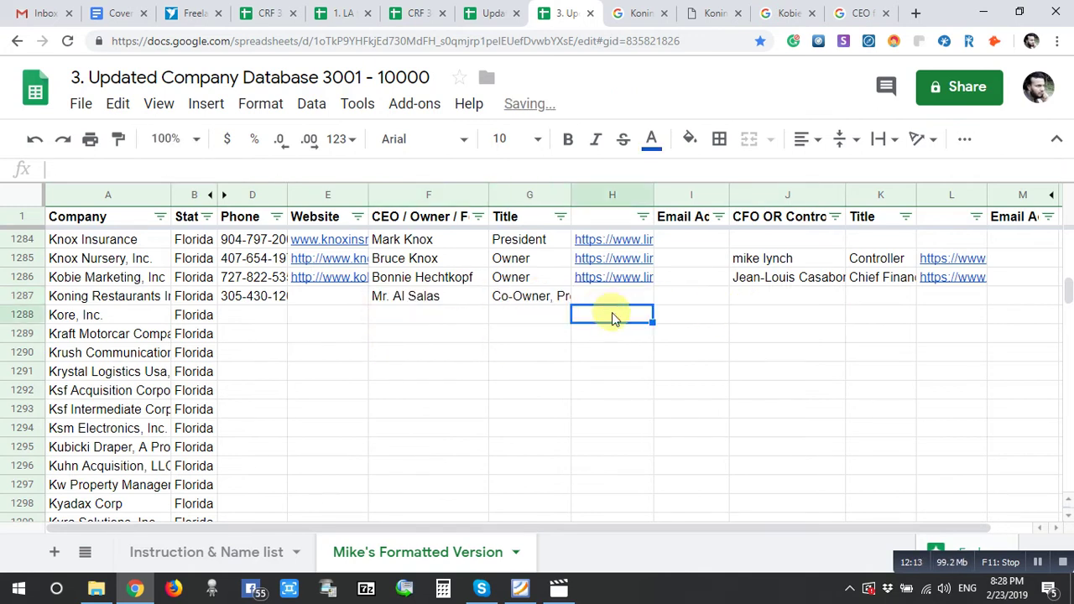
click(612, 298)
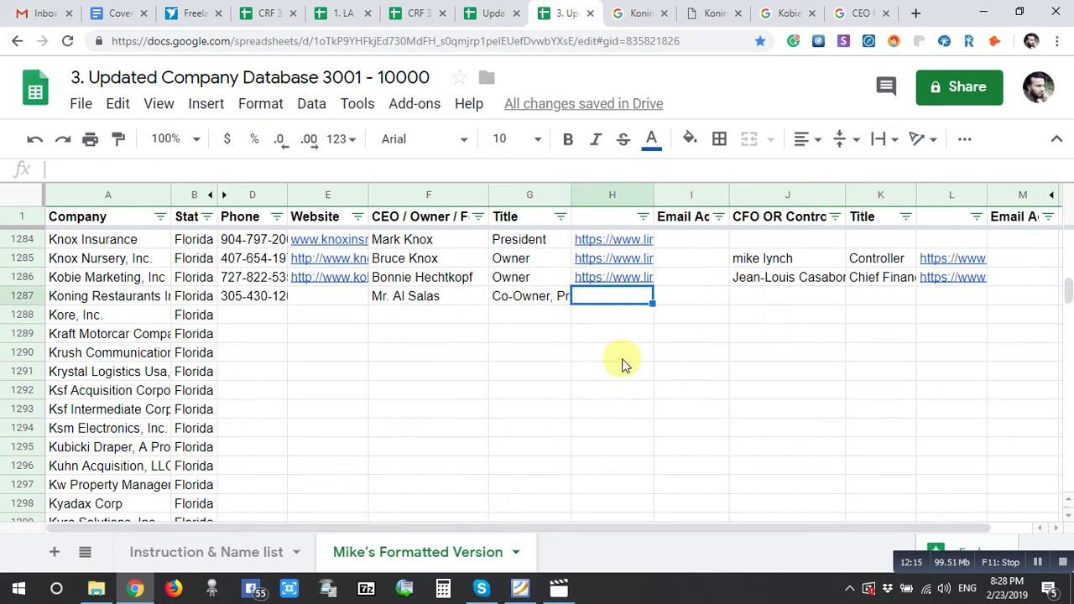
- Close the leftover Koning page and take the next company, Kore, Inc., from the sheet
click(646, 12)
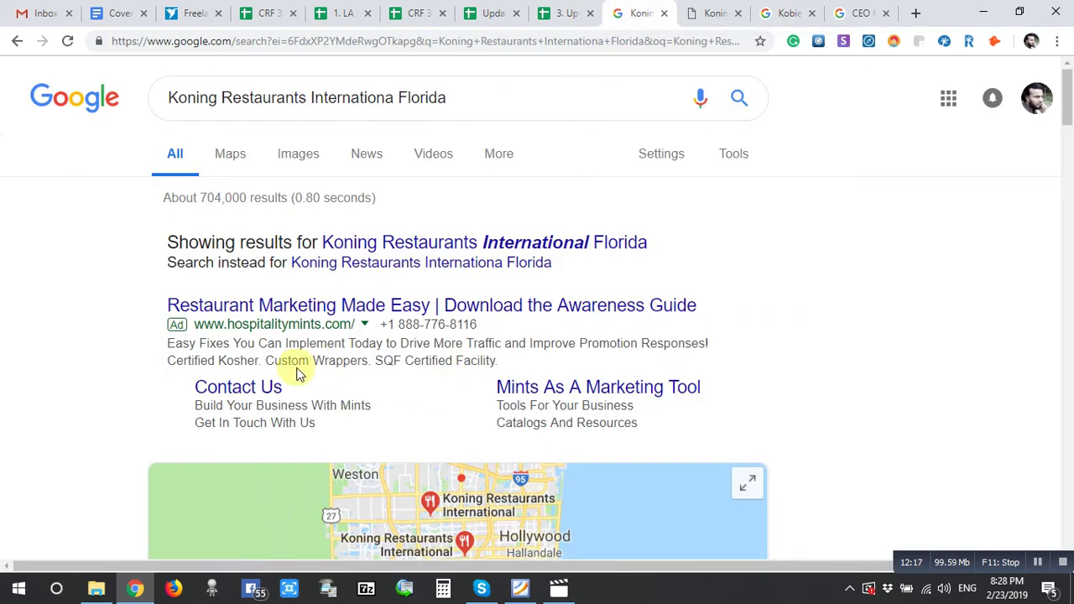
scroll(23, 339, down, 10)
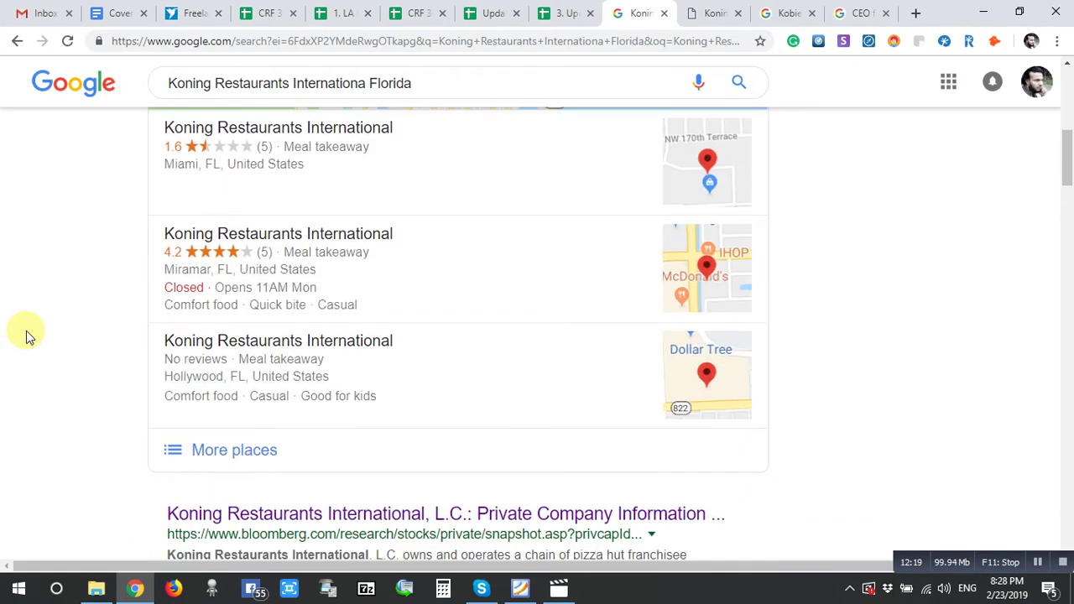
scroll(26, 331, down, 3)
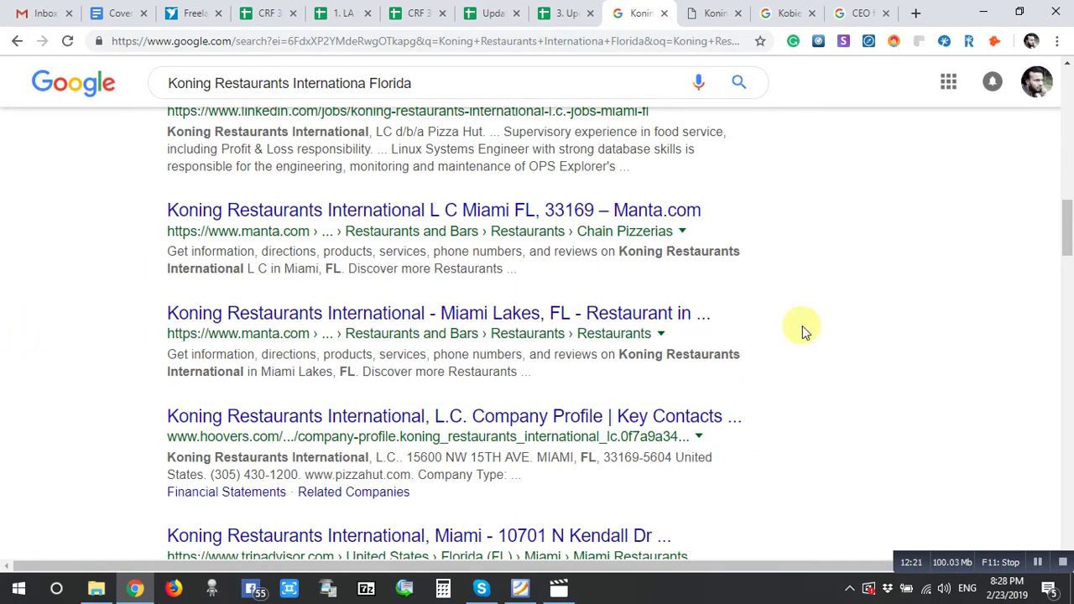
scroll(819, 392, down, 2)
scroll(817, 394, up, 11)
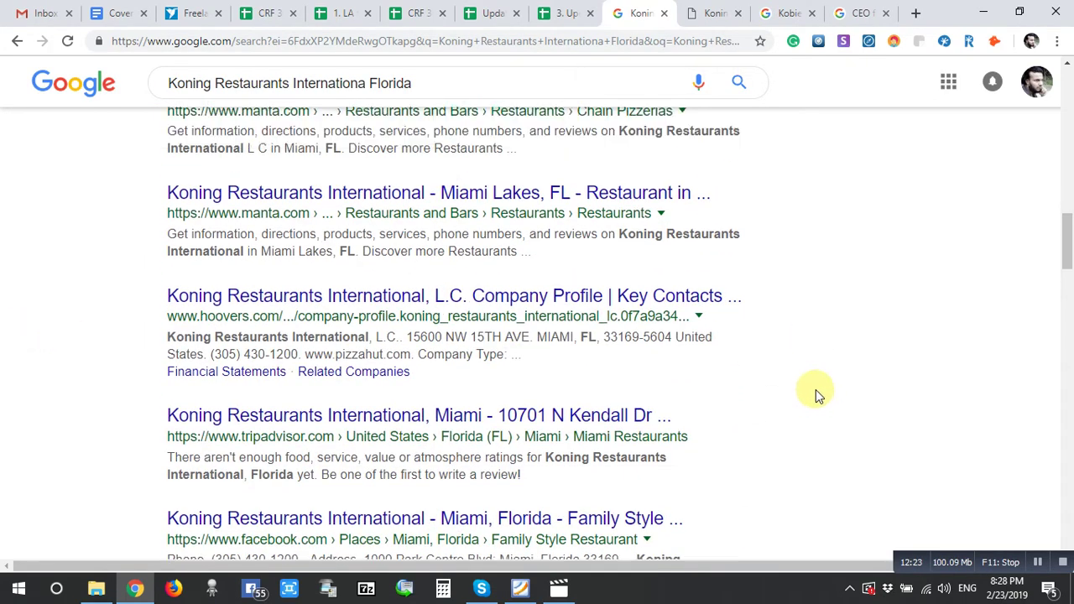
scroll(813, 367, up, 4)
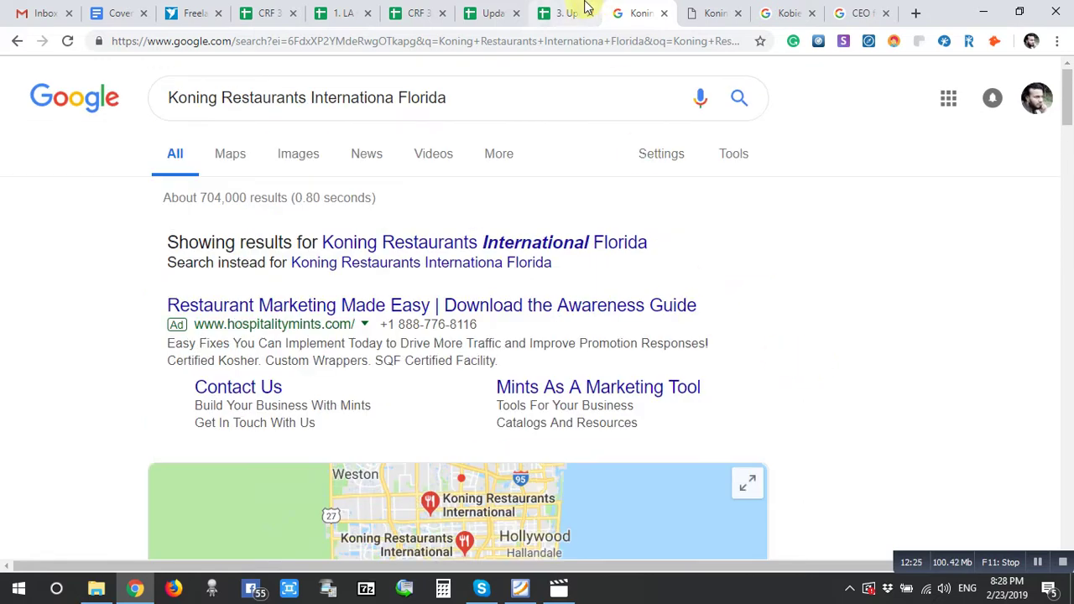
click(561, 11)
click(738, 14)
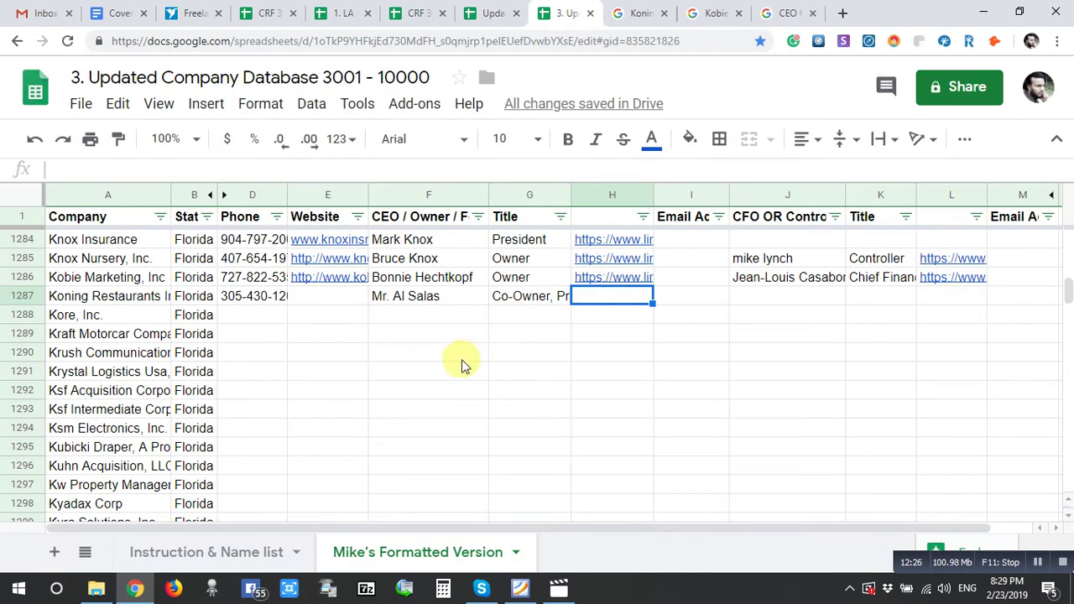
click(125, 317)
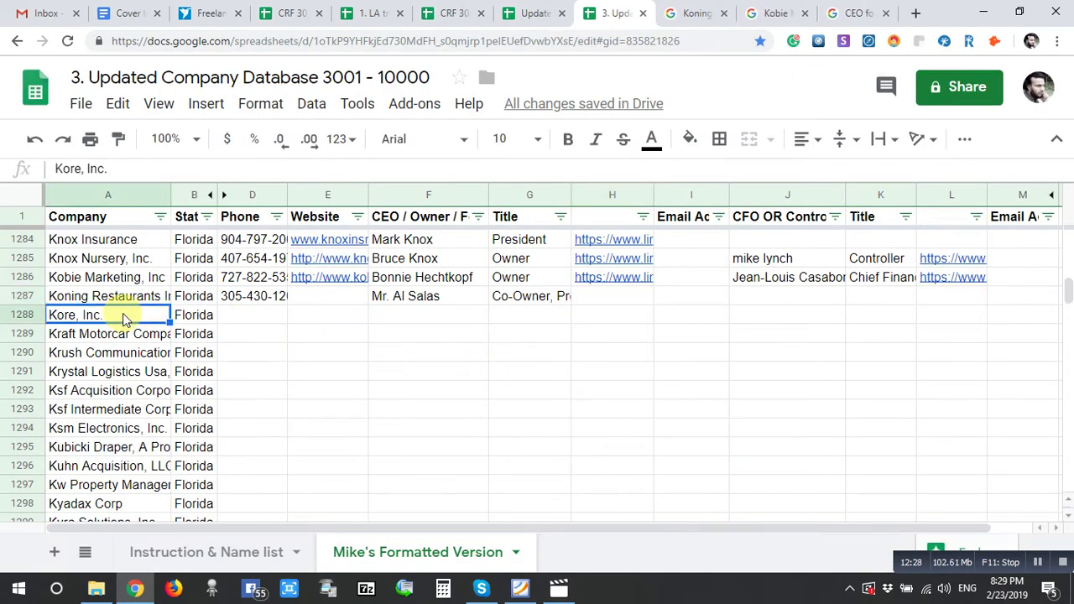
- Replace the old company names with Kore, Inc. in both Google searches, including the Bloomberg one
click(695, 10)
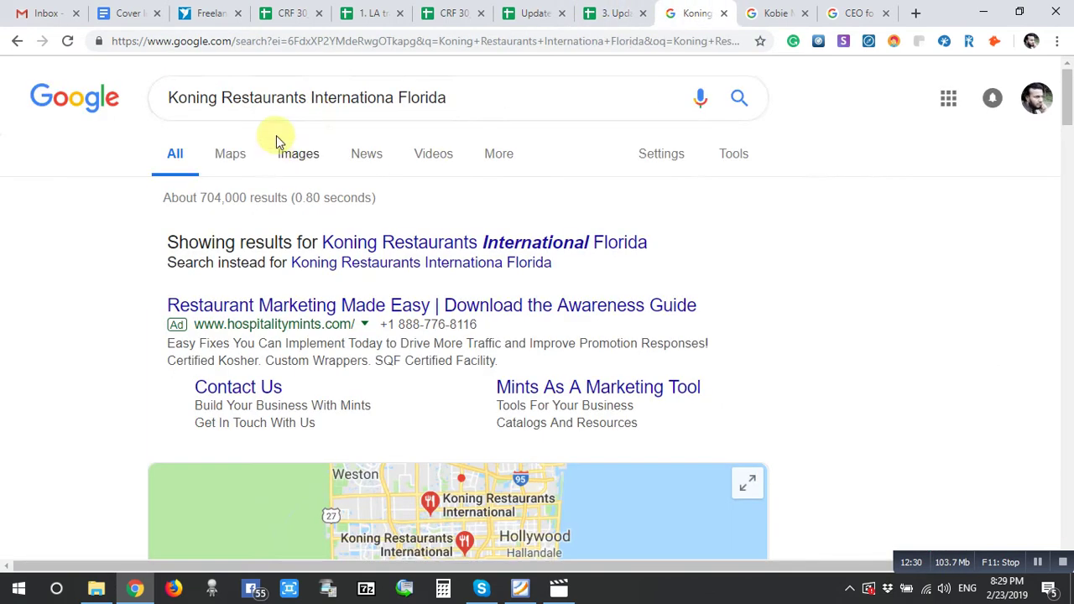
drag(396, 92, 96, 137)
text(Kore, Inc.)
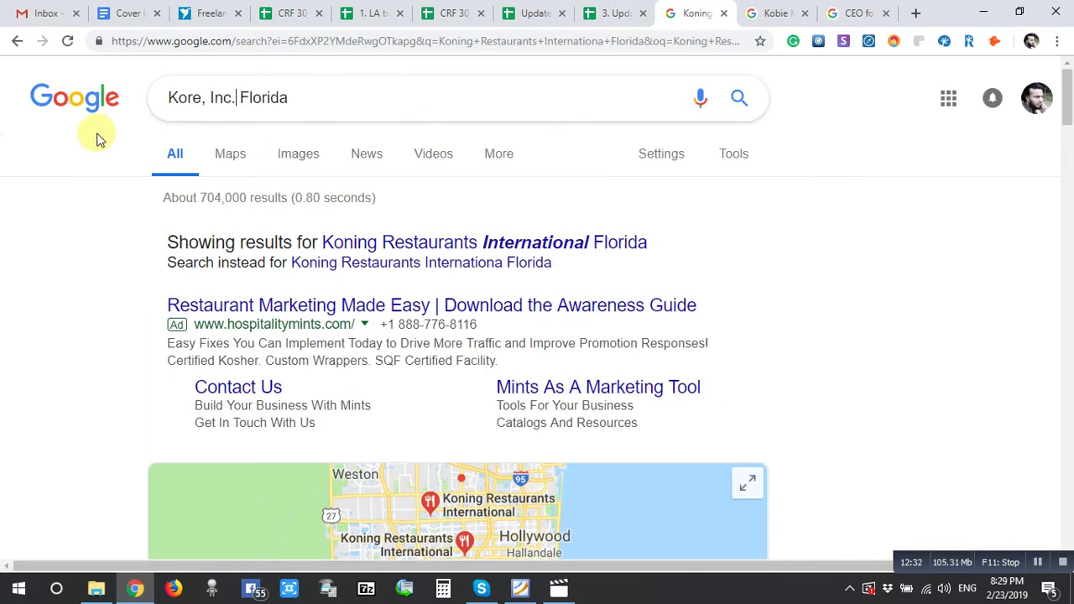
key(Return)
click(777, 12)
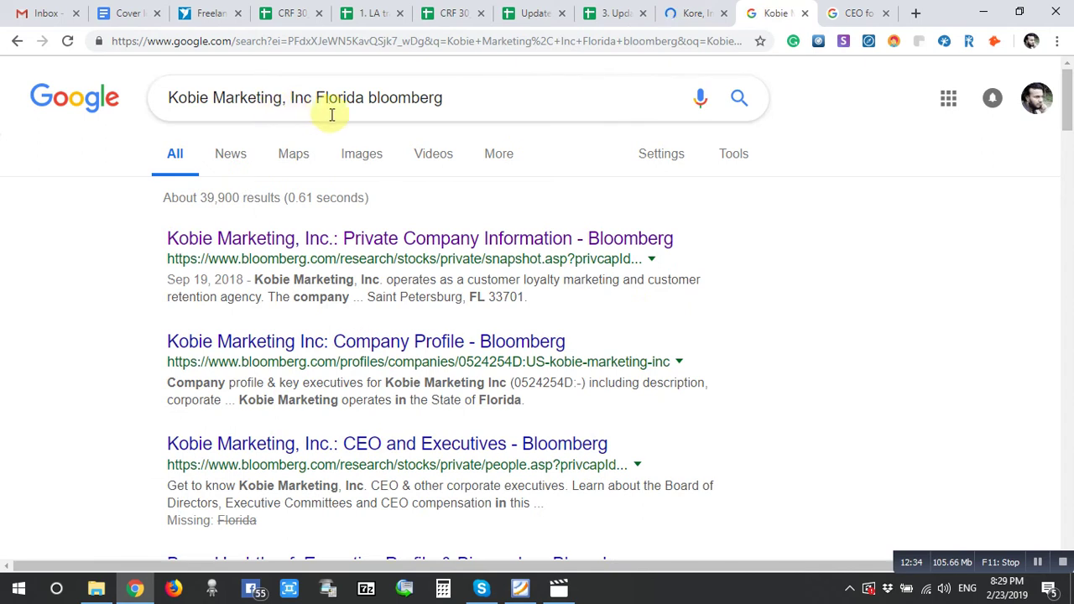
drag(312, 98, 81, 120)
text(Kore, Inc.)
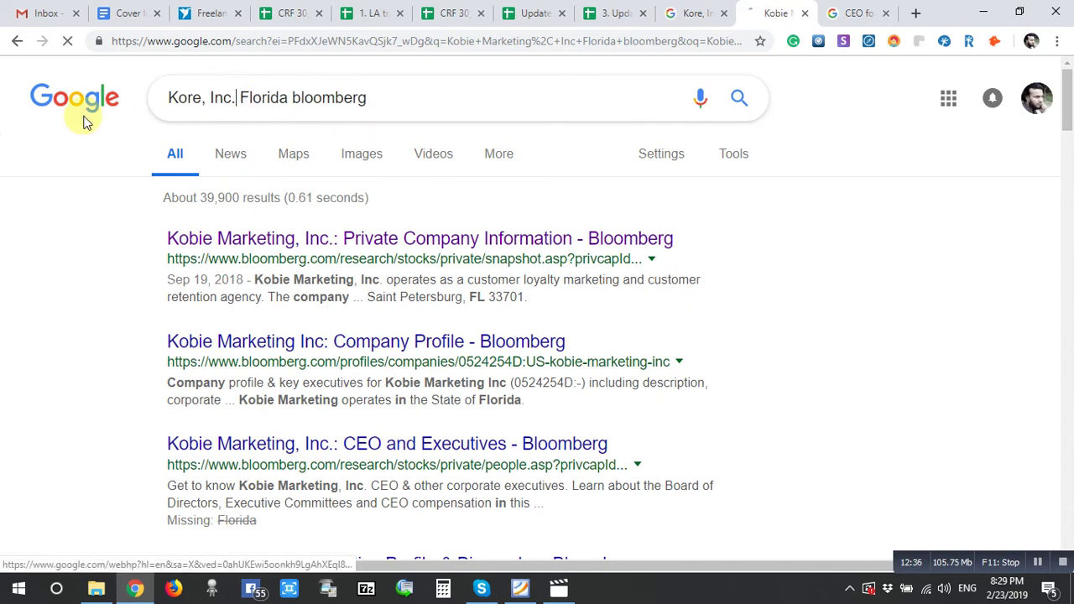
key(Return)
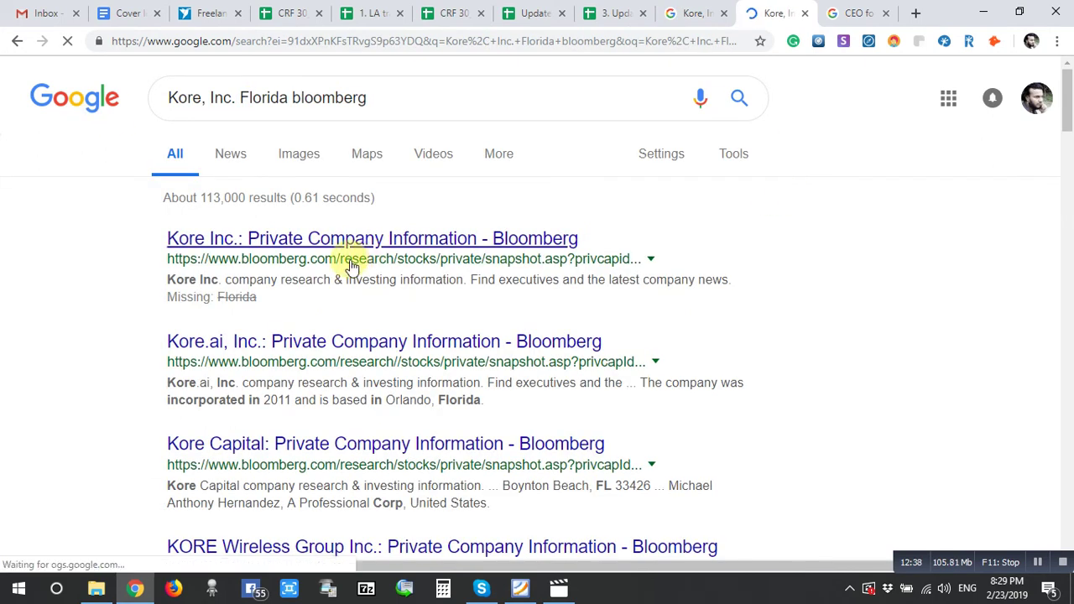
- Open the Kore Inc. Bloomberg result and the Kore.ai website in new tabs, selecting the kore.ai address
right_click(319, 244)
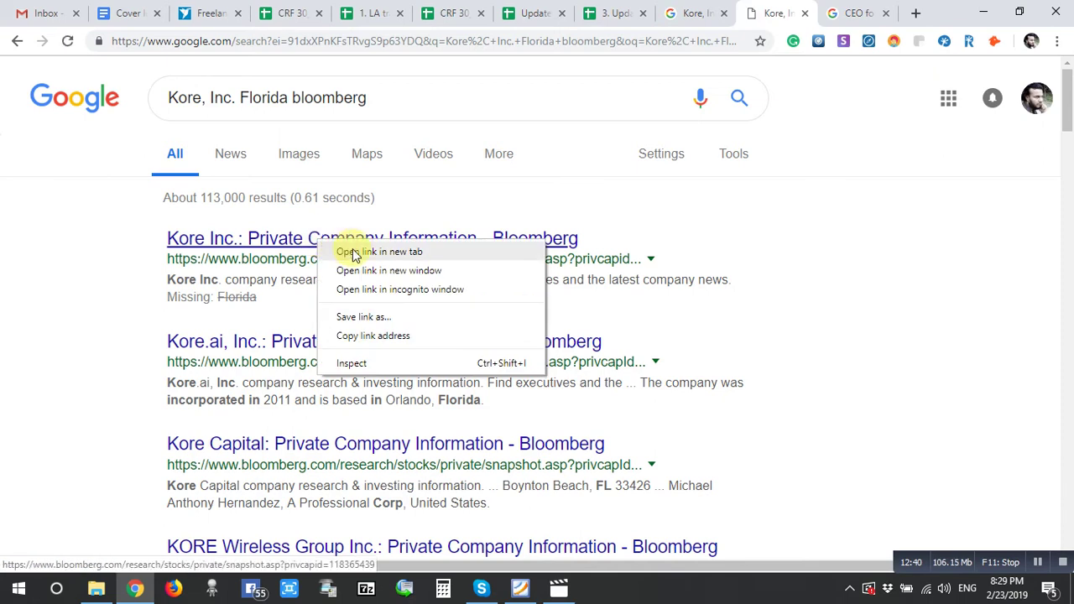
click(351, 250)
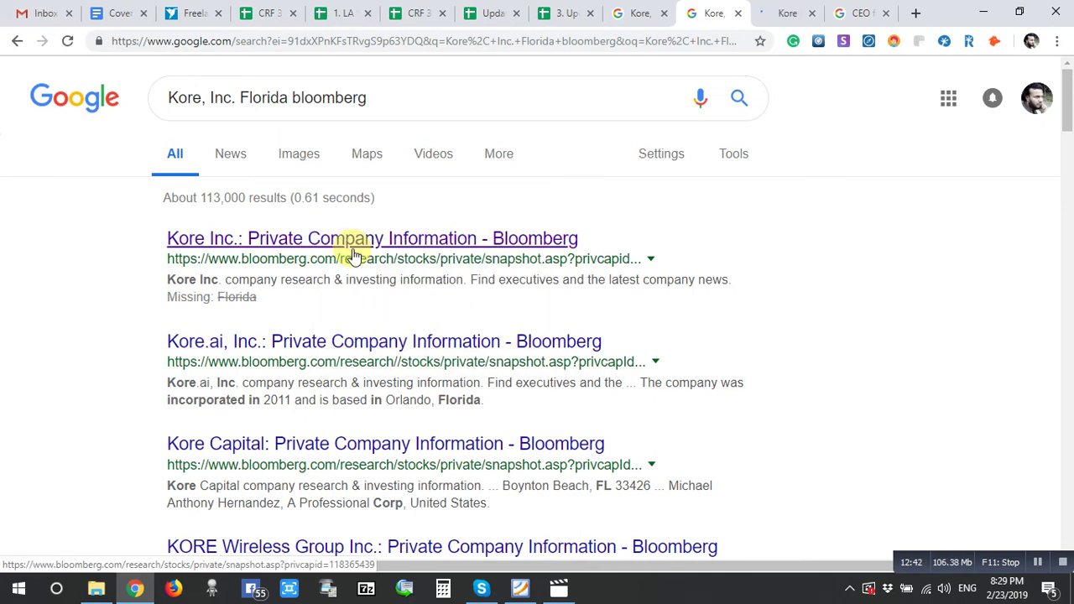
click(631, 12)
scroll(286, 404, down, 1)
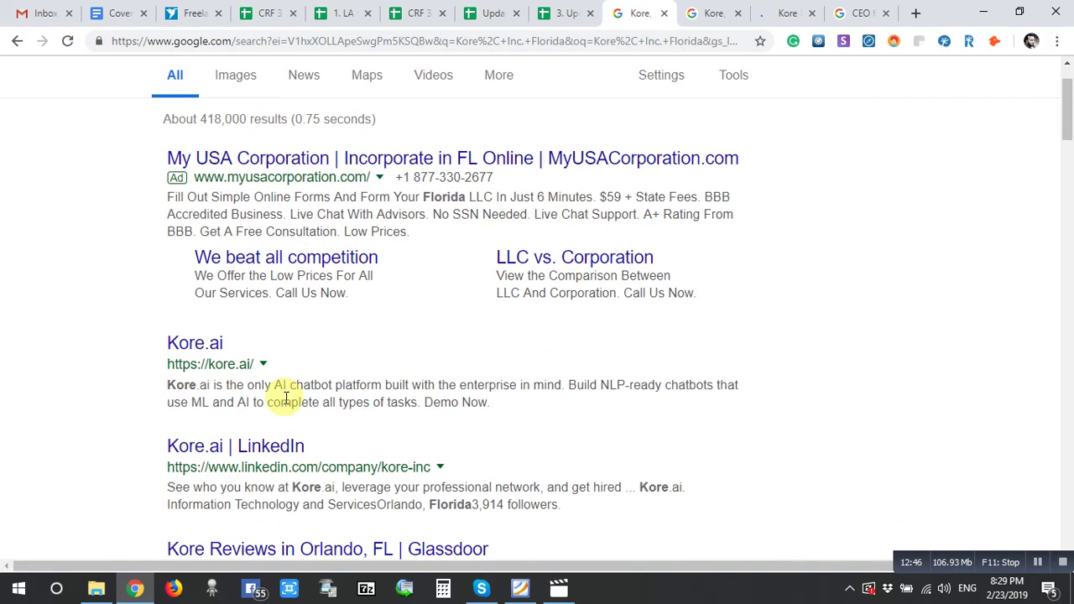
scroll(202, 348, up, 1)
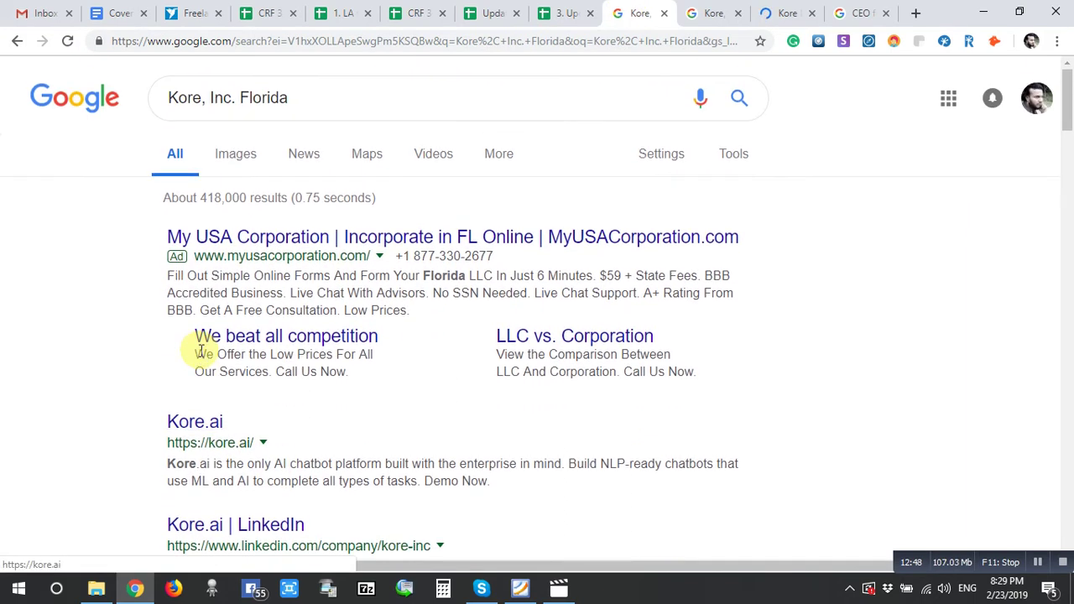
scroll(115, 453, down, 2)
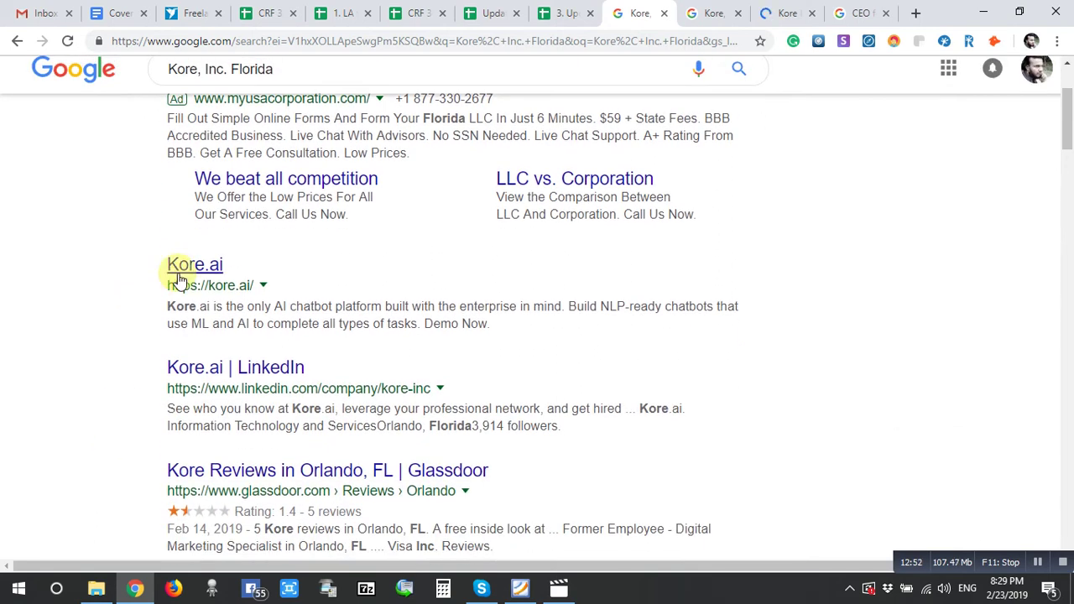
right_click(200, 270)
click(217, 282)
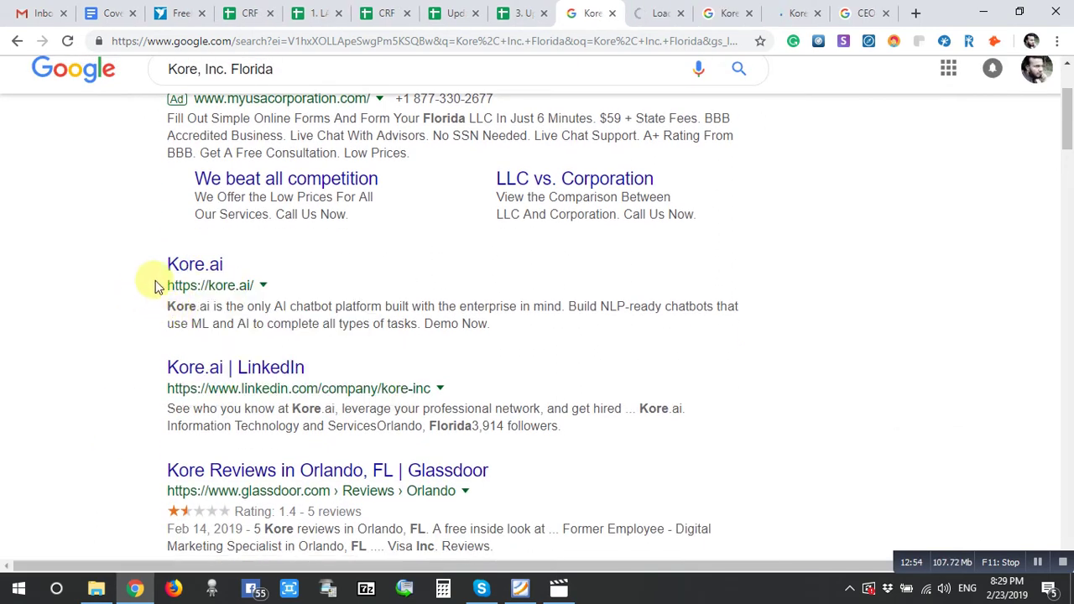
drag(164, 290, 256, 289)
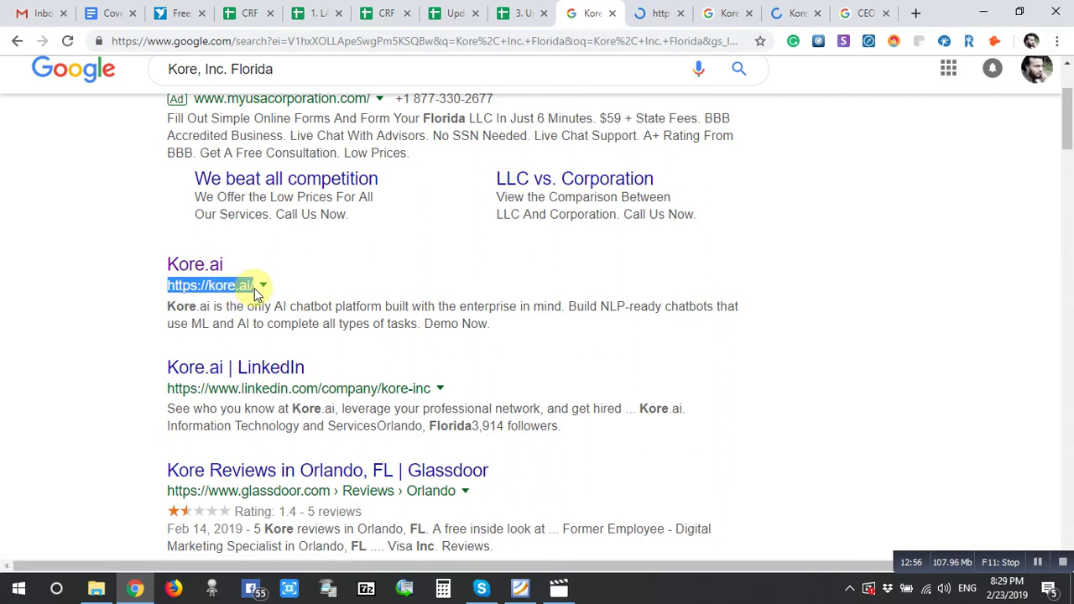
- Review Kore Inc.'s Bloomberg overview, which lists no key executives, then go to Kore.ai's tab
click(798, 8)
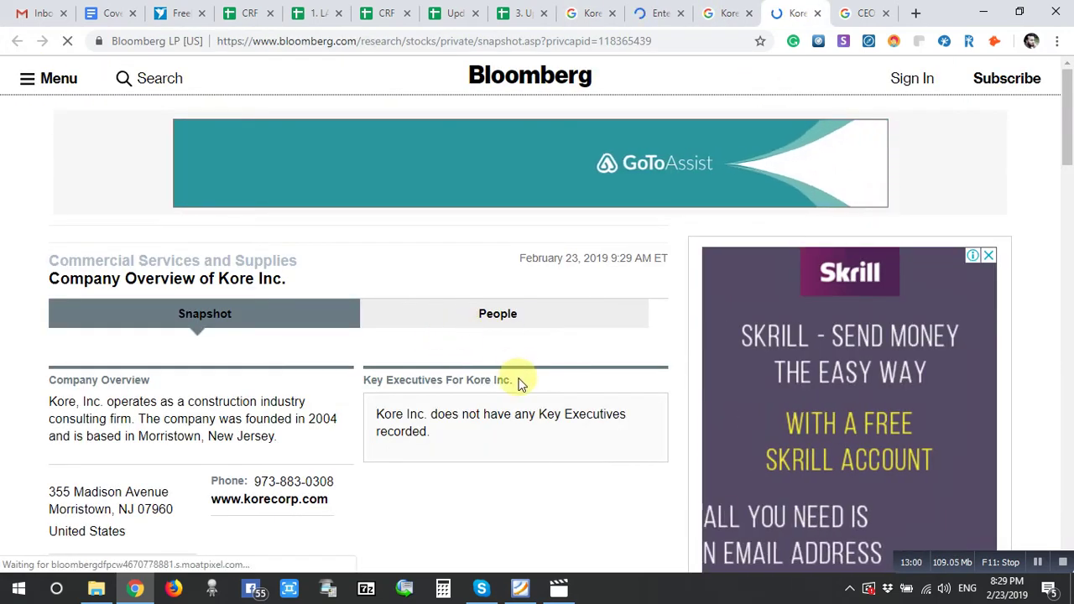
scroll(518, 382, down, 2)
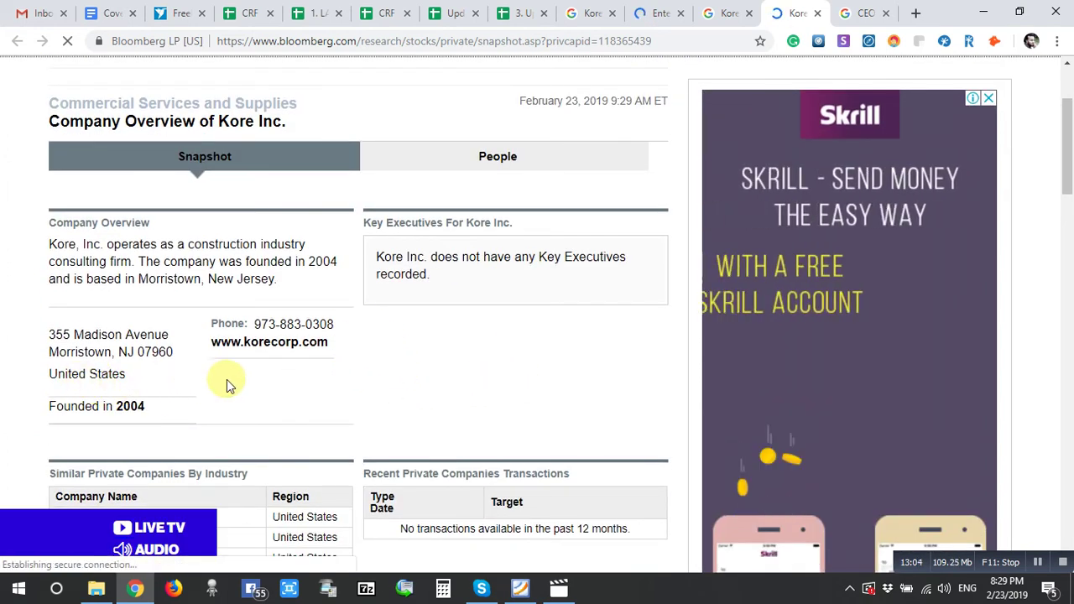
click(664, 10)
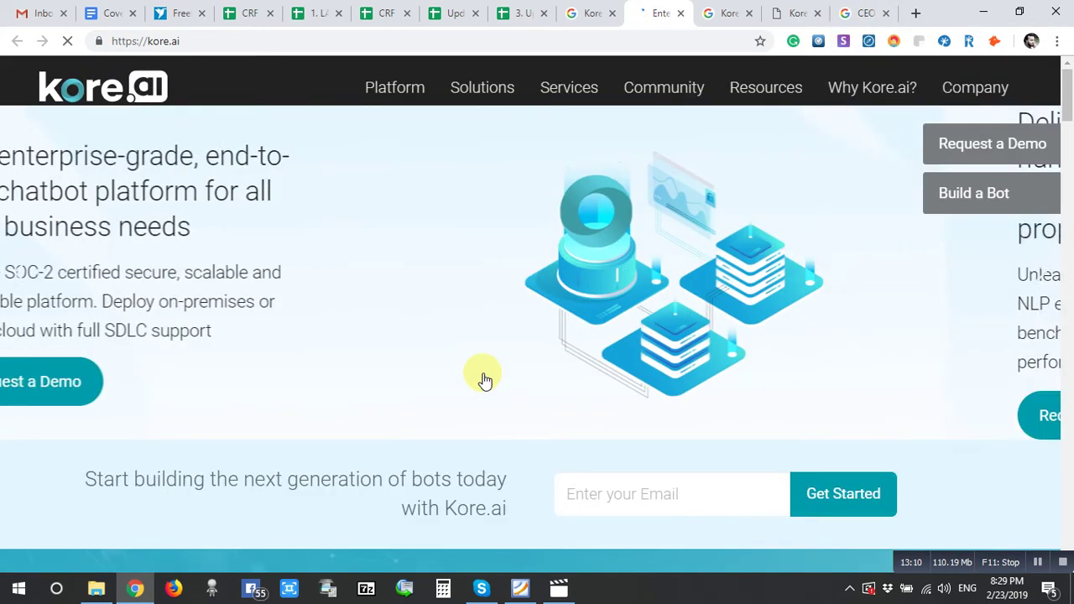
- Decline Kore.ai's cookies and dismiss the promo popup
scroll(484, 381, down, 4)
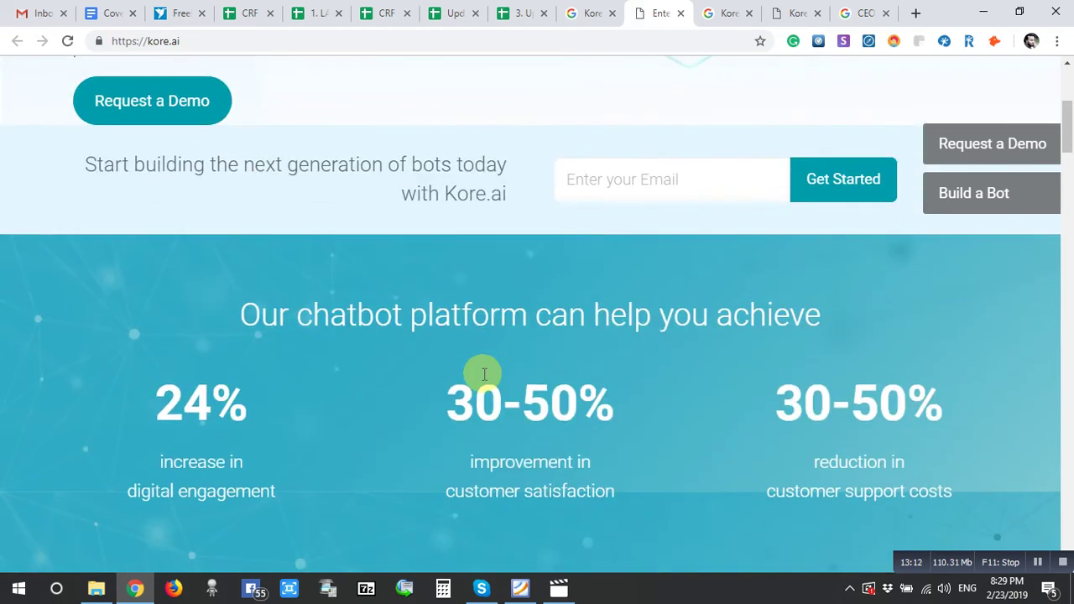
scroll(484, 380, down, 4)
scroll(484, 380, down, 3)
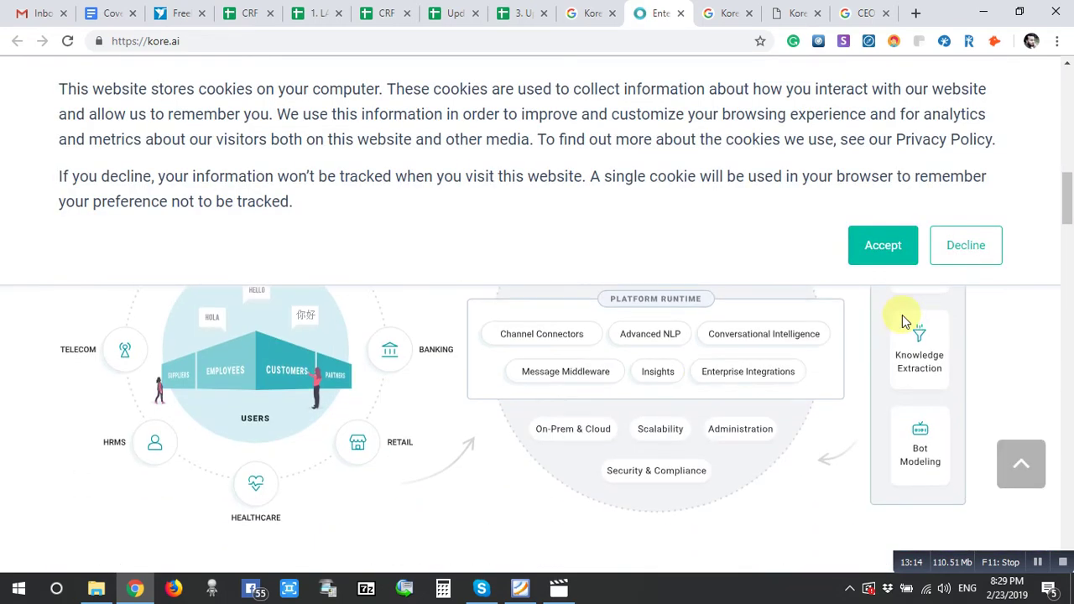
click(966, 246)
scroll(607, 403, down, 10)
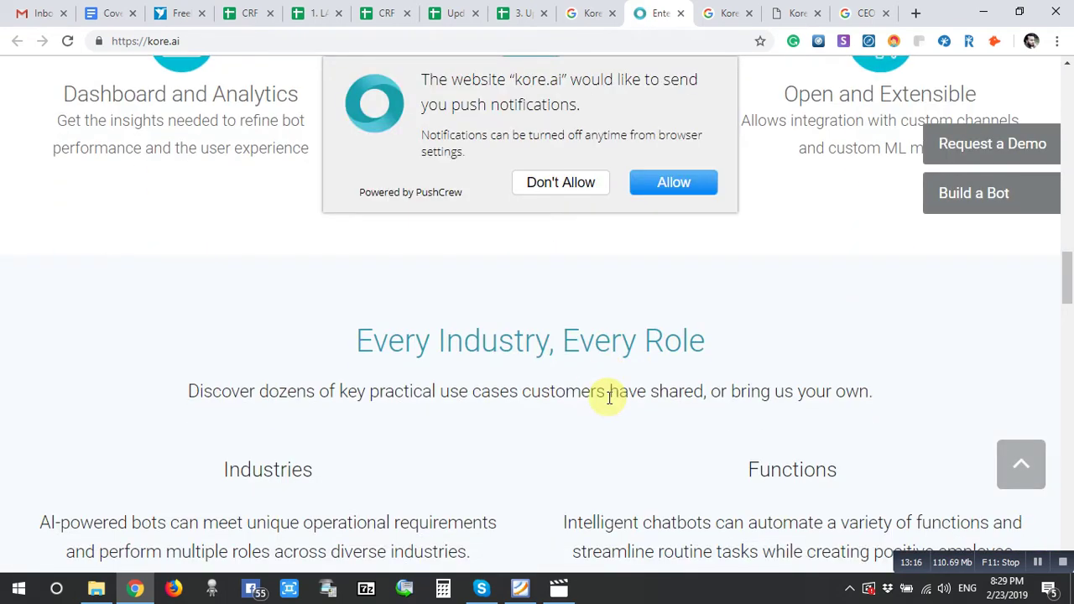
scroll(608, 402, down, 15)
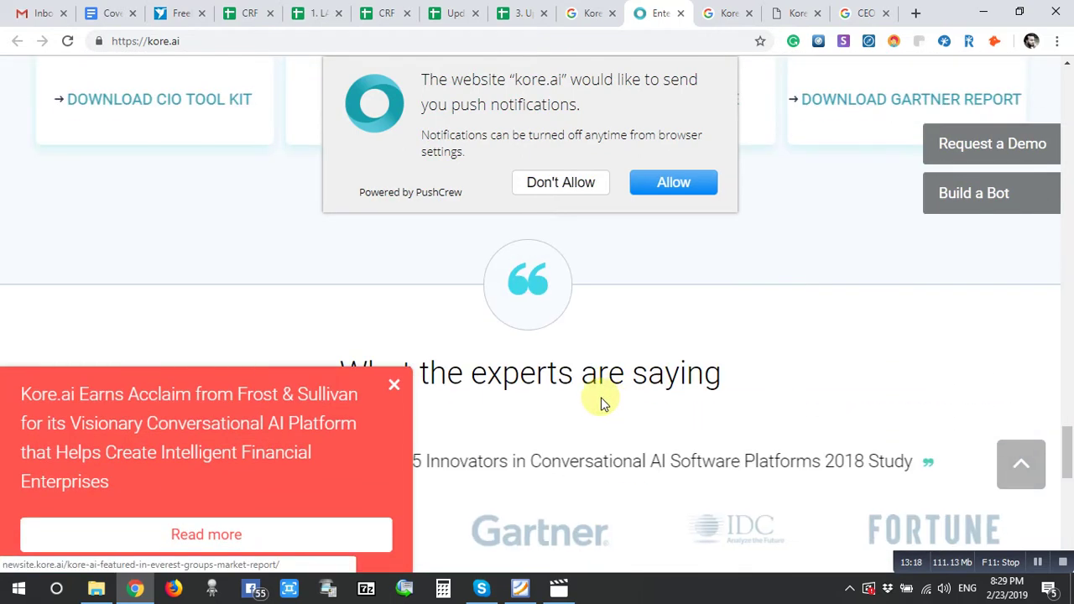
click(394, 384)
- Open Kore.ai's Contact Us page and scroll down to the Orlando and Hyderabad office locations
scroll(533, 409, down, 8)
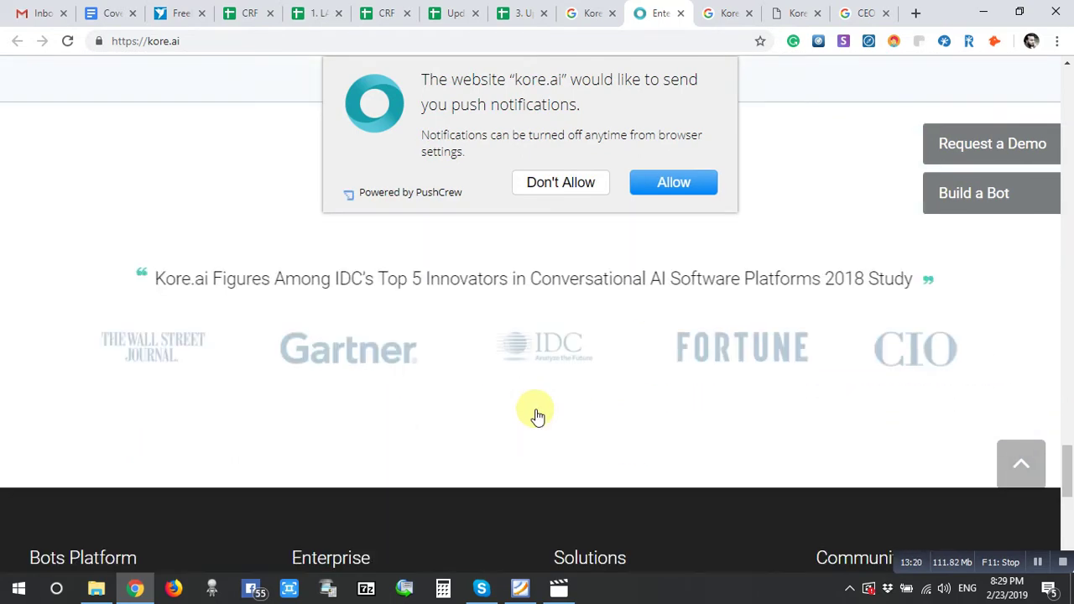
scroll(536, 408, up, 1)
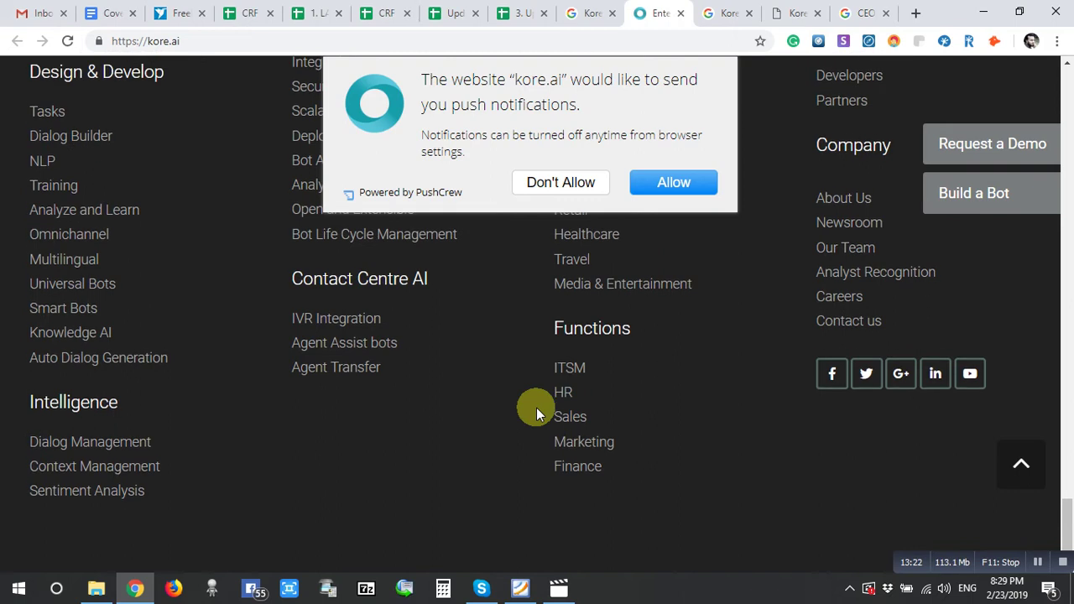
click(845, 320)
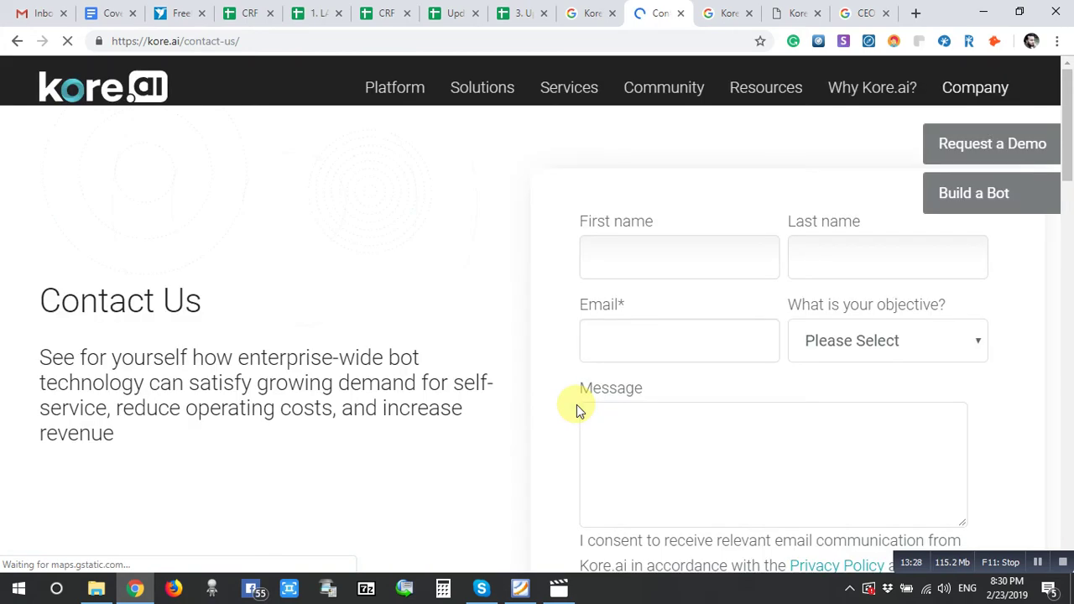
scroll(577, 404, down, 2)
scroll(578, 404, down, 6)
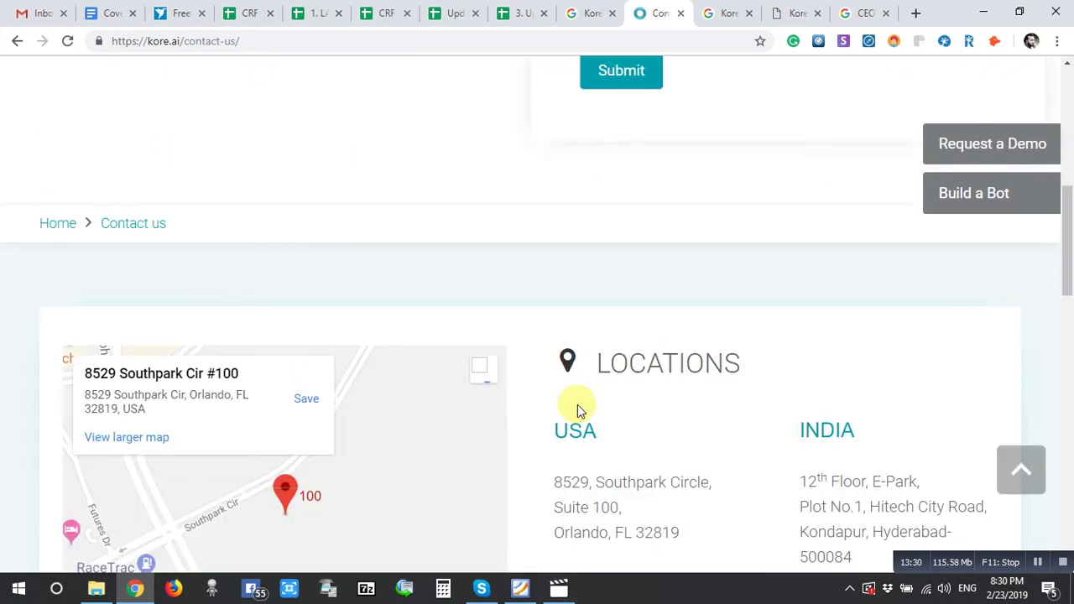
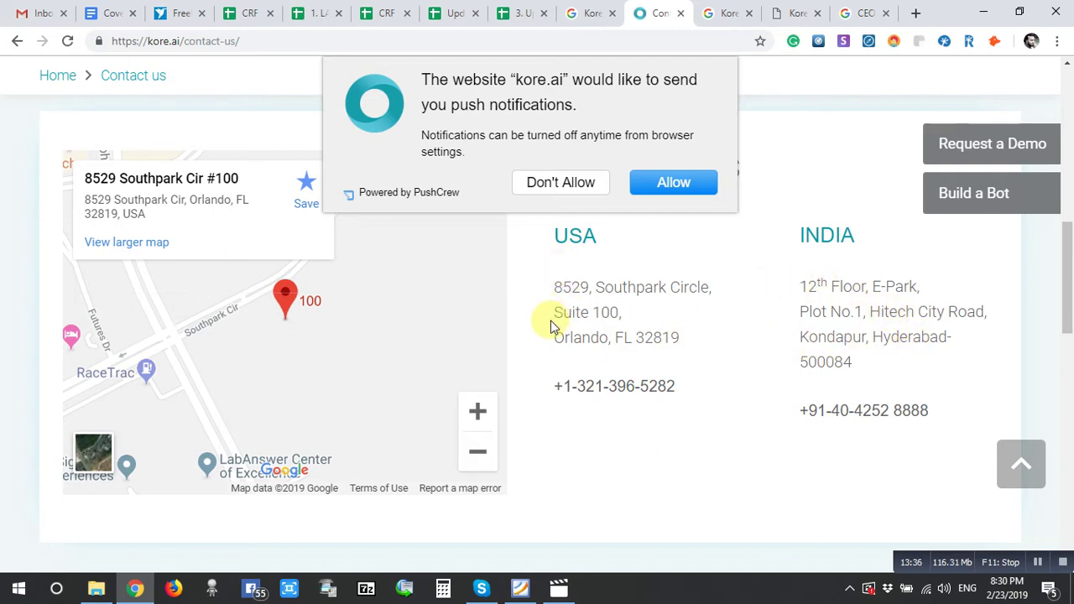
drag(565, 338, 608, 338)
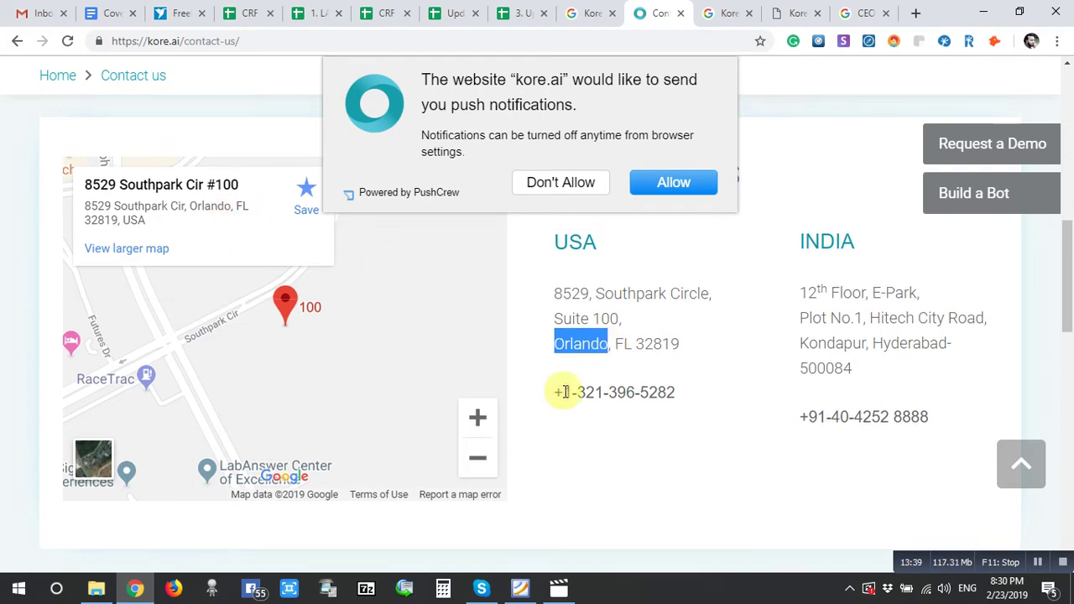
scroll(199, 65, up, 4)
drag(187, 42, 42, 63)
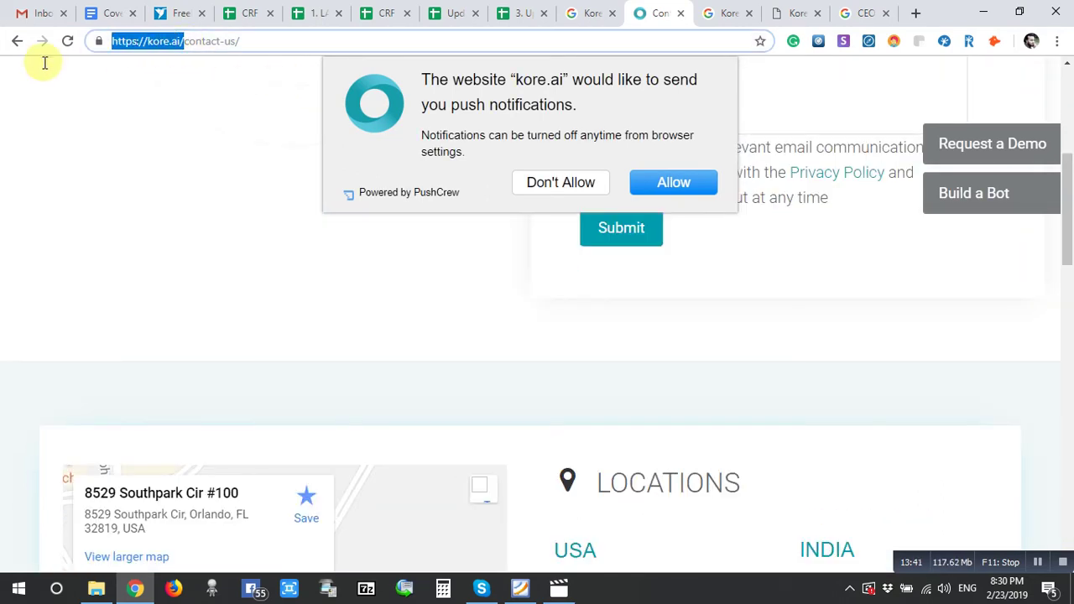
click(528, 10)
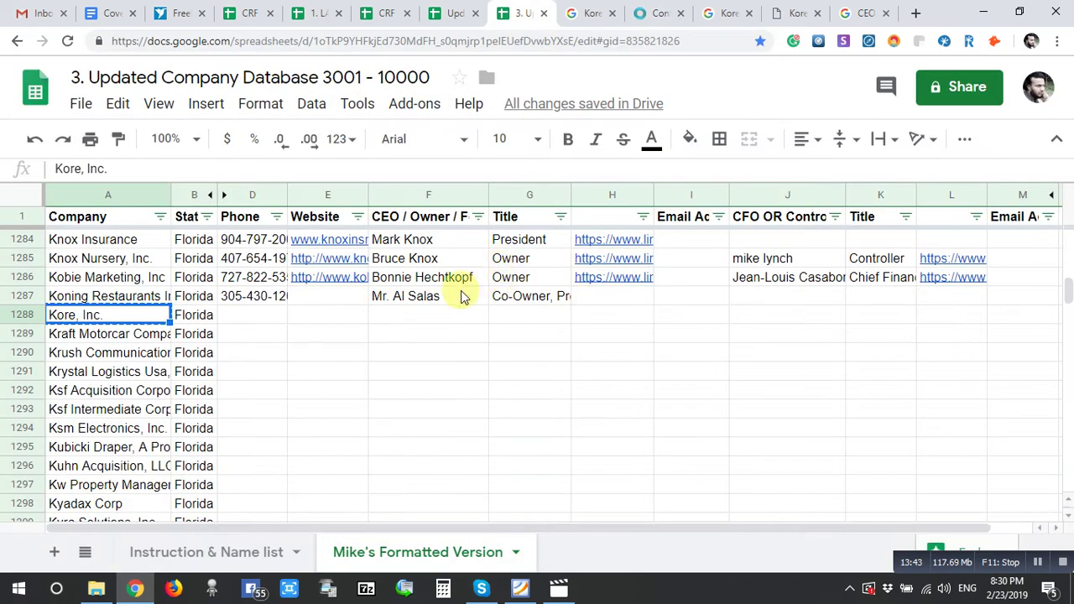
click(329, 298)
click(323, 317)
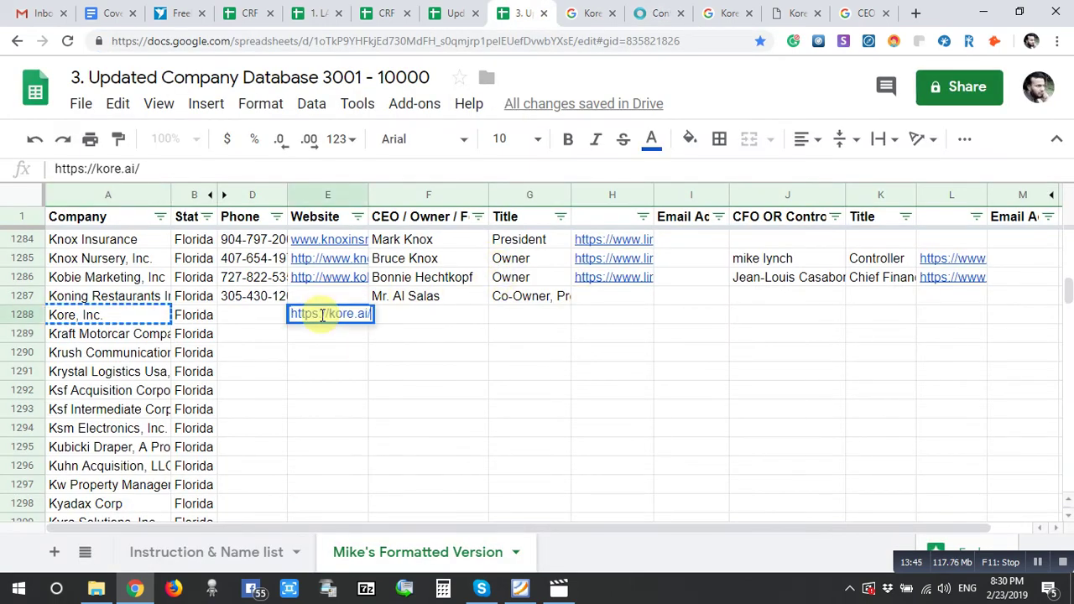
- Copy the company's US phone number from the kore.ai Contact page into D1288
double_click(267, 318)
click(646, 11)
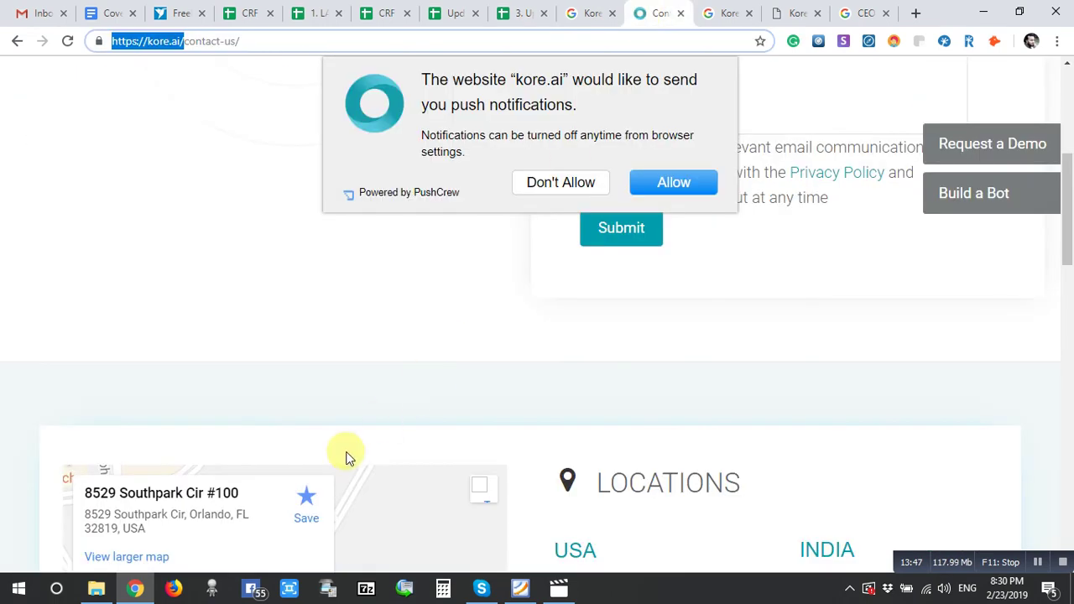
scroll(348, 455, down, 4)
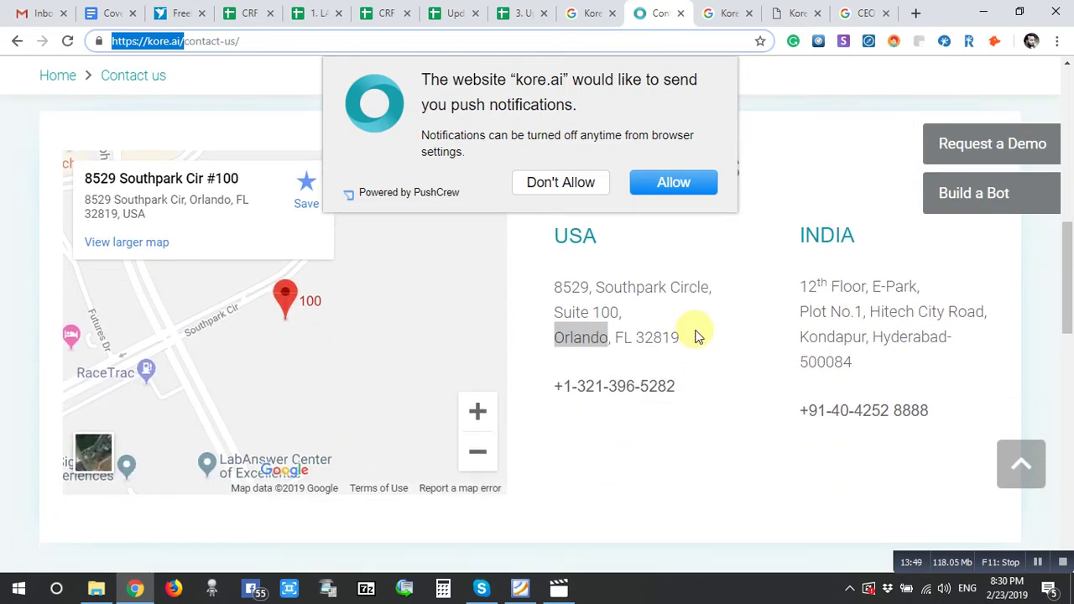
drag(679, 383, 589, 377)
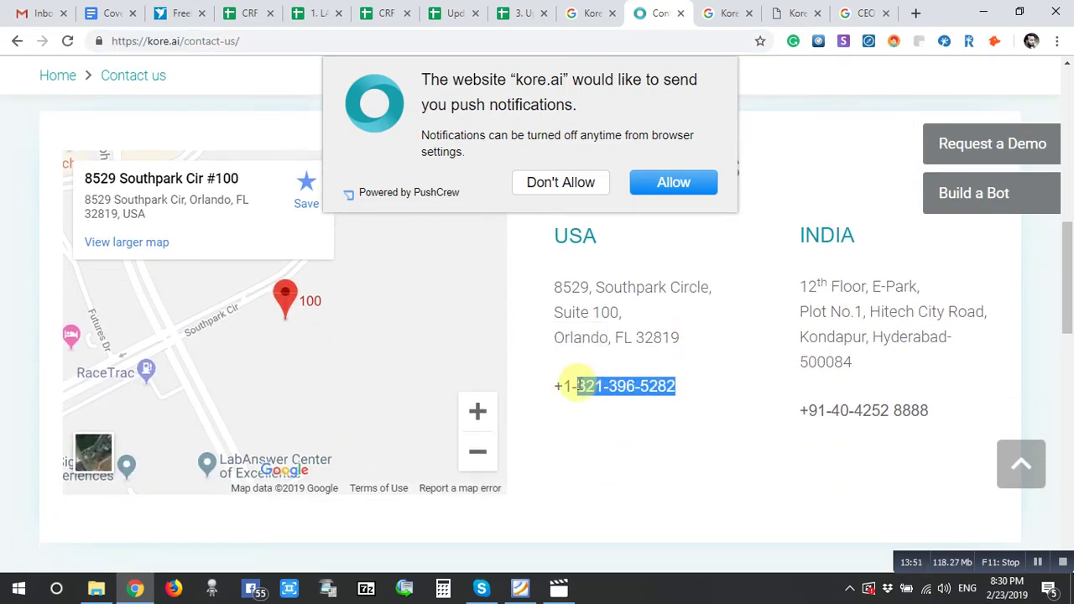
click(504, 10)
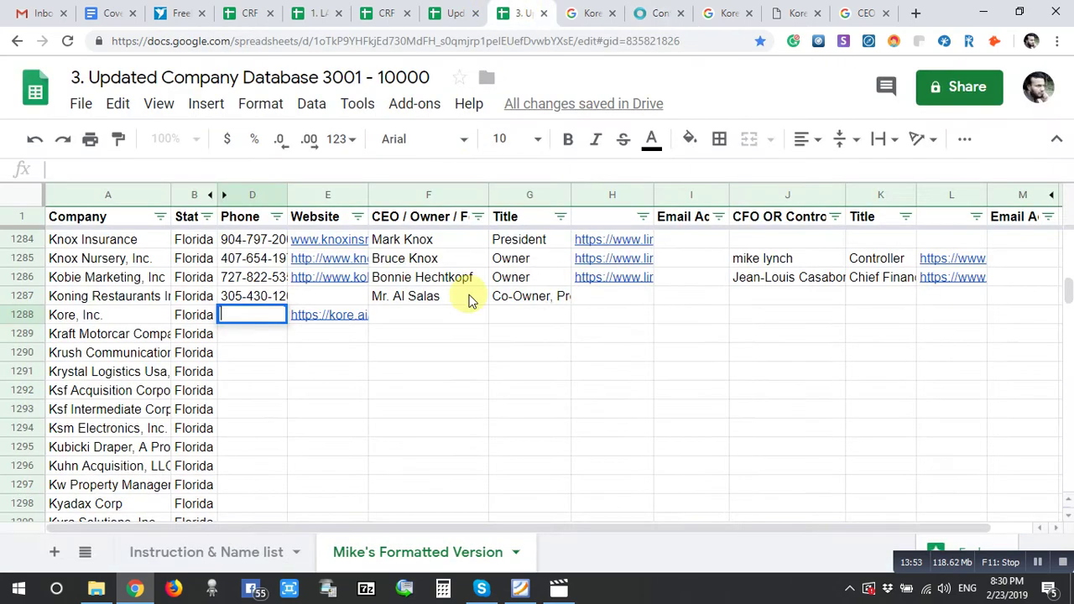
key(ctrl+v)
click(437, 317)
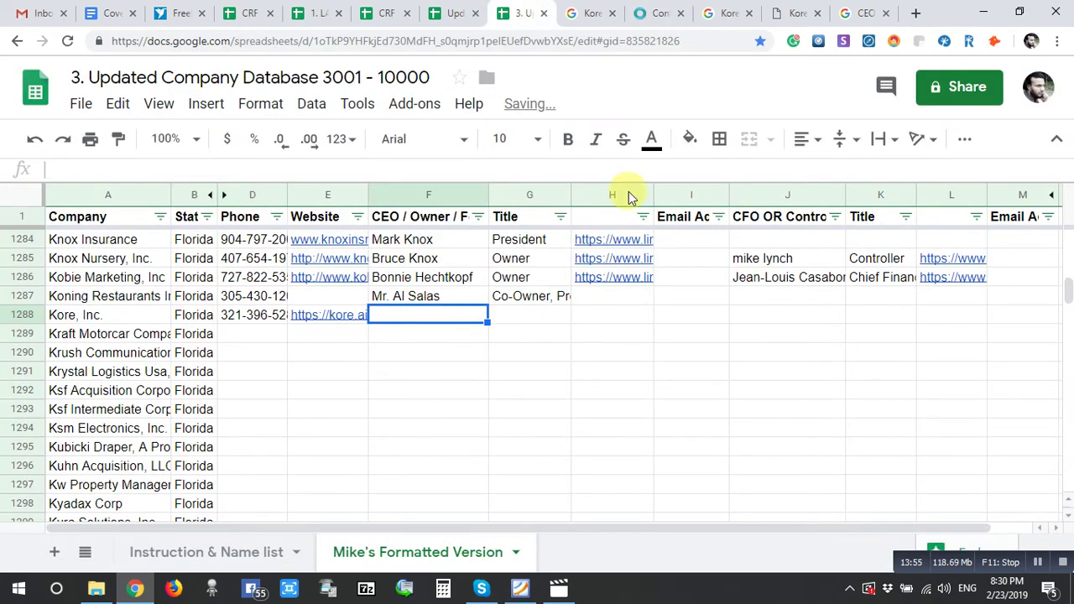
click(661, 10)
- Return to the kore.ai contact page and dismiss the push-notification prompt
click(592, 13)
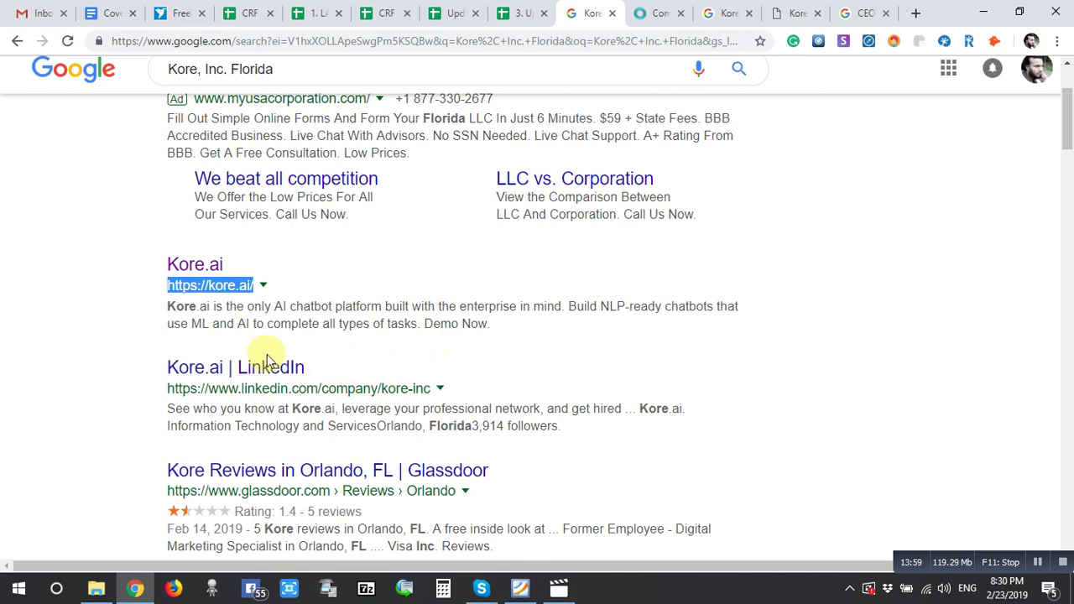
scroll(635, 137, up, 2)
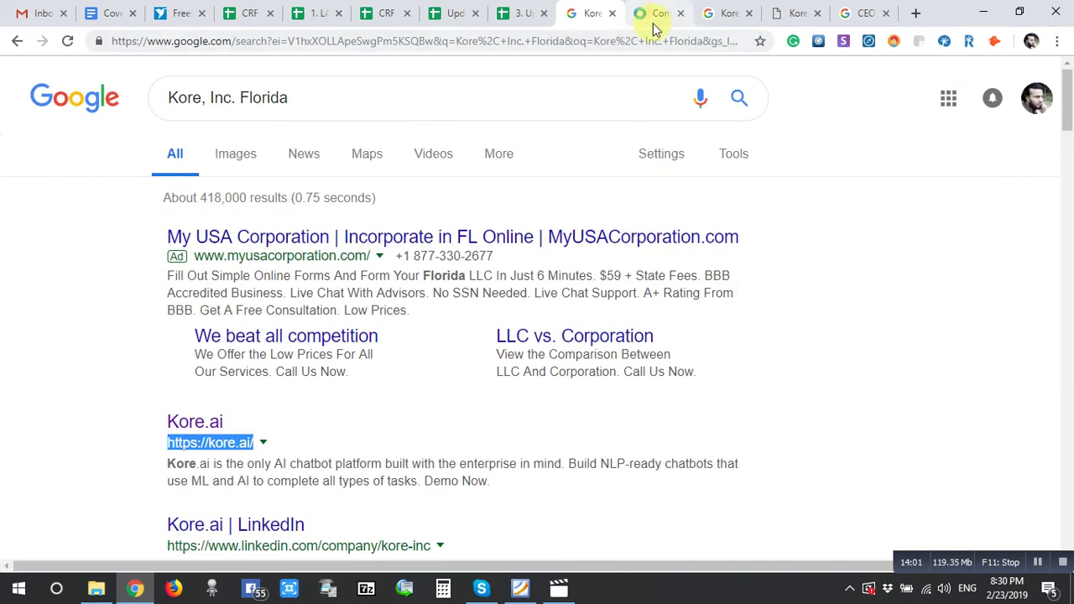
click(667, 21)
scroll(712, 394, up, 8)
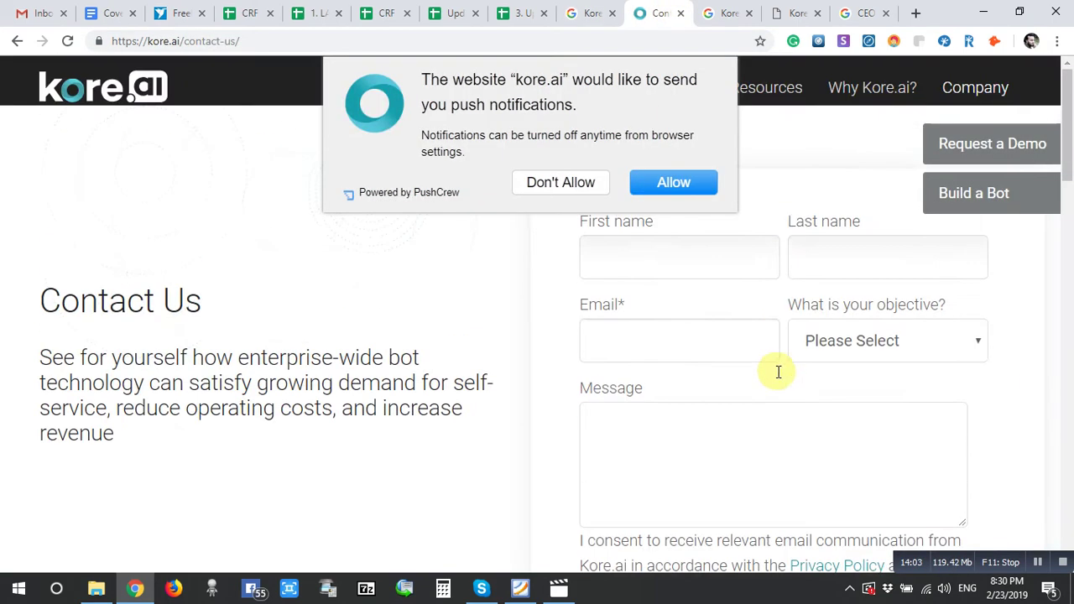
click(577, 185)
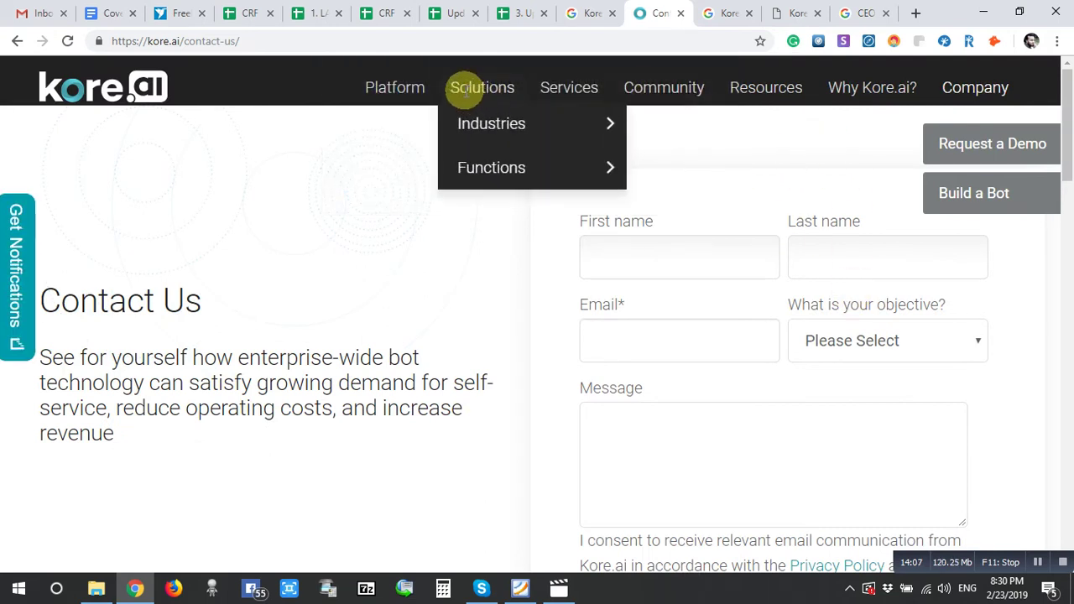
- Go to Company > Our Team and copy the CEO's name and title from Our Leadership
mouse_move(384, 88)
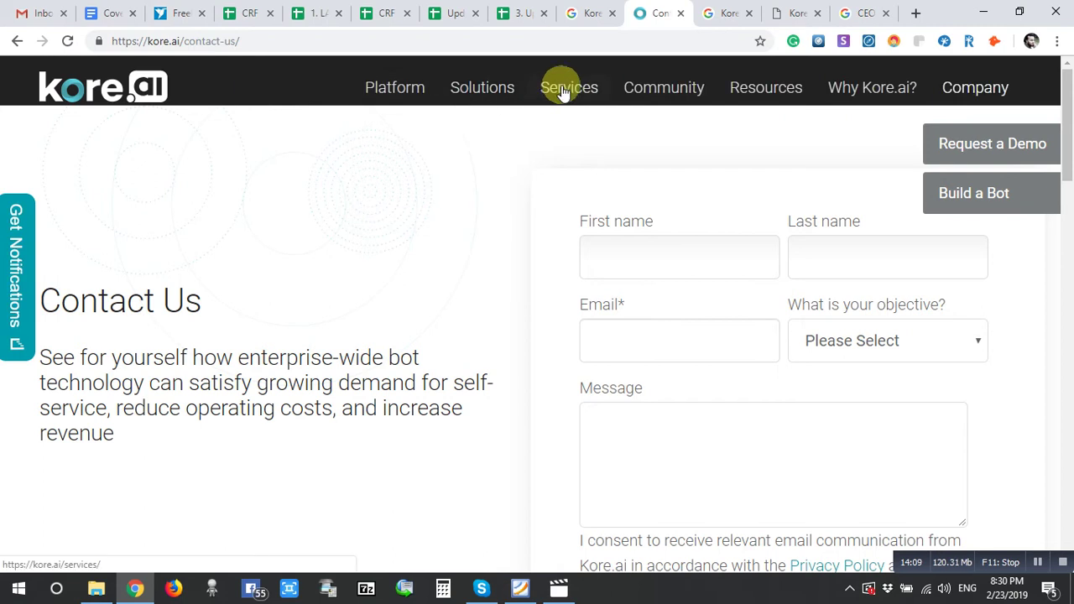
mouse_move(984, 80)
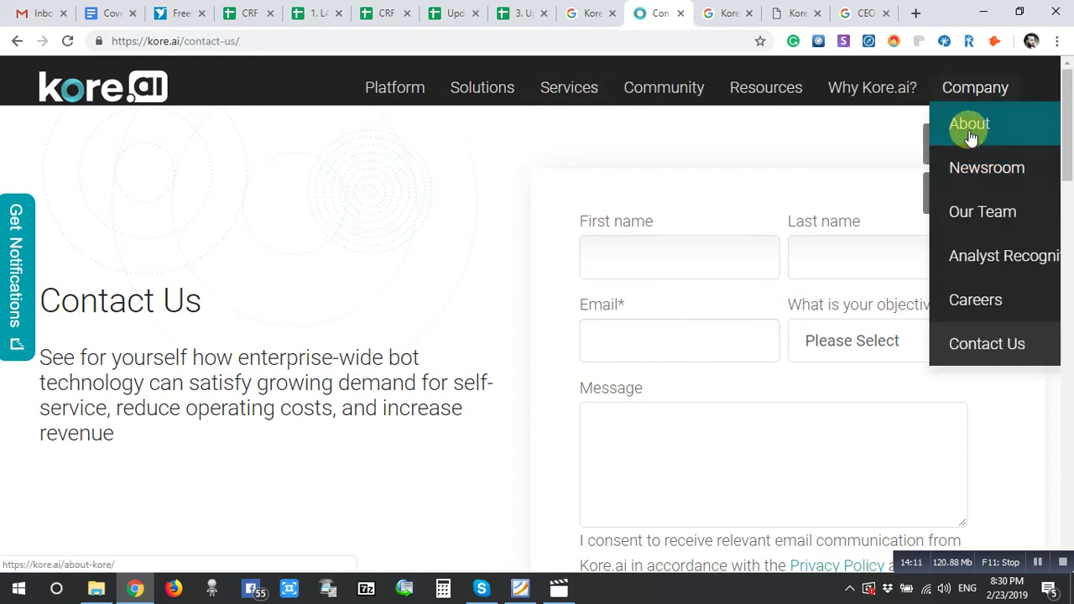
click(983, 214)
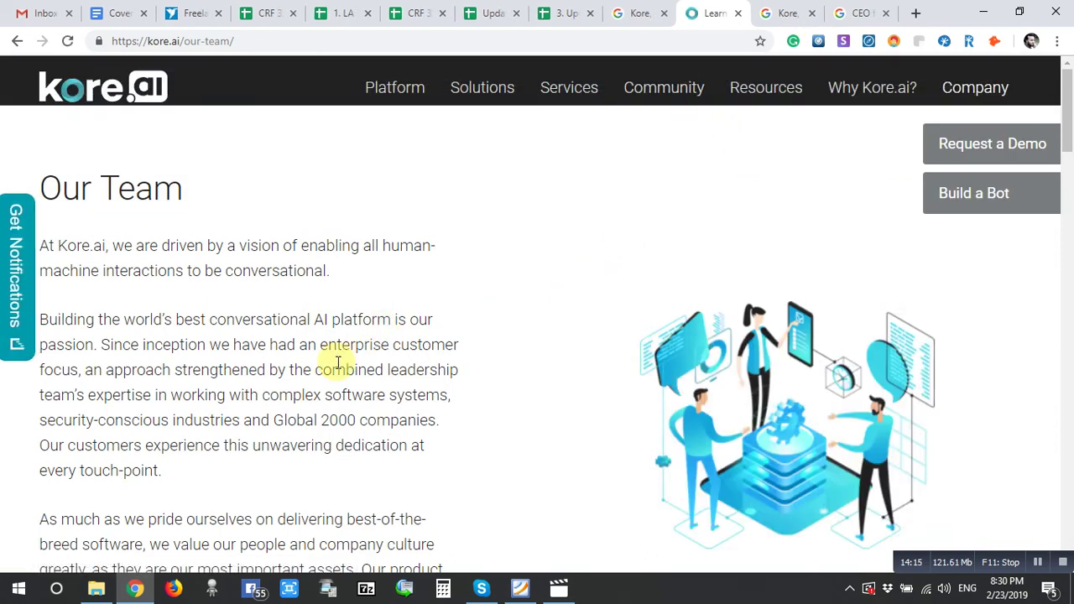
scroll(159, 374, down, 6)
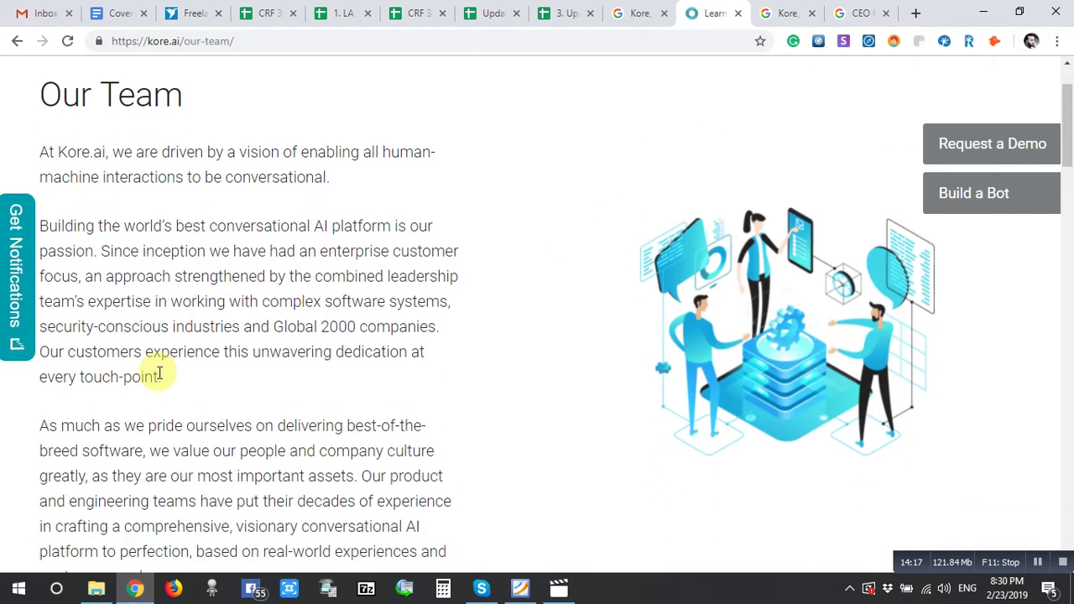
scroll(160, 373, down, 3)
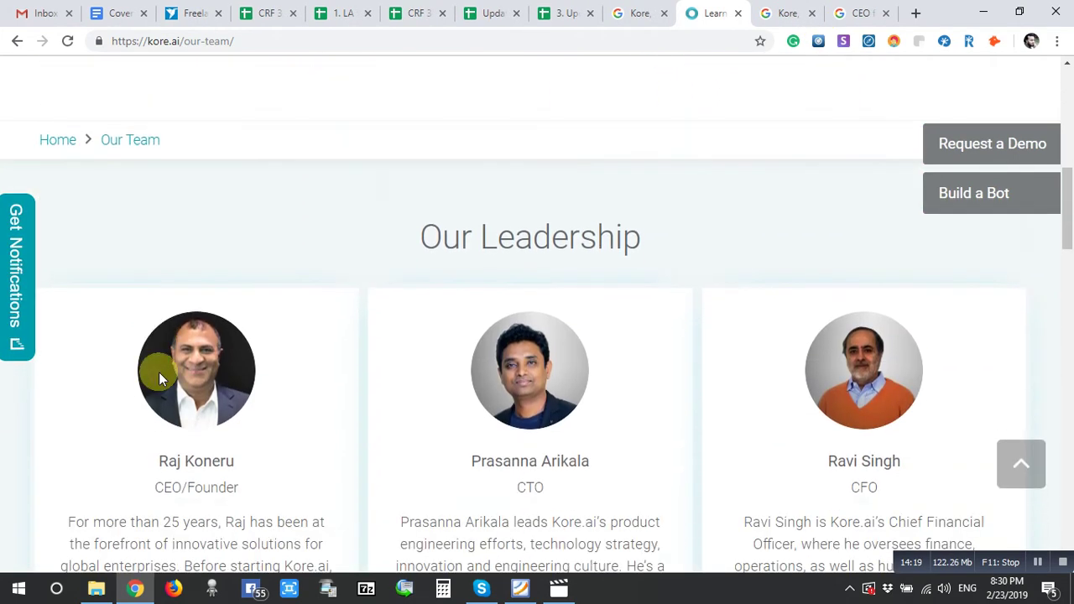
drag(159, 261, 240, 281)
key(ctrl+c)
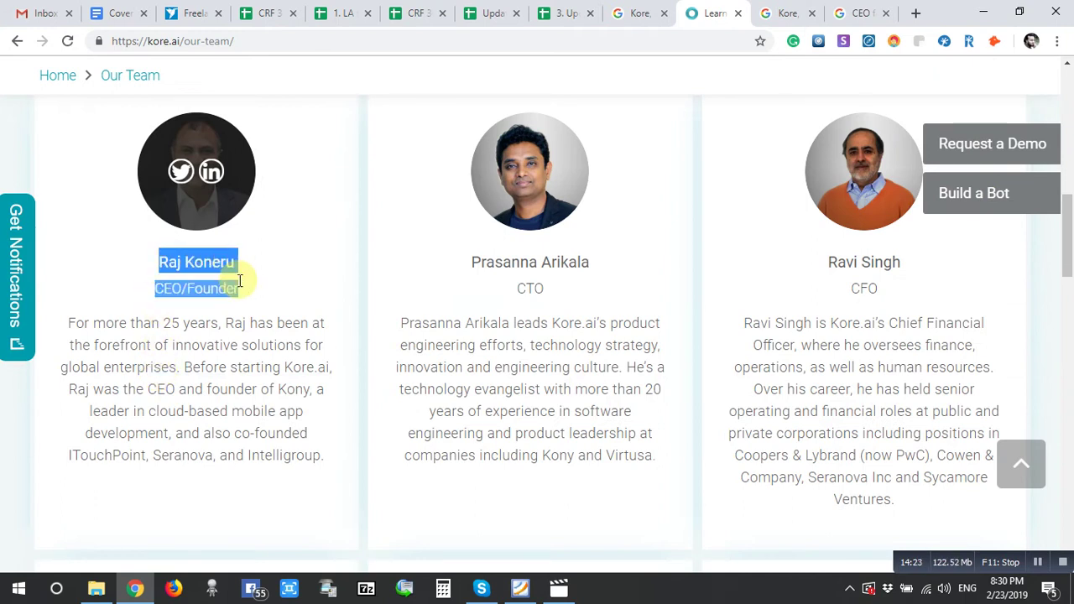
- Put the CEO's name in F1288 and the title CEO/Founder in G1288
click(563, 12)
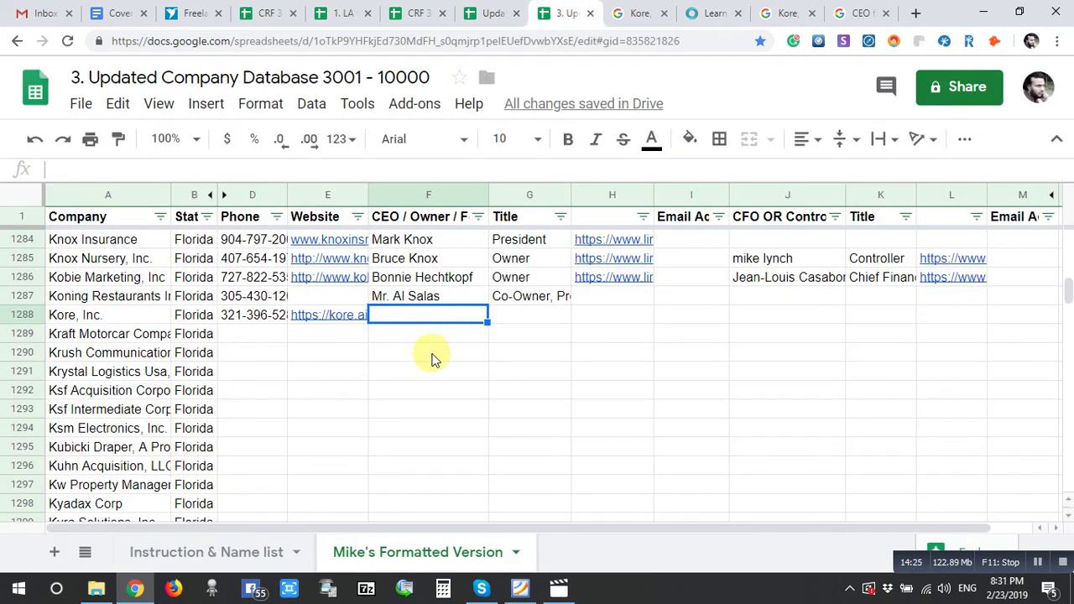
key(ctrl+v)
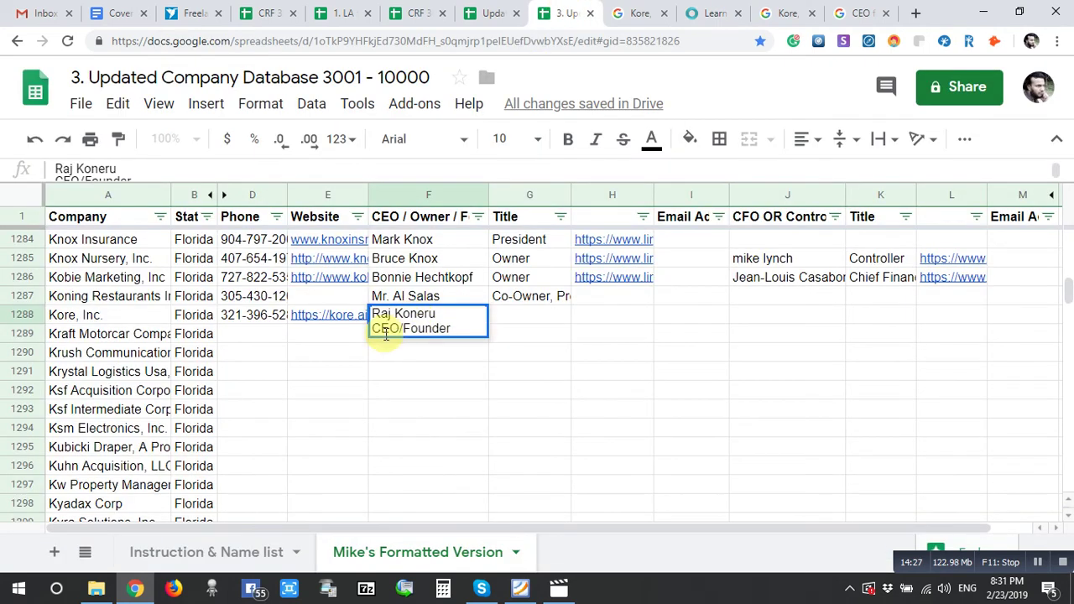
drag(375, 328, 383, 365)
key(BackSpace)
key(BackSpace)
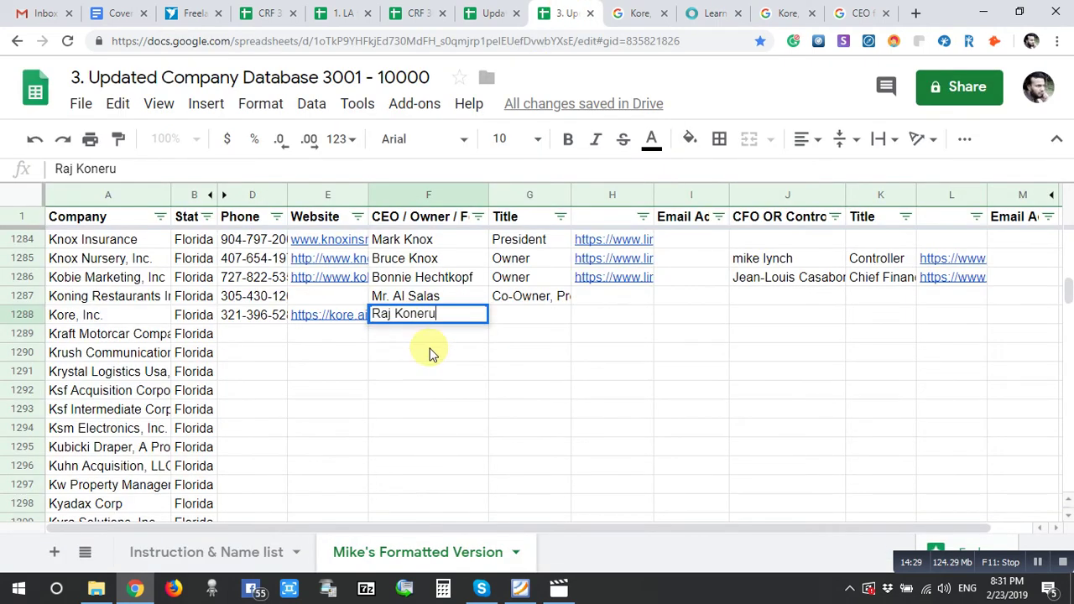
click(516, 319)
text(CEO/Founder)
- Paste the CEO's LinkedIn profile link into H1288
click(626, 317)
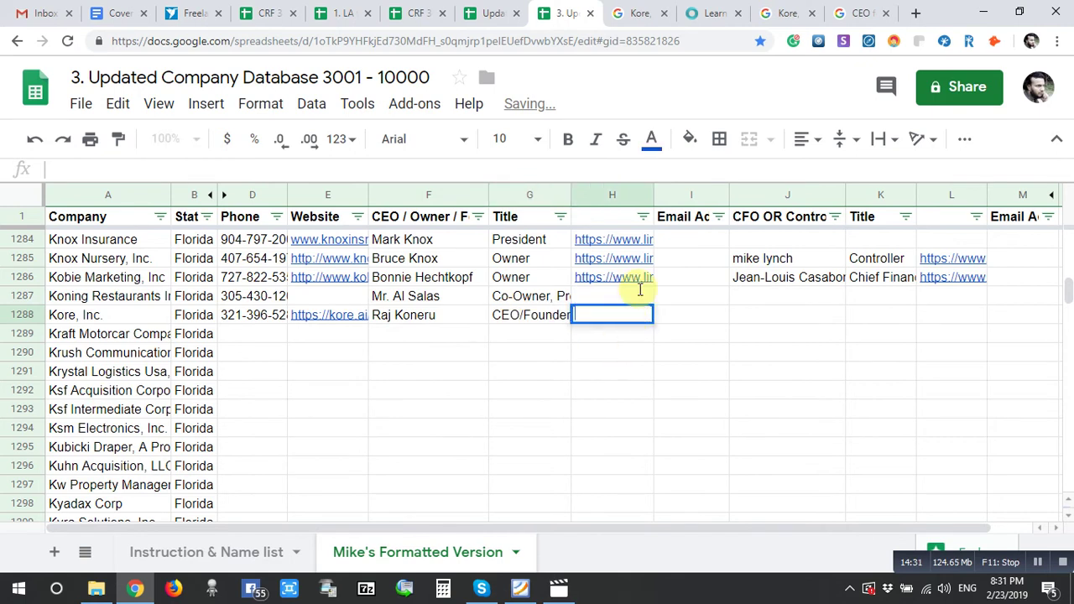
click(713, 13)
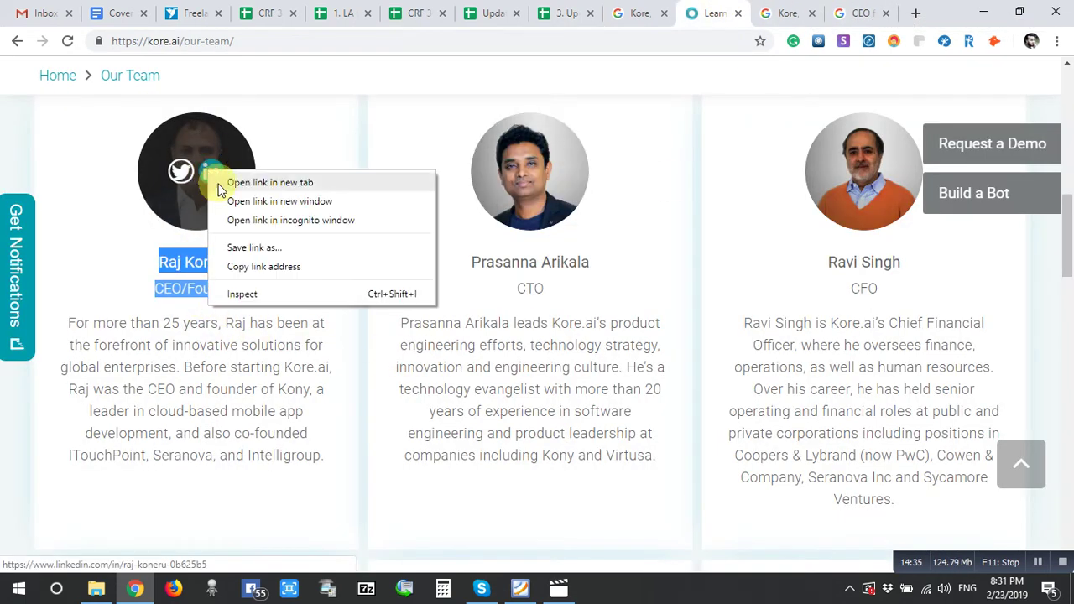
click(269, 267)
click(550, 11)
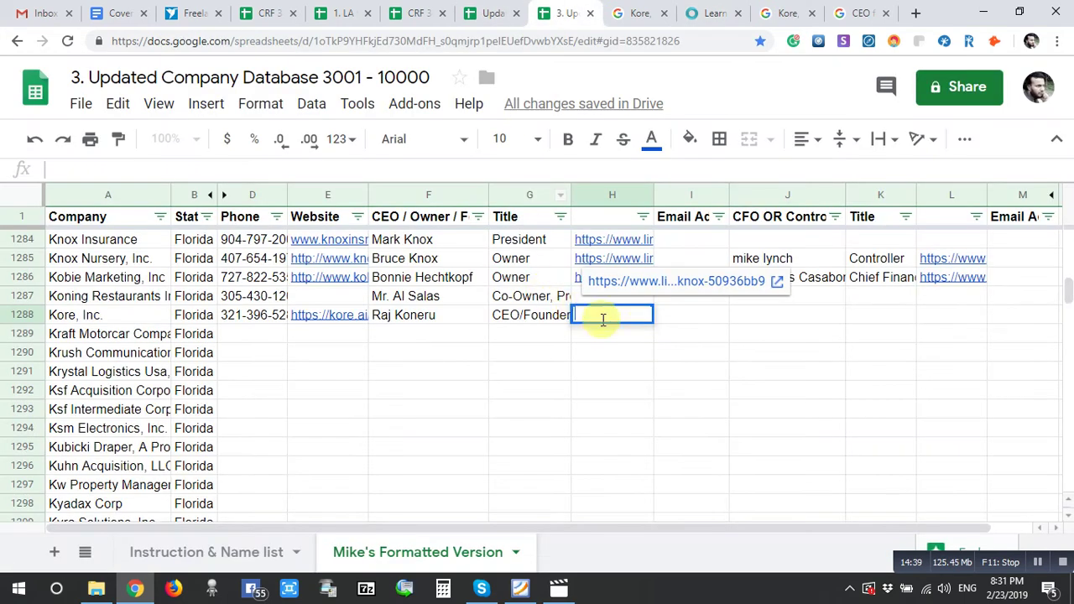
key(ctrl+v)
click(624, 353)
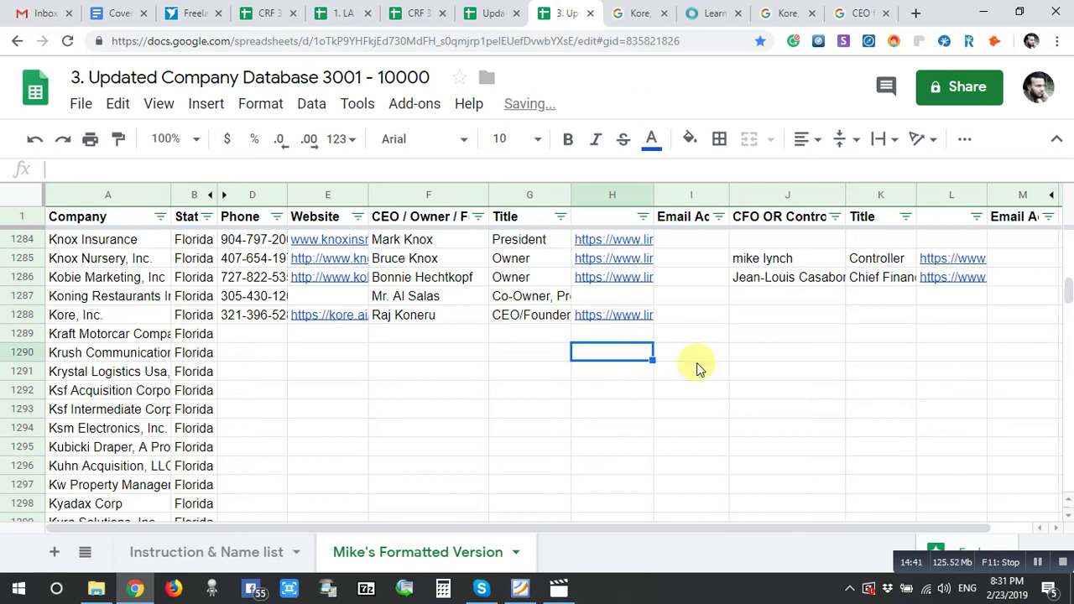
click(712, 11)
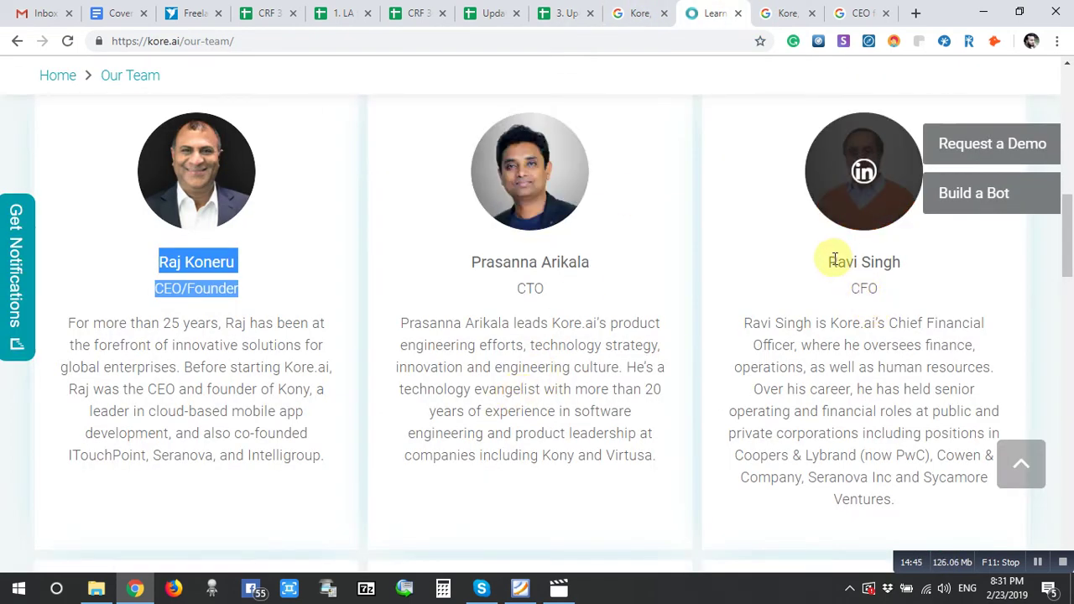
drag(829, 262, 888, 287)
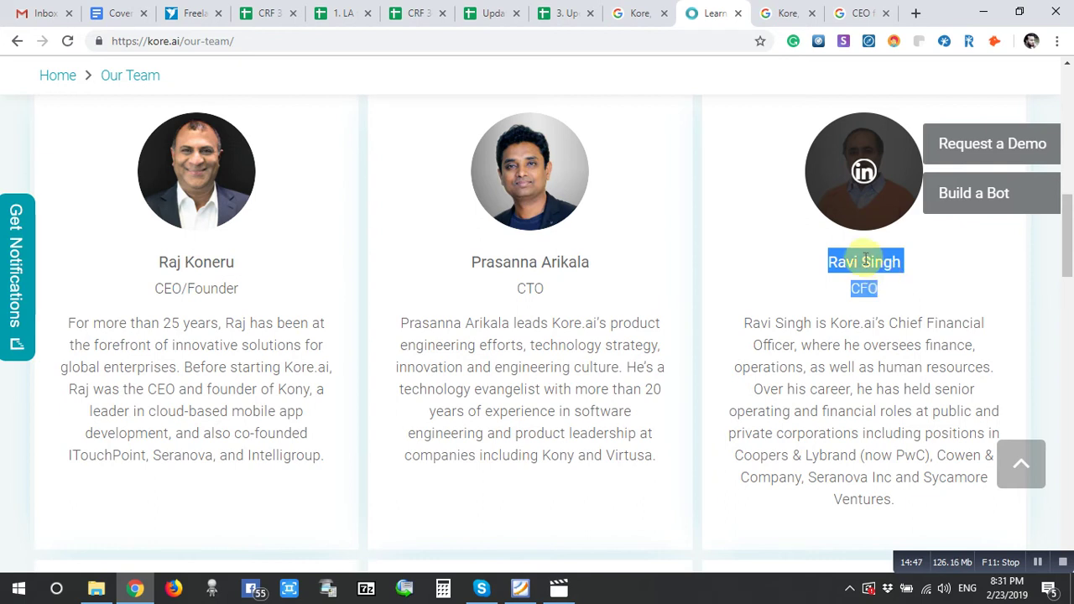
- Paste the CFO's name into J1288 and enter CFO as the title in K1288
click(560, 13)
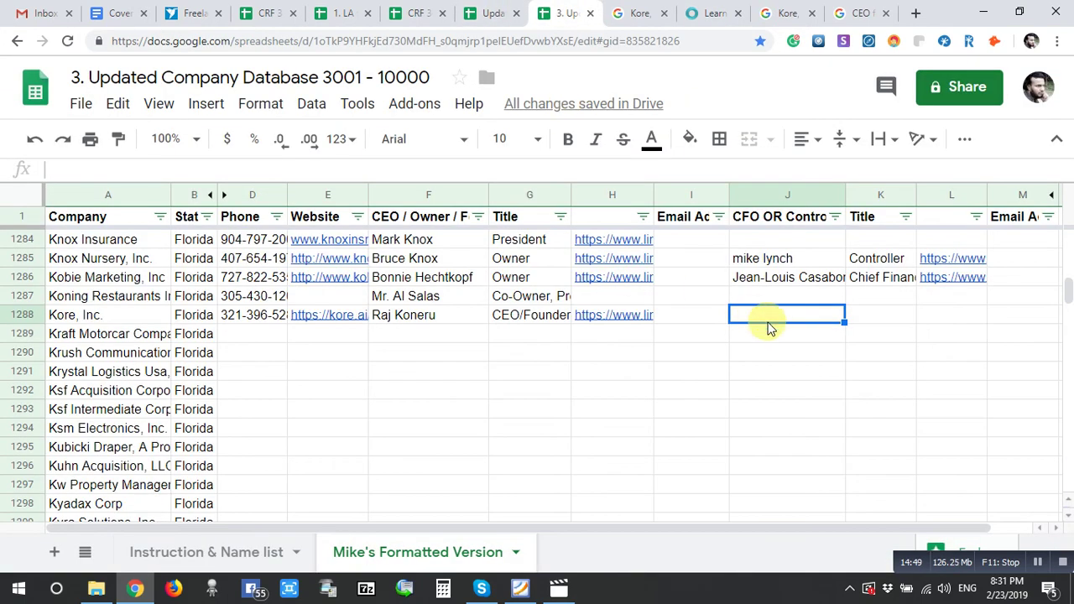
key(ctrl+v)
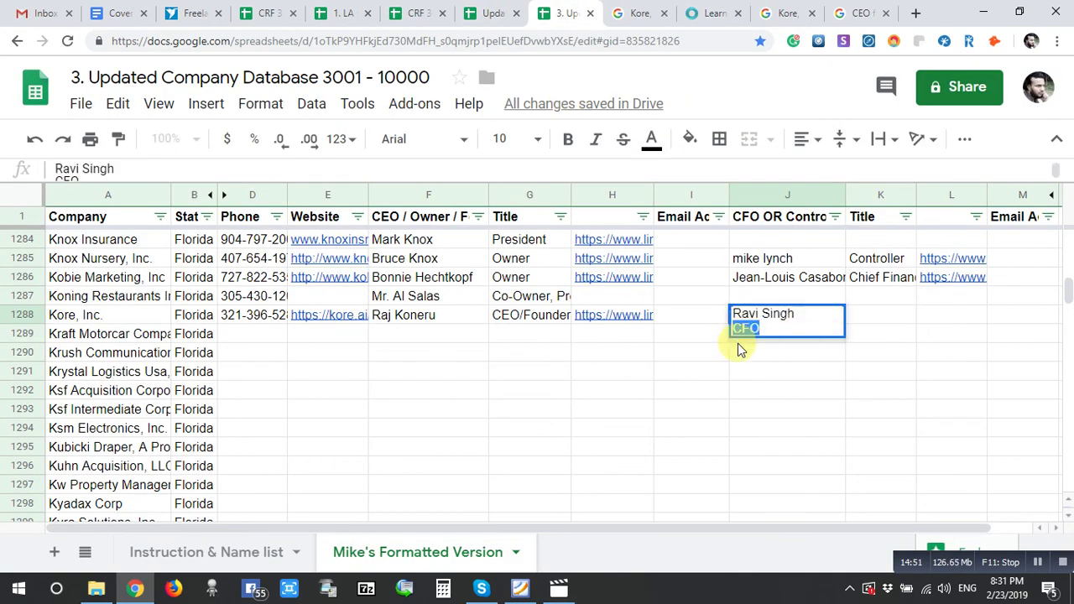
key(BackSpace)
key(Tab)
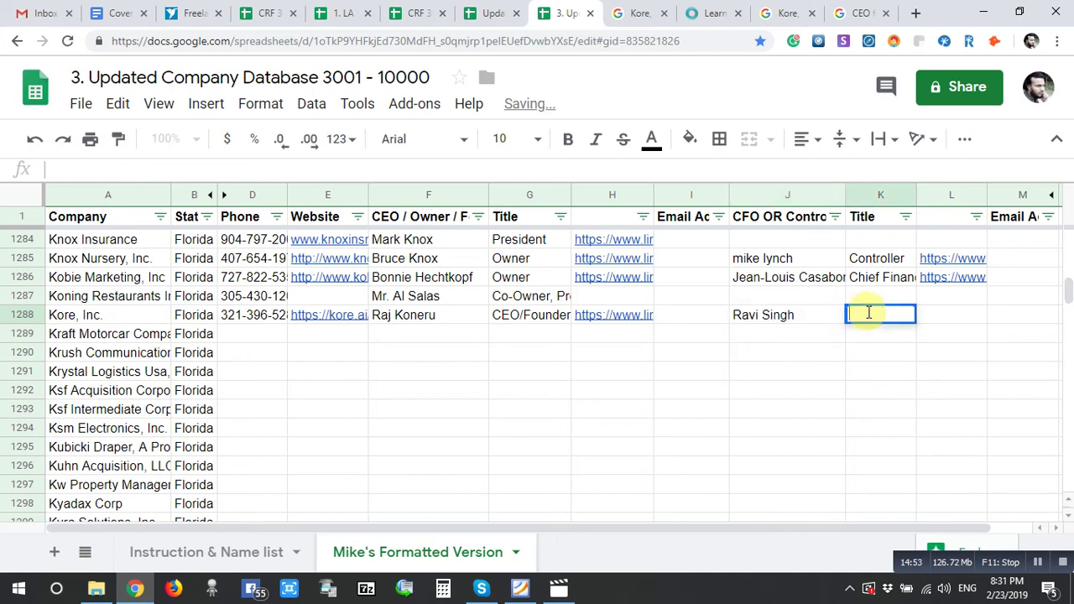
text(CFO)
key(Tab)
- Copy the CFO's LinkedIn profile link from kore.ai into L1288
click(714, 13)
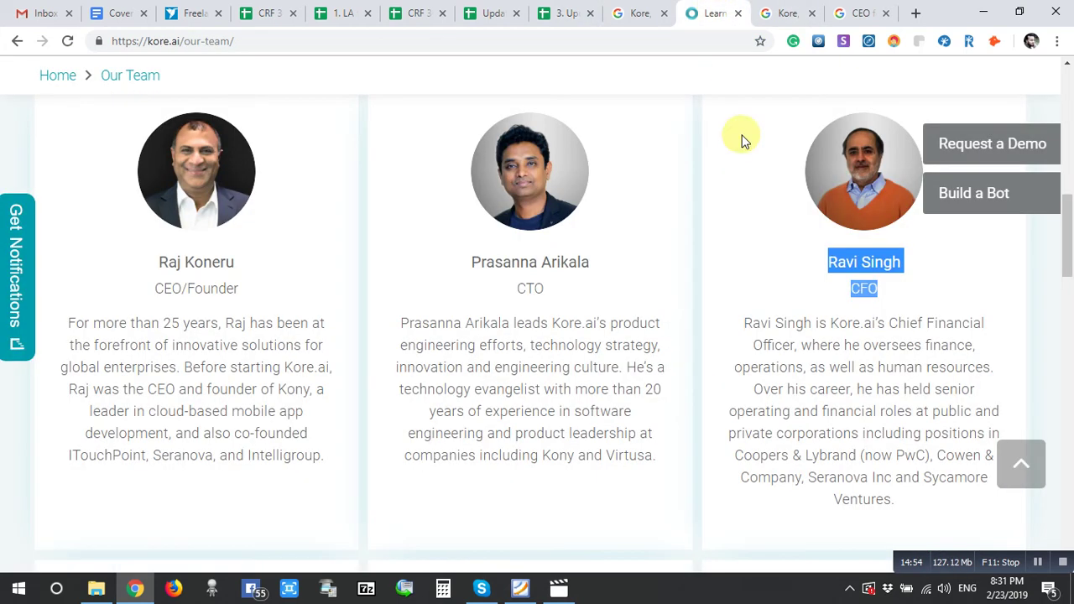
right_click(863, 172)
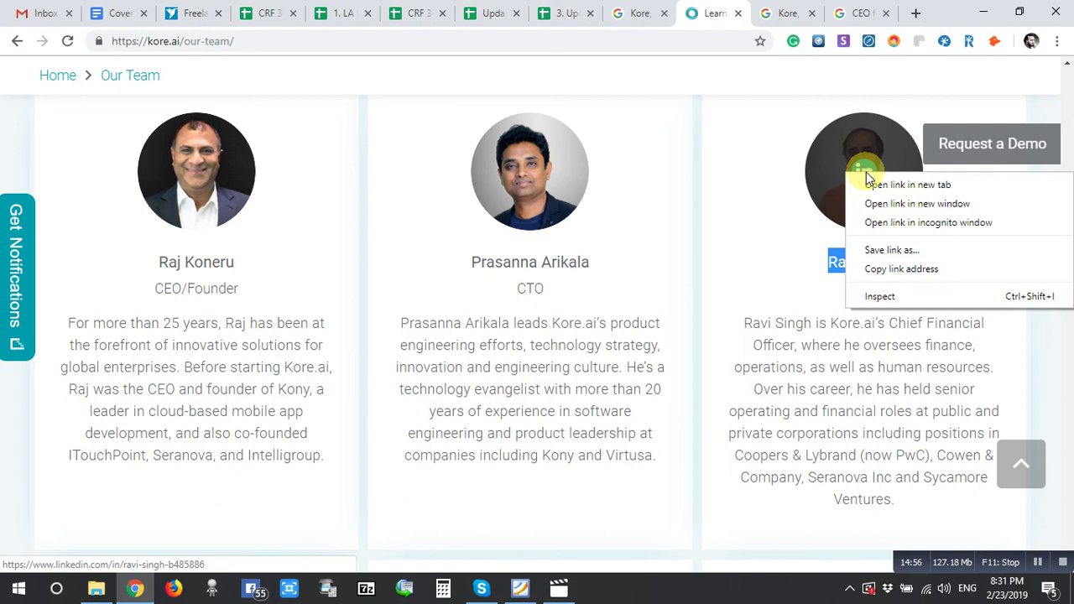
click(875, 267)
click(738, 12)
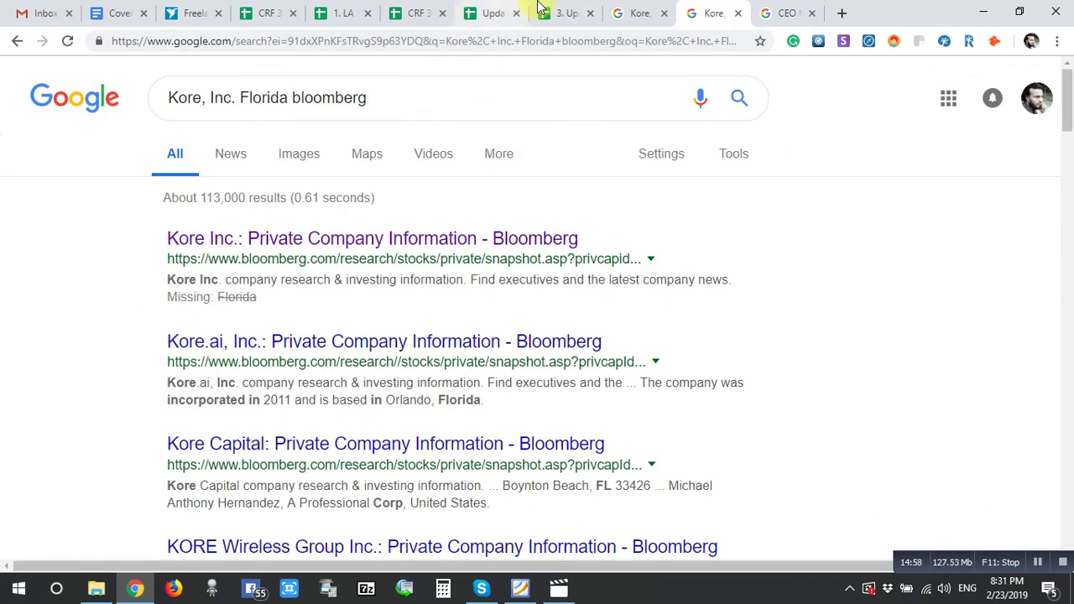
click(564, 12)
key(ctrl+v)
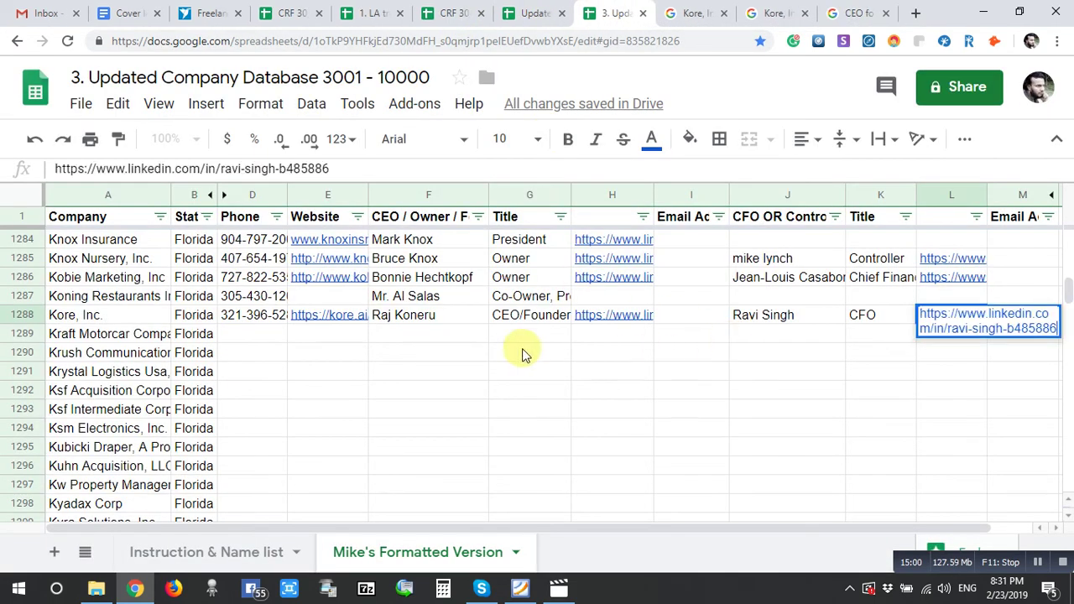
click(524, 353)
click(117, 336)
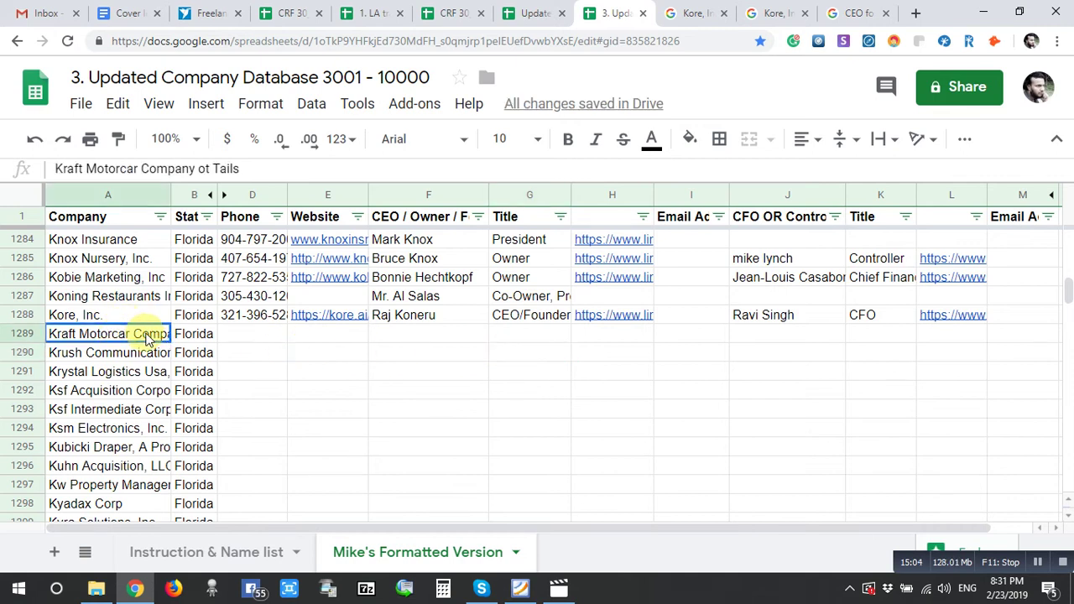
- Replace Kore, Inc. with Kraft Motorcar Company ot Tails in the Florida, Bloomberg and CEO LinkedIn queries
click(701, 13)
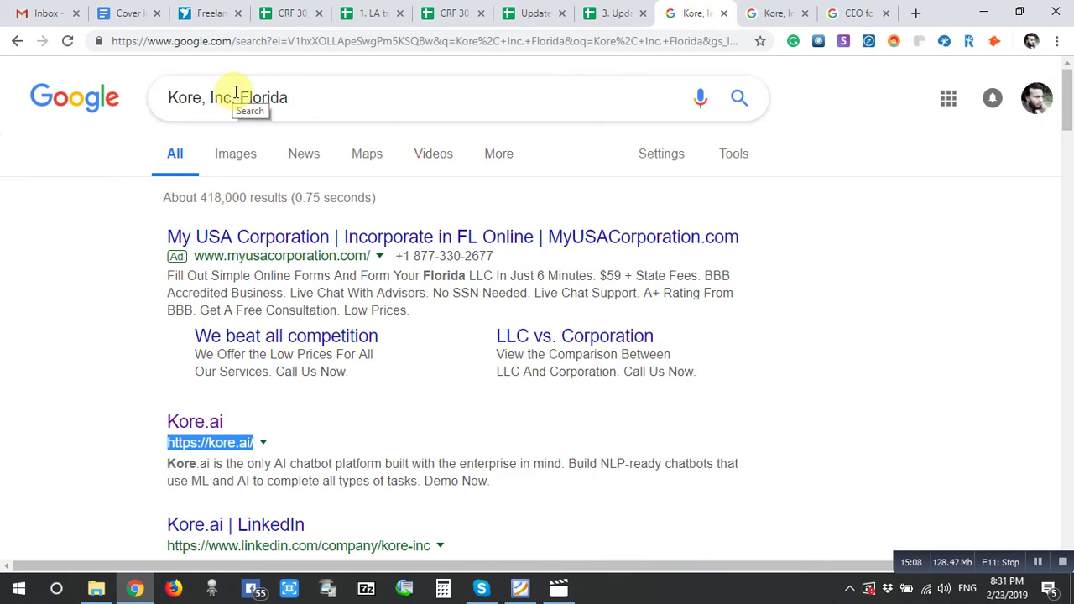
drag(238, 97, 168, 97)
key(ctrl+v)
key(Return)
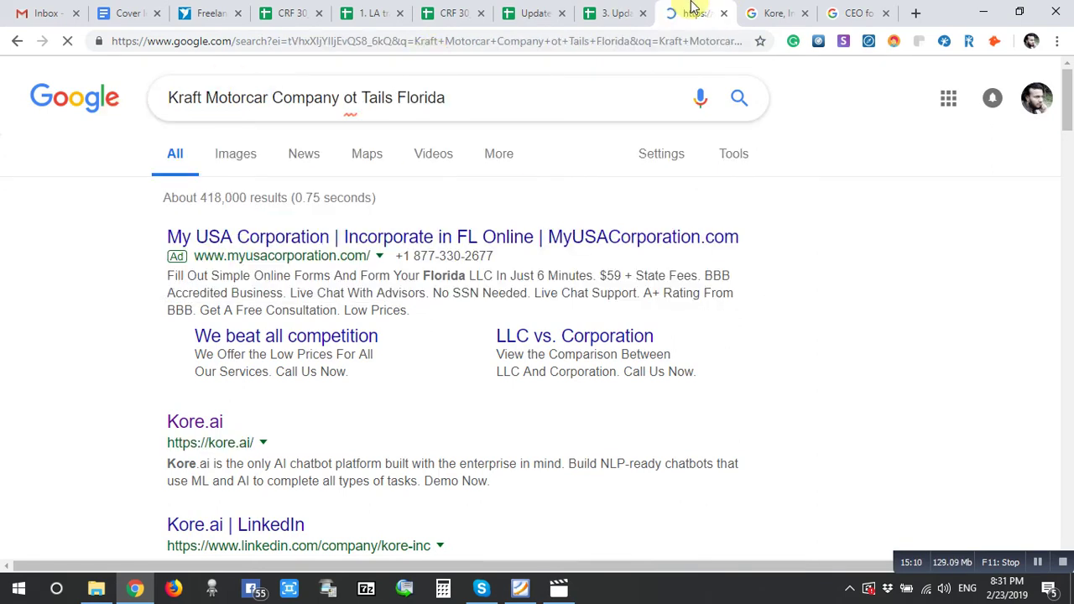
click(785, 13)
drag(290, 97, 8, 168)
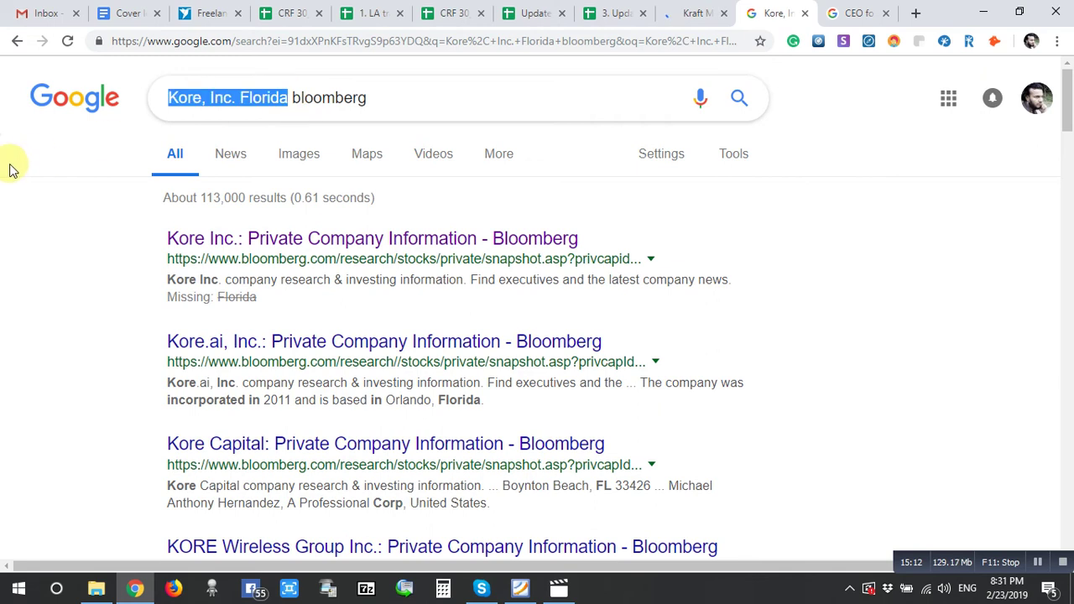
key(ctrl+v)
key(Return)
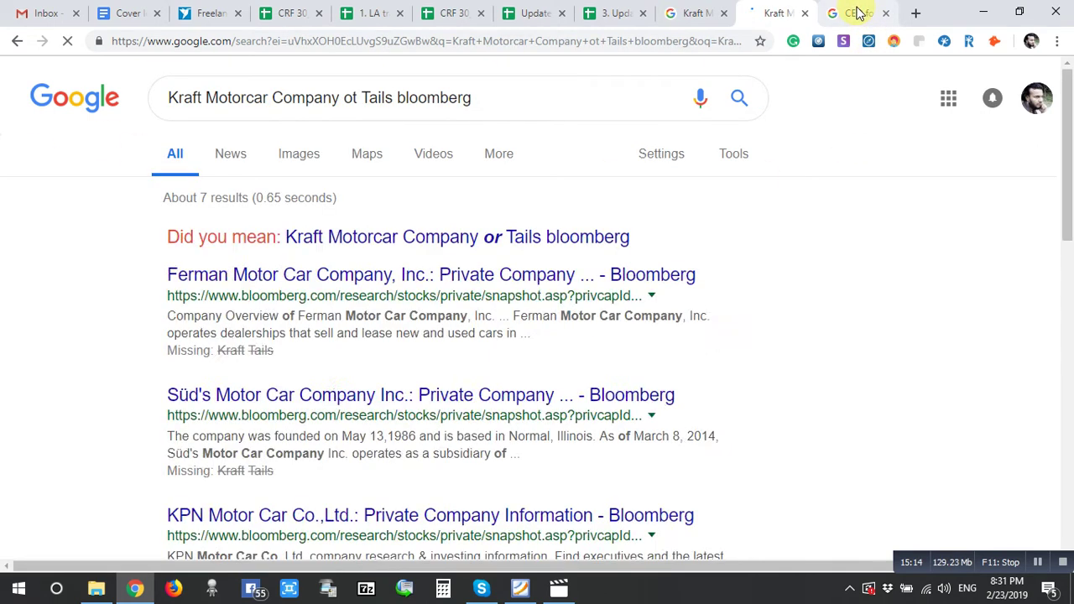
click(856, 12)
drag(218, 83, 343, 86)
key(ctrl+v)
key(Return)
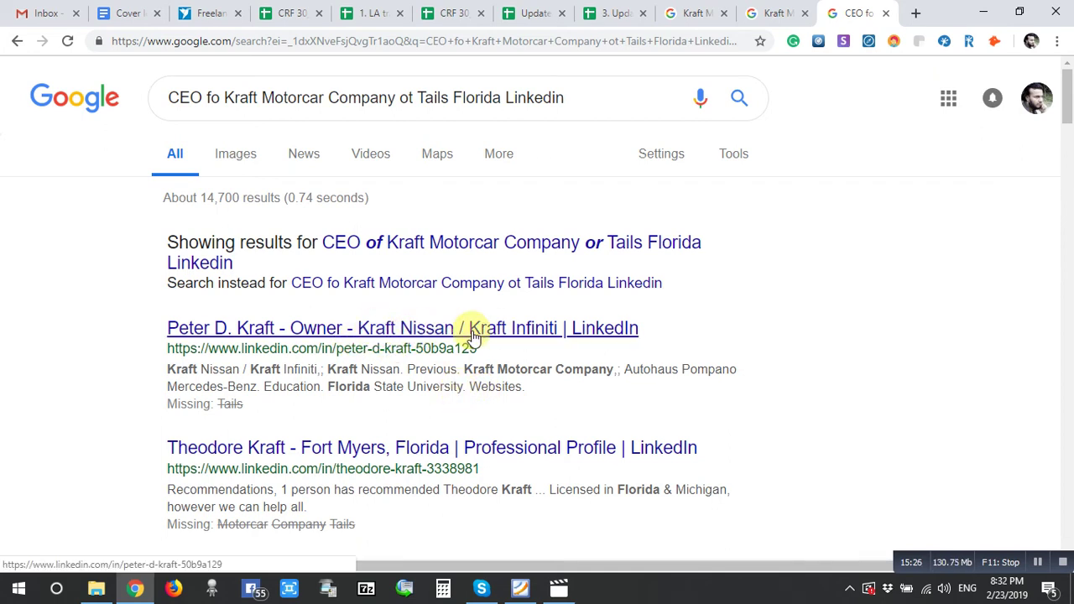
- Scroll through the Kraft Motorcar Florida results, then move to its Bloomberg results
click(709, 12)
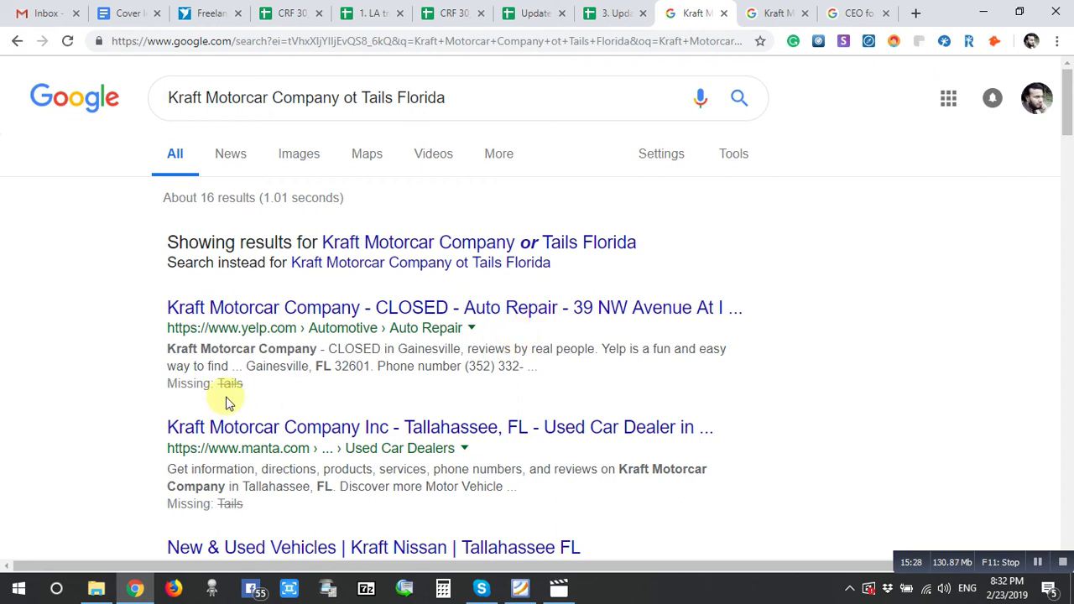
scroll(315, 443, down, 3)
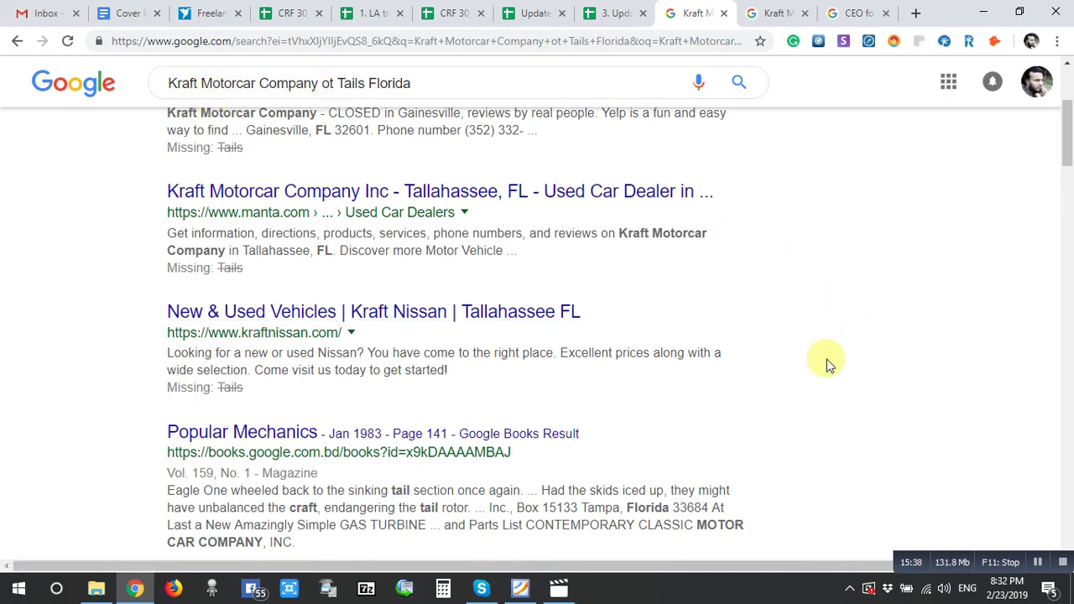
scroll(811, 435, down, 2)
scroll(811, 432, up, 5)
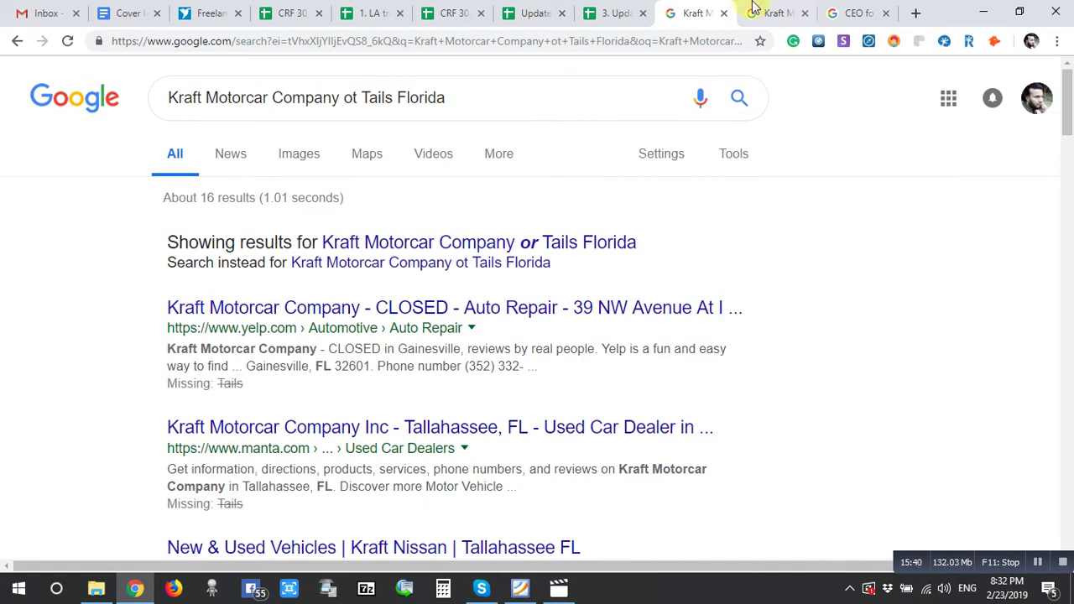
click(773, 13)
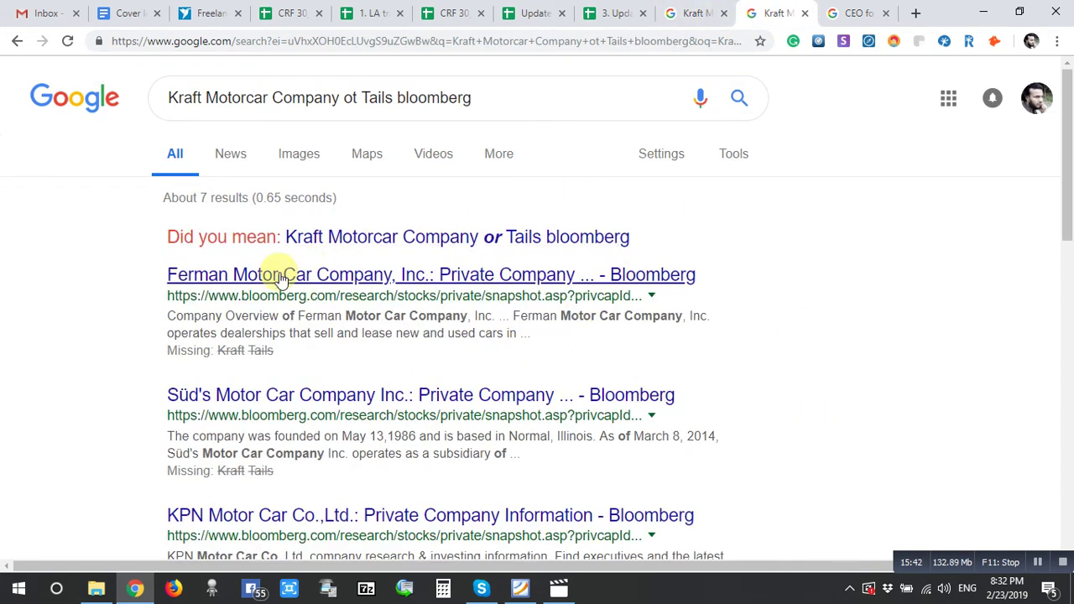
right_click(372, 277)
click(400, 286)
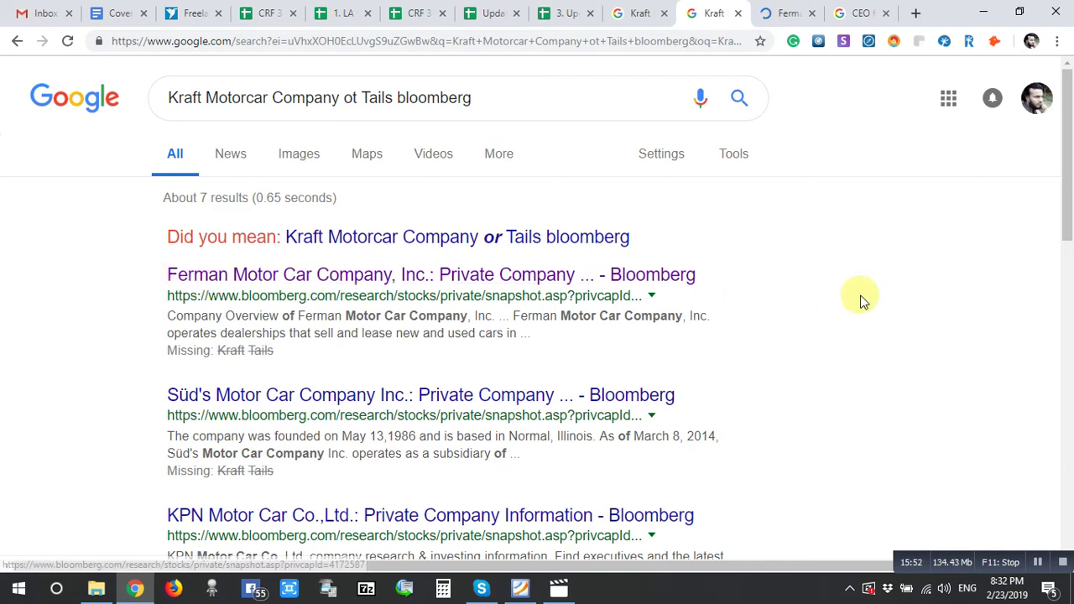
scroll(862, 303, down, 3)
scroll(860, 300, up, 3)
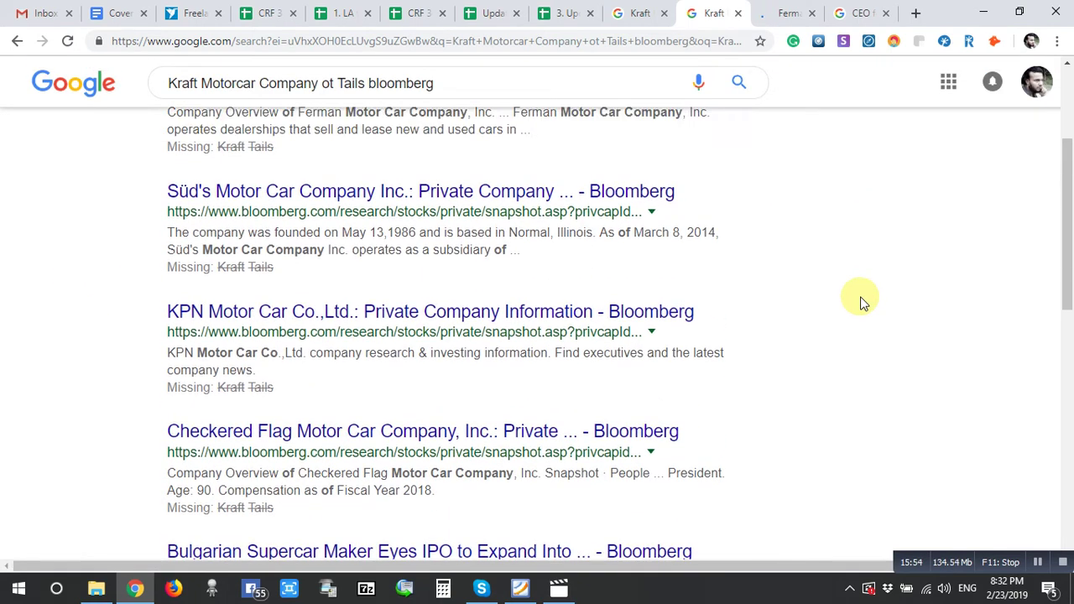
click(789, 13)
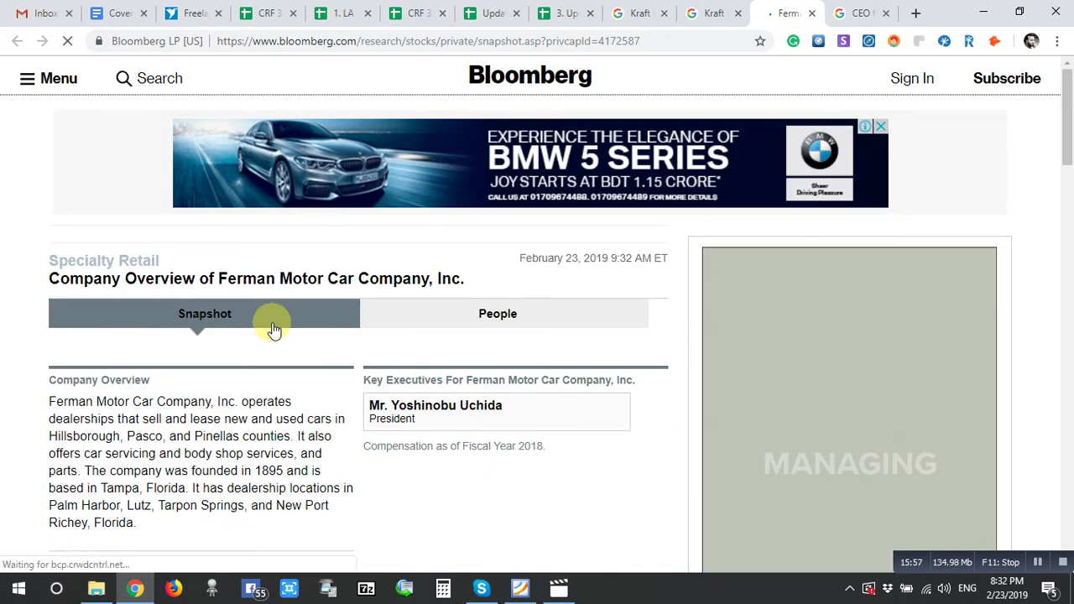
scroll(225, 441, down, 2)
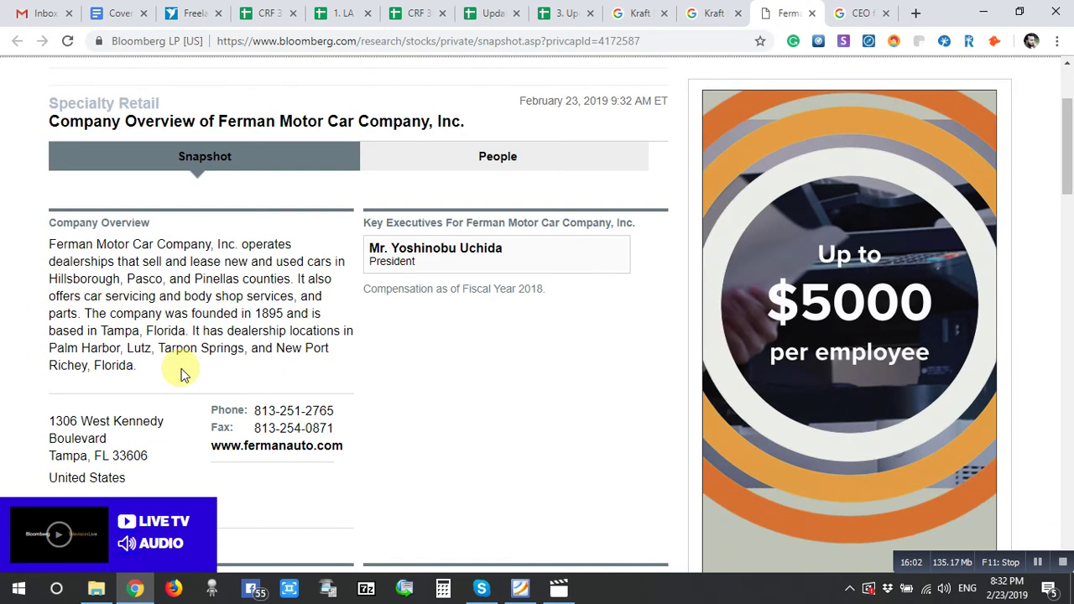
scroll(183, 372, up, 2)
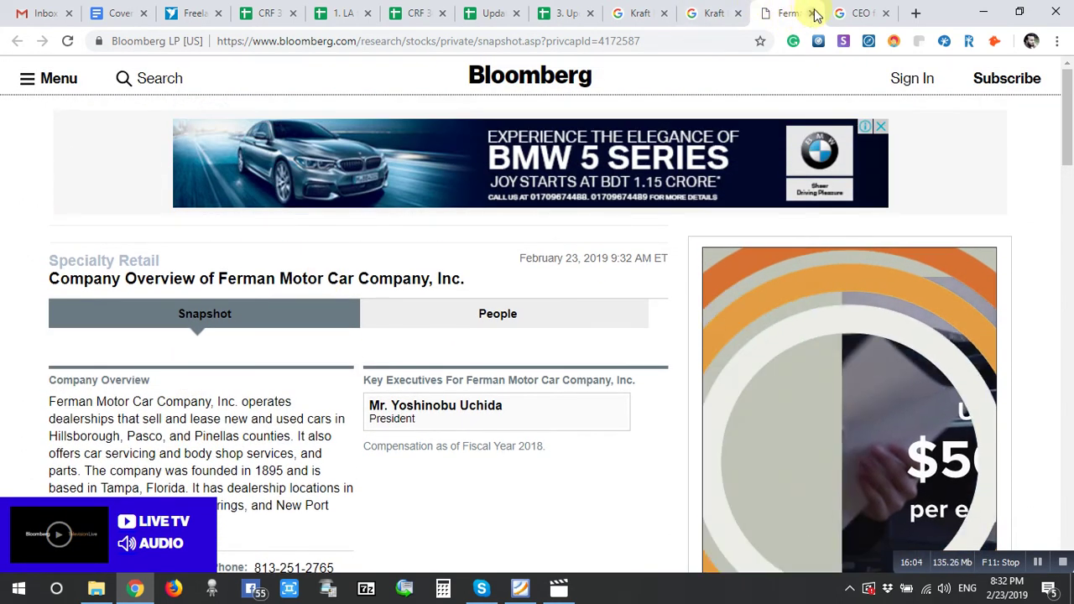
click(812, 12)
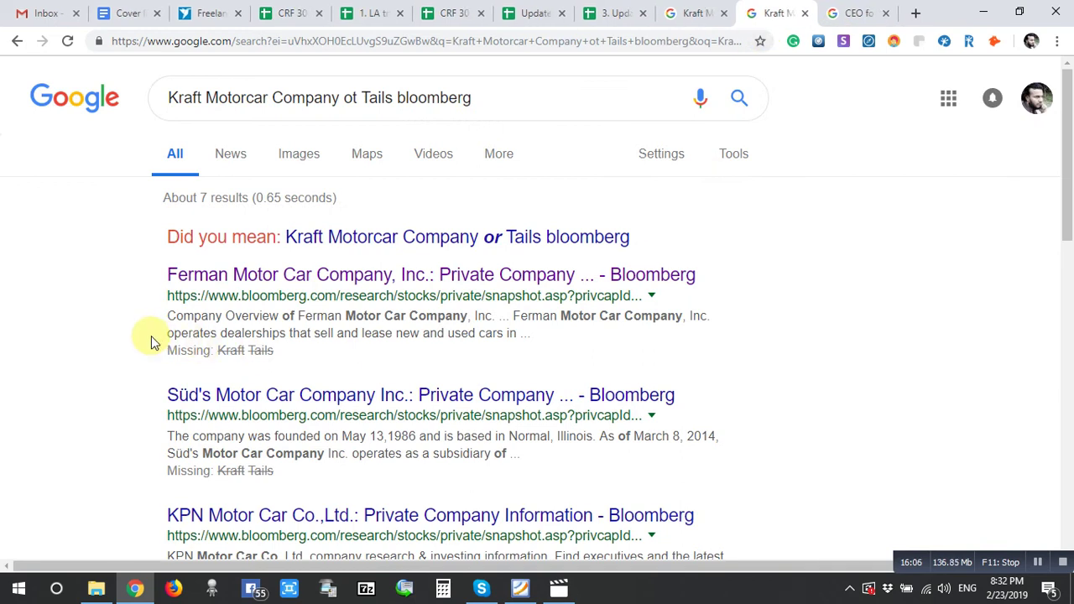
scroll(149, 336, down, 1)
- Open the top LinkedIn result, the Kraft Nissan owner's profile, in a new tab and view it
scroll(149, 335, up, 1)
click(890, 10)
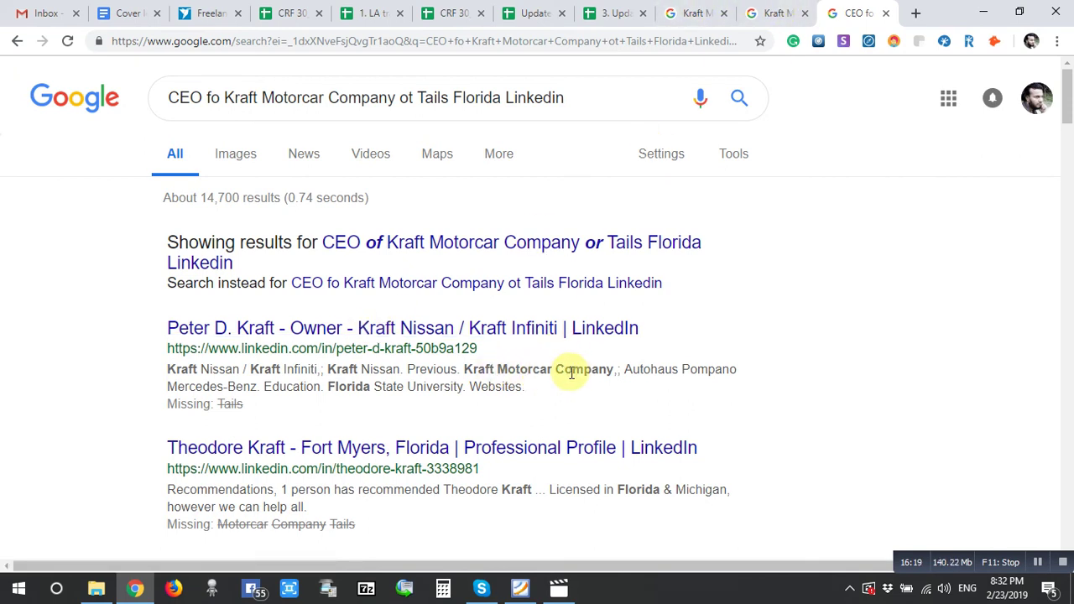
right_click(303, 329)
click(329, 340)
scroll(803, 365, down, 1)
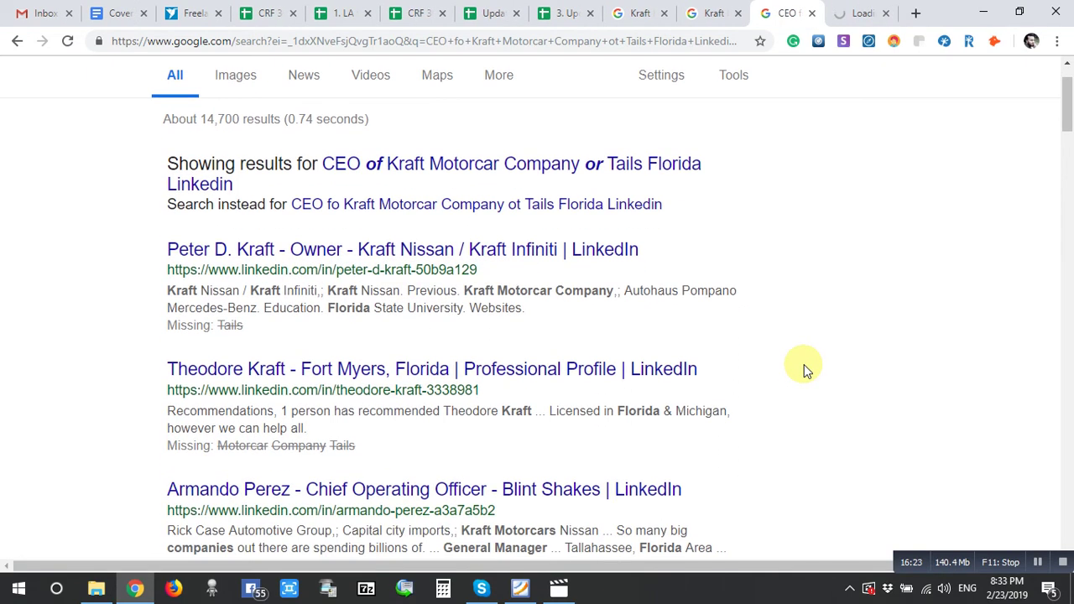
scroll(911, 226, up, 1)
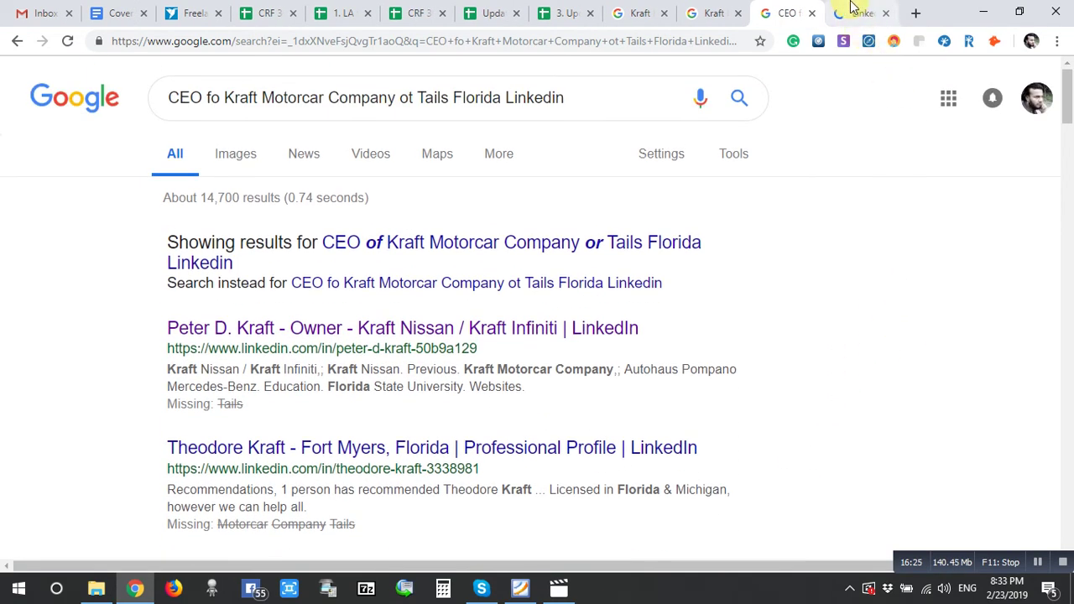
click(855, 11)
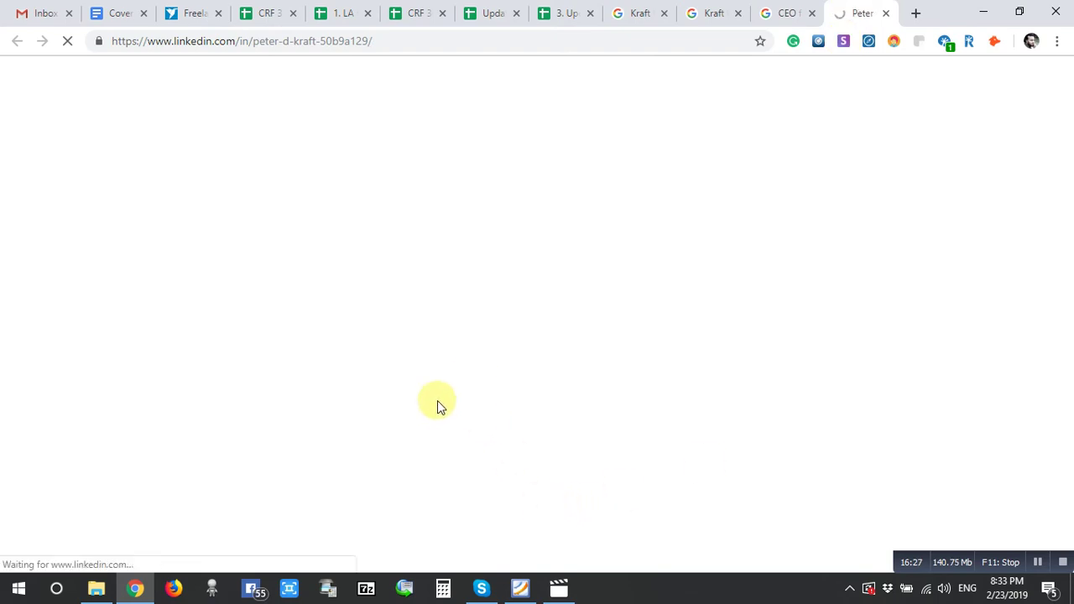